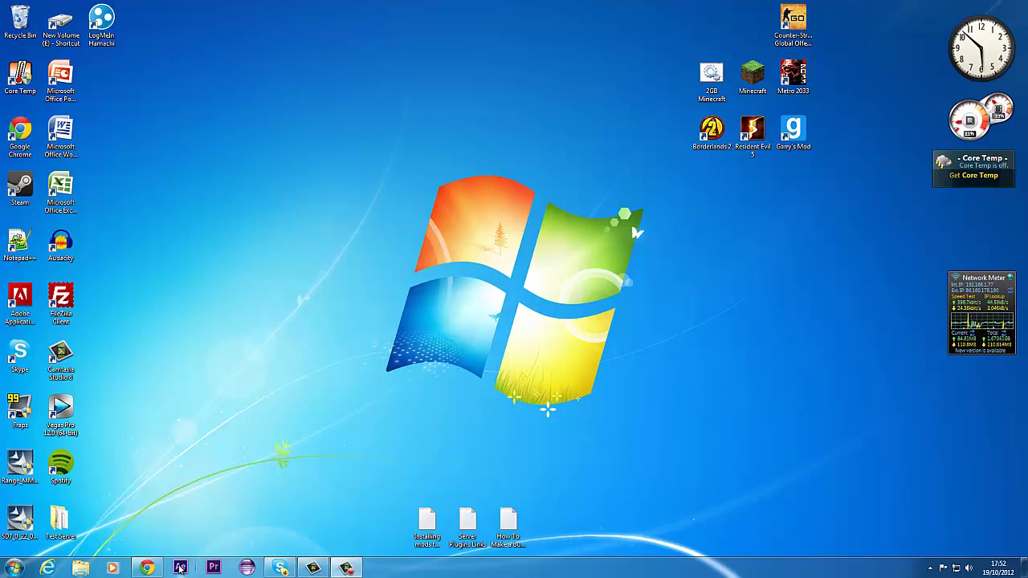
- Switch to Chrome and download Essentials-2.9.4.zip from the Essentials plugin page on BukkitDev
click(148, 569)
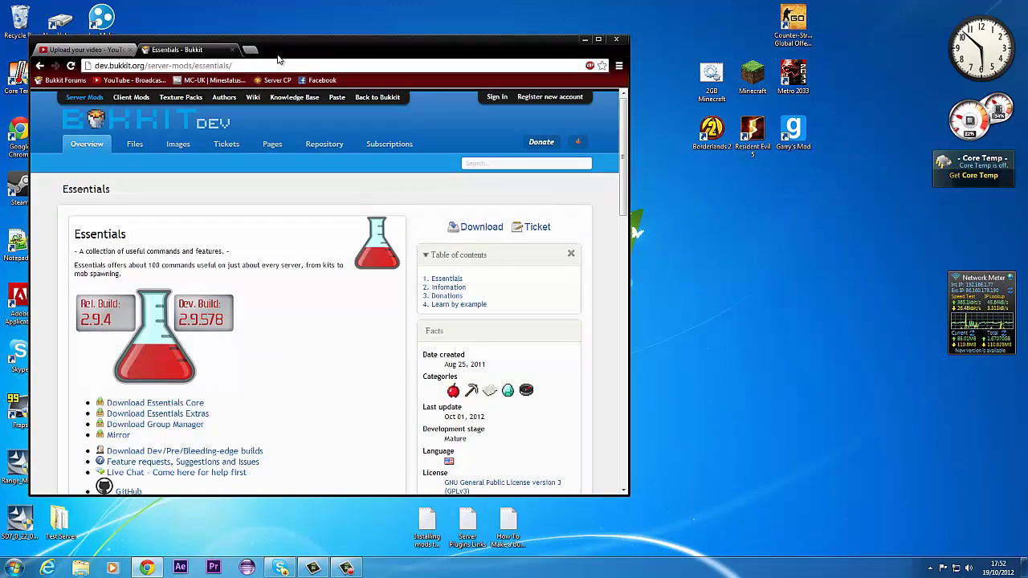
drag(277, 48, 292, 35)
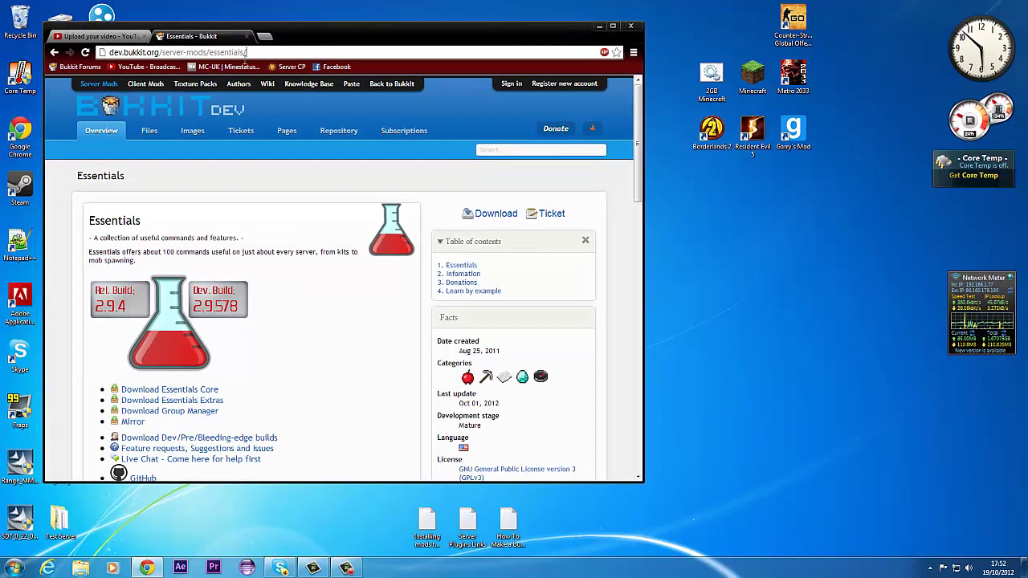
click(279, 53)
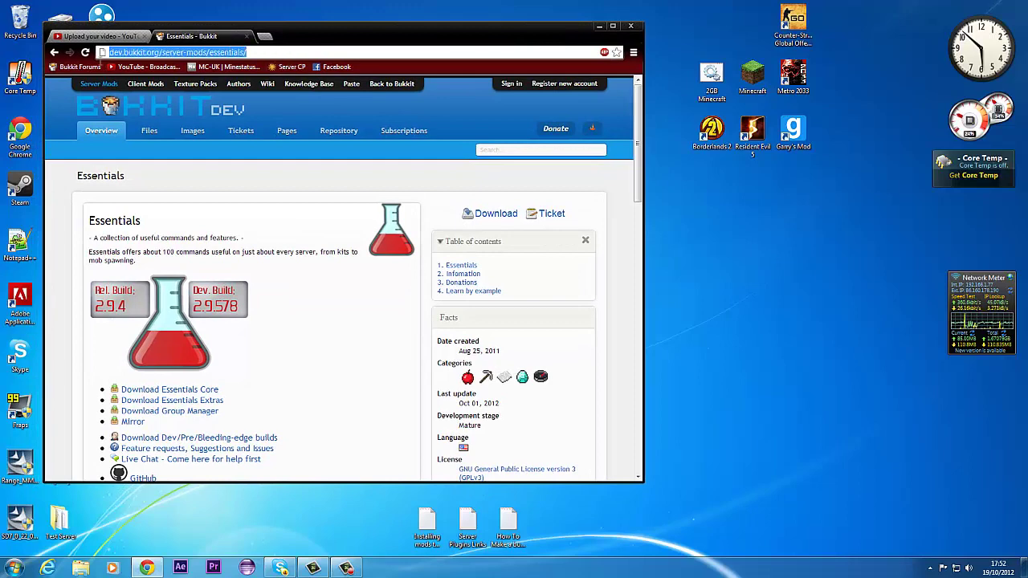
click(486, 215)
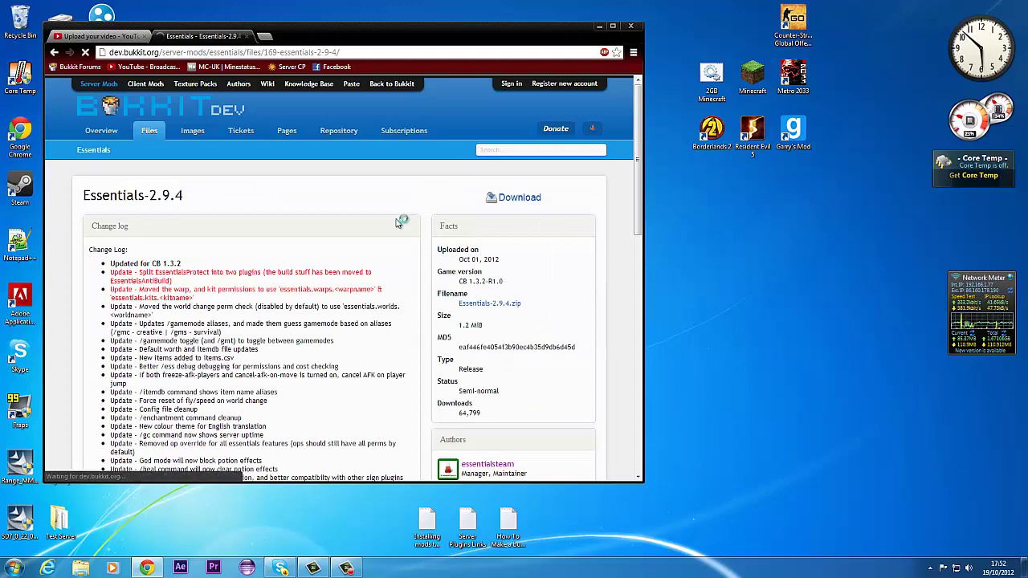
drag(351, 38, 348, 17)
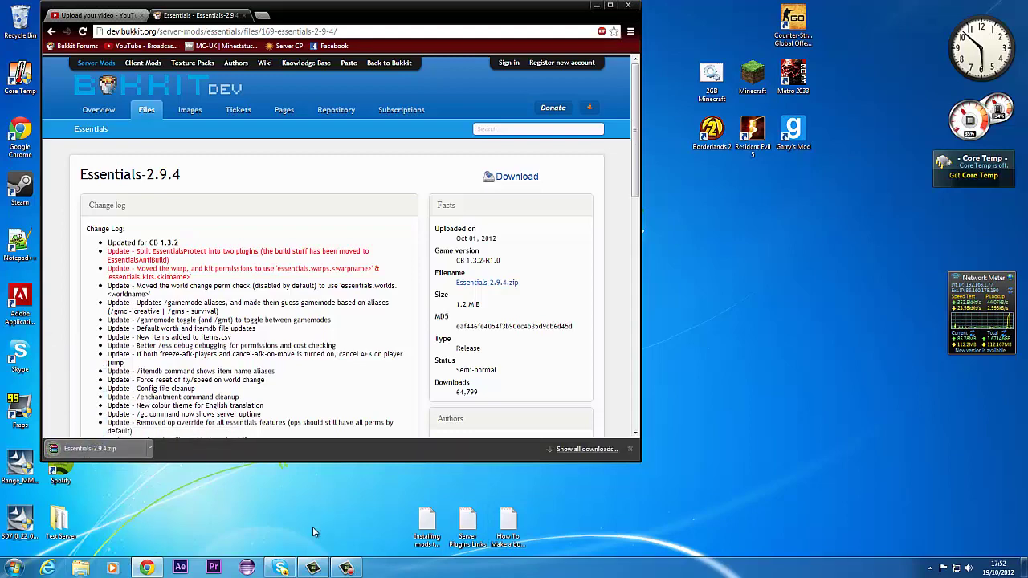
- Open the plugins folder inside Test Server and arrange it beside the opened Essentials-2.9.4.zip archive
double_click(64, 521)
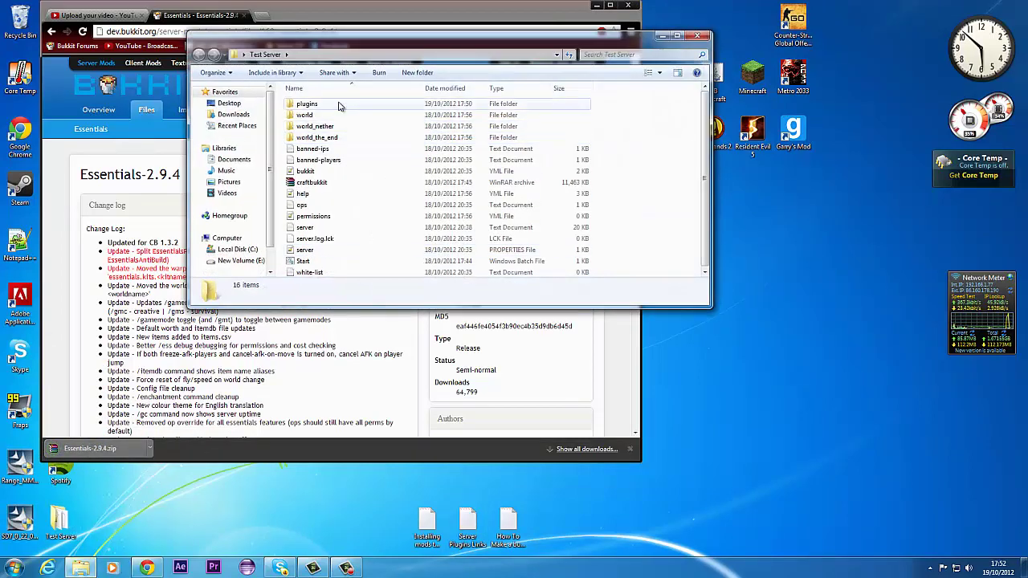
double_click(325, 105)
click(87, 449)
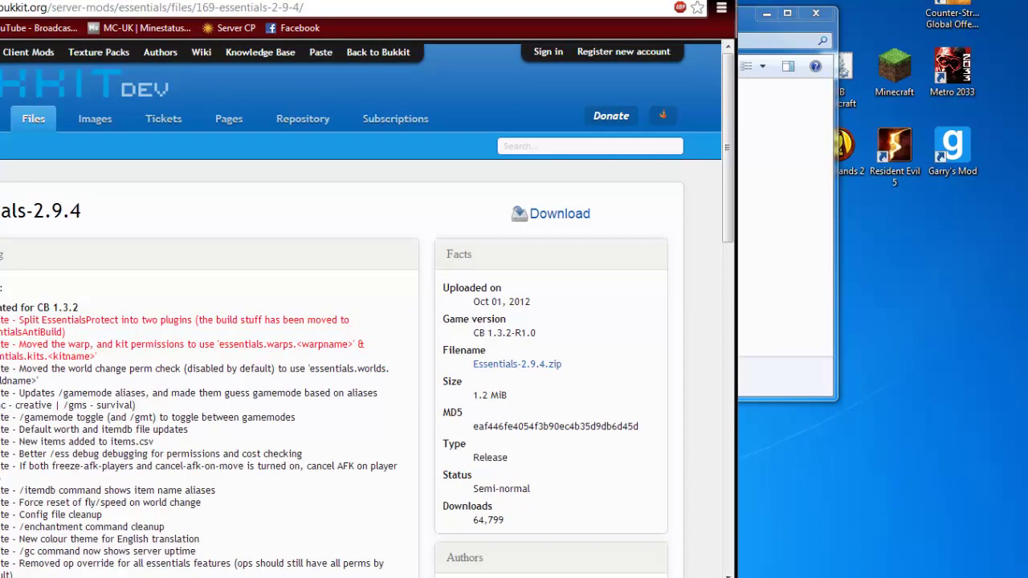
double_click(895, 542)
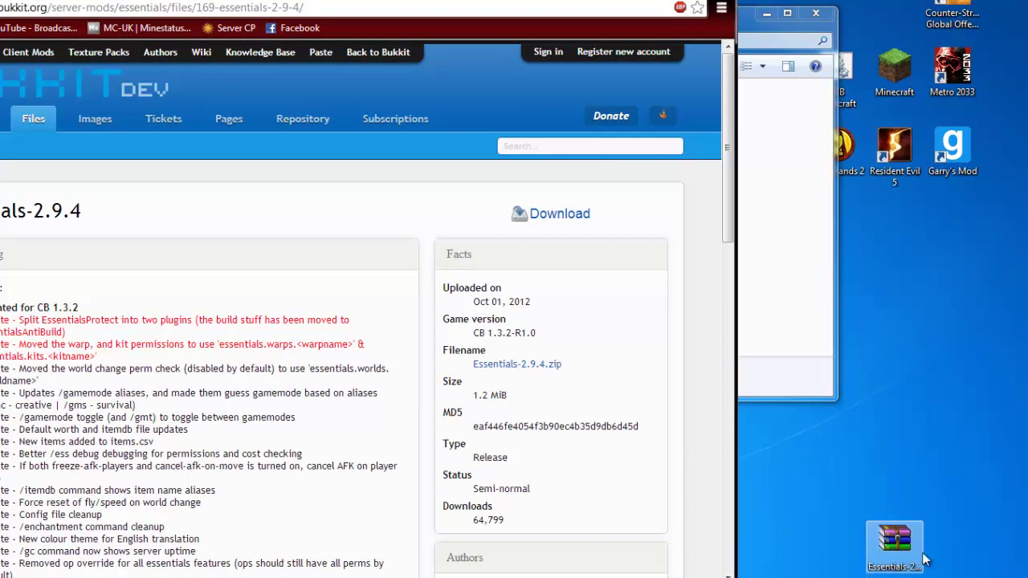
click(803, 35)
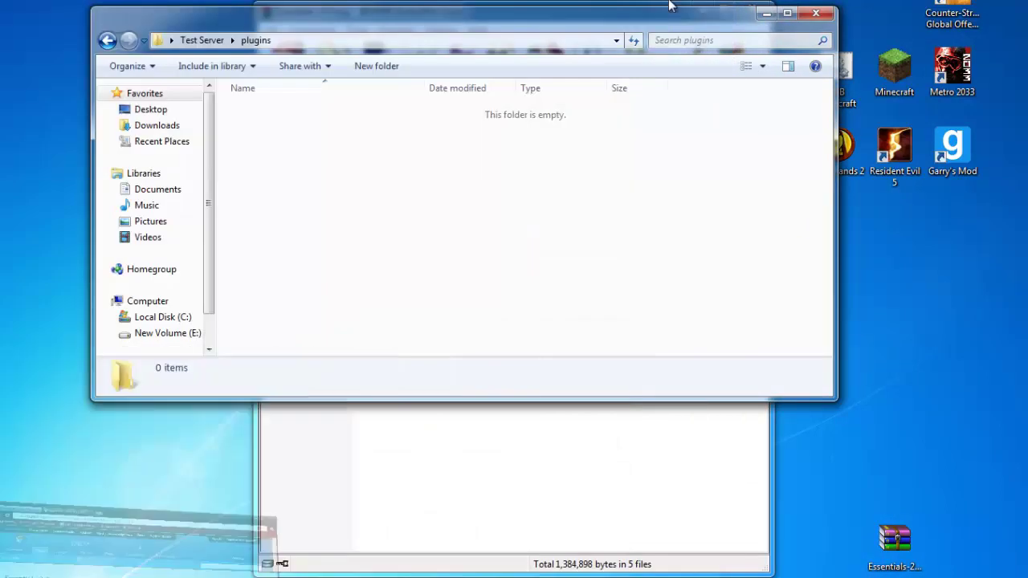
key(super+Right)
drag(534, 396, 463, 166)
click(448, 214)
- Delete EssentialsAntiBuild.jar from the archive and extract the remaining Essentials jar files into the plugins folder
click(342, 166)
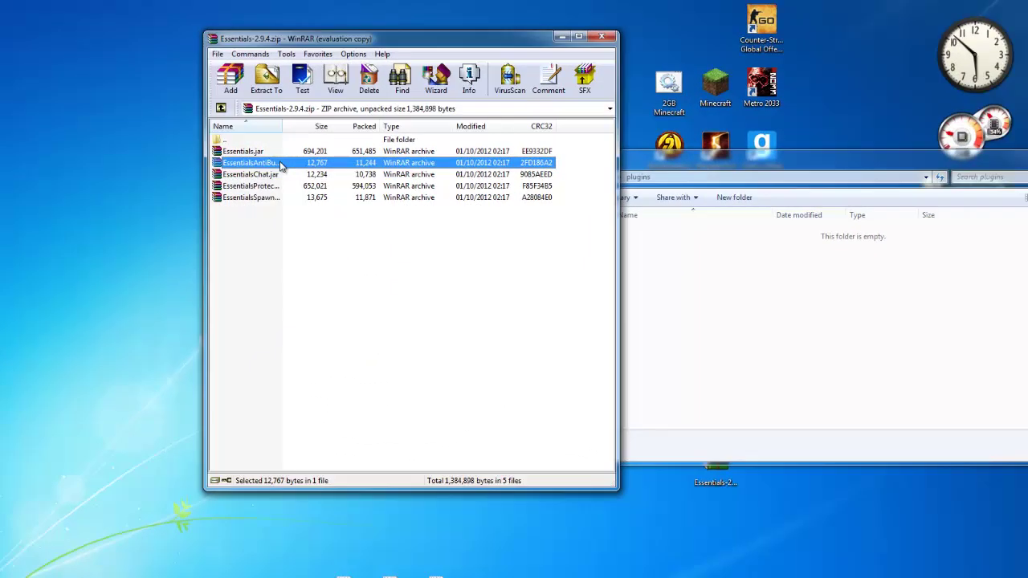
key(Delete)
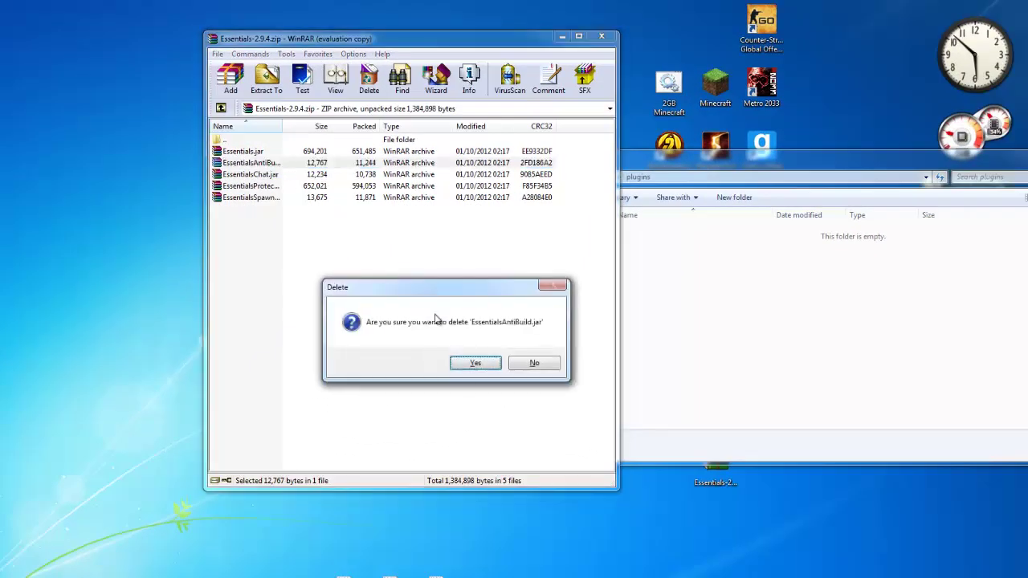
click(480, 361)
drag(340, 367, 720, 378)
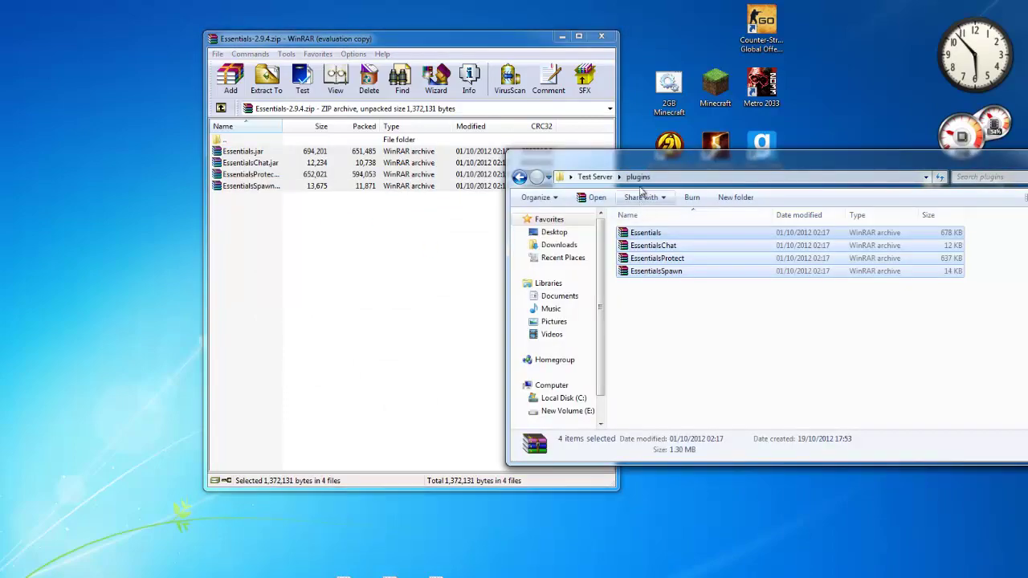
drag(627, 163, 563, 174)
- Run the Start batch file in the Test Server folder to load the plugins, and close the server console once startup is done
click(536, 189)
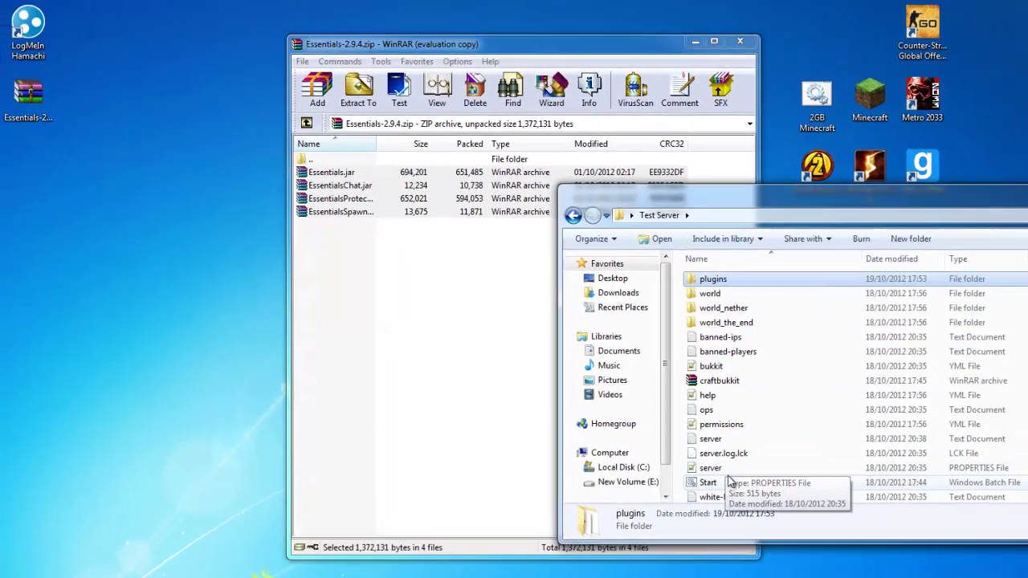
double_click(573, 423)
click(921, 48)
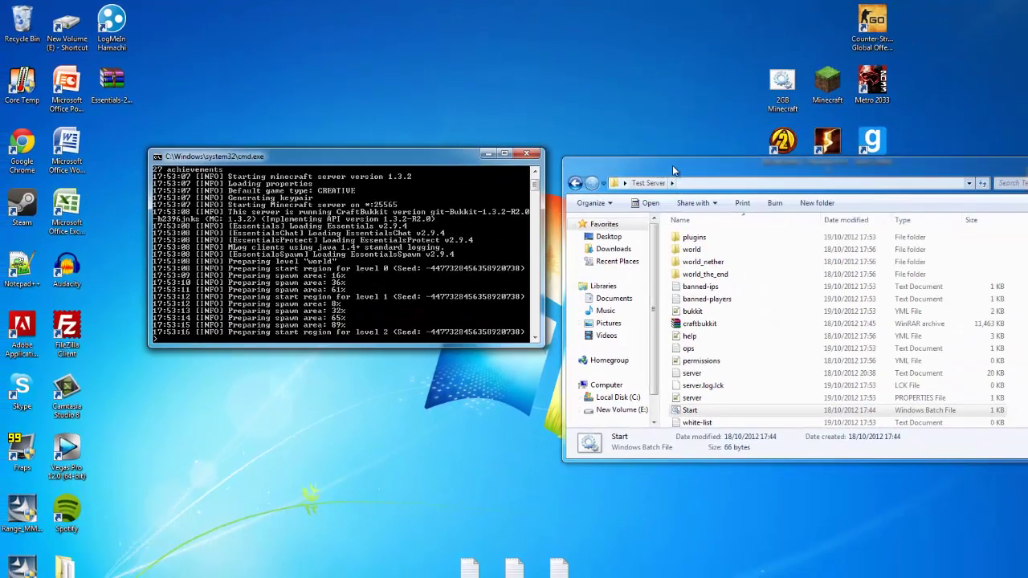
drag(672, 164, 602, 67)
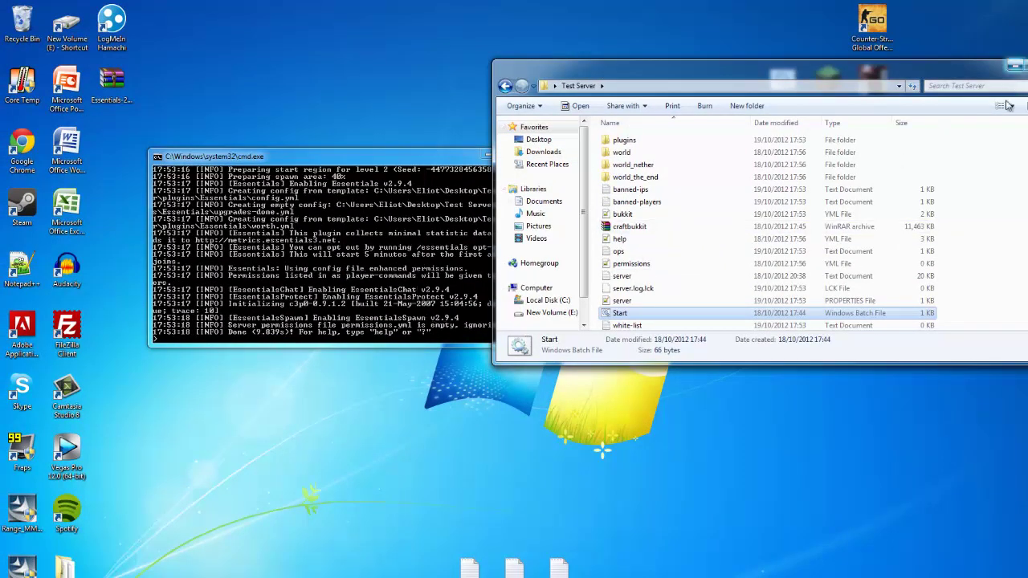
click(439, 159)
click(536, 156)
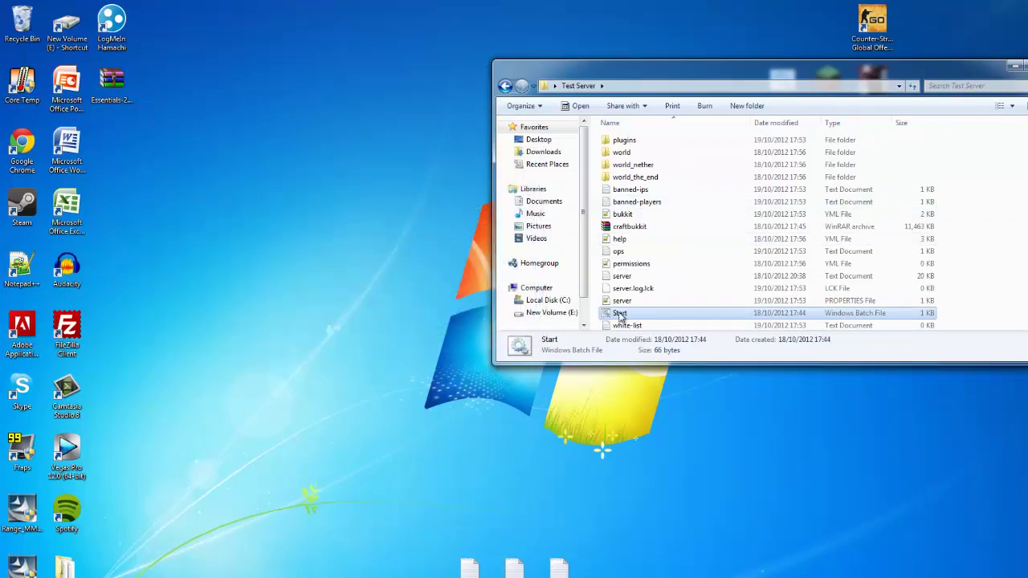
- Run the server once more from its Start batch file and close the console after startup completes
double_click(619, 314)
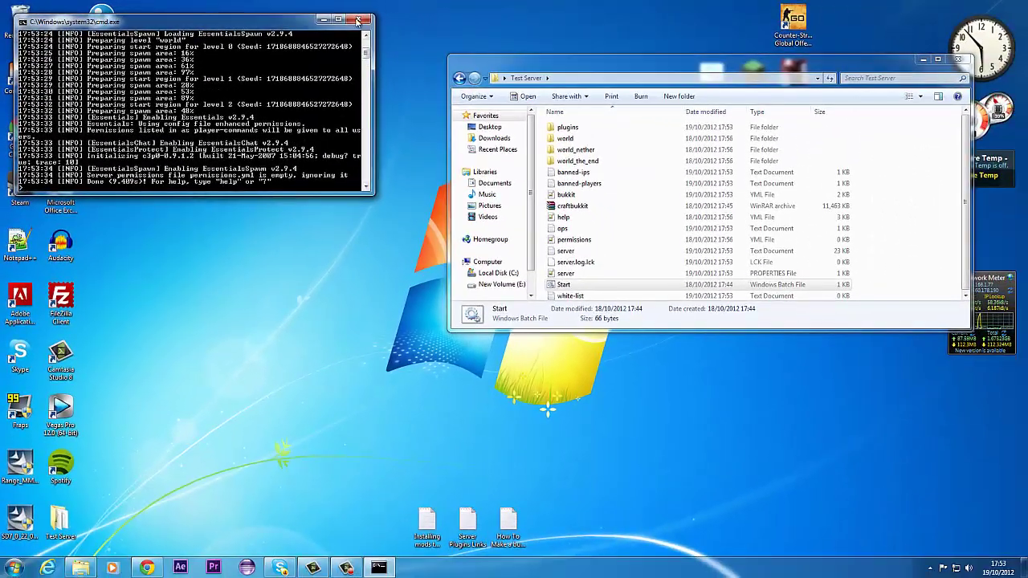
click(418, 21)
- Open the config YML file from the Essentials folder inside the server's plugins folder
drag(638, 76, 434, 49)
double_click(389, 104)
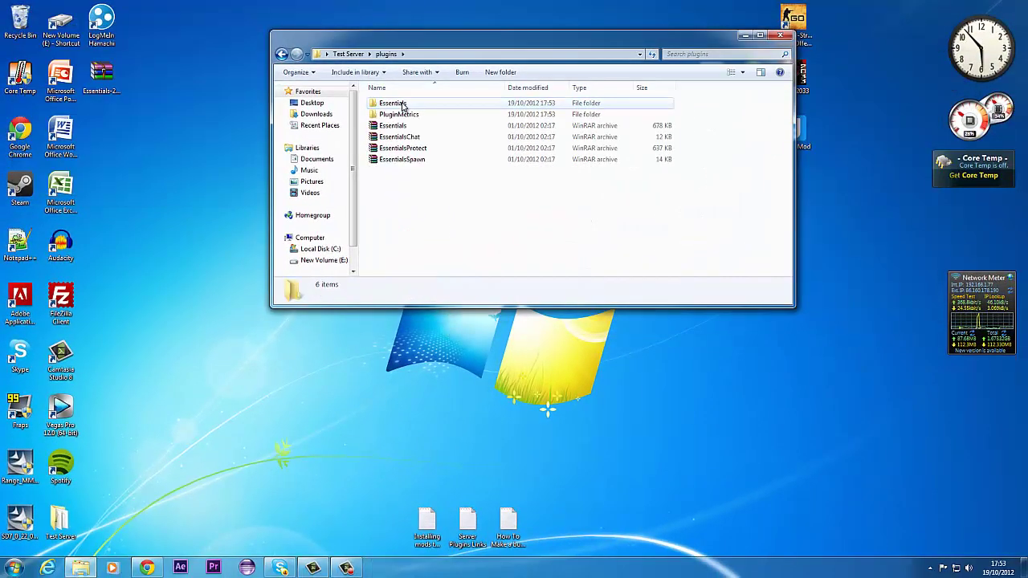
double_click(402, 104)
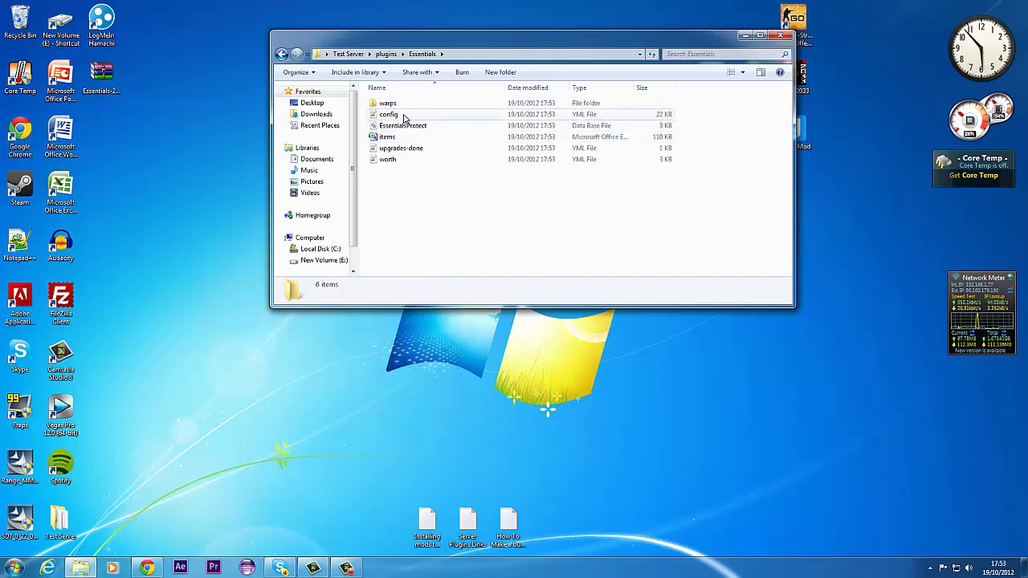
double_click(405, 115)
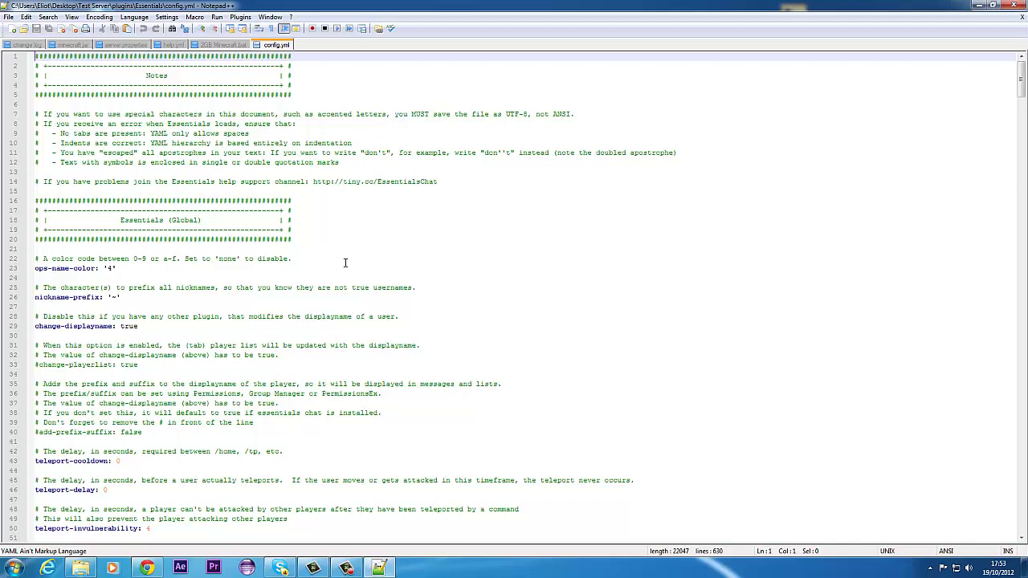
- Set the ops-name-color value in config.yml to 'a'
drag(292, 259, 36, 252)
click(118, 269)
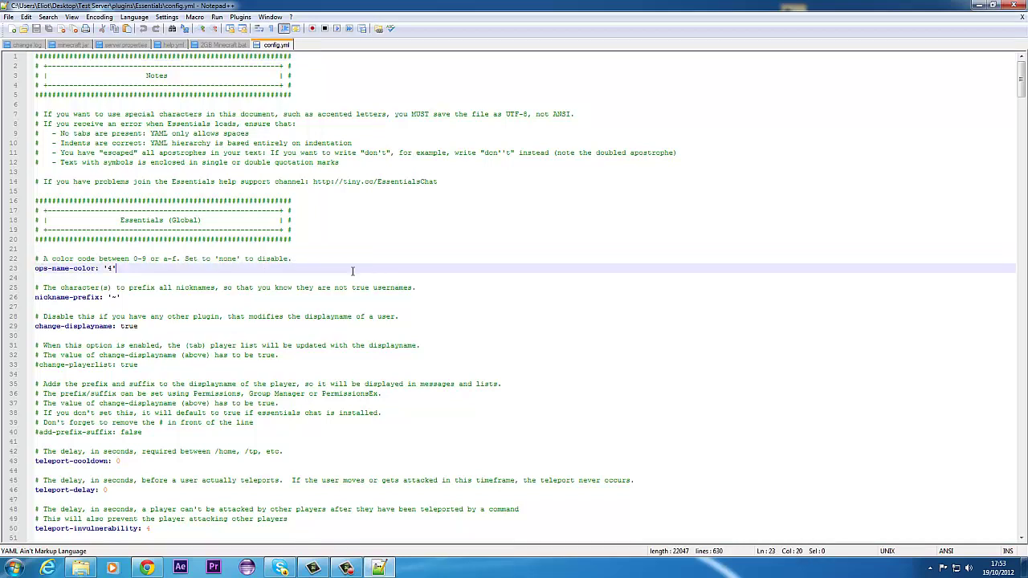
key(Left)
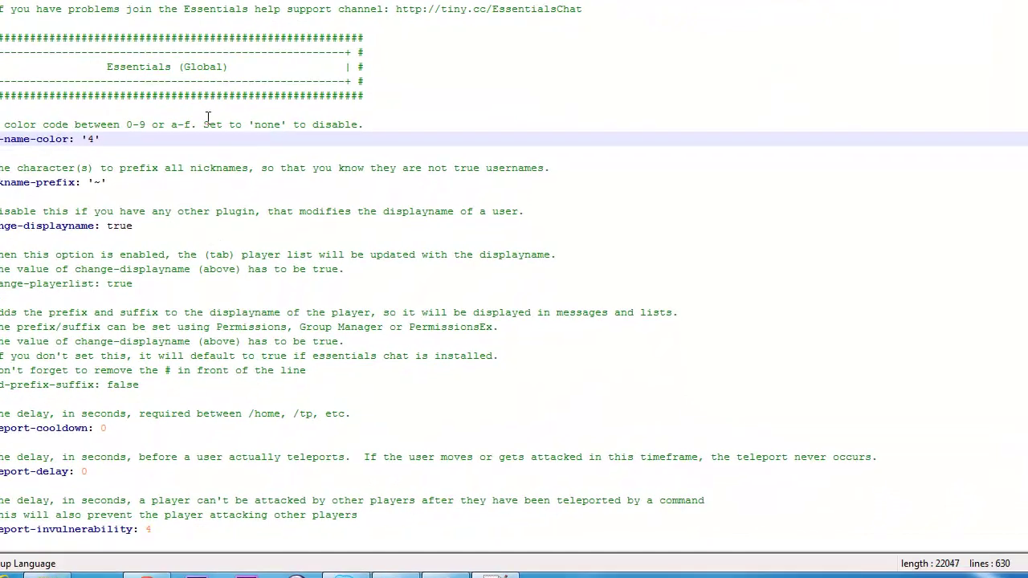
key(BackSpace)
text(A)
key(BackSpace)
text(a)
- Review the nickname-prefix, change-displayname and teleport-cooldown settings with their comments in config.yml
click(104, 183)
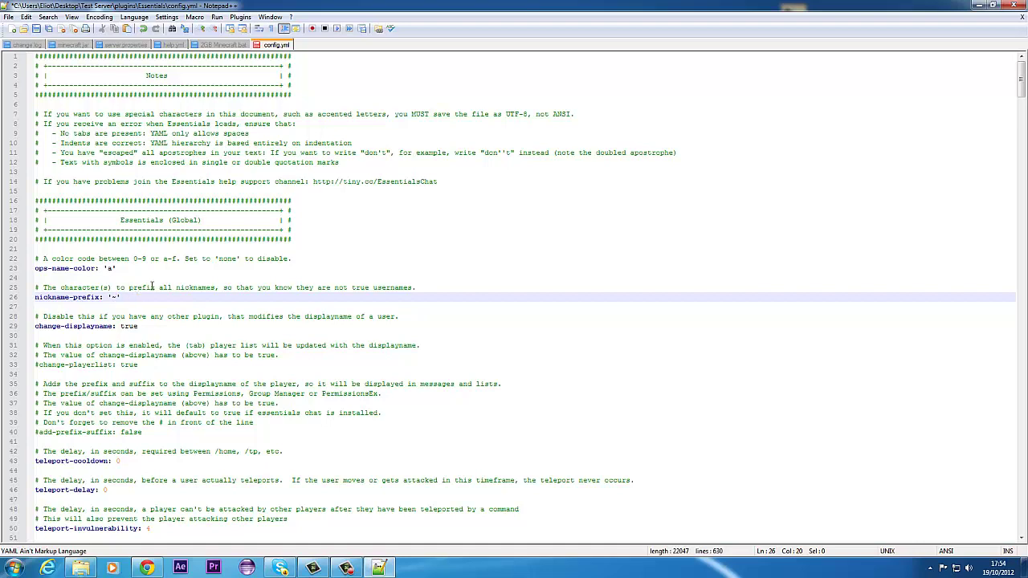
drag(398, 320, 43, 318)
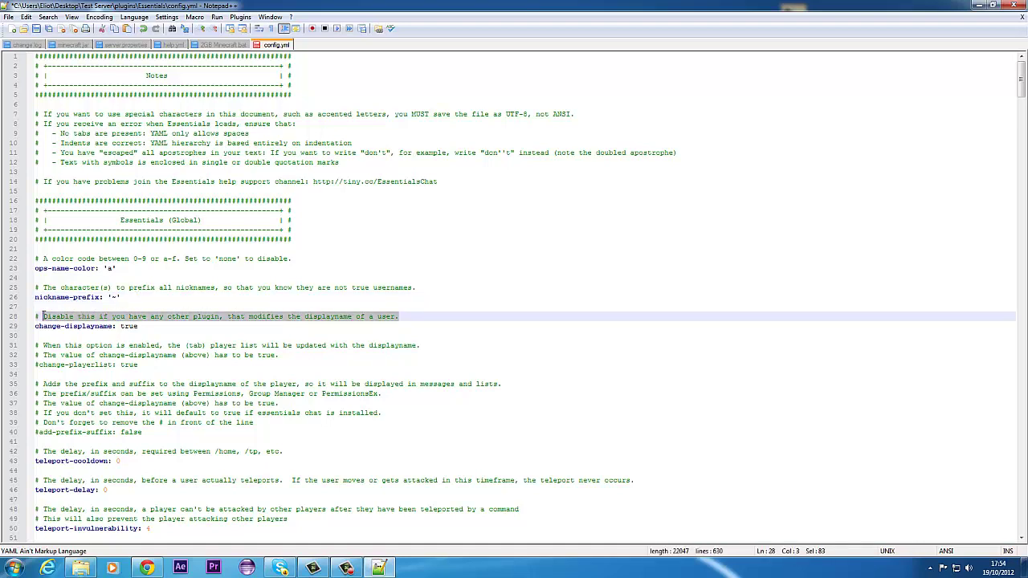
click(447, 337)
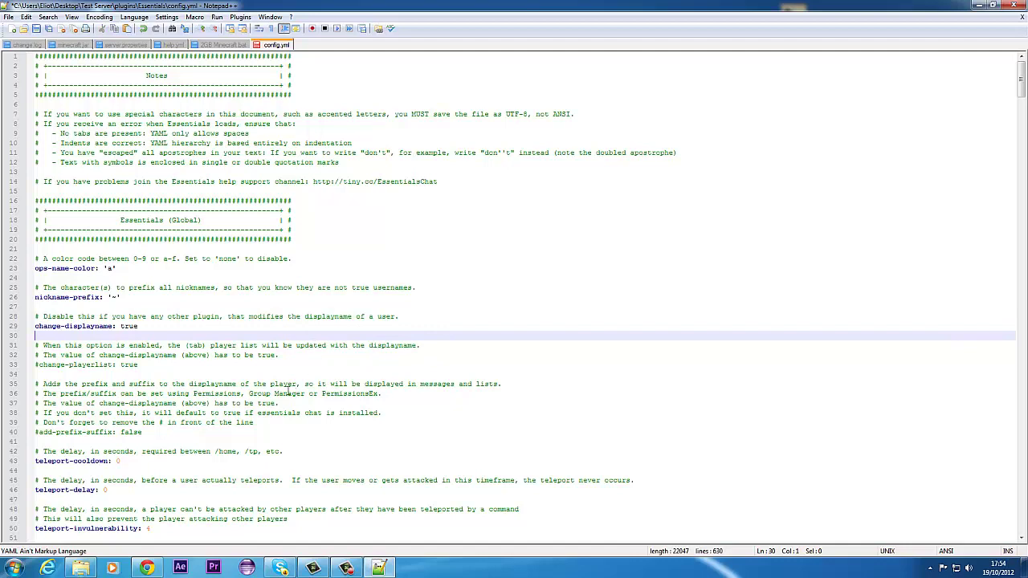
scroll(287, 391, down, 2)
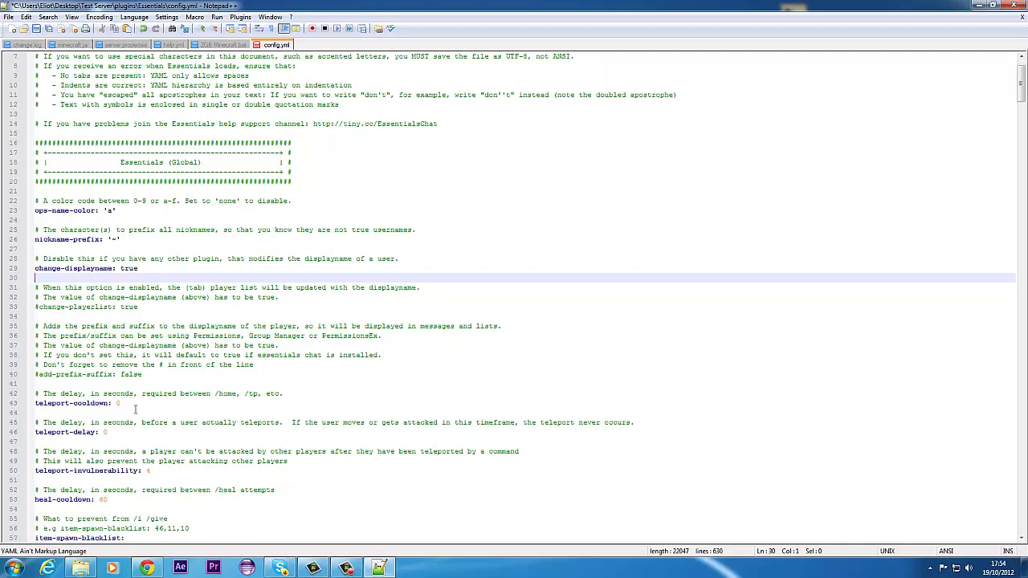
click(136, 409)
click(137, 396)
click(137, 403)
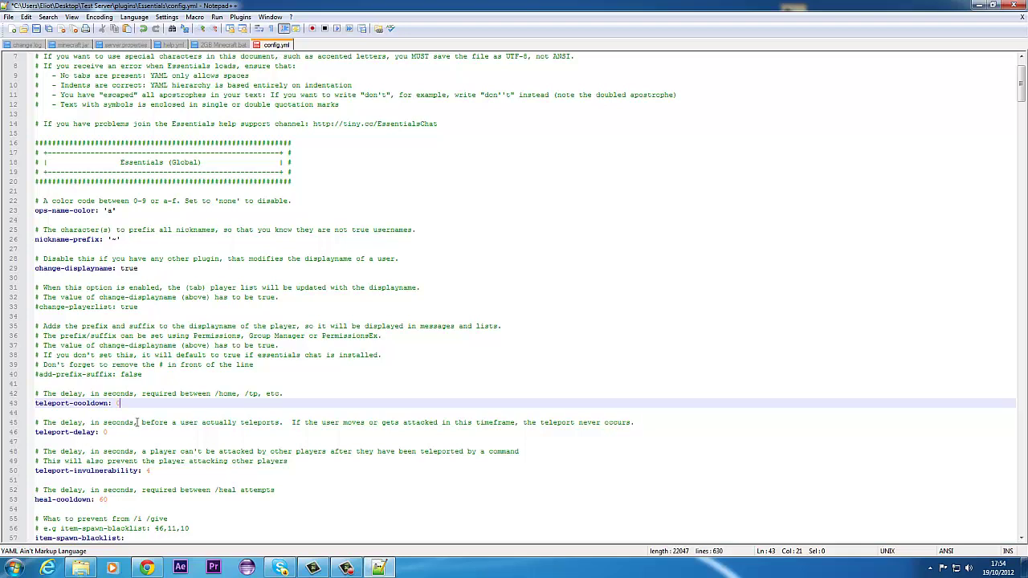
- Examine the teleport-delay, teleport-invulnerability and heal-cooldown settings and the item spawn options below them
drag(109, 434, 37, 427)
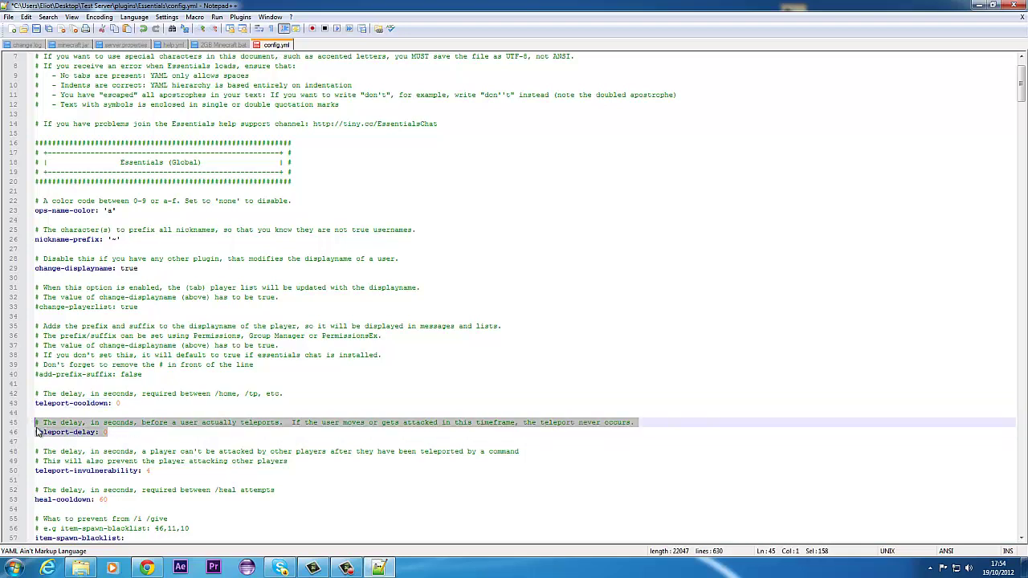
click(685, 464)
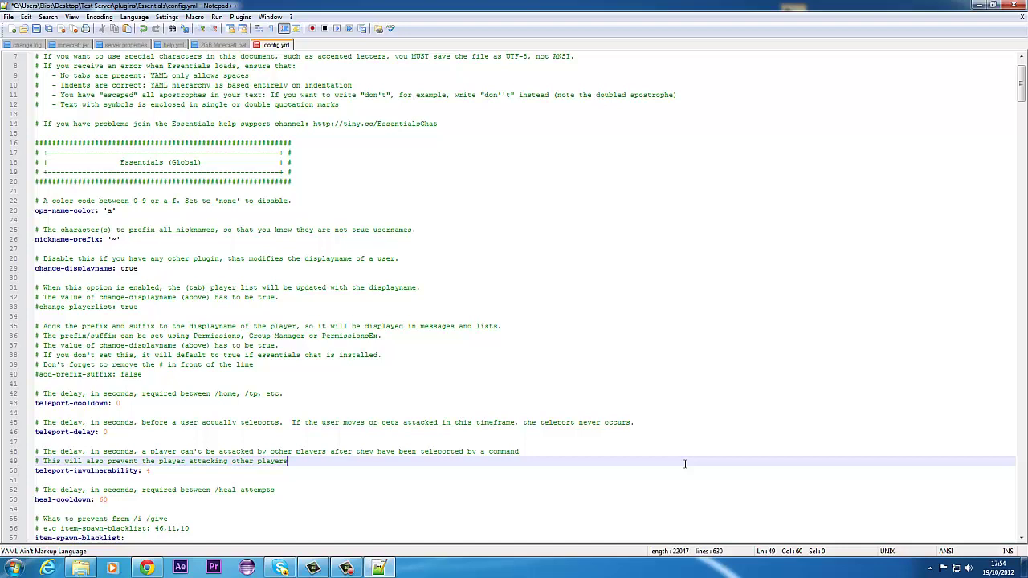
click(128, 435)
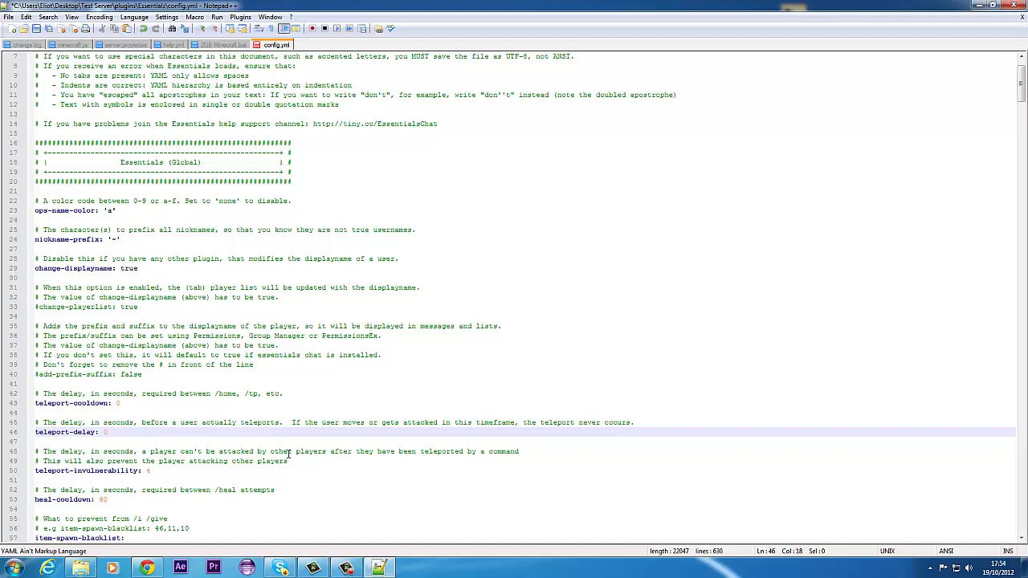
scroll(275, 465, down, 1)
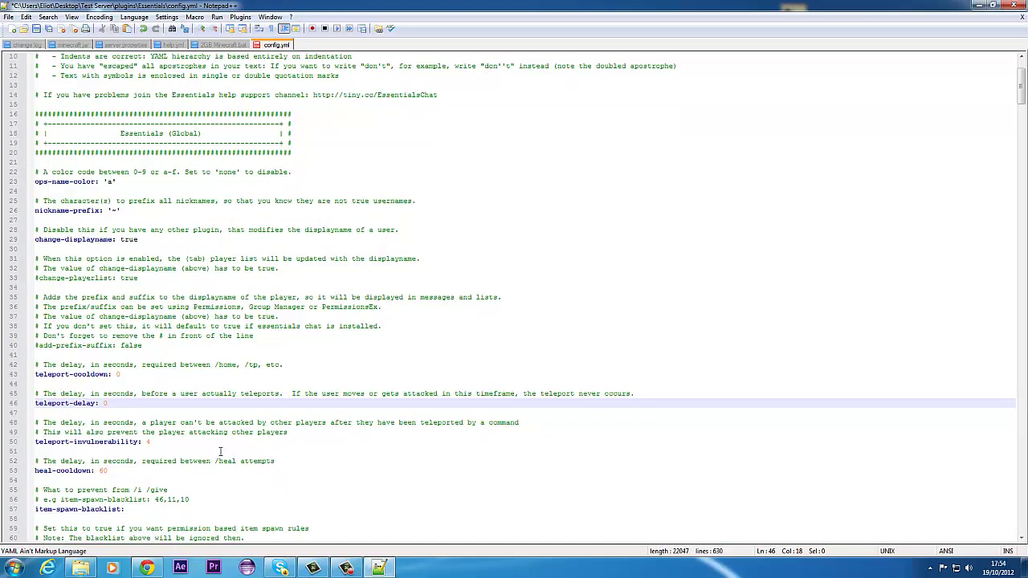
click(159, 442)
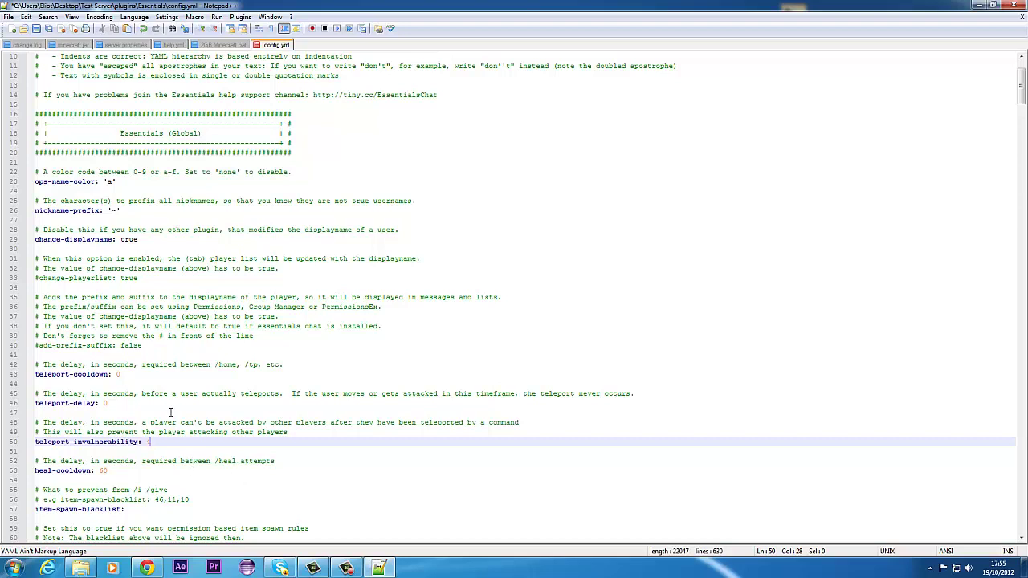
scroll(194, 461, down, 2)
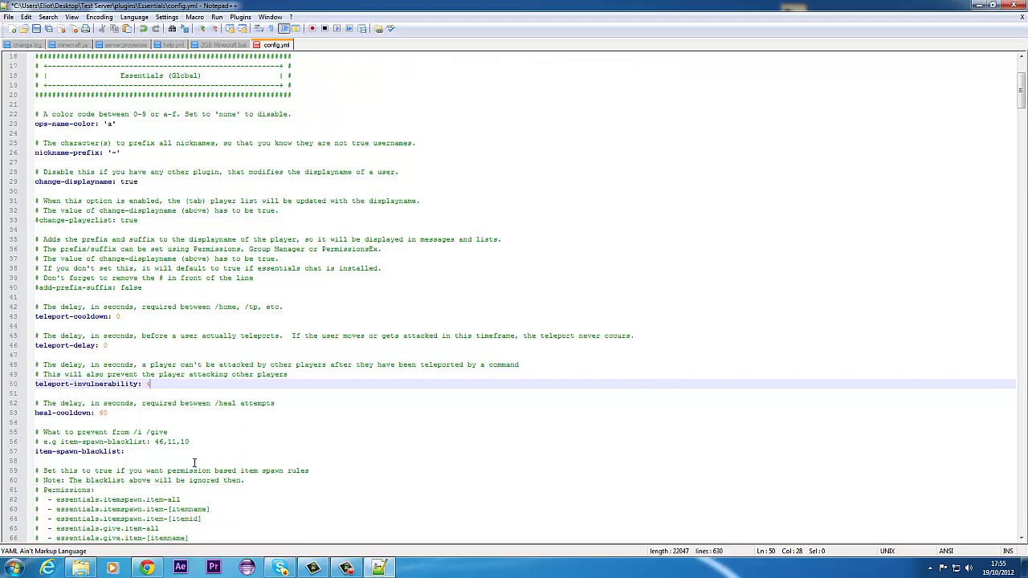
click(143, 413)
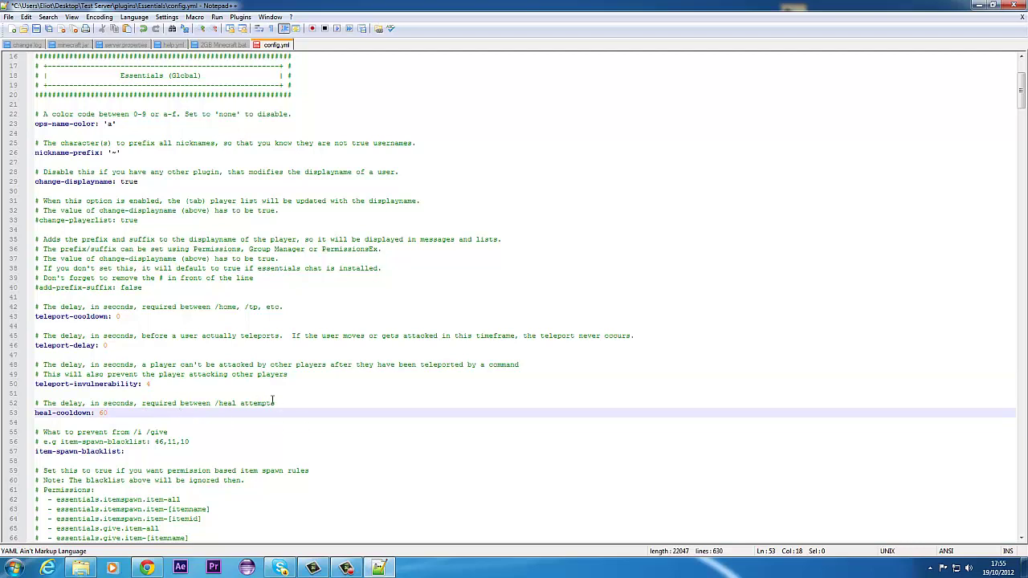
scroll(222, 411, down, 5)
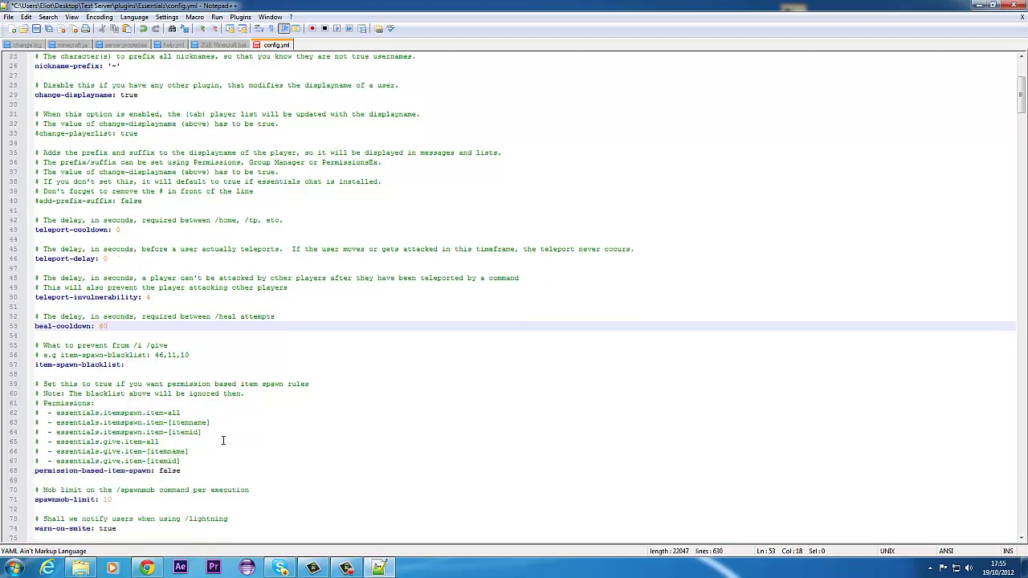
- Review the spawnmob-limit and warn-on-smite settings with their comments in config.yml
scroll(224, 440, down, 2)
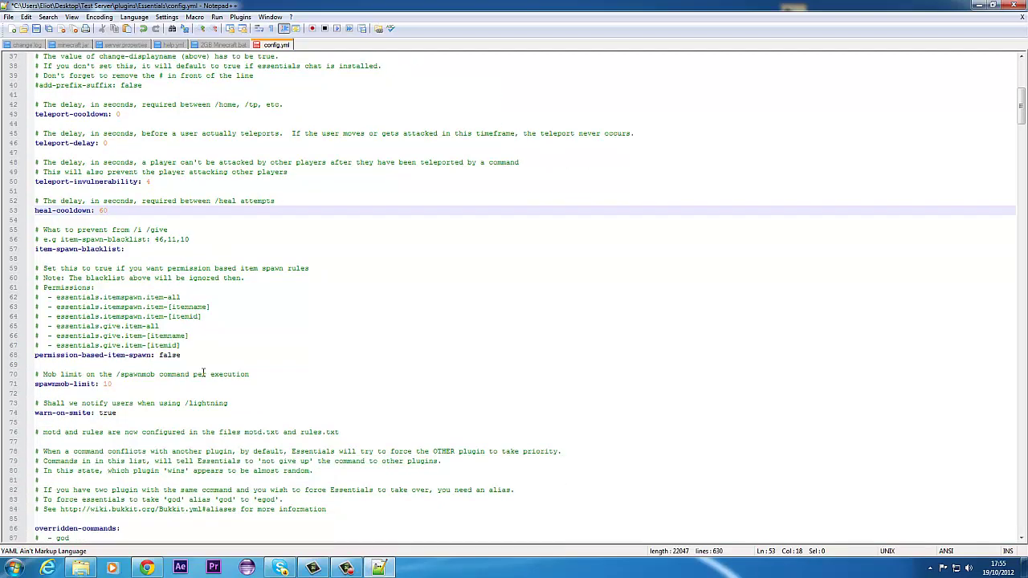
scroll(257, 317, down, 1)
scroll(264, 308, down, 2)
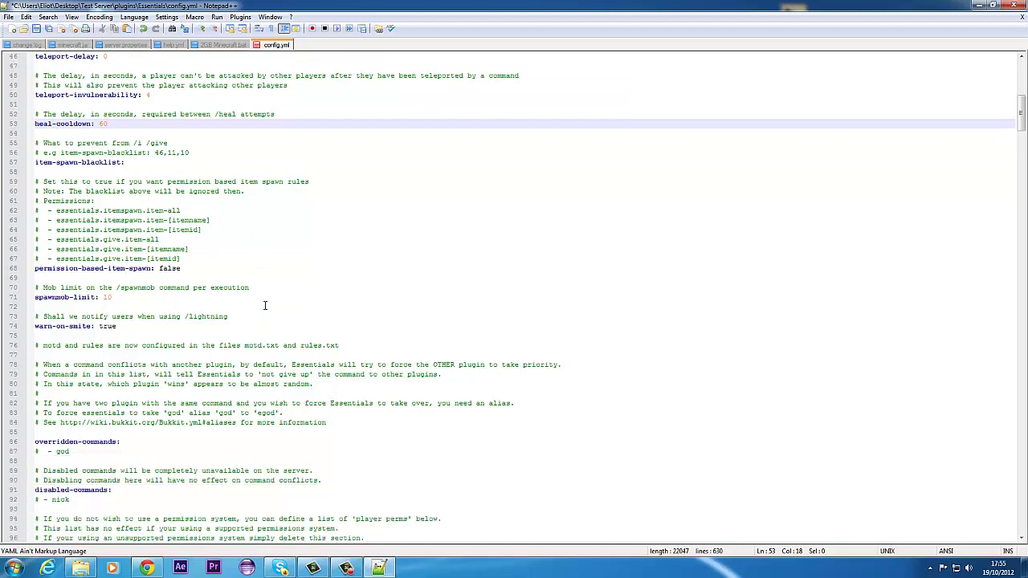
click(147, 296)
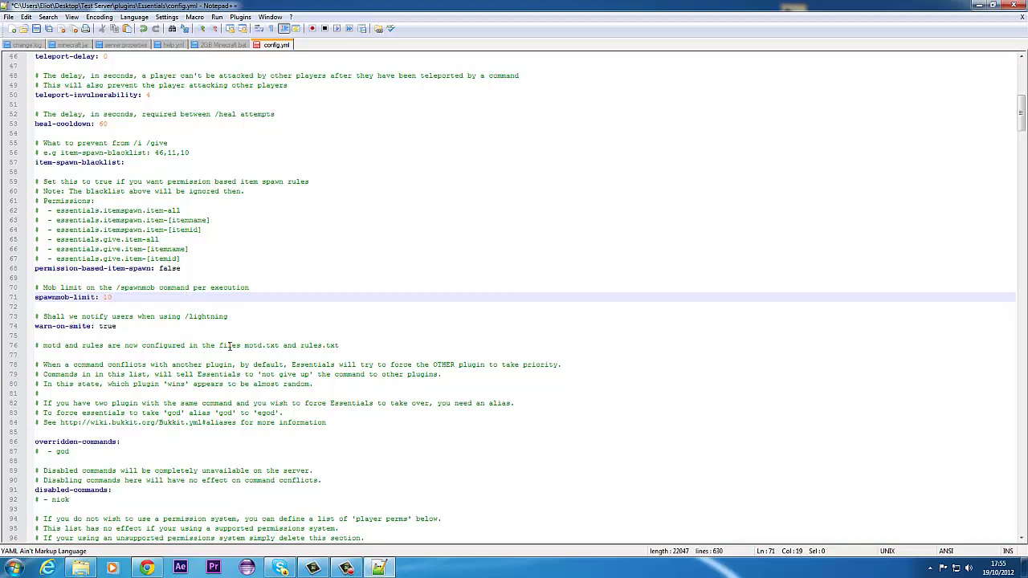
click(151, 332)
double_click(149, 320)
drag(150, 320, 150, 329)
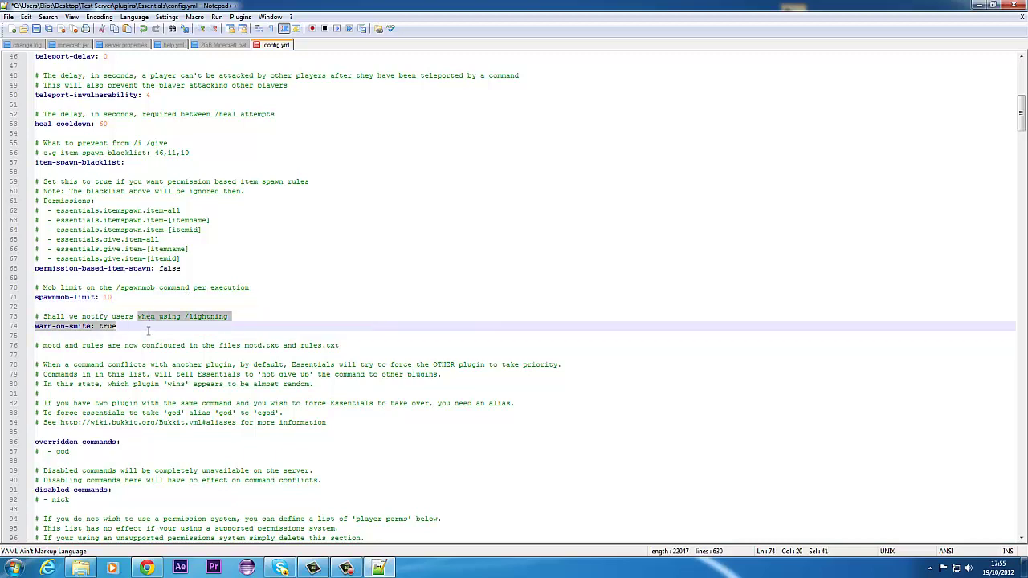
click(149, 330)
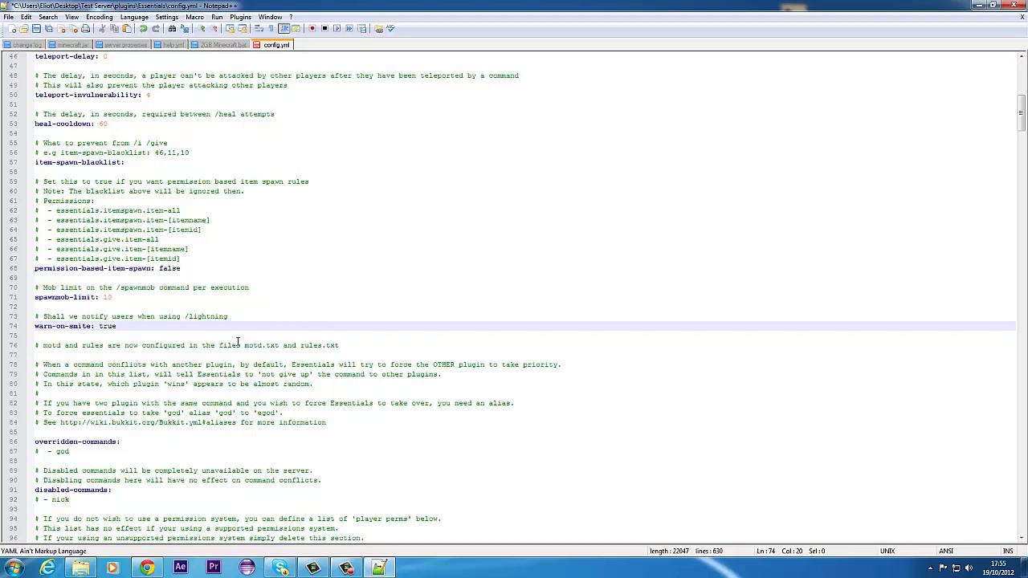
- Examine the overridden-commands and disabled-commands sections, including their commented god and nick entries and the explanatory notes
scroll(240, 344, down, 2)
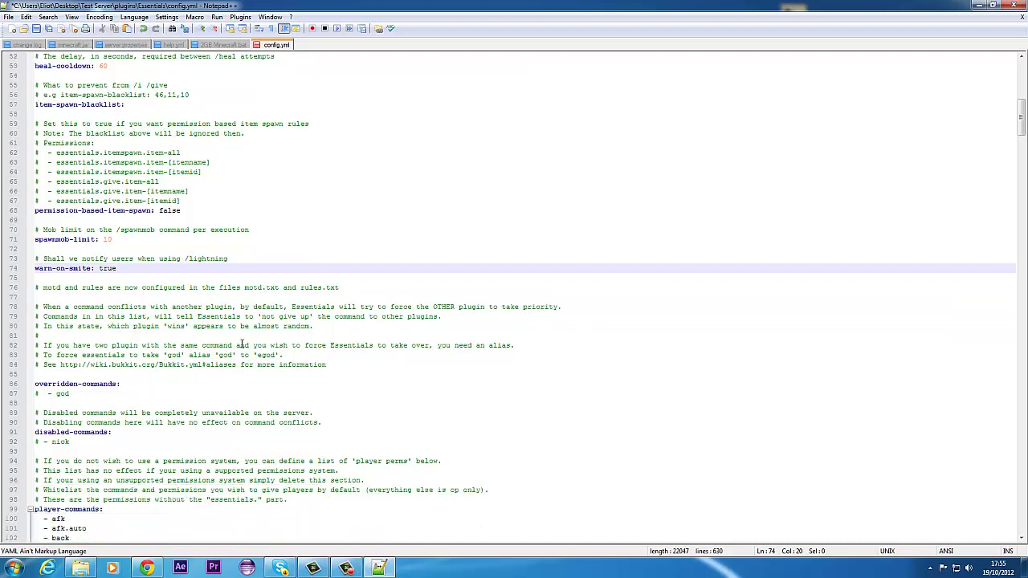
click(103, 395)
scroll(184, 387, down, 3)
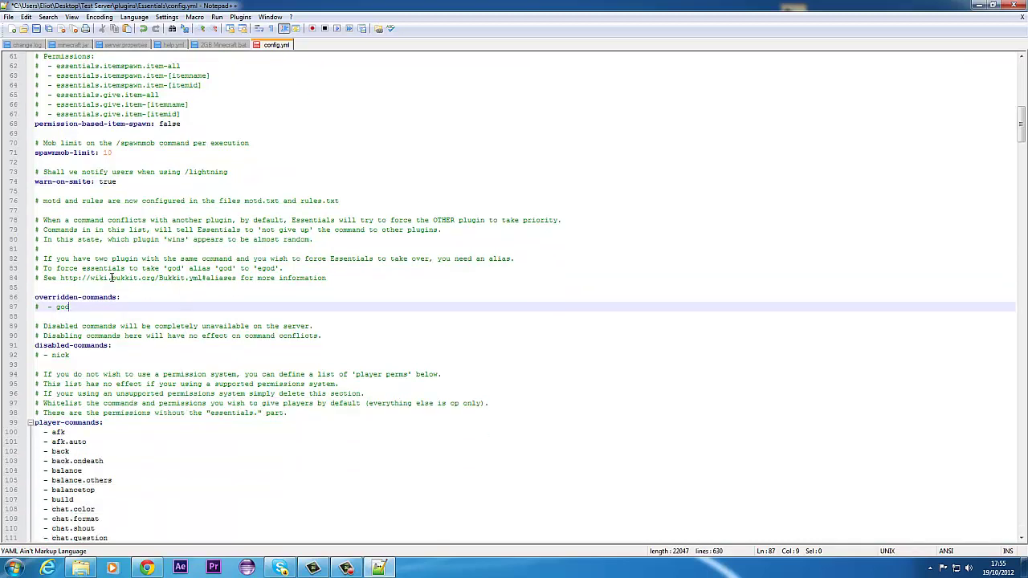
drag(102, 268, 306, 259)
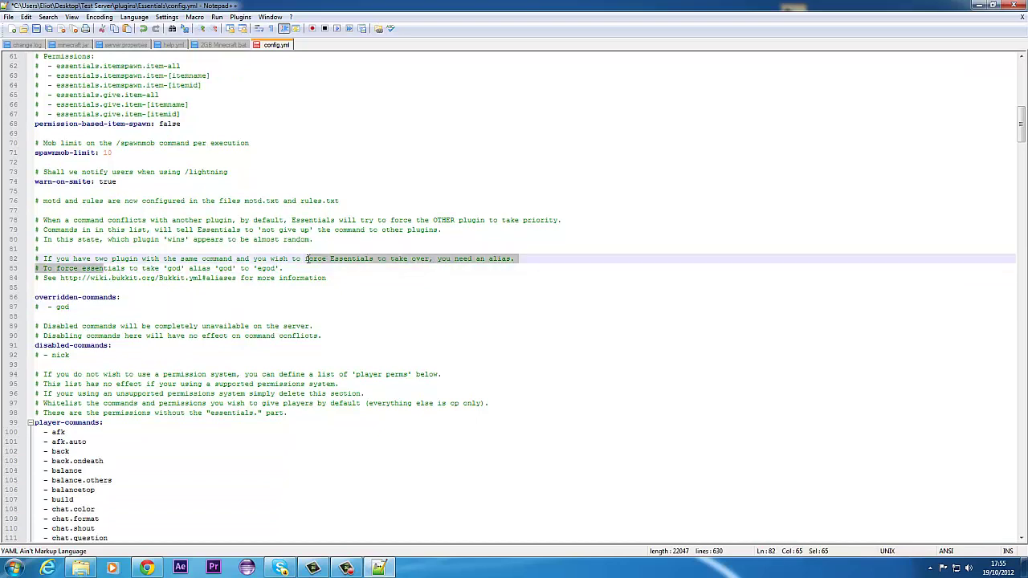
click(399, 277)
scroll(184, 279, down, 2)
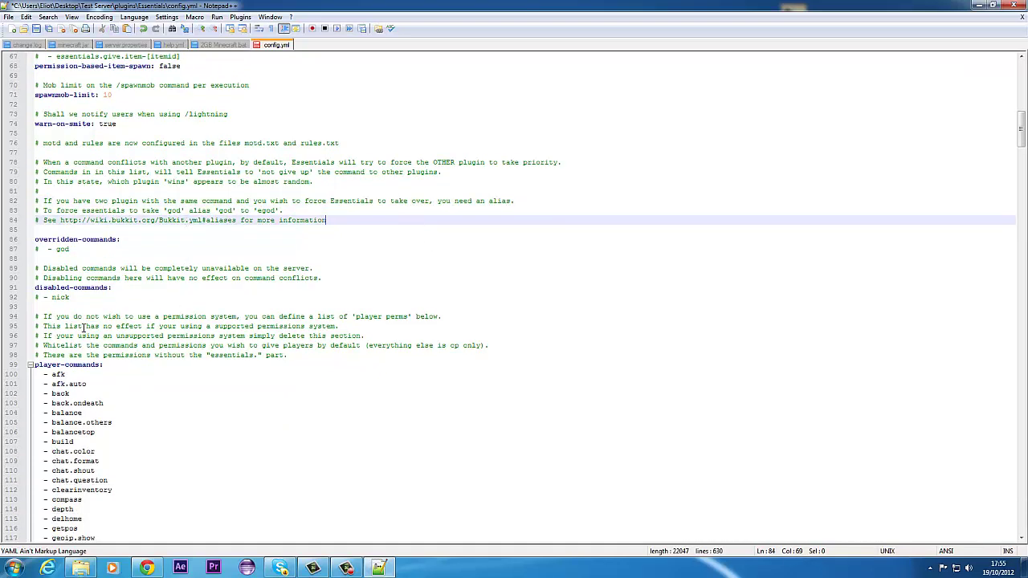
click(98, 254)
drag(71, 299, 34, 298)
scroll(102, 290, down, 2)
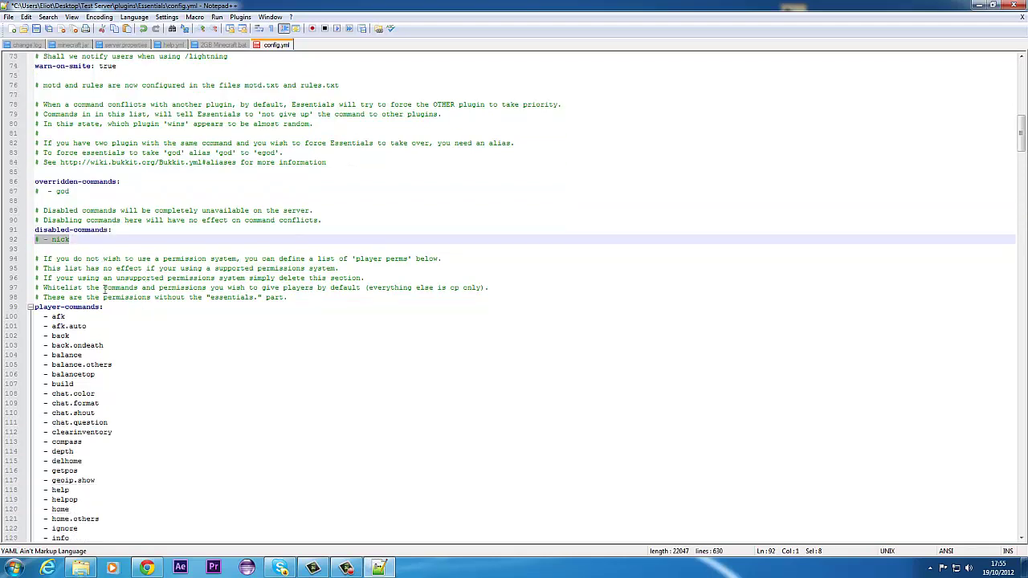
drag(76, 193, 34, 193)
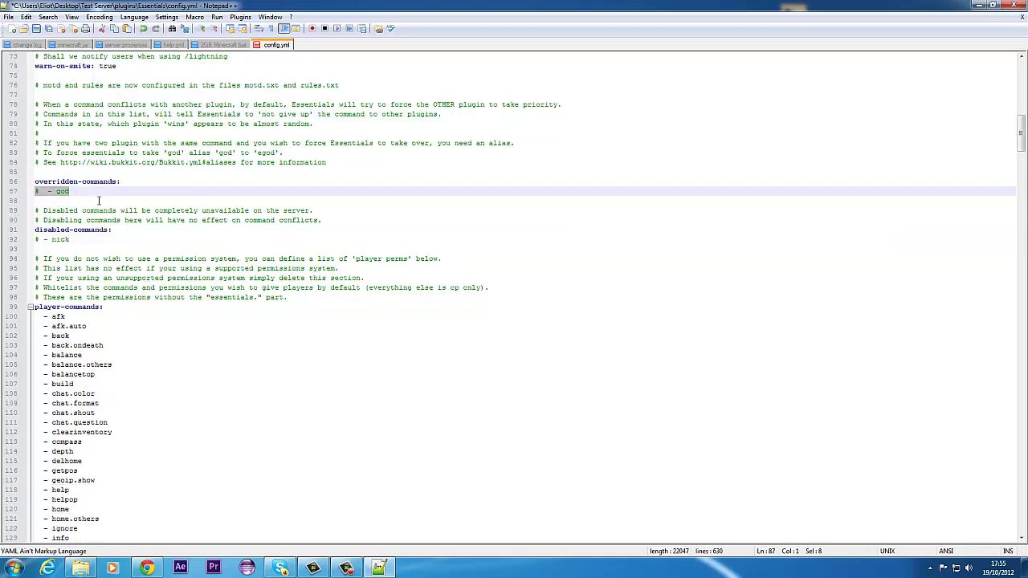
click(76, 191)
click(72, 239)
key(shift+Home)
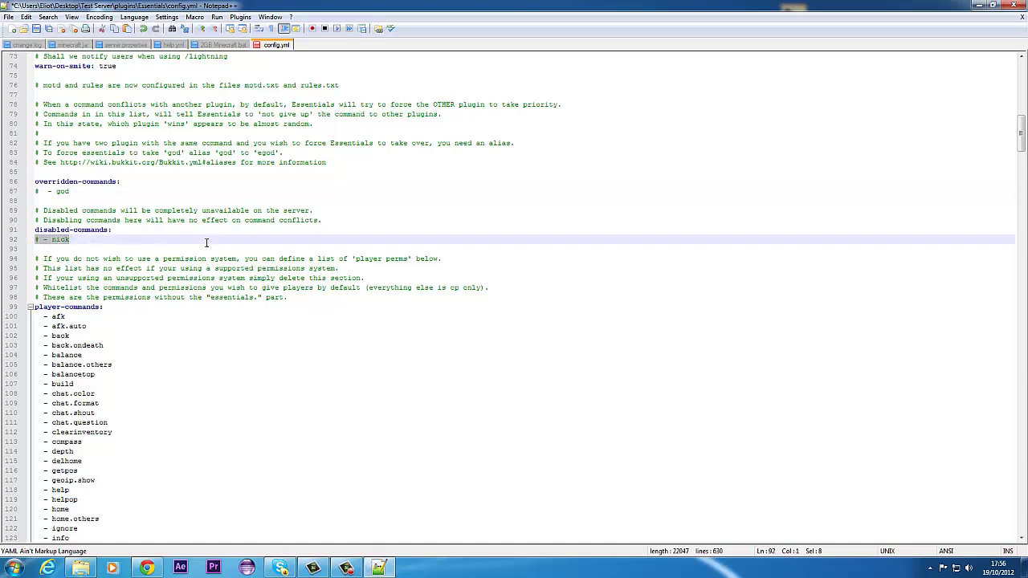
click(375, 220)
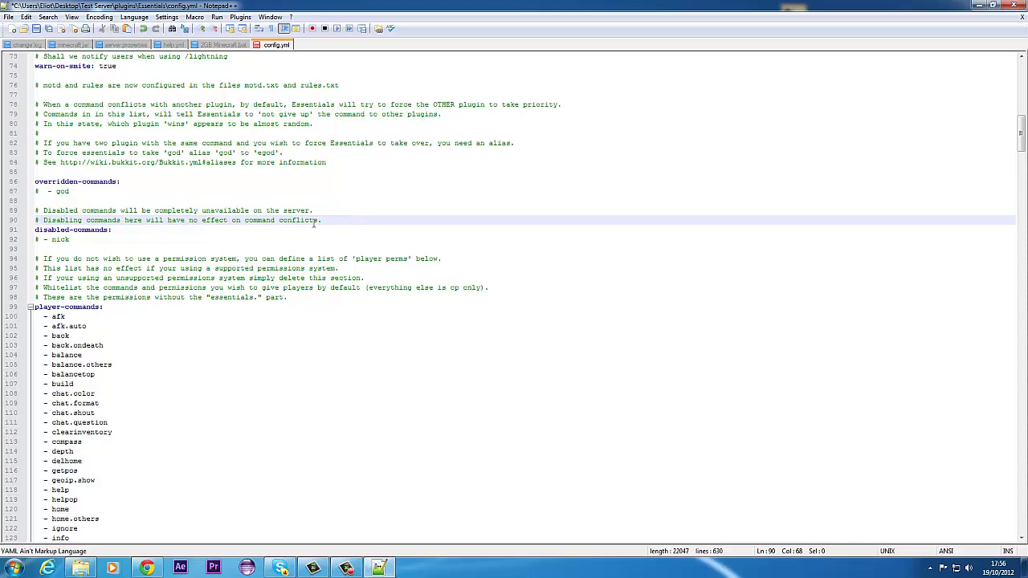
- Look through the player-commands list of default player permissions, including the sign permissions
scroll(186, 305, down, 4)
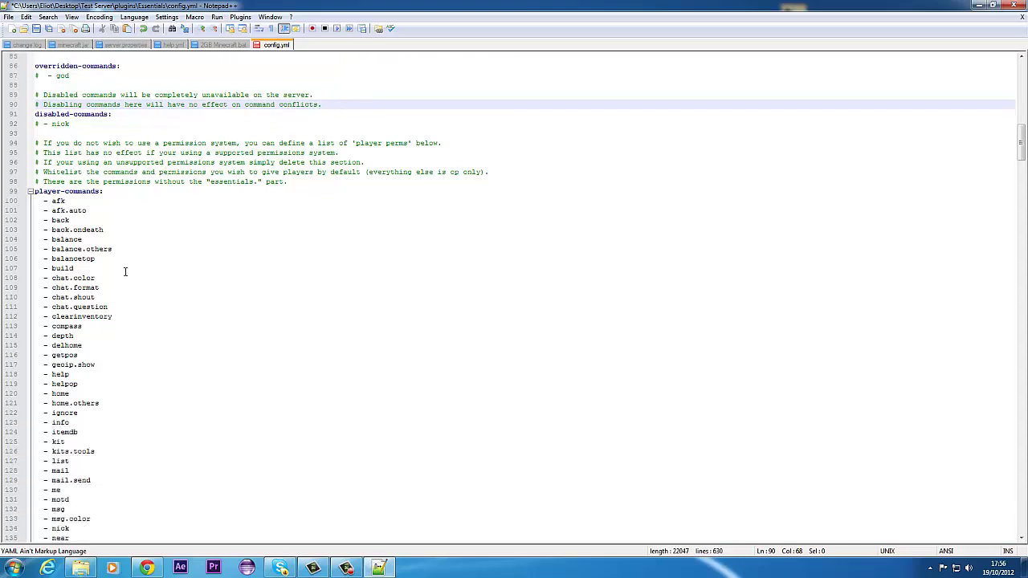
drag(113, 403, 51, 211)
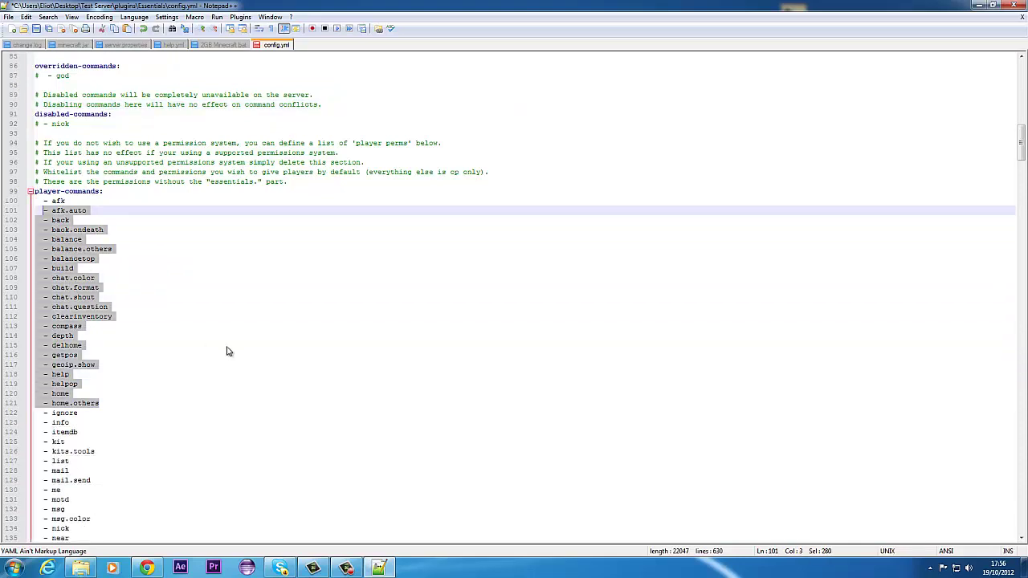
click(228, 350)
scroll(228, 351, down, 5)
scroll(228, 351, down, 16)
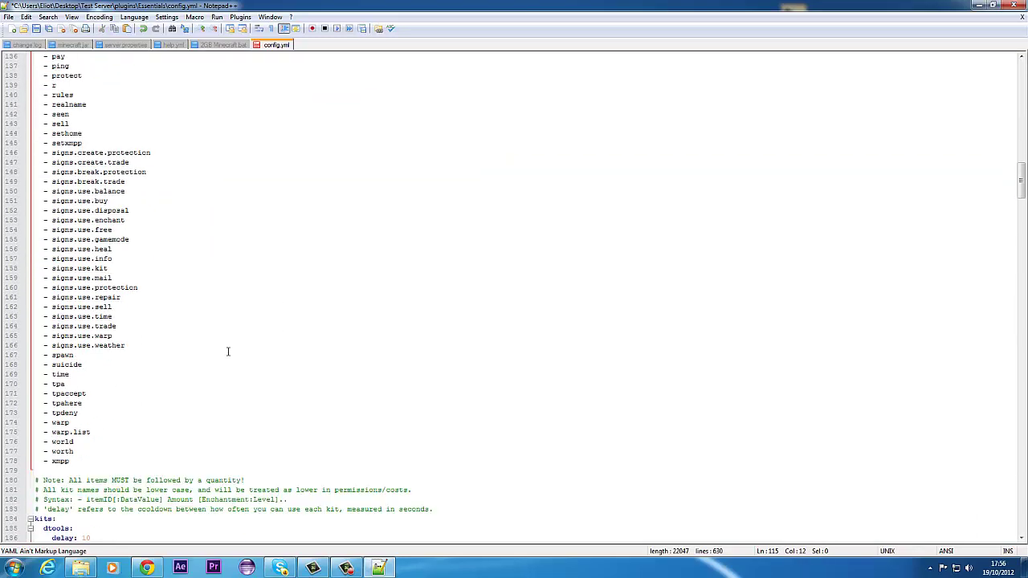
drag(203, 330, 109, 249)
click(178, 268)
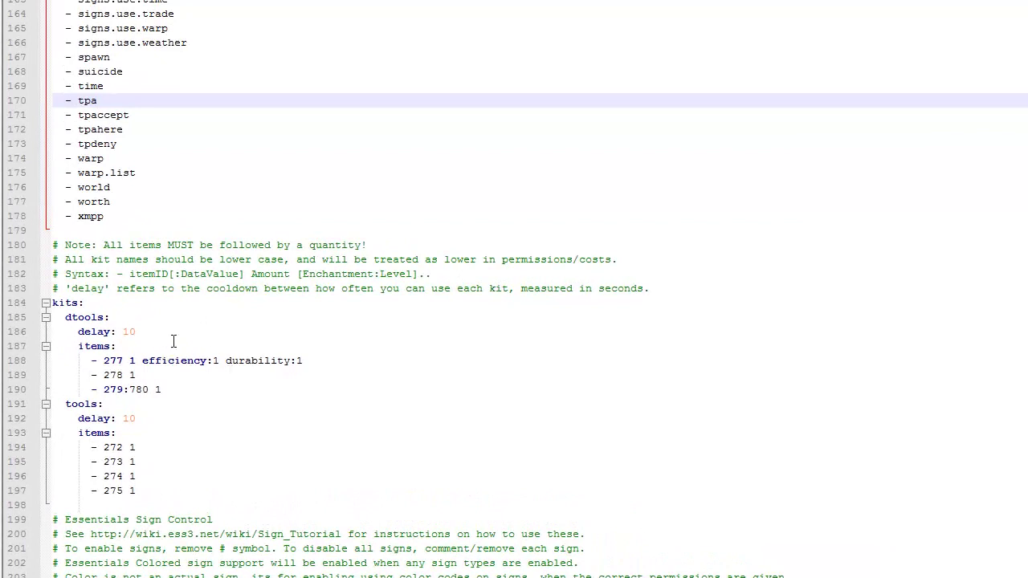
- Examine the dtools and tools kit definitions with their delay and items entries in the kits section
drag(179, 401, 69, 331)
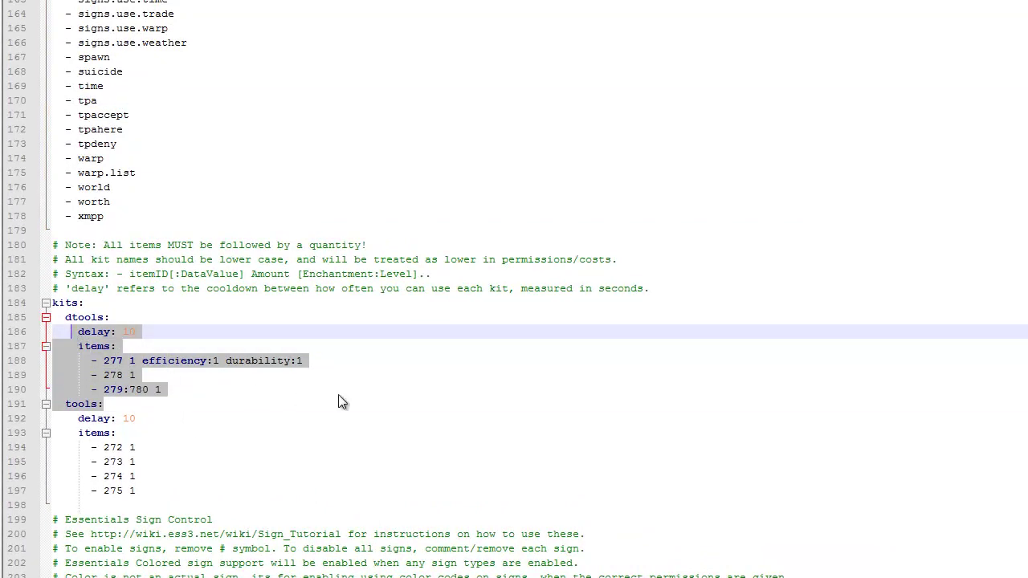
click(363, 375)
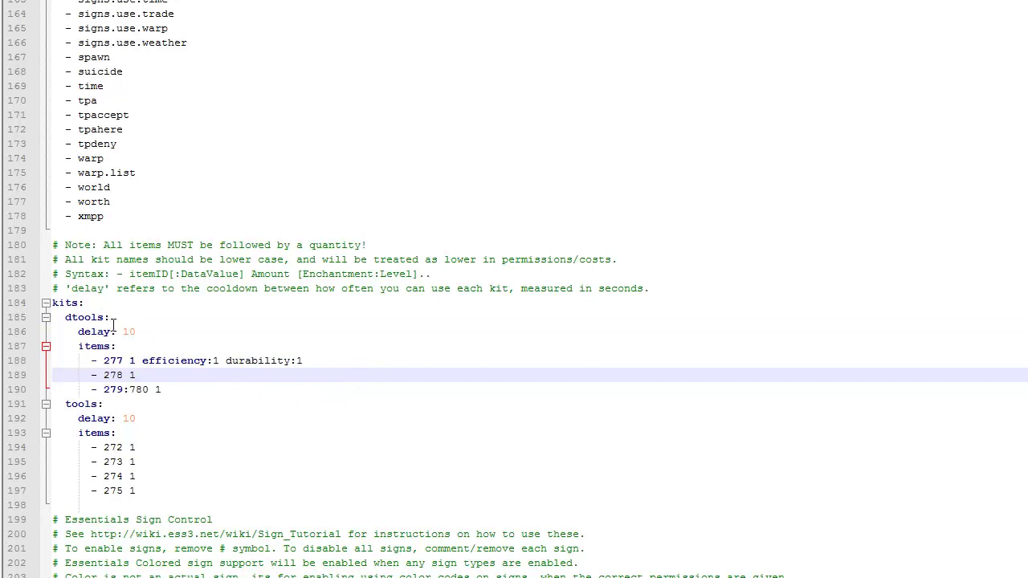
click(88, 320)
click(110, 332)
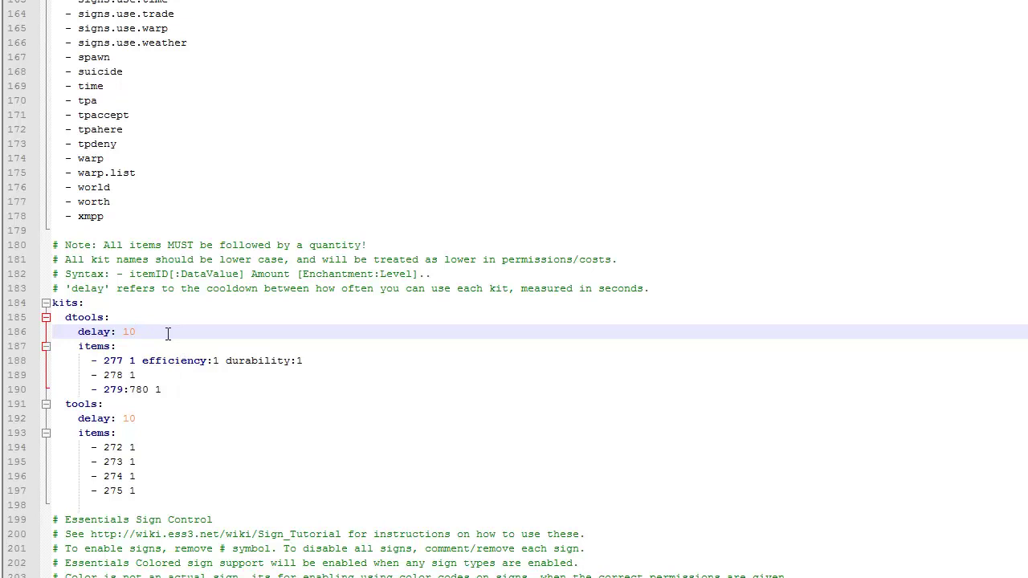
click(158, 418)
drag(158, 418, 83, 404)
- Enable the color and heal signs in the enabledSigns list by replacing the # before each entry with a space
scroll(200, 405, down, 6)
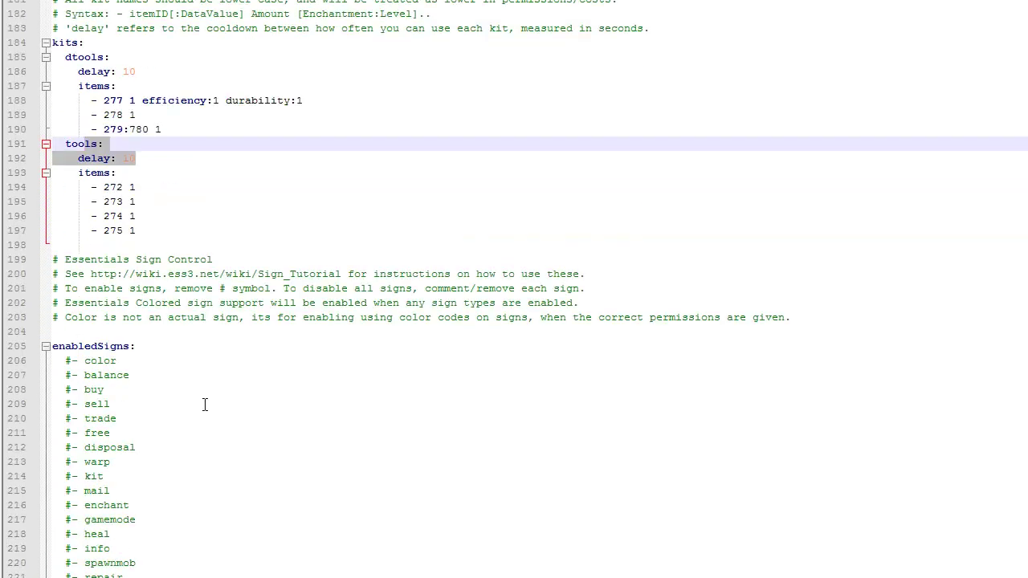
scroll(269, 395, down, 2)
scroll(268, 393, down, 2)
drag(246, 404, 24, 191)
click(298, 304)
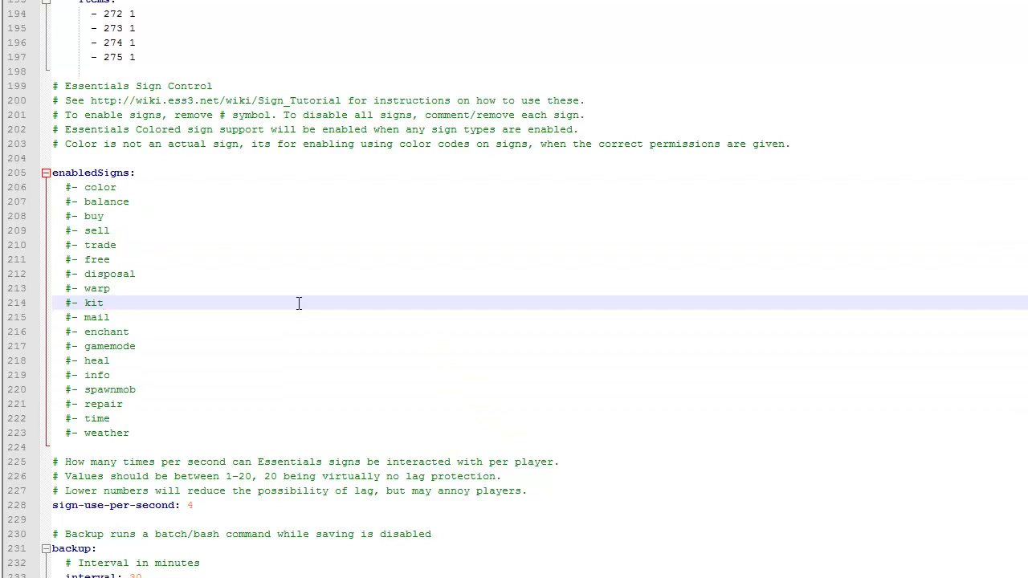
click(74, 187)
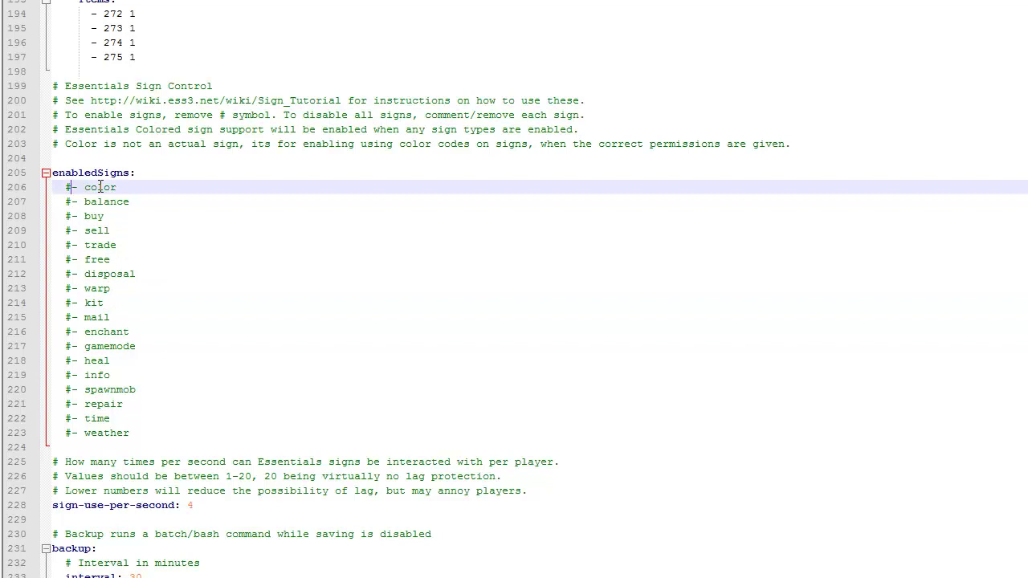
key(BackSpace)
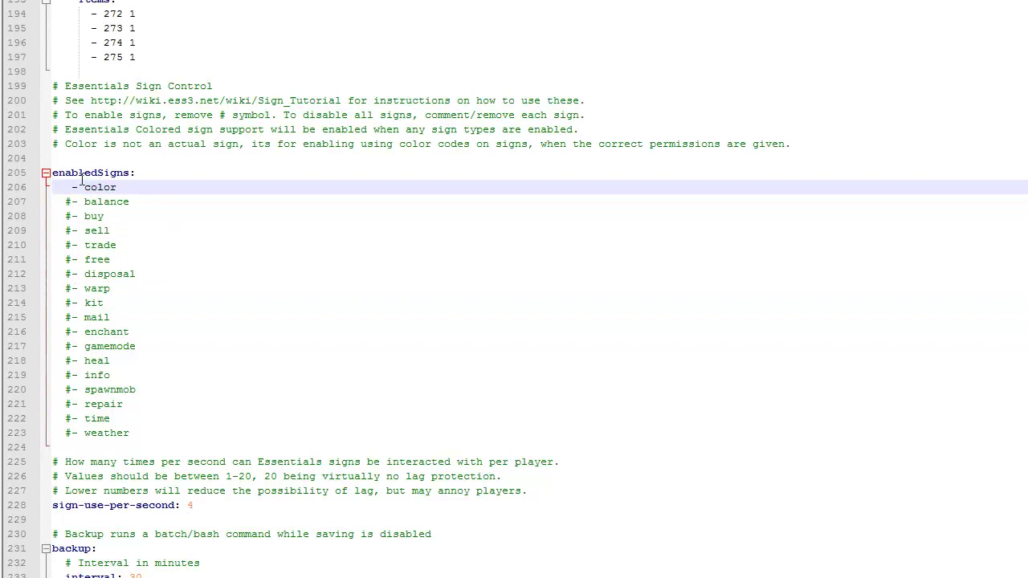
click(76, 361)
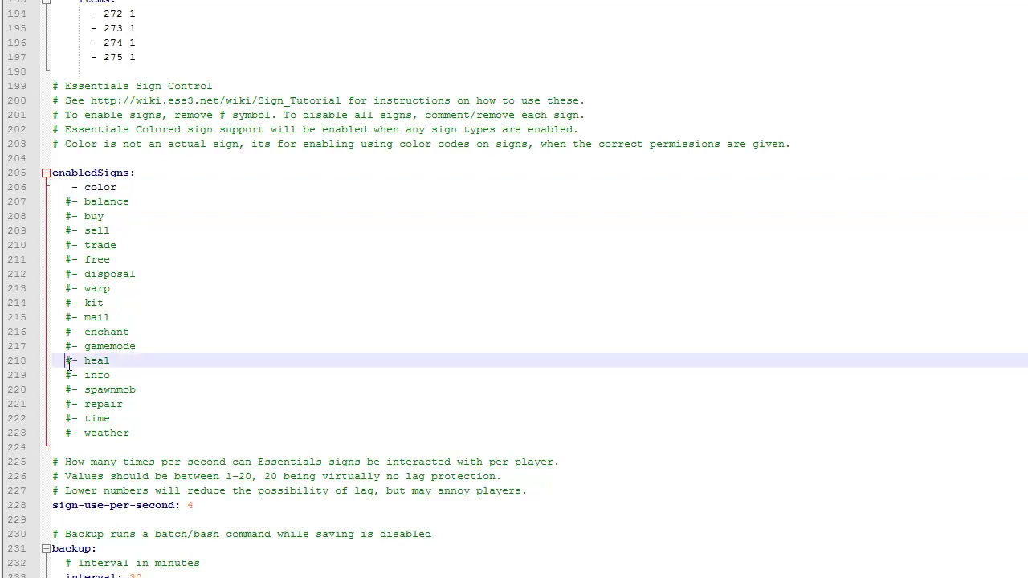
key(BackSpace)
- Review the sign-use-per-second setting and its comments below the enabledSigns list
scroll(216, 411, down, 3)
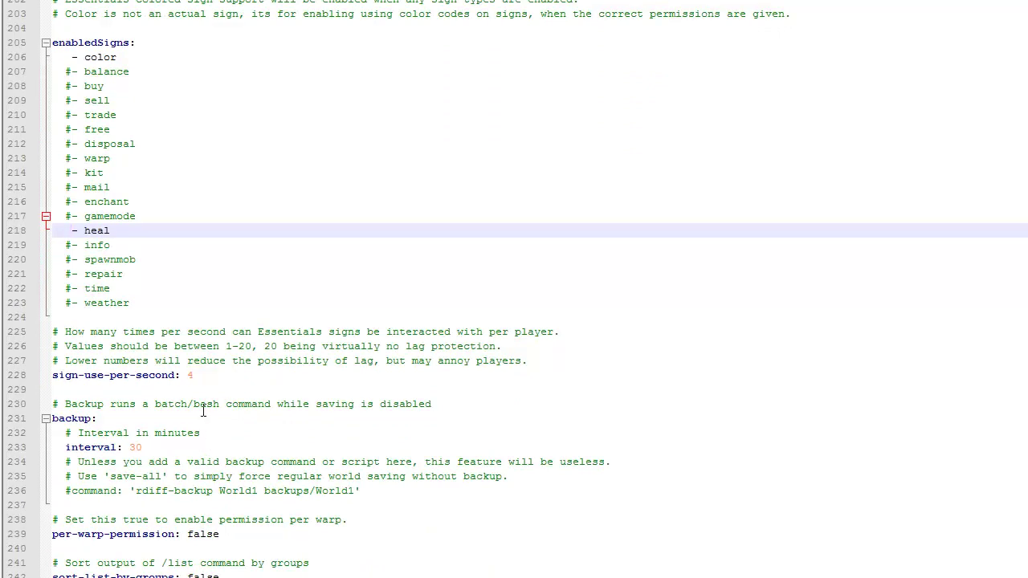
double_click(191, 375)
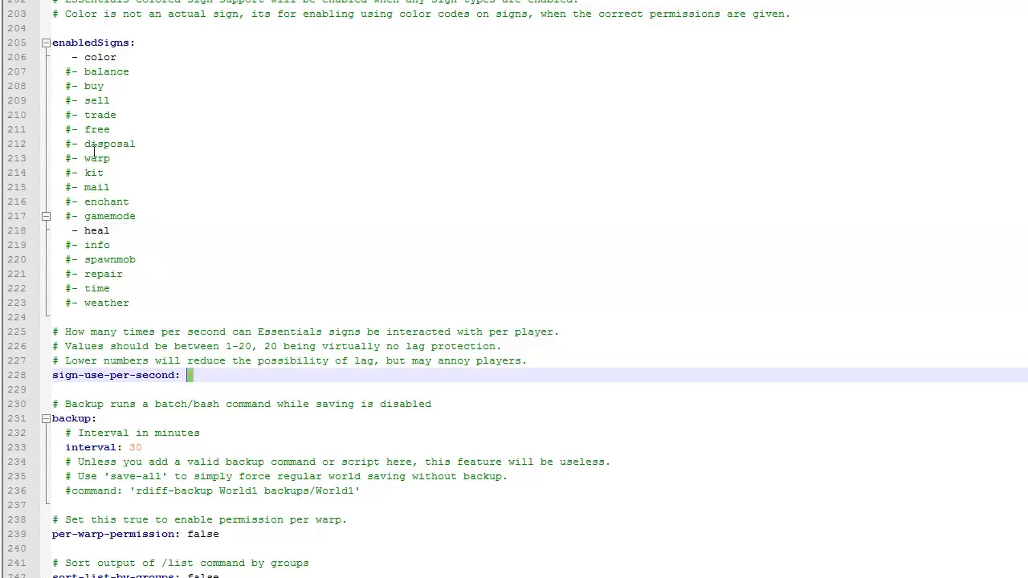
click(77, 115)
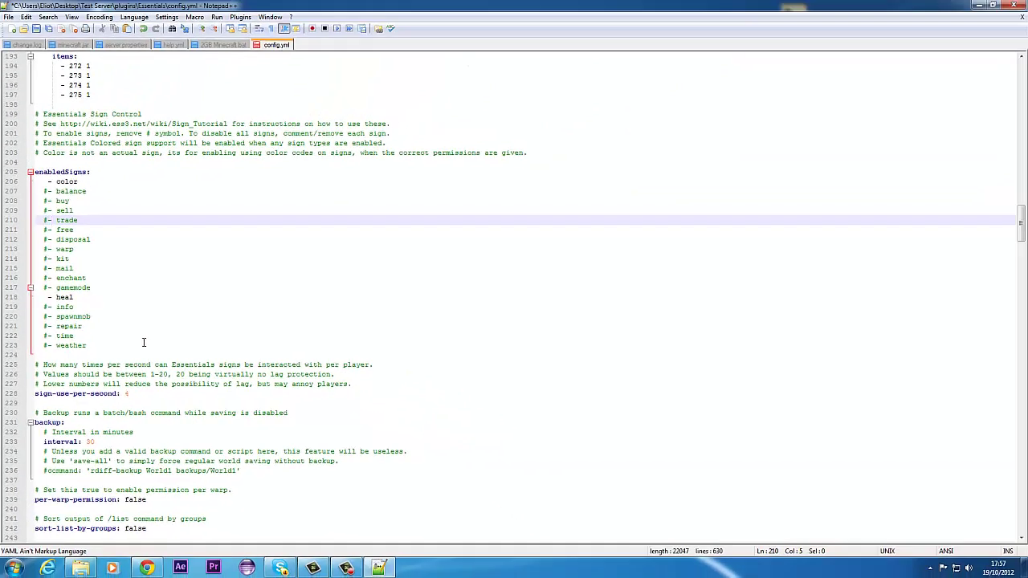
scroll(143, 343, down, 3)
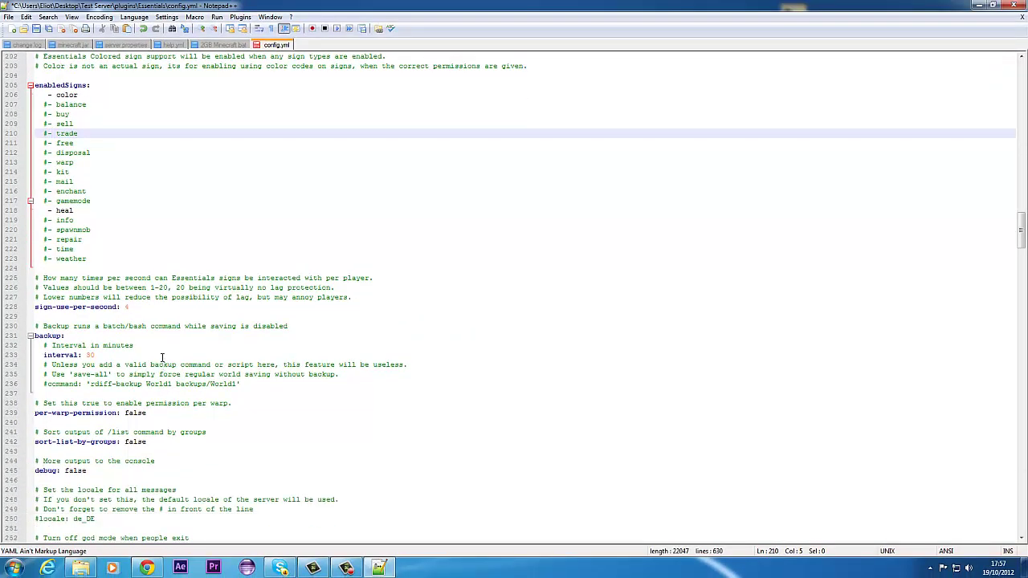
scroll(158, 353, down, 2)
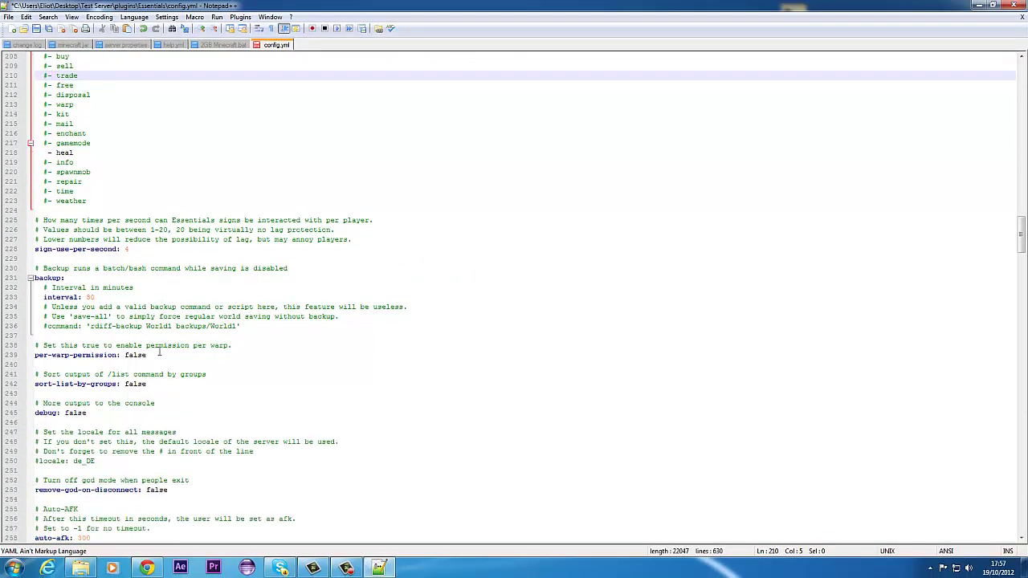
scroll(201, 371, down, 1)
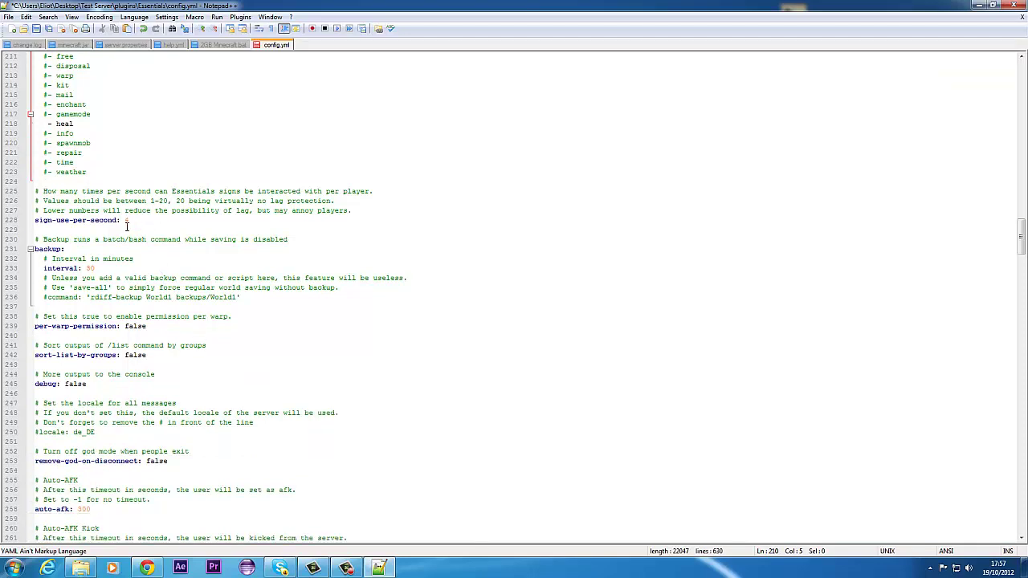
drag(289, 221, 263, 212)
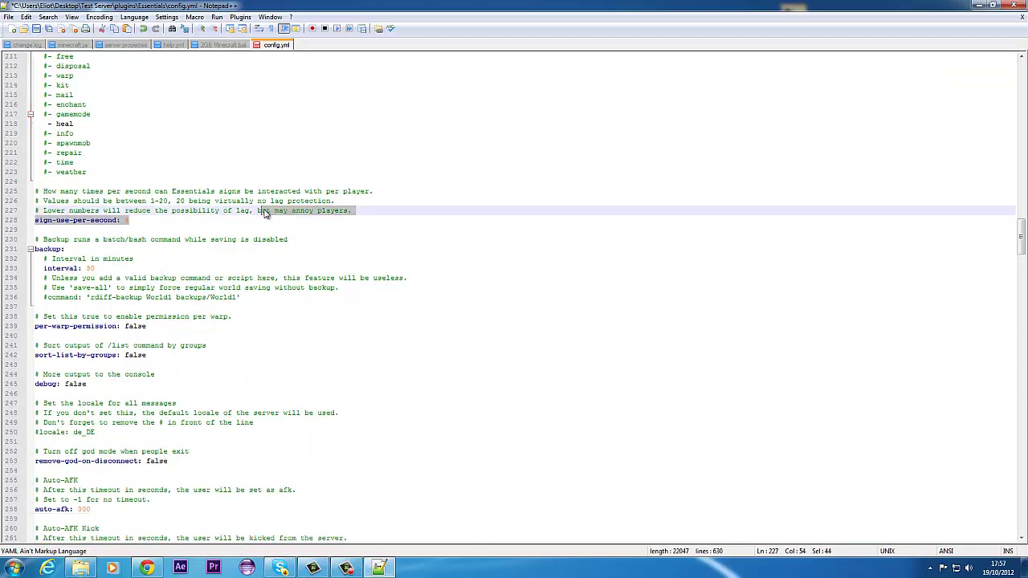
click(284, 240)
- Examine the remove-god-on-disconnect and auto-afk settings with their comments
scroll(316, 291, down, 3)
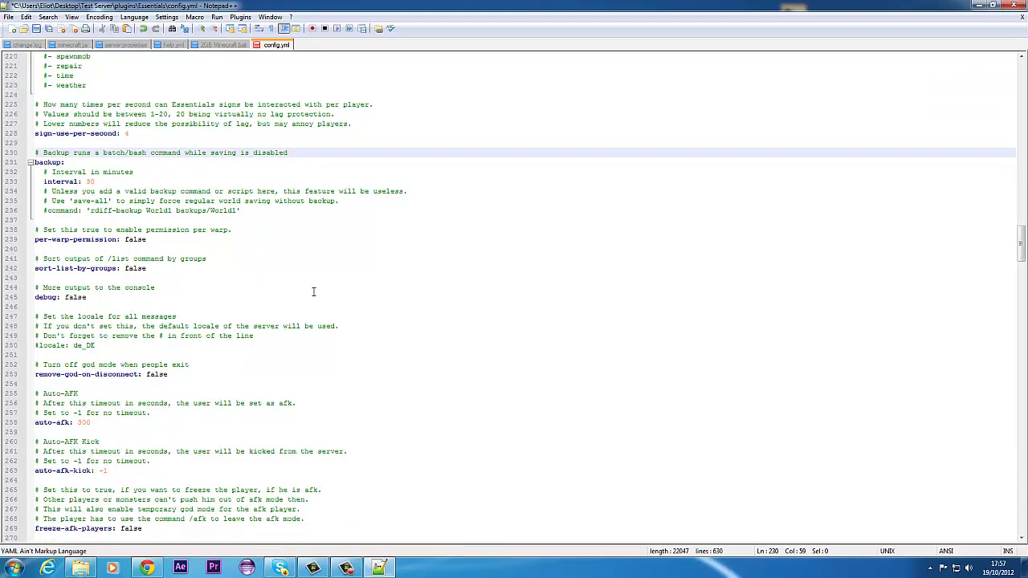
scroll(270, 300, down, 2)
drag(170, 319, 64, 318)
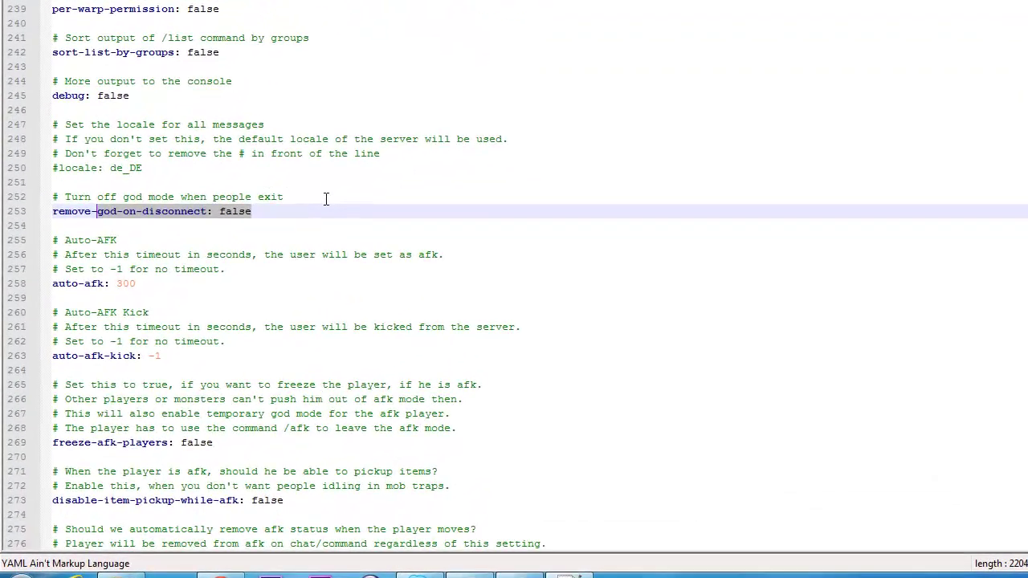
drag(156, 283, 119, 284)
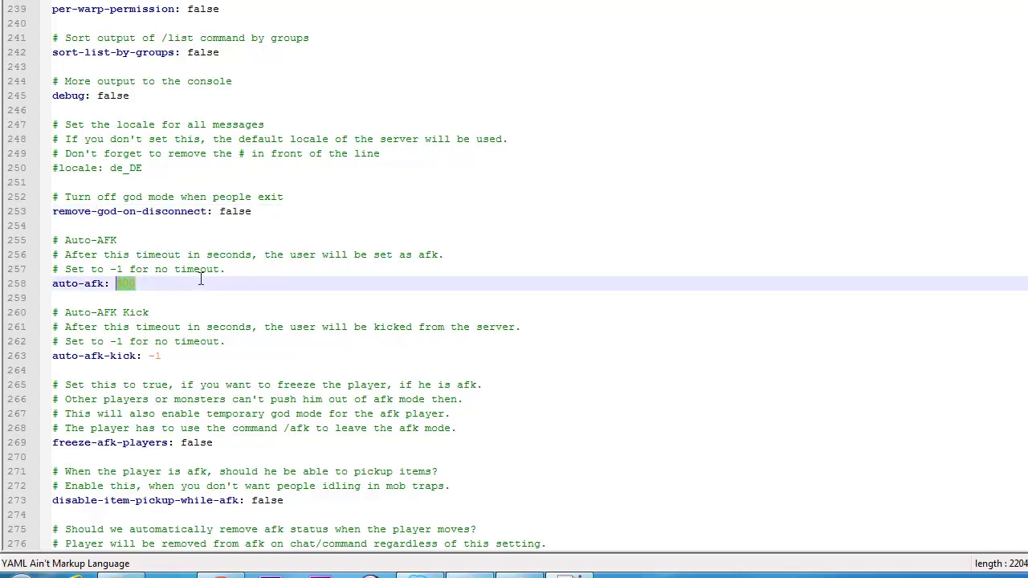
- Set the auto-afk timeout to 60 seconds and place the cursor on the auto-afk-kick line
key(BackSpace)
text(60)
click(184, 355)
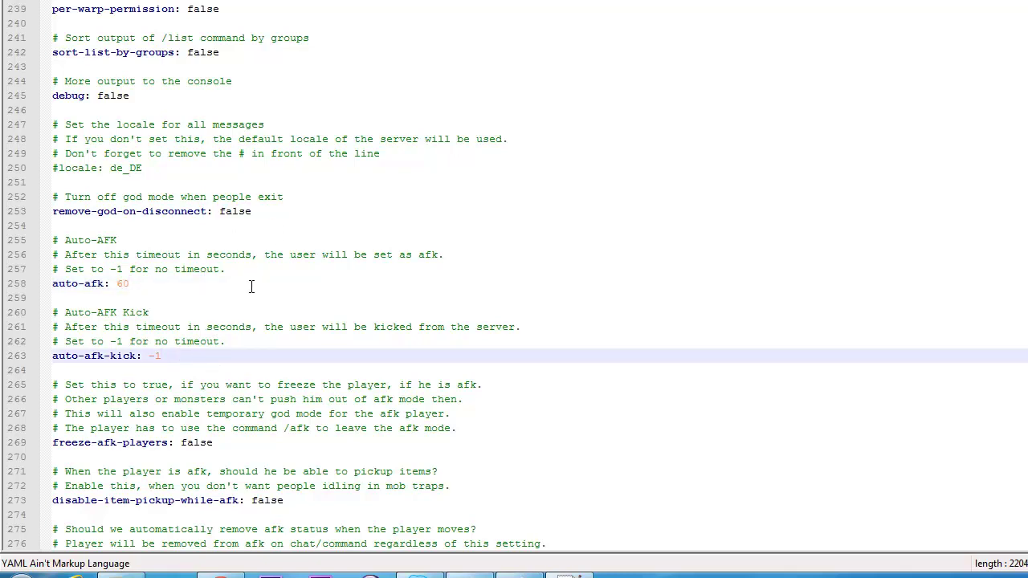
- Review the freeze-afk-players setting and its comments about freezing afk players and temporary god mode
scroll(519, 296, down, 3)
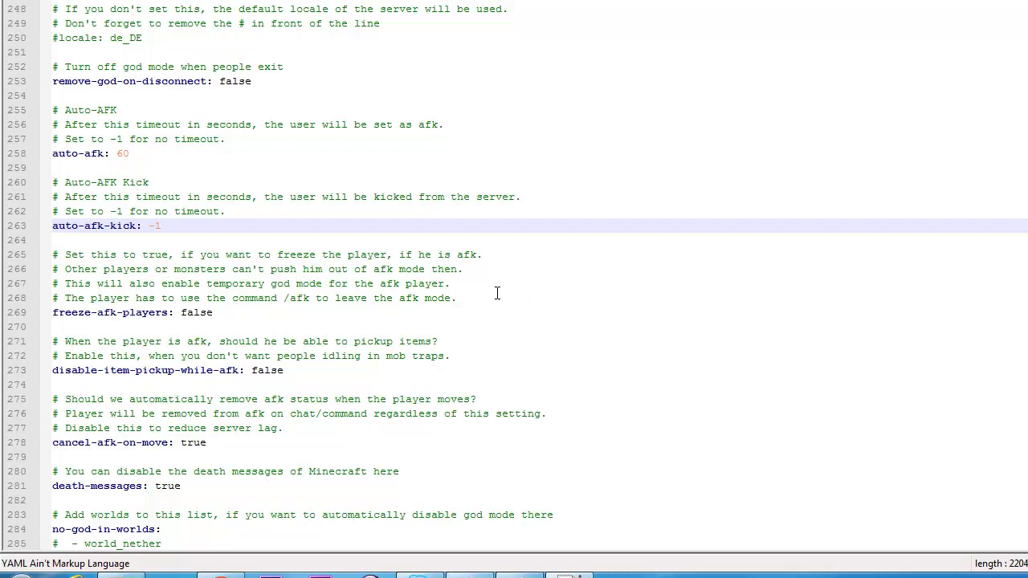
scroll(496, 291, down, 2)
click(223, 226)
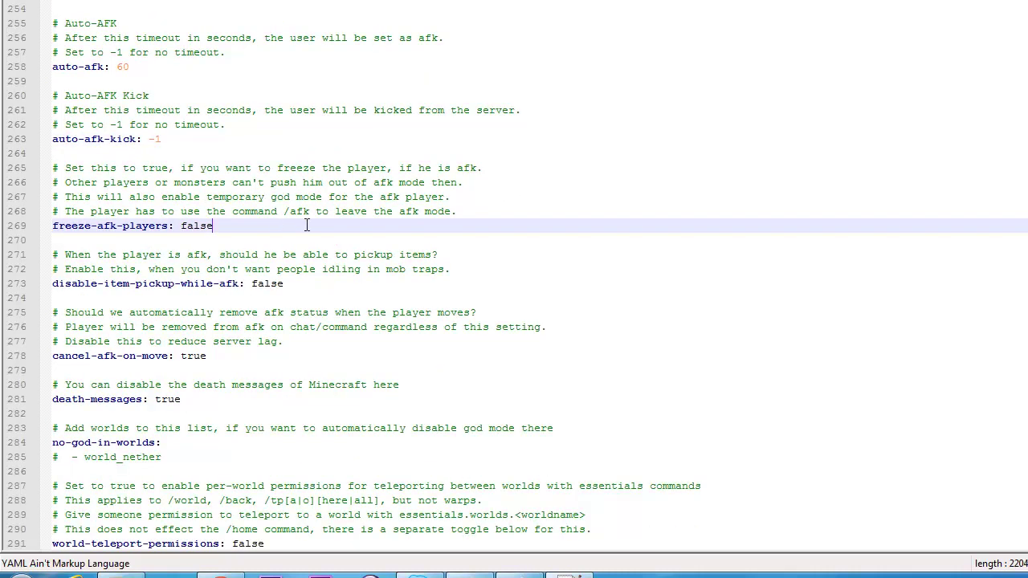
drag(452, 199, 47, 168)
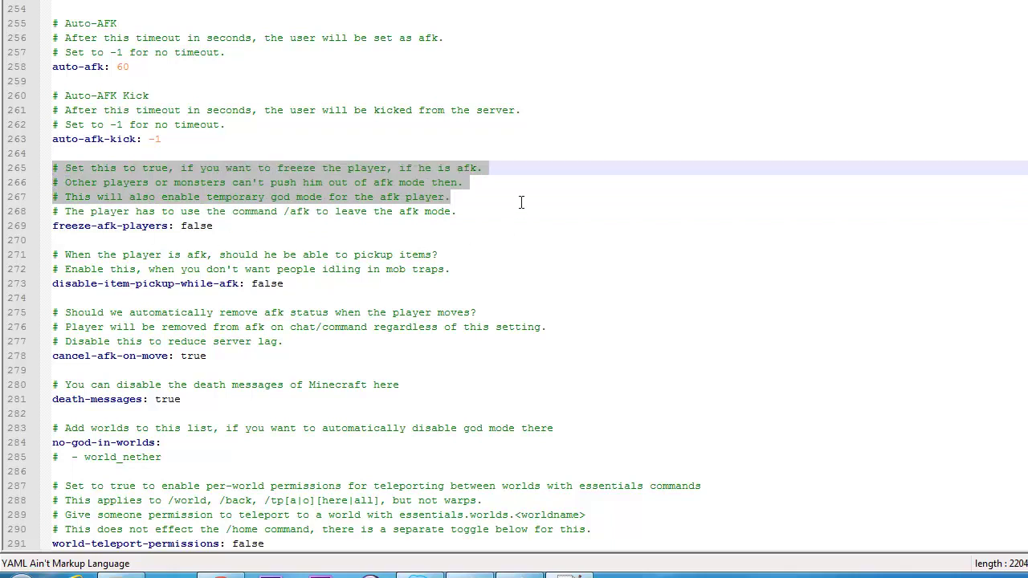
click(466, 199)
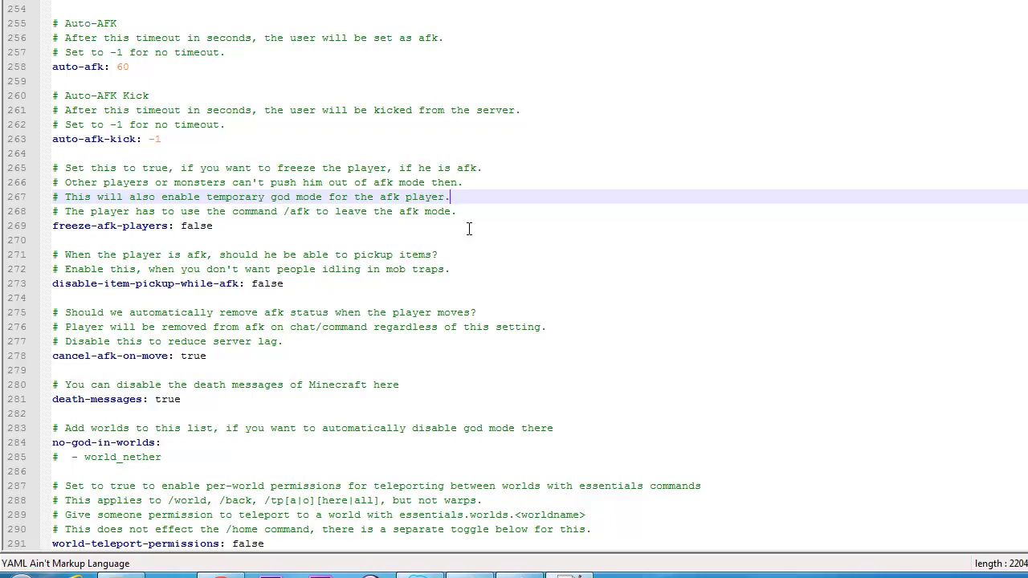
drag(481, 167, 170, 167)
click(408, 226)
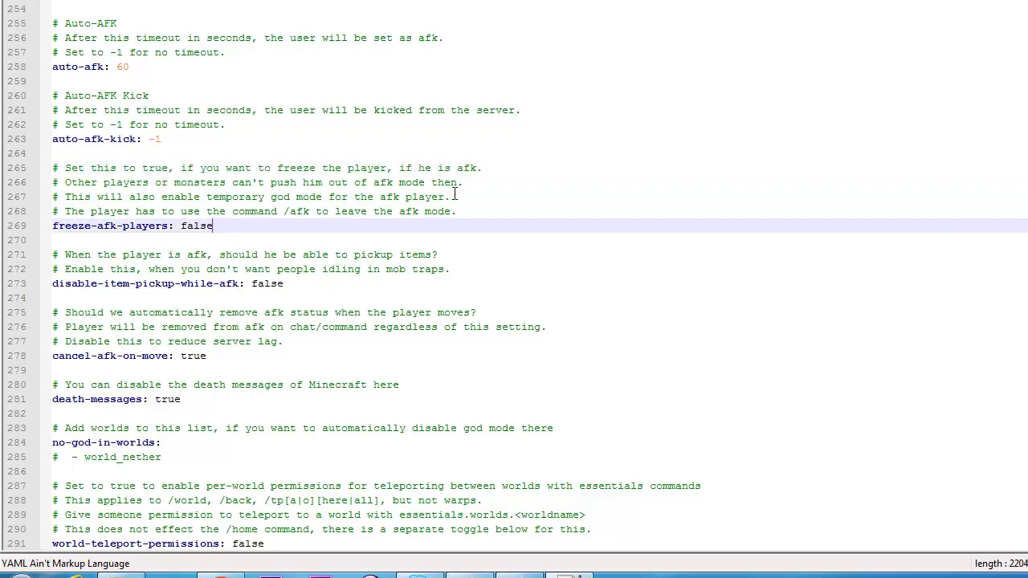
drag(194, 197, 323, 196)
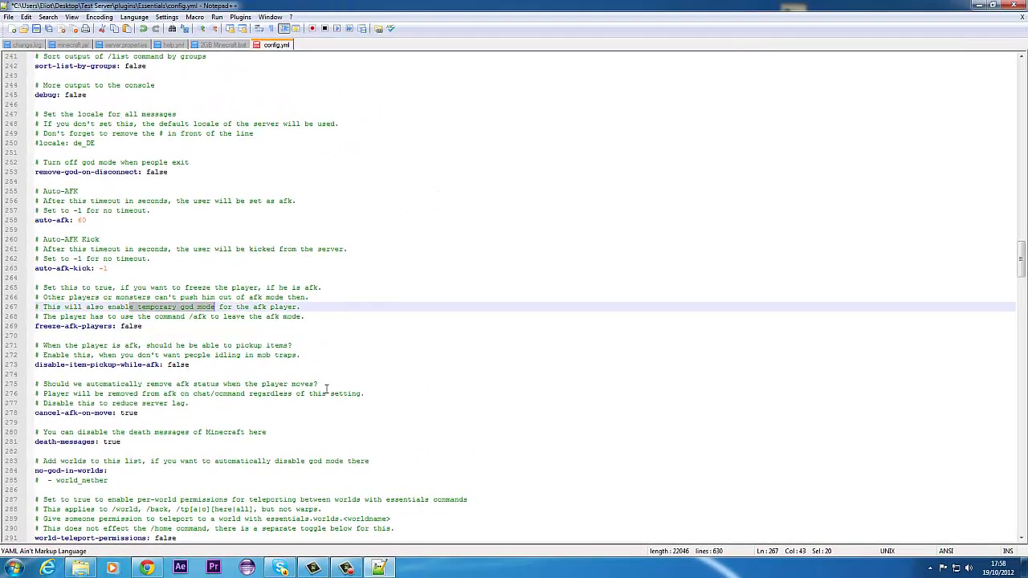
- Set disable-item-pickup-while-afk to true
scroll(327, 389, down, 1)
drag(304, 344, 56, 326)
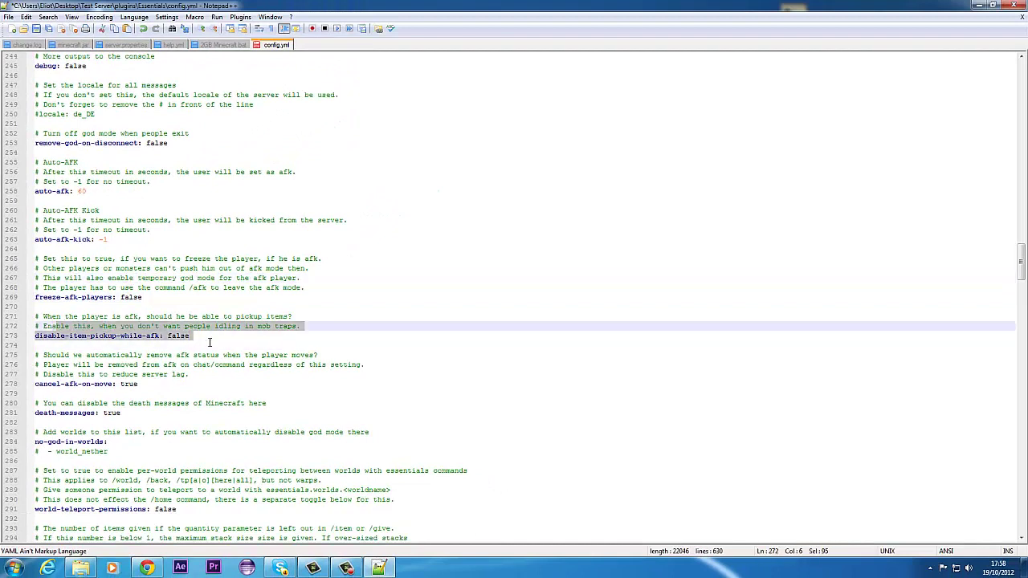
click(209, 343)
click(206, 334)
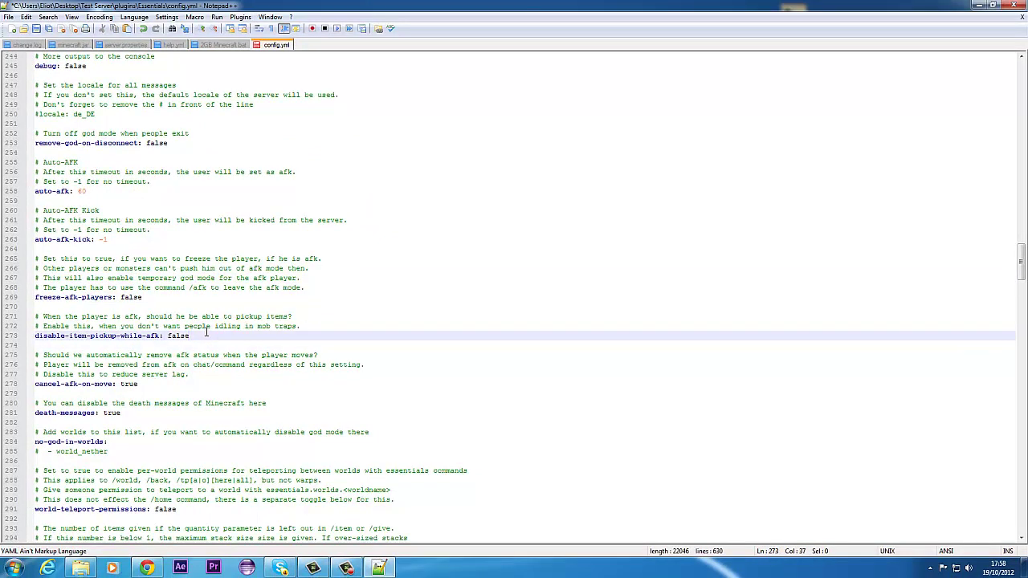
key(BackSpace)
key(BackSpace)
key(BackSpace)
key(BackSpace)
key(BackSpace)
text(true)
- Review the cancel-afk-on-move and death-messages settings with their comments
scroll(156, 391, down, 2)
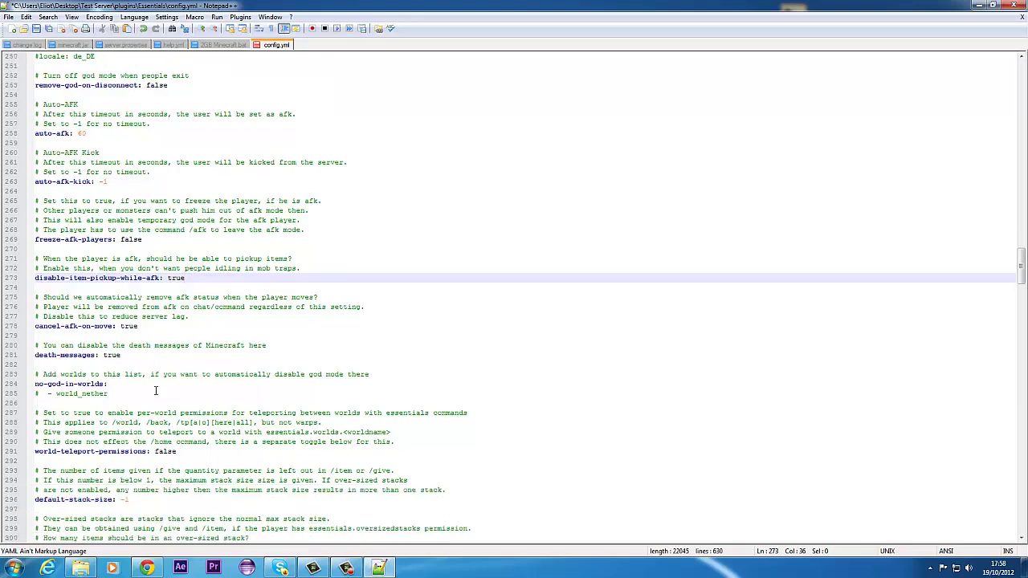
drag(150, 325, 121, 327)
click(209, 334)
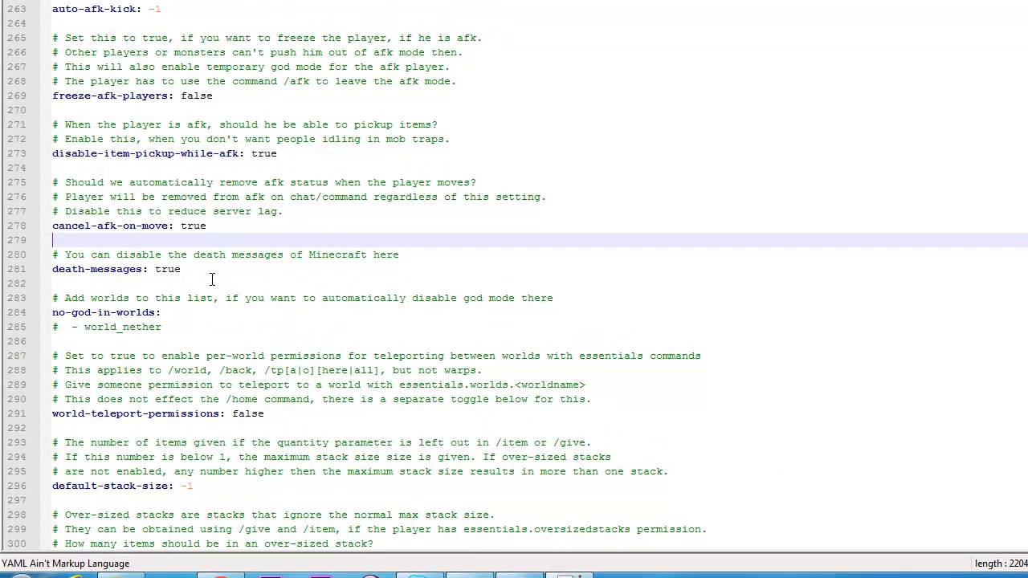
scroll(201, 259, down, 1)
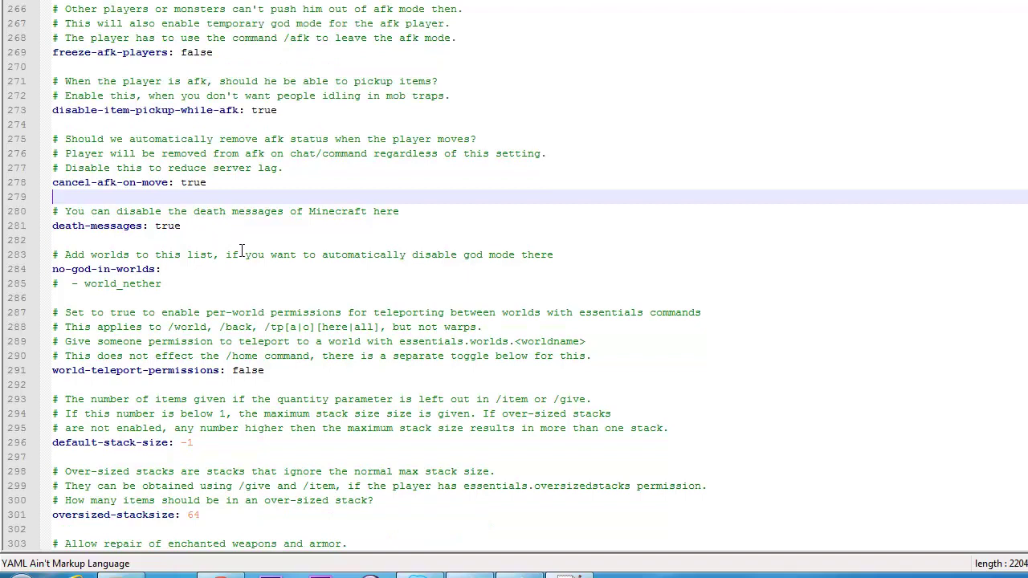
- Uncomment the entry under no-god-in-worlds and replace its world name with factions
click(183, 271)
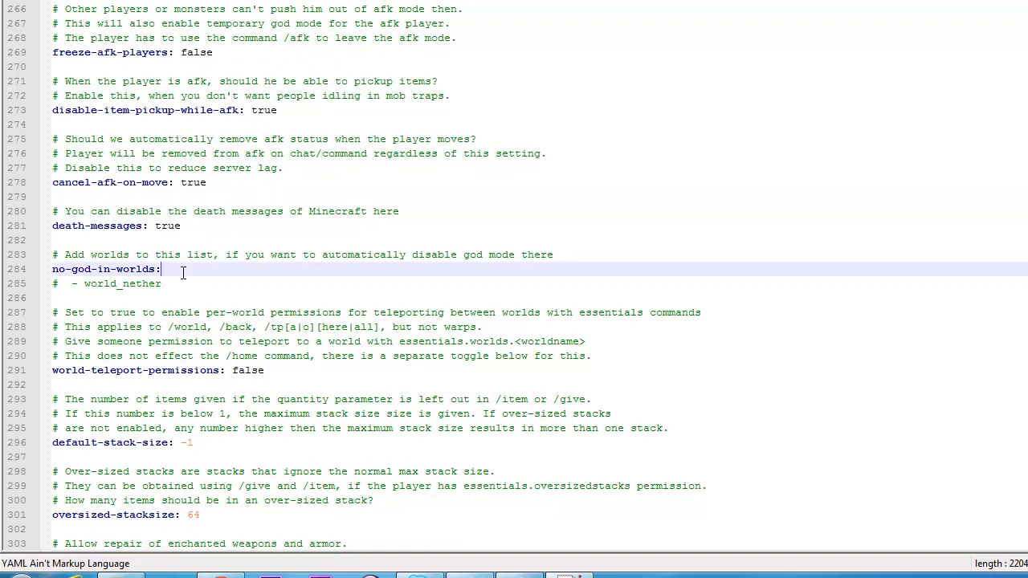
click(66, 284)
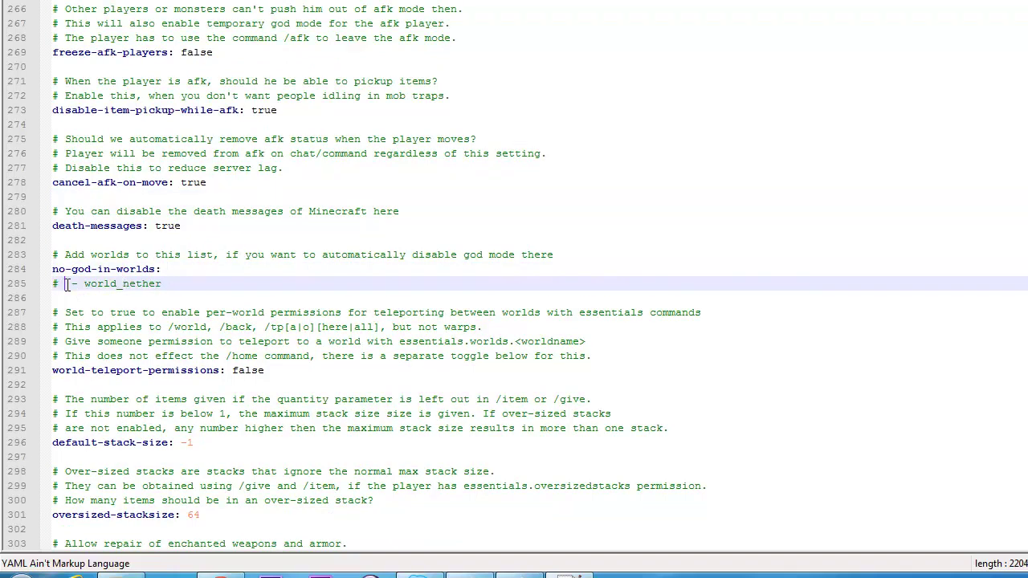
key(BackSpace)
drag(161, 283, 86, 287)
key(BackSpace)
text(fda)
key(BackSpace)
key(BackSpace)
text(actions)
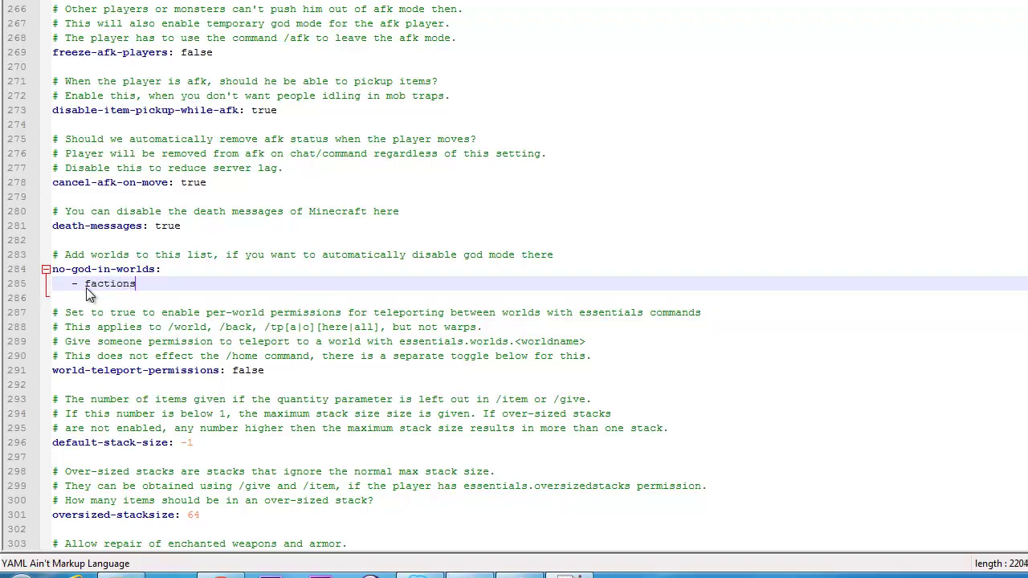
- Review the world-teleport-permissions and oversized-stacksize settings with their comments
scroll(257, 350, down, 3)
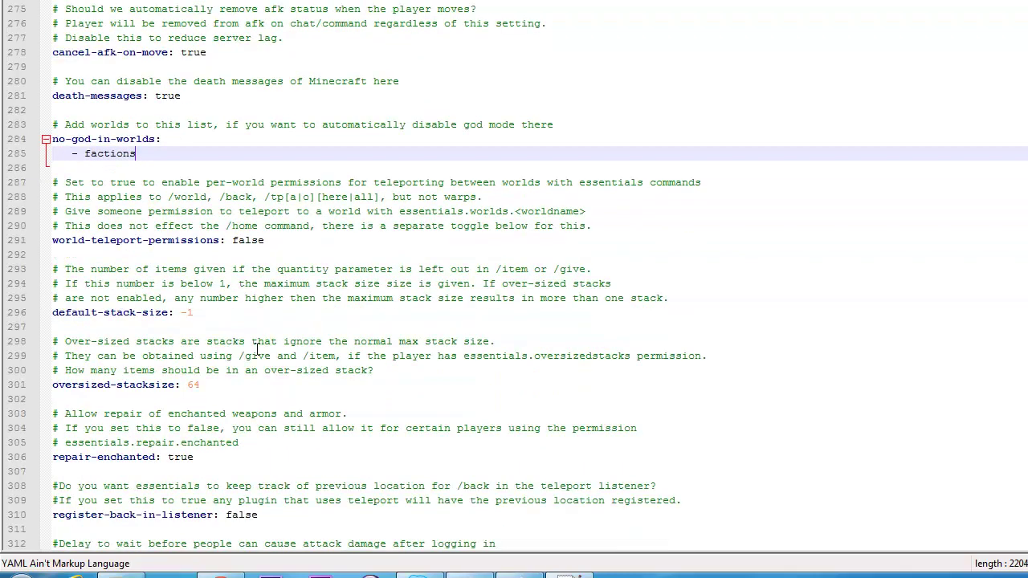
drag(283, 241, 231, 241)
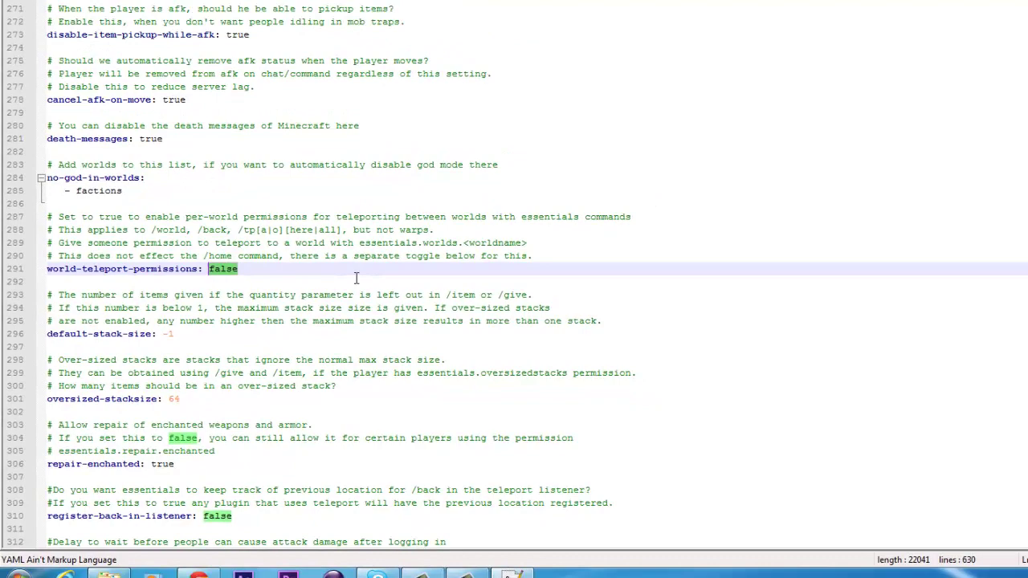
scroll(170, 341, down, 4)
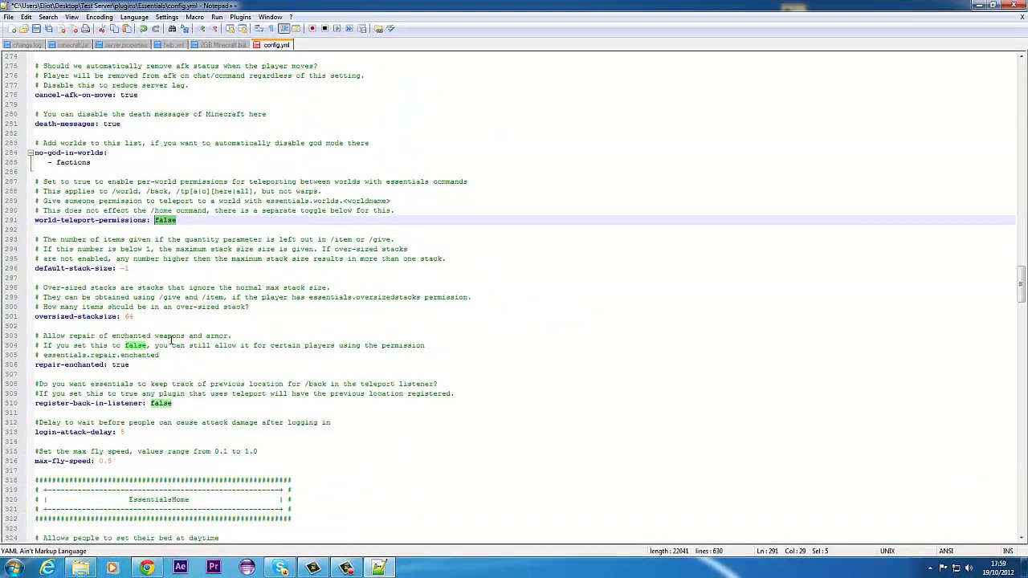
click(154, 322)
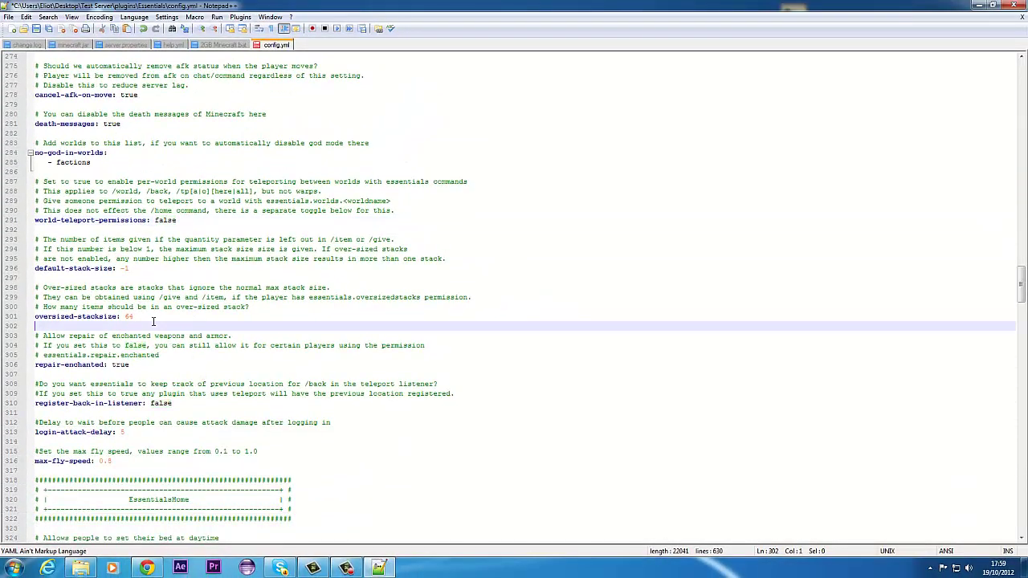
click(145, 319)
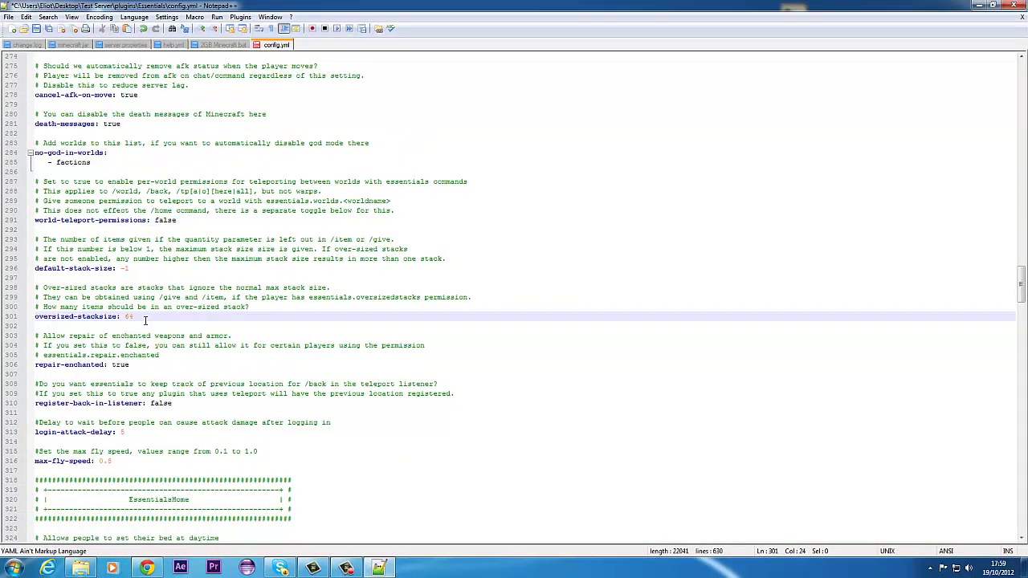
drag(145, 320, 127, 316)
click(131, 316)
- Examine the max-fly-speed and login-attack-delay settings above the EssentialsHome section
scroll(102, 295, down, 3)
scroll(153, 298, down, 1)
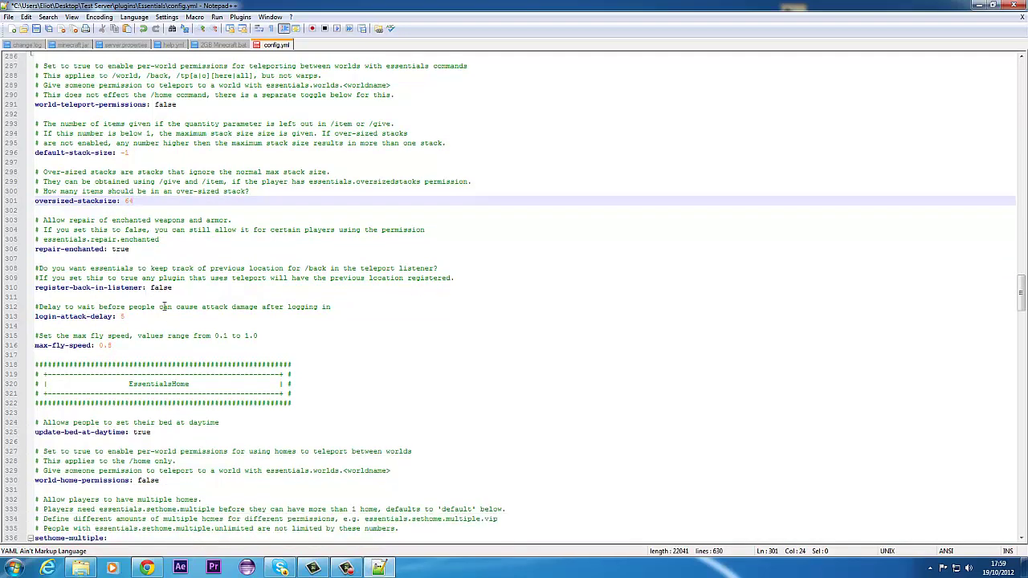
click(123, 345)
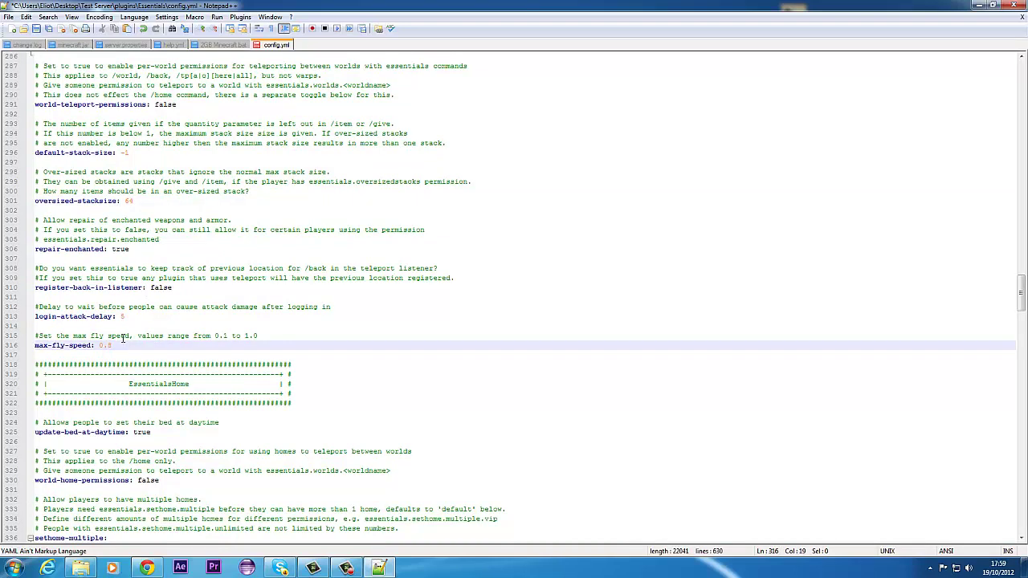
click(134, 316)
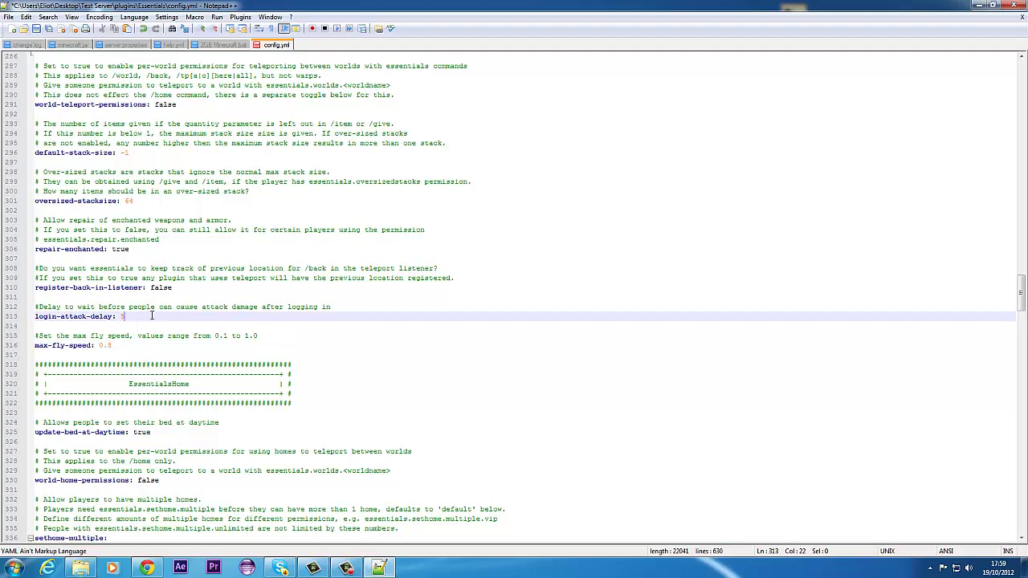
drag(149, 315, 34, 316)
- Review the update-bed-at-daytime and world-home-permissions settings in the EssentialsHome section
scroll(245, 315, down, 2)
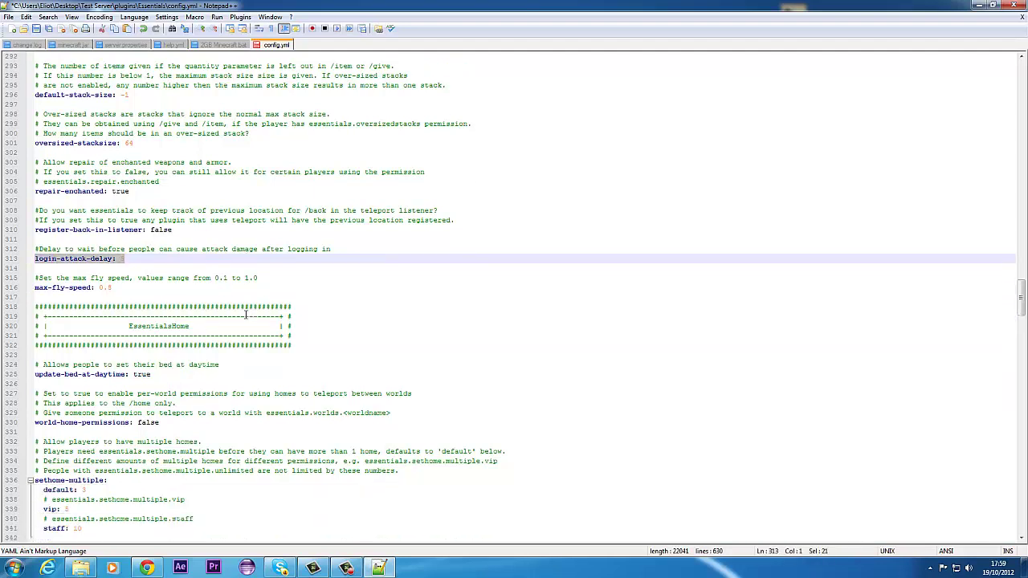
scroll(246, 315, down, 5)
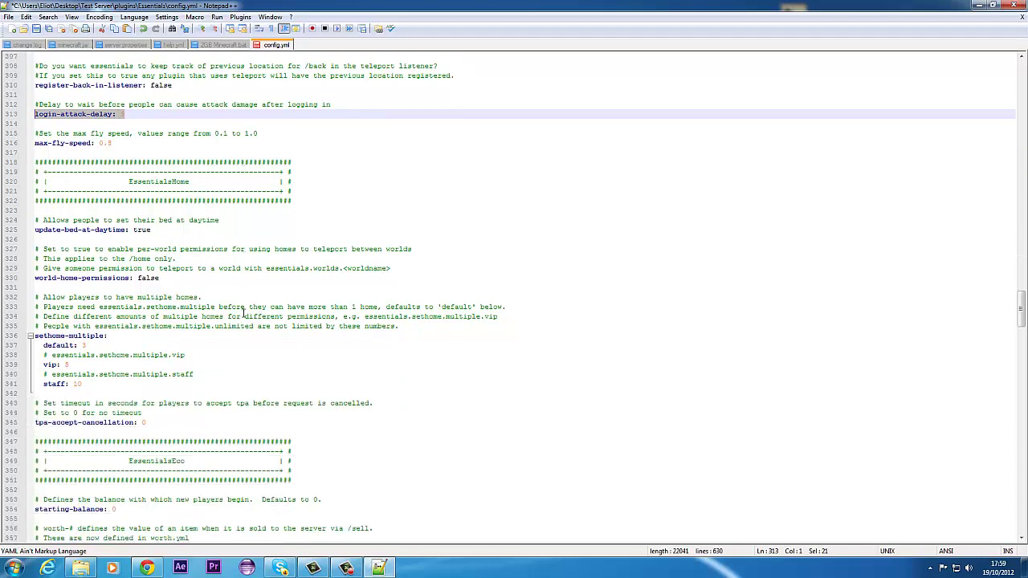
scroll(243, 313, down, 1)
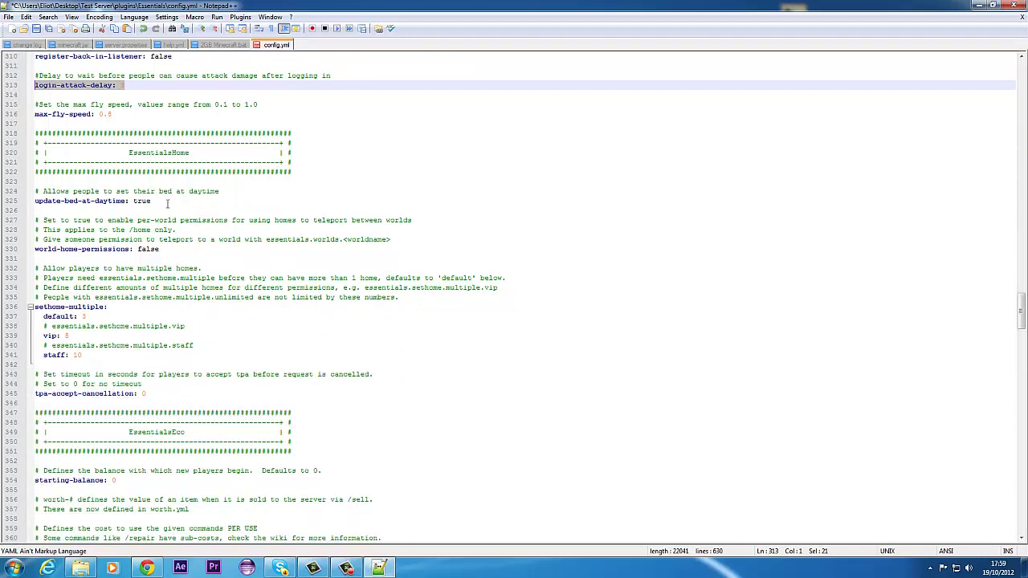
drag(165, 202, 26, 204)
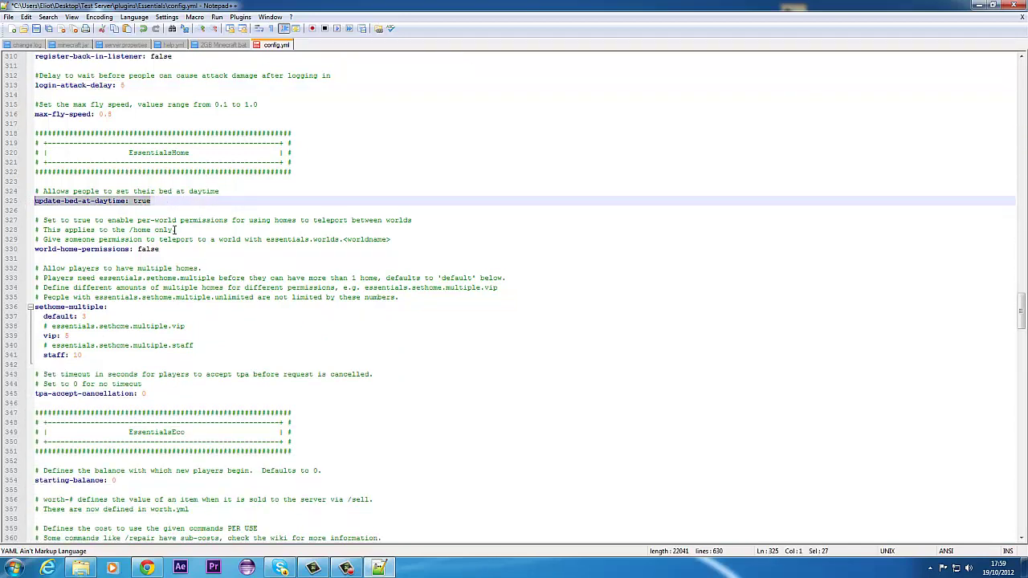
scroll(183, 247, down, 2)
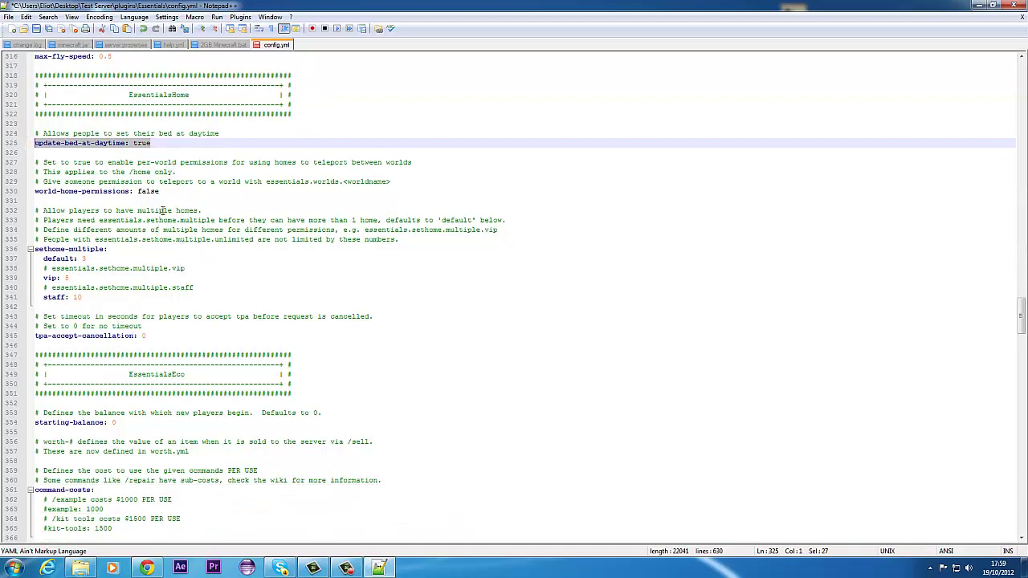
drag(160, 191, 79, 193)
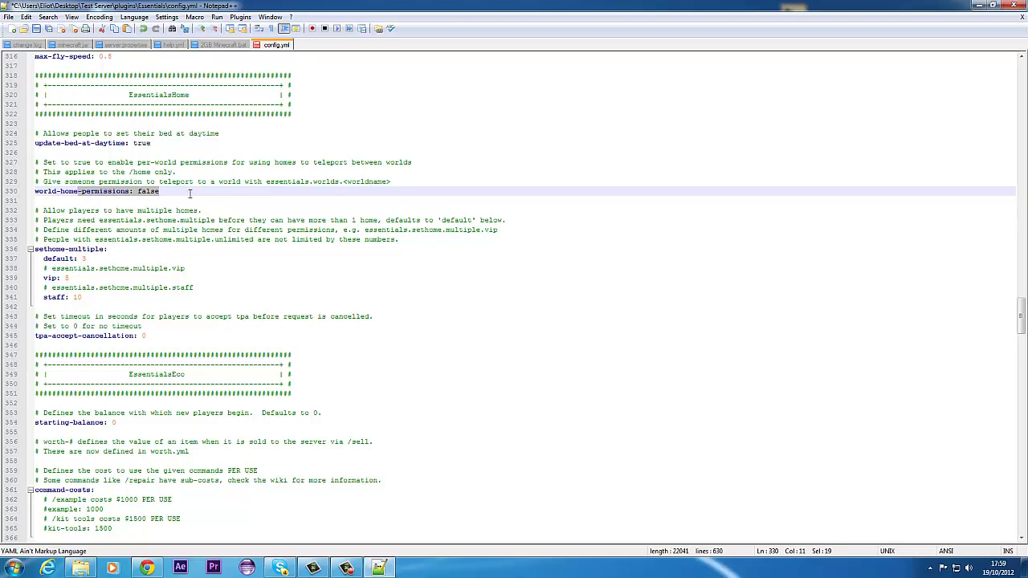
- Examine the default and vip home limits under sethome-multiple and the essentials.sethome.multiple.vip permission comment
scroll(214, 224, down, 2)
scroll(214, 224, down, 3)
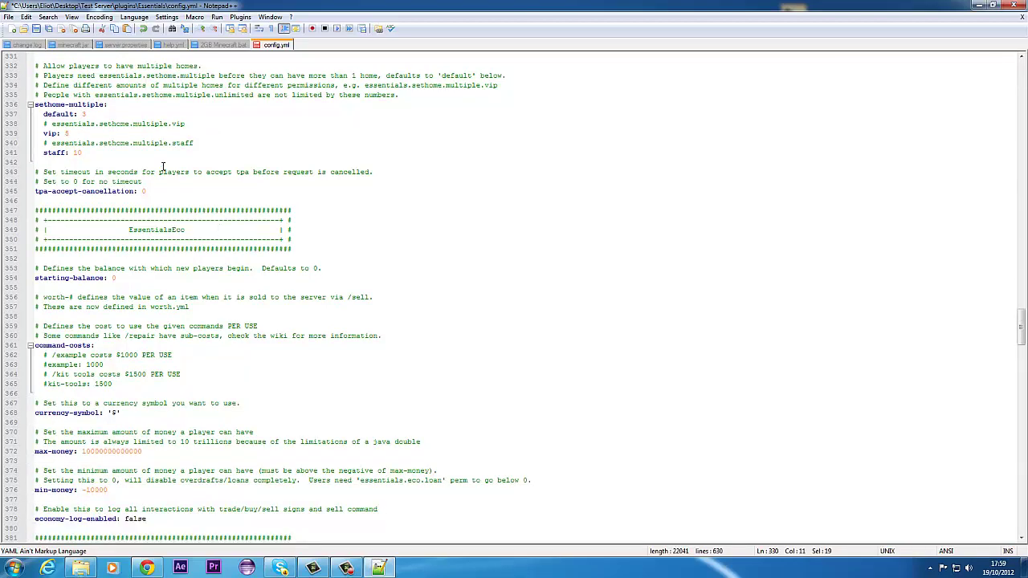
drag(186, 124, 47, 124)
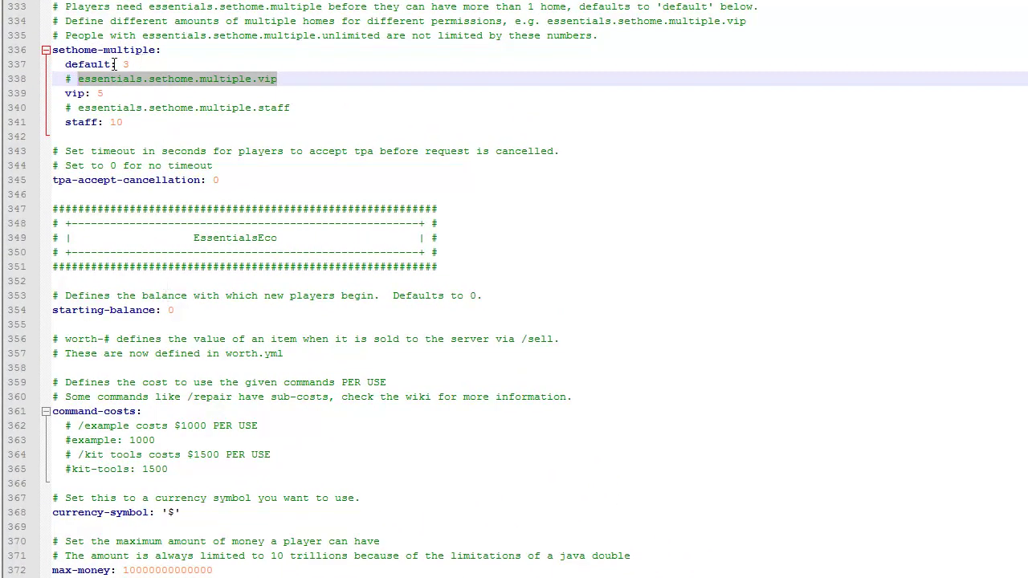
drag(67, 64, 132, 65)
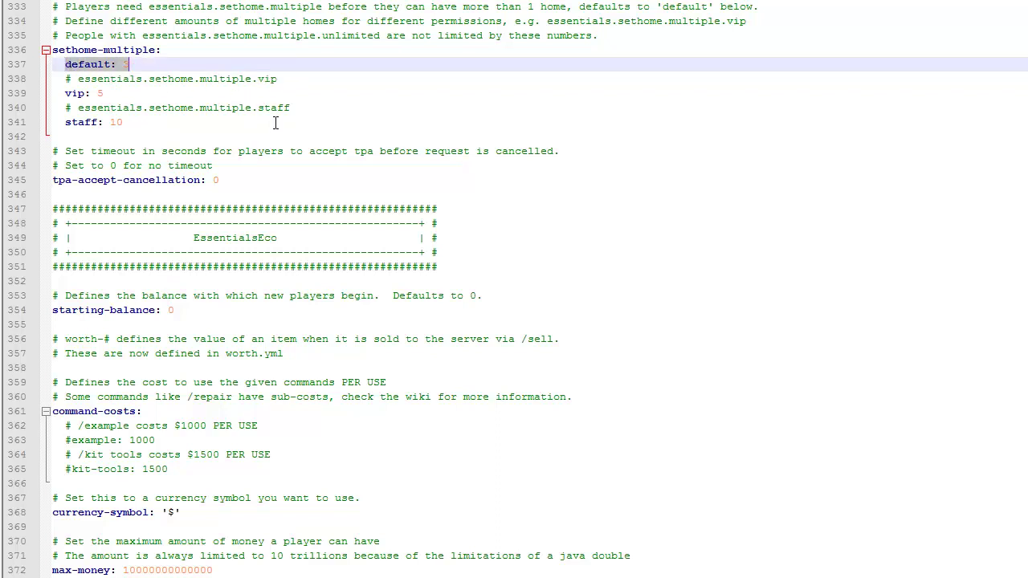
drag(285, 81, 78, 80)
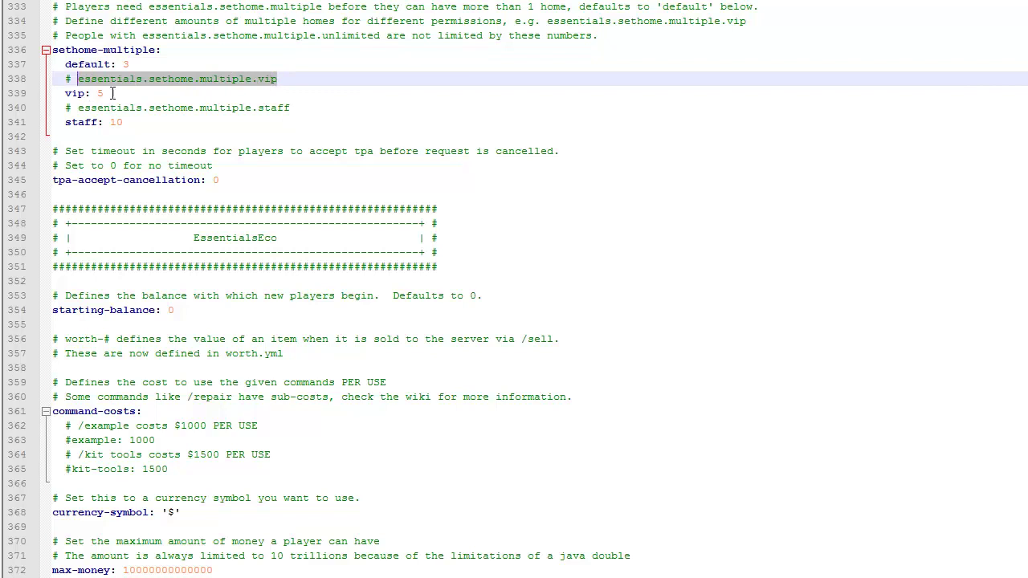
click(112, 94)
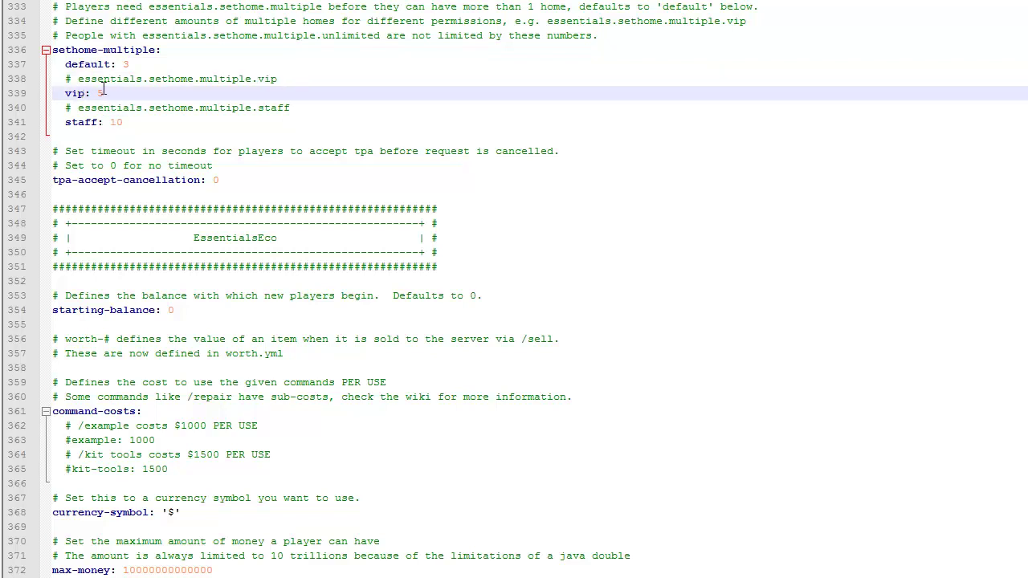
- Try default in place of vip as the permission suffix in the comment above the vip home limit
click(278, 79)
key(BackSpace)
key(BackSpace)
key(BackSpace)
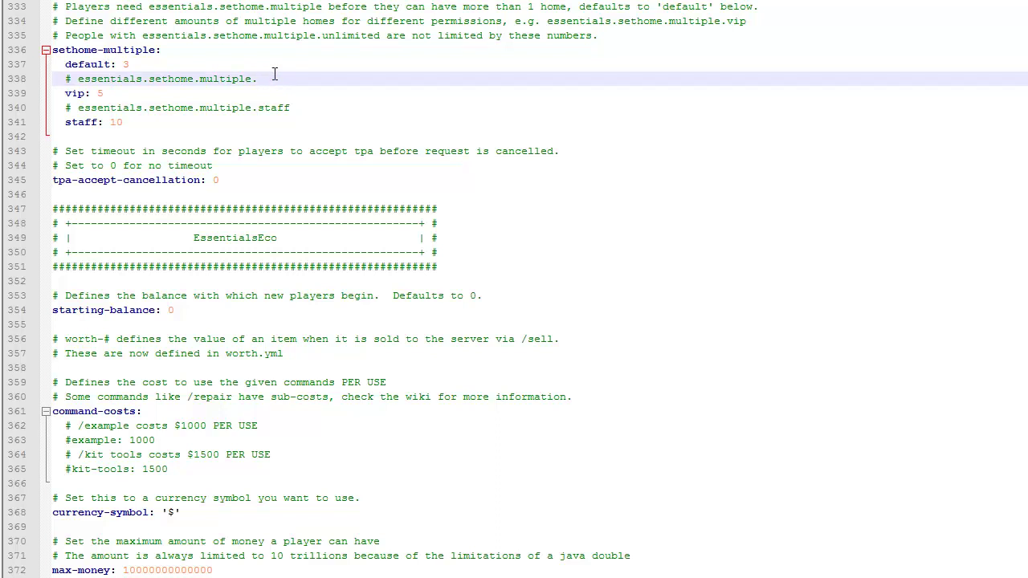
text(default)
key(BackSpace)
key(BackSpace)
key(BackSpace)
key(BackSpace)
key(BackSpace)
key(BackSpace)
key(BackSpace)
text(vip)
- Set tpa-accept-cancellation to 30 so that teleport requests time out after 30 seconds
scroll(338, 193, down, 1)
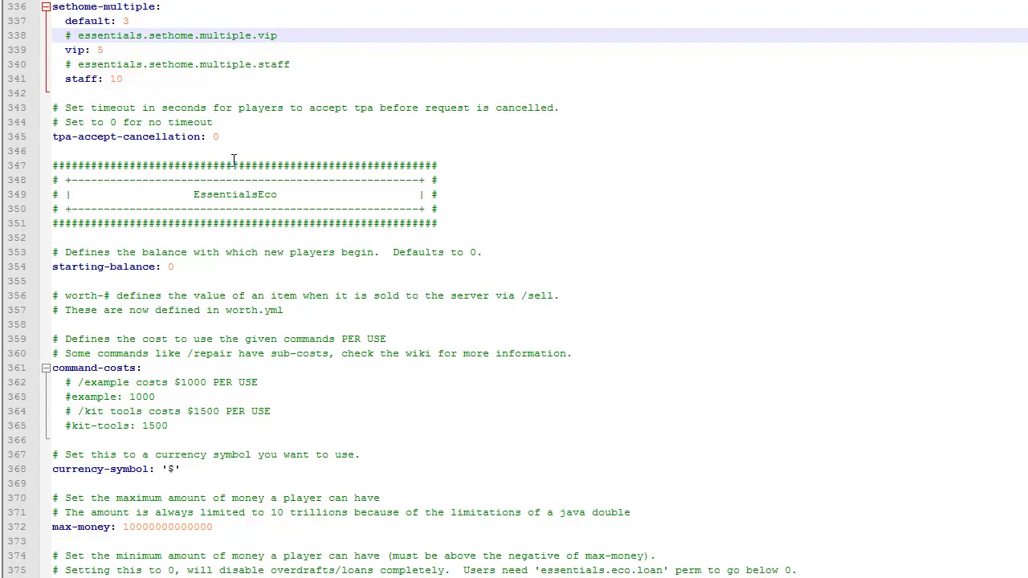
double_click(199, 136)
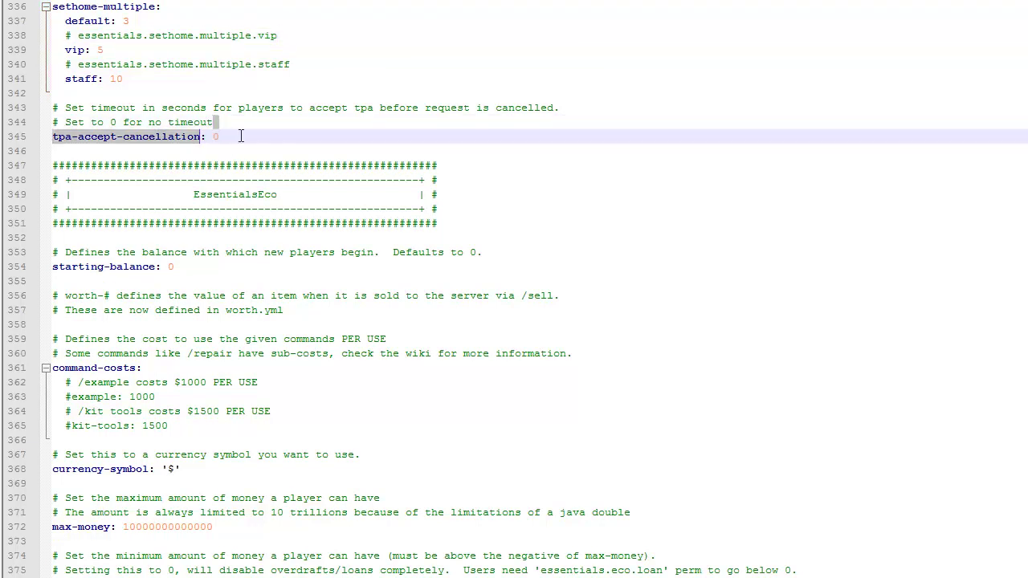
click(242, 136)
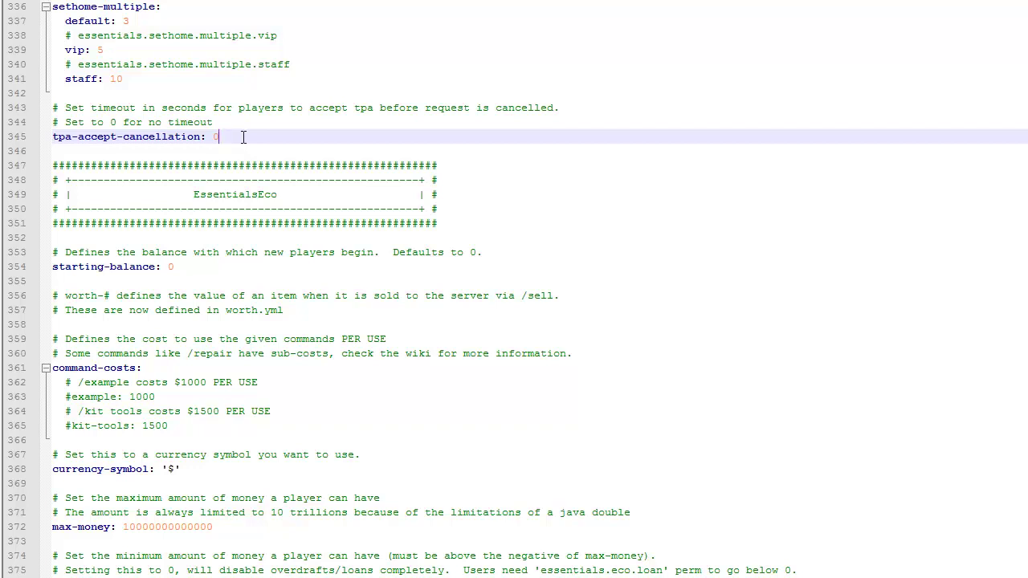
key(BackSpace)
text(30)
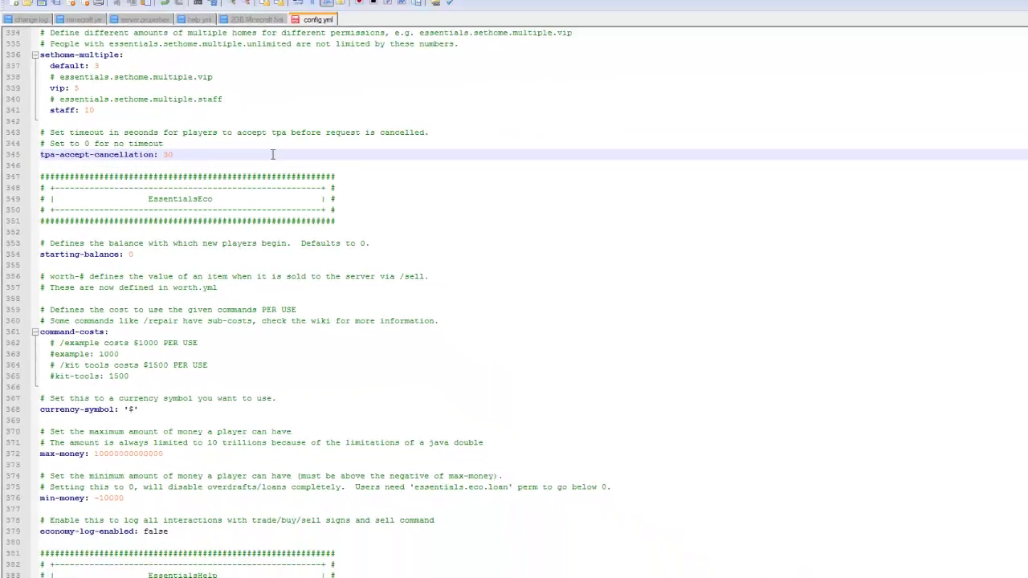
- Set starting-balance to 500 in the EssentialsEco section
scroll(227, 316, down, 6)
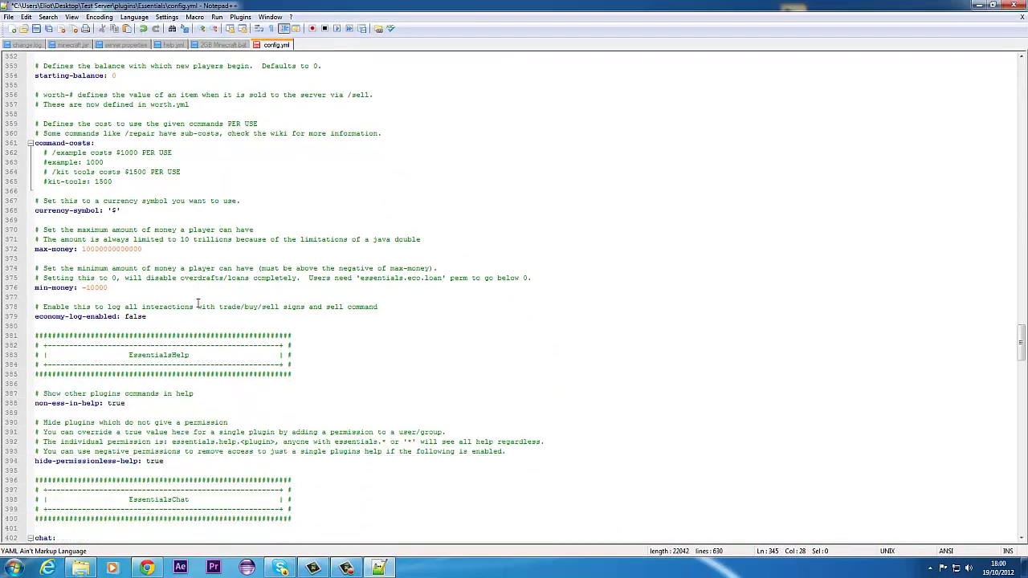
click(114, 209)
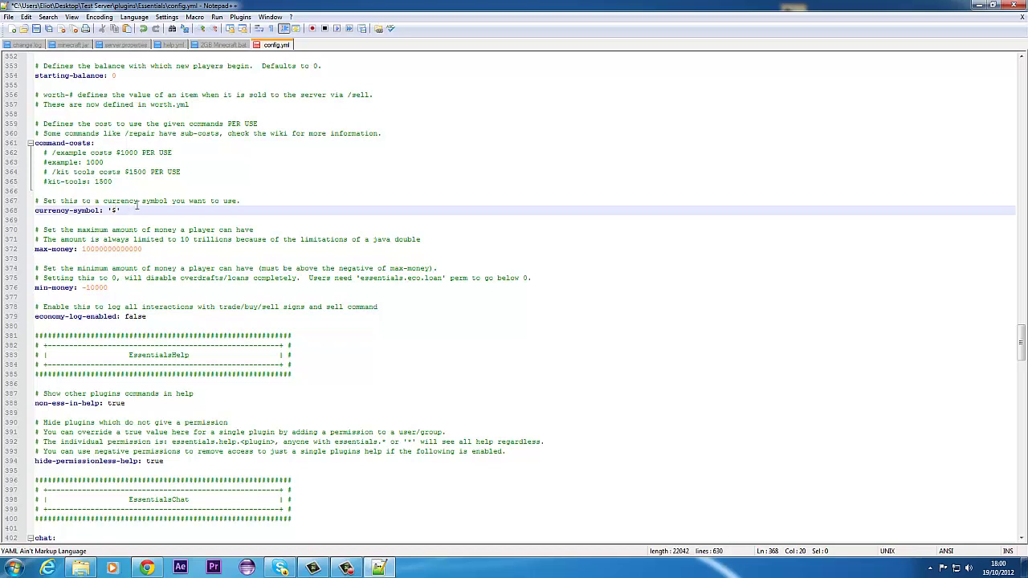
drag(142, 249, 82, 250)
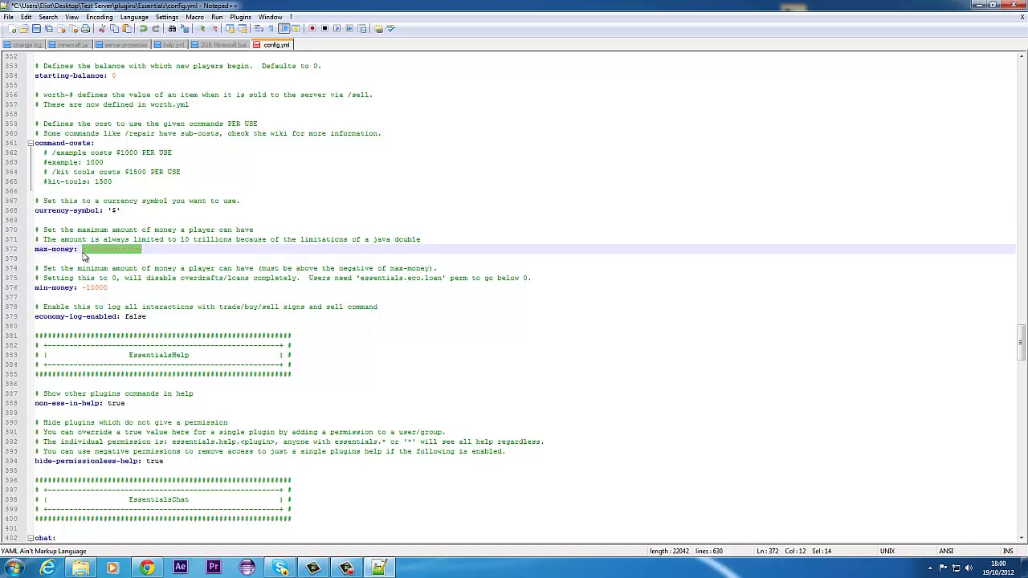
scroll(160, 113, up, 2)
drag(182, 94, 103, 85)
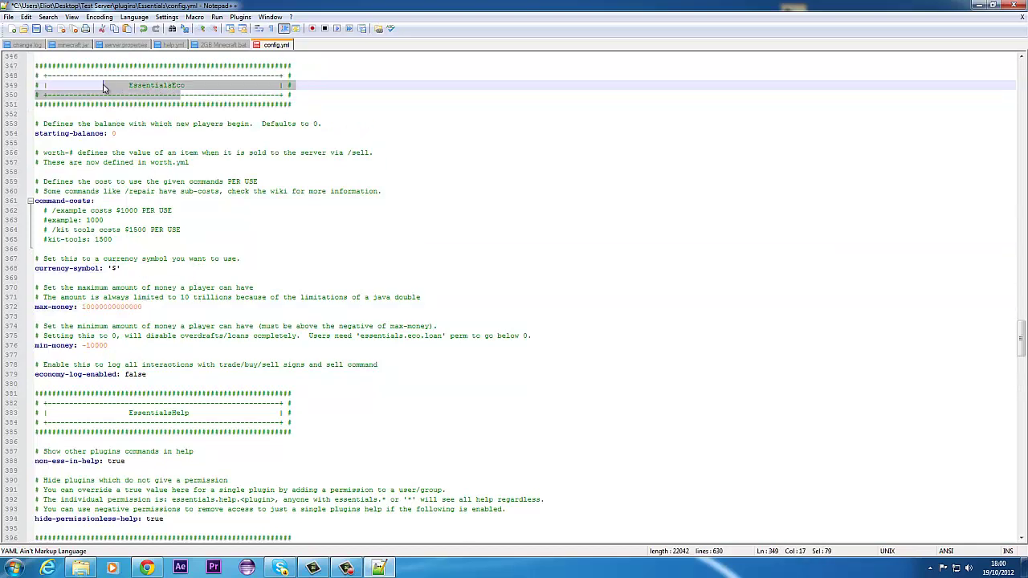
click(126, 135)
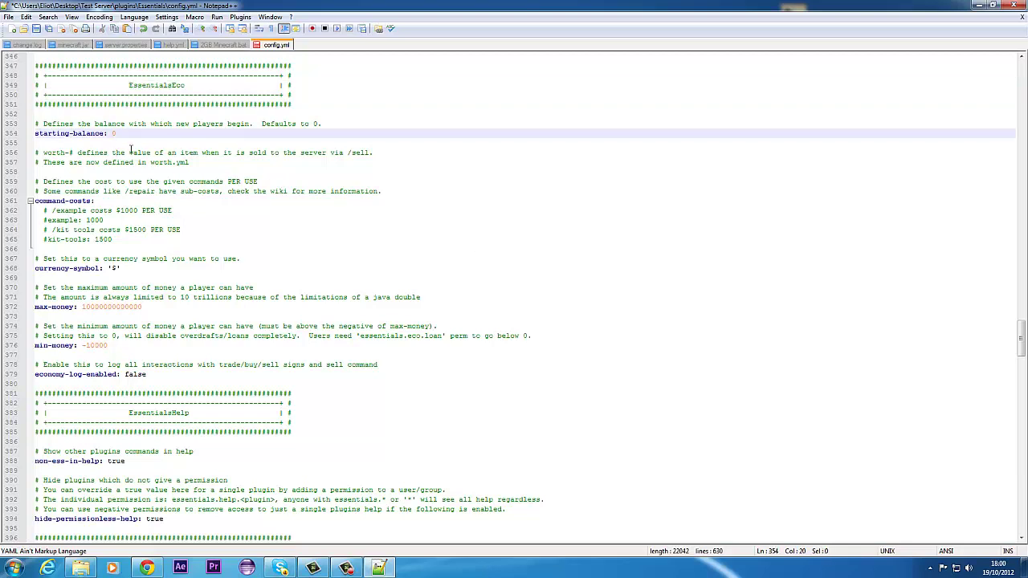
text(00)
- Set min-money to 0 and review the comment on overdrafts and the essentials.eco.loan permission
scroll(187, 235, down, 1)
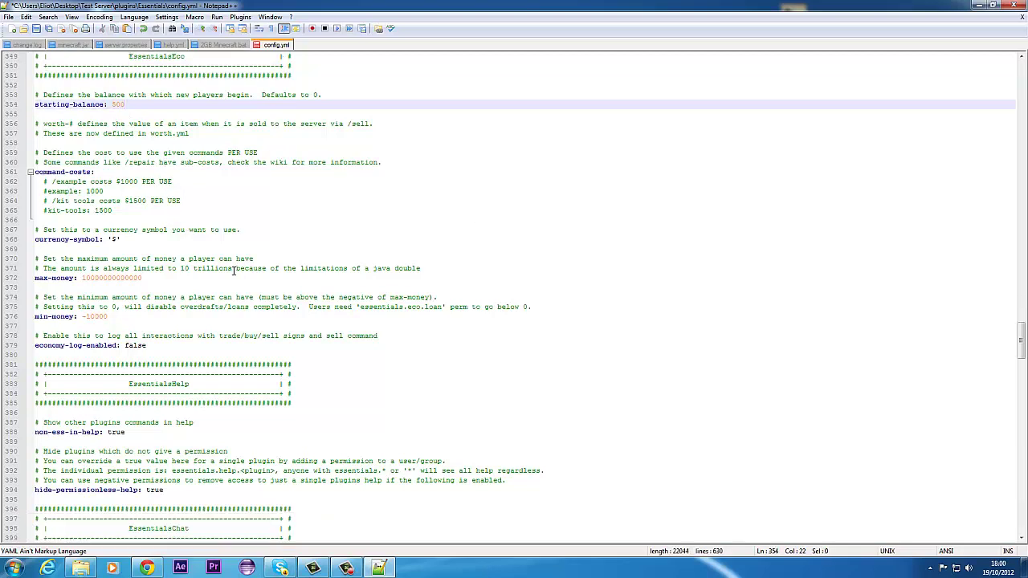
scroll(234, 271, down, 2)
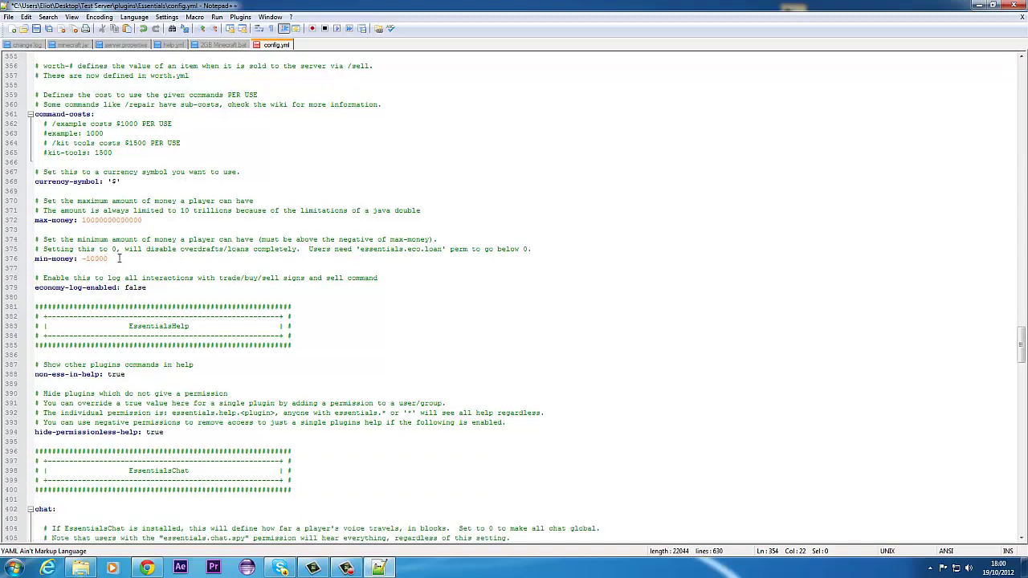
drag(111, 249, 249, 249)
drag(107, 259, 84, 259)
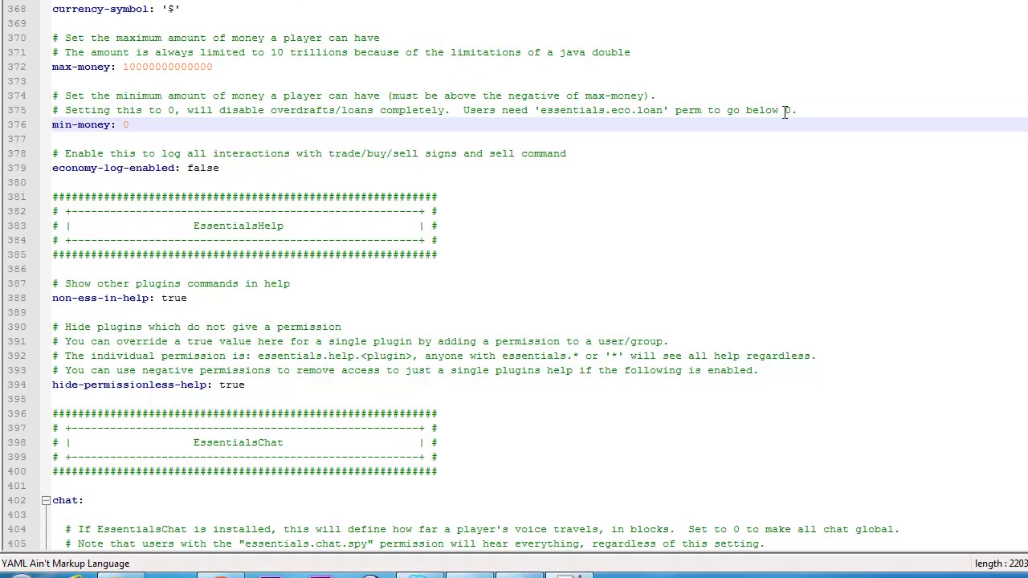
drag(785, 110, 56, 96)
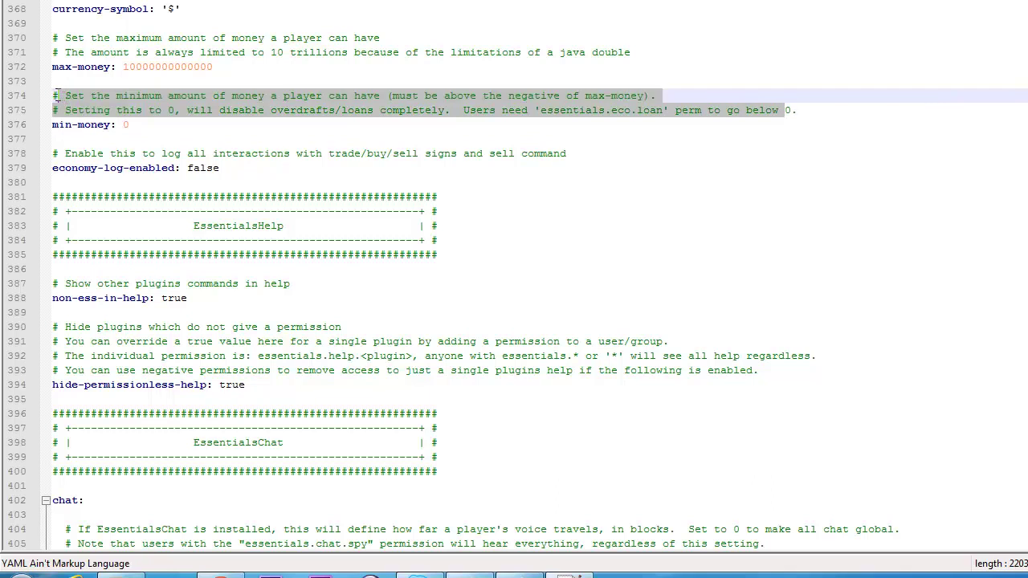
click(215, 139)
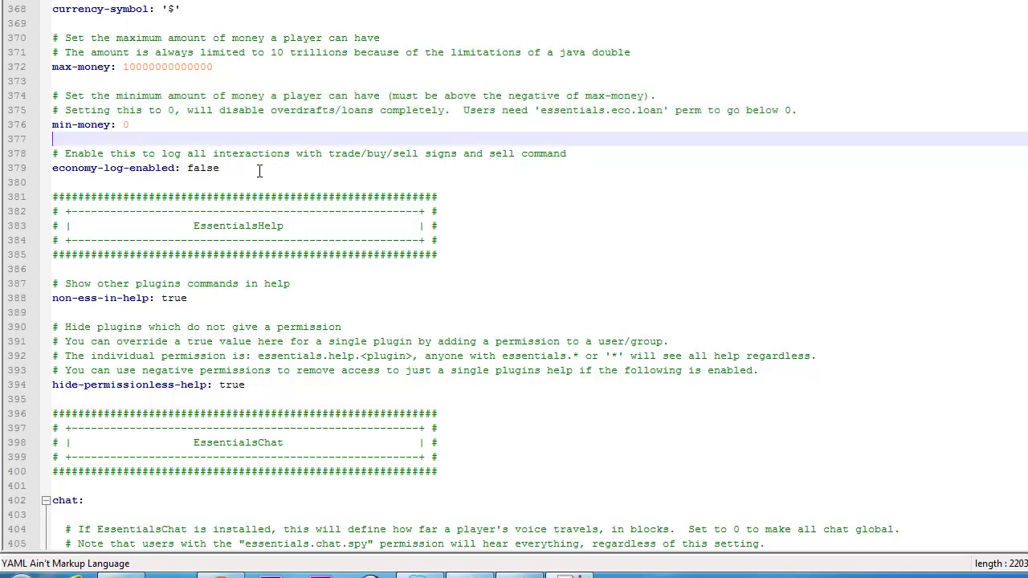
click(259, 169)
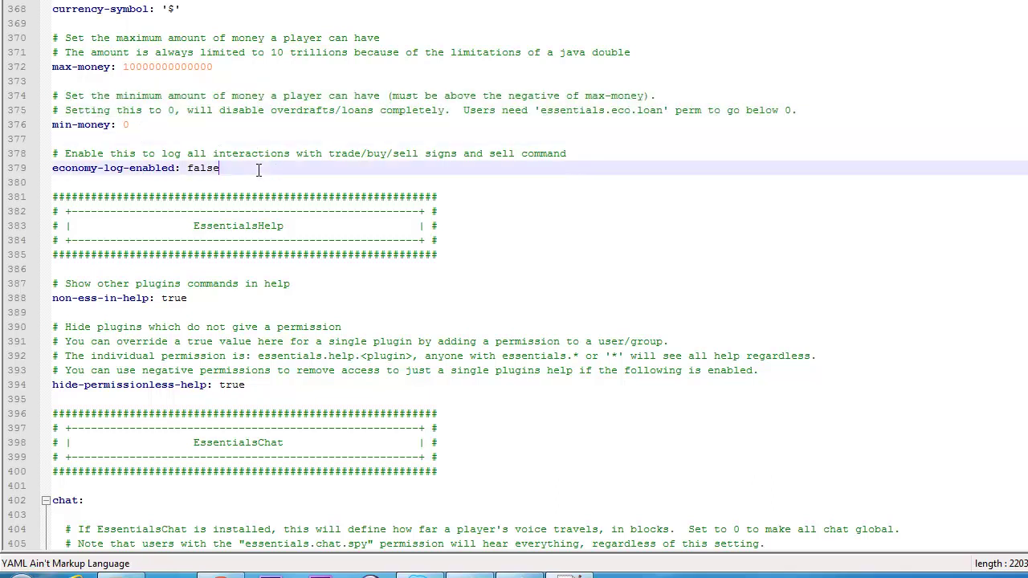
- Set non-ess-in-help to false in the EssentialsHelp section so that other plugins' commands are left out of help
scroll(258, 170, down, 4)
click(243, 123)
drag(189, 124, 79, 119)
click(266, 130)
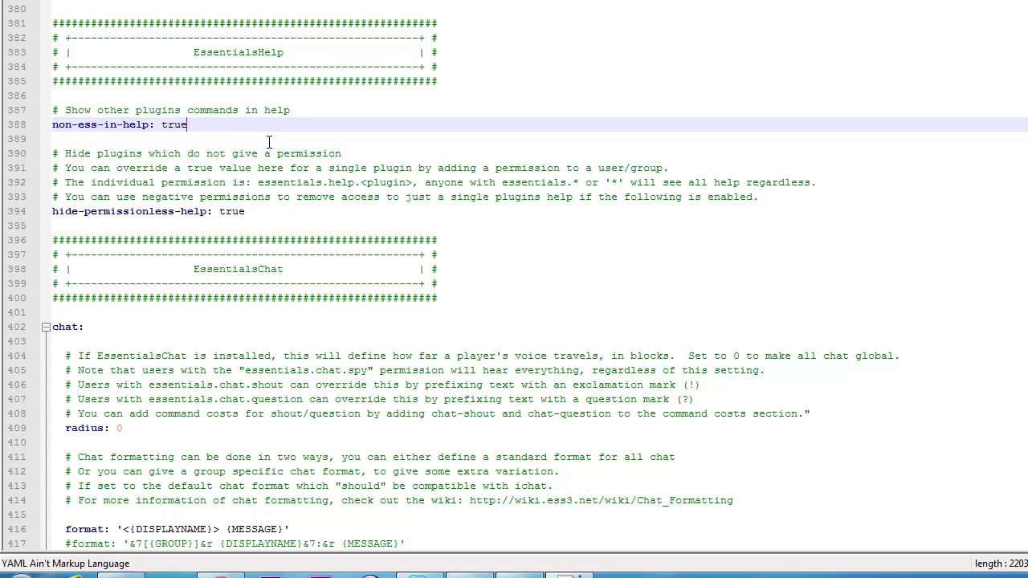
key(BackSpace)
key(BackSpace)
key(BackSpace)
key(BackSpace)
text(false)
key(BackSpace)
key(BackSpace)
key(BackSpace)
text(lse)
- Examine the active and commented-out chat format lines in the EssentialsChat section, including their GROUP and DISPLAYNAME placeholders
click(246, 210)
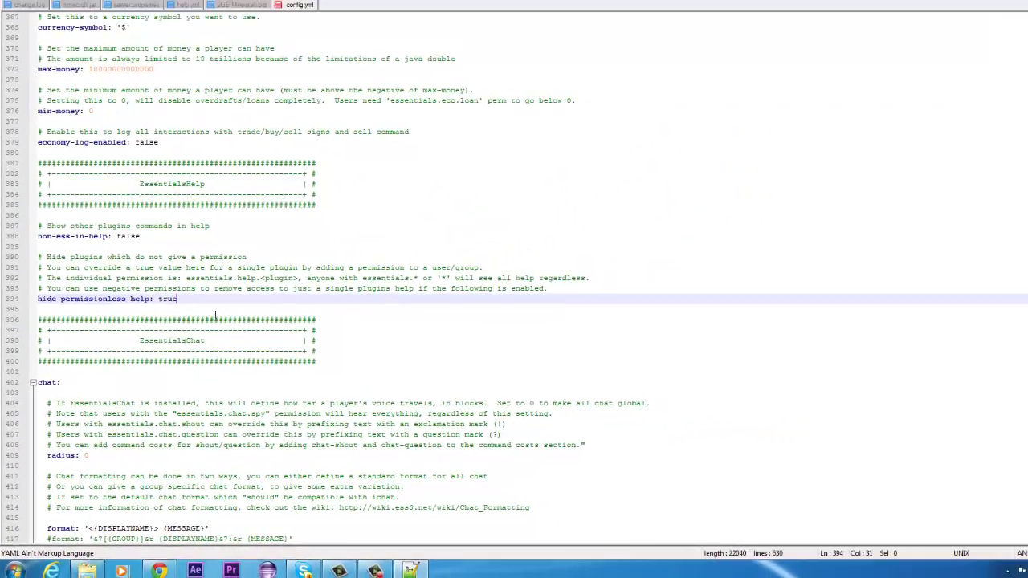
scroll(202, 326, down, 4)
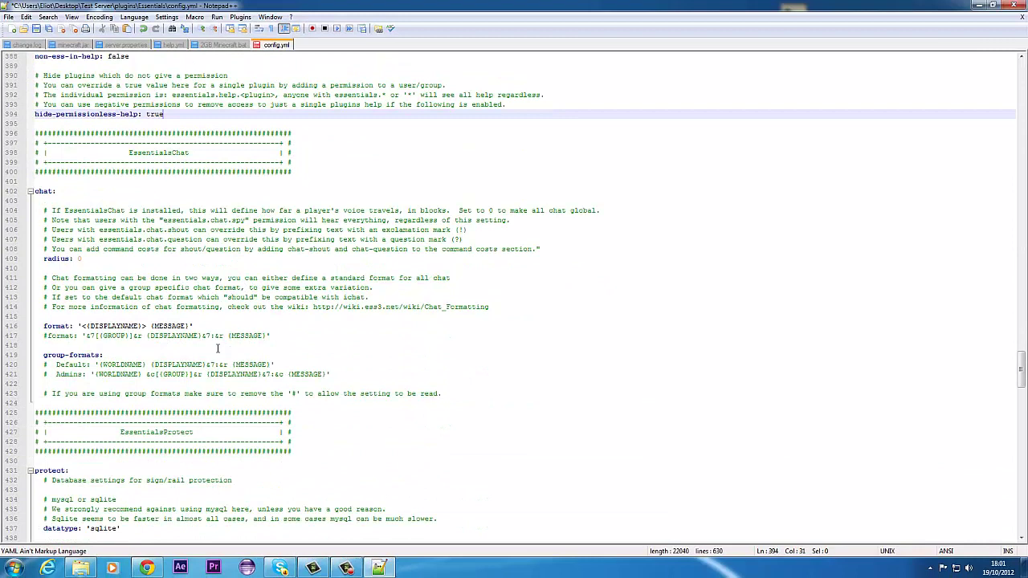
drag(296, 332, 43, 337)
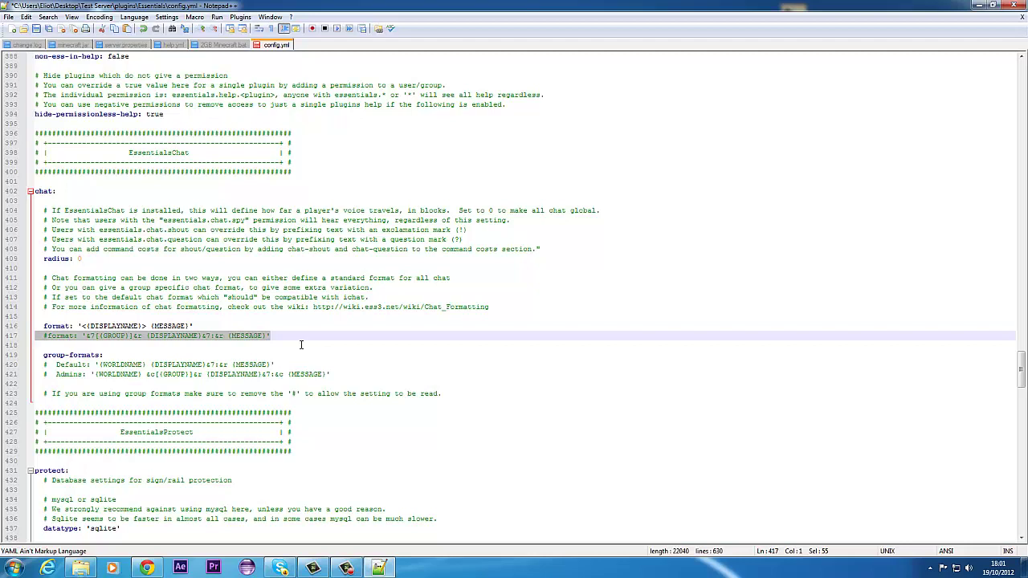
drag(287, 337, 47, 338)
click(270, 344)
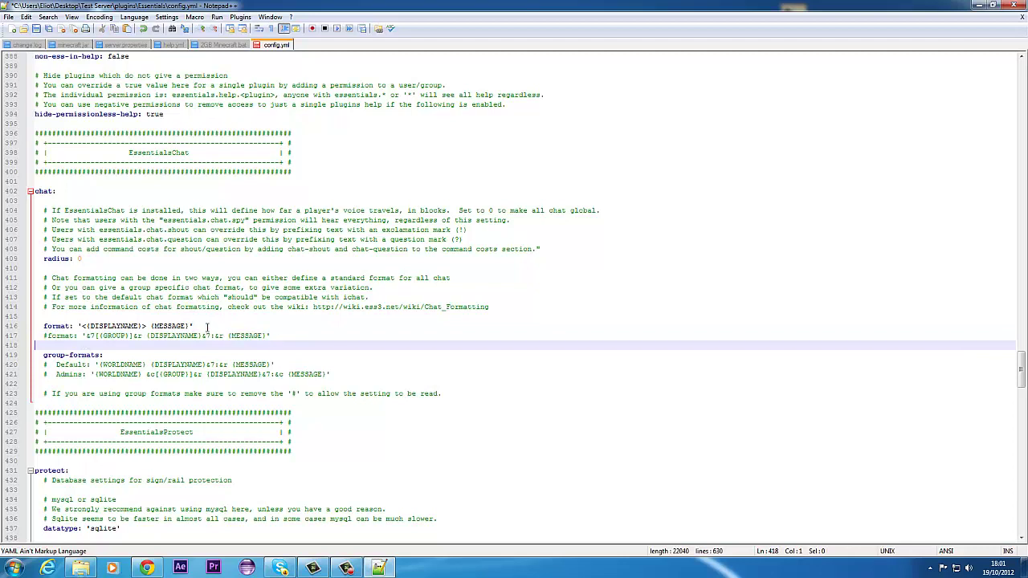
drag(208, 326, 63, 326)
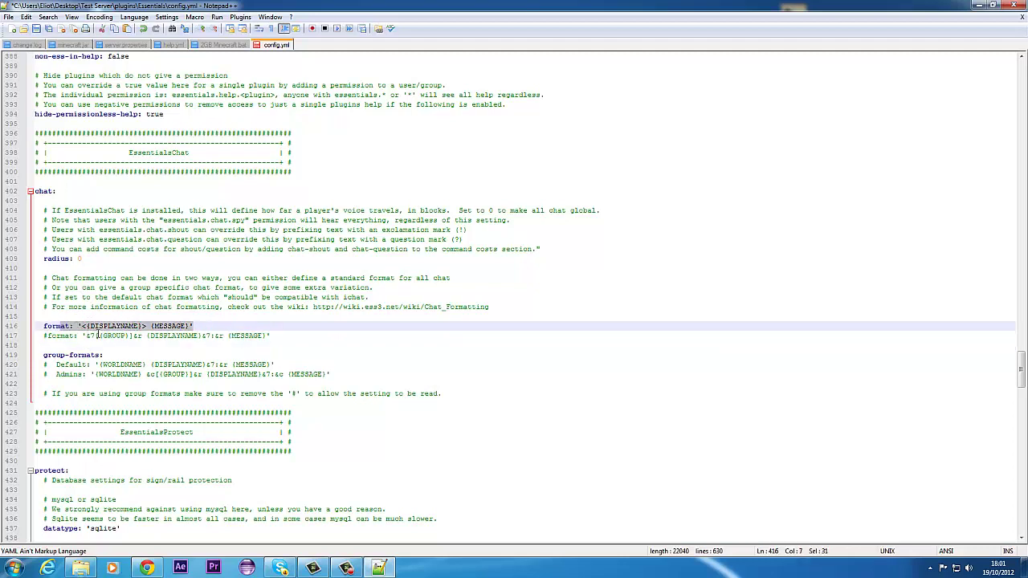
click(97, 336)
click(180, 344)
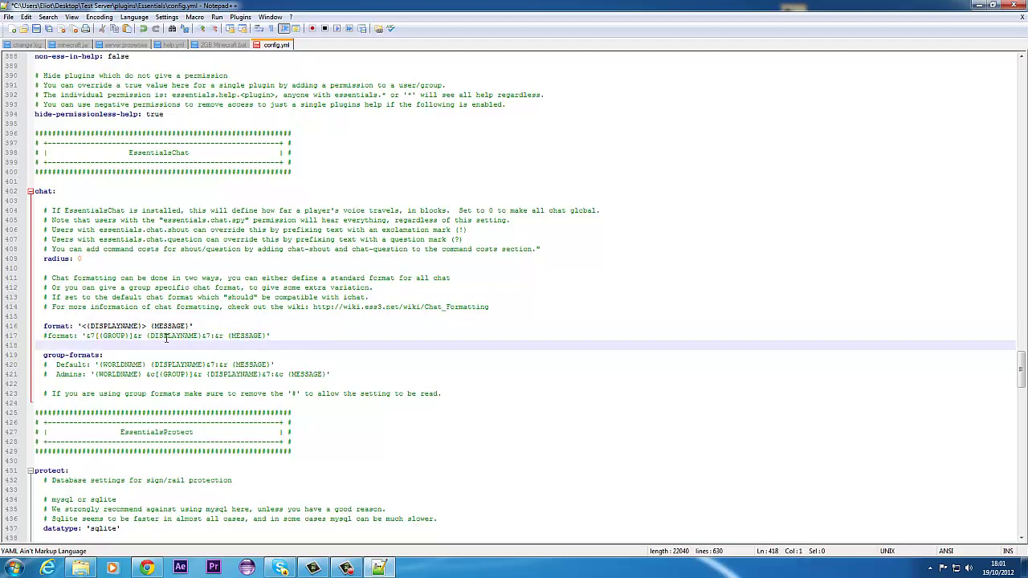
drag(153, 339, 195, 336)
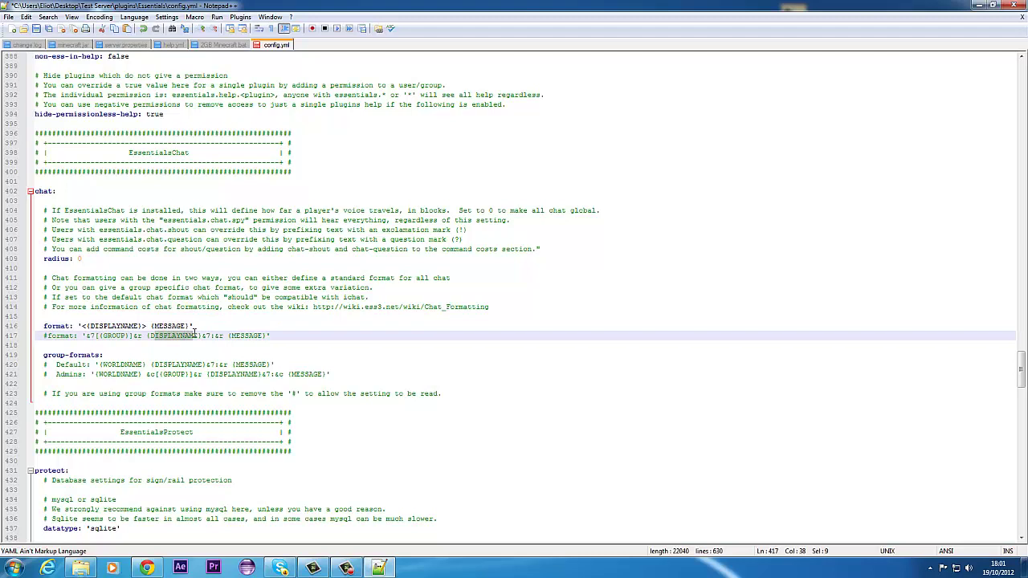
click(81, 326)
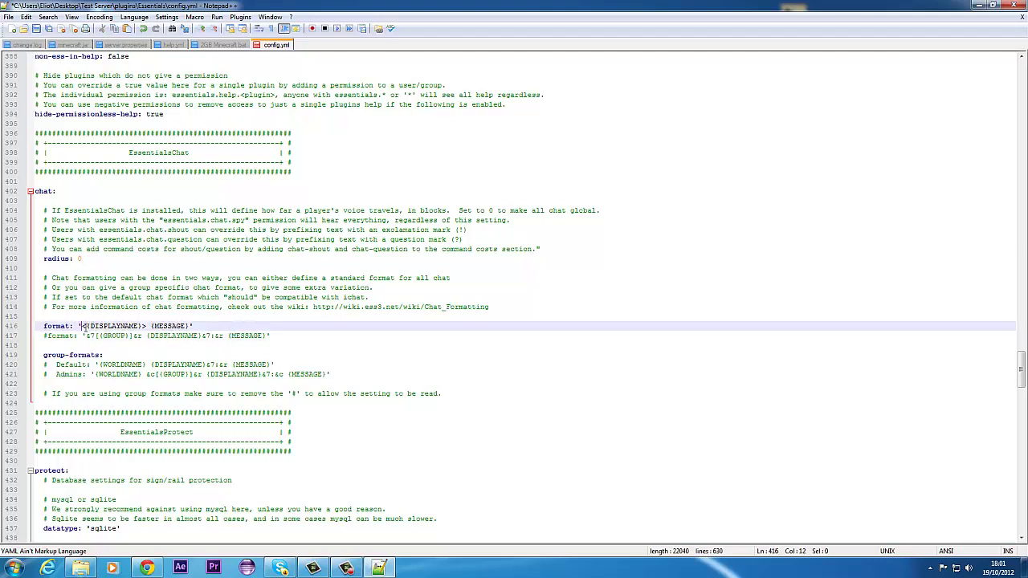
- Set lava-flow to true in the prevent list of the EssentialsProtect section
scroll(271, 394, down, 6)
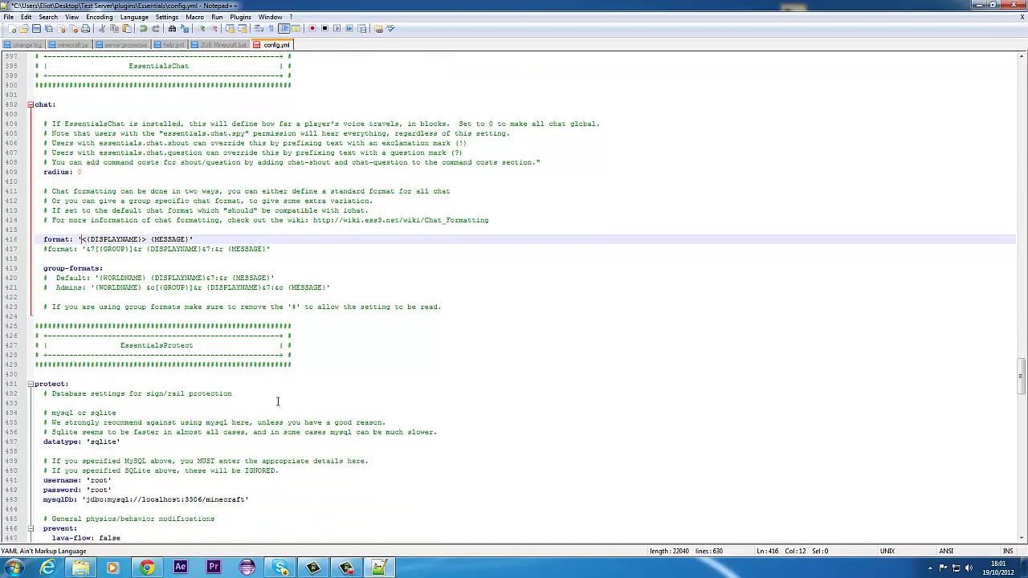
scroll(170, 335, down, 3)
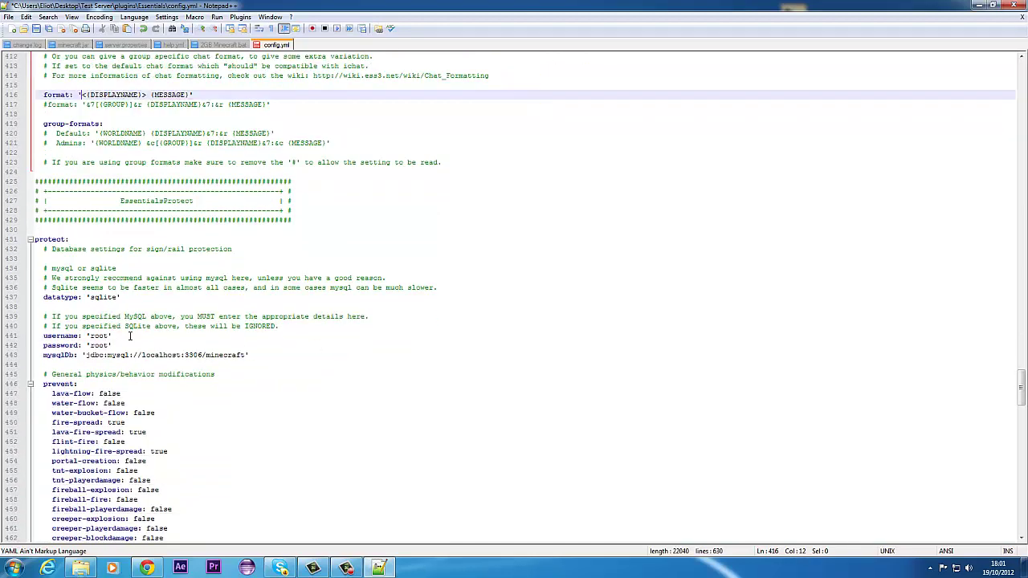
drag(37, 326, 109, 297)
scroll(223, 367, down, 4)
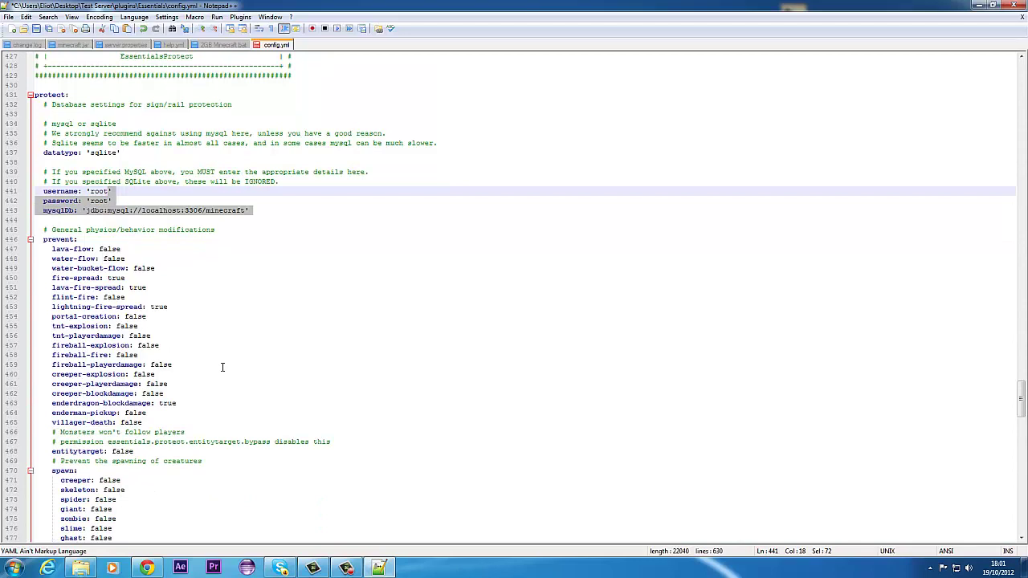
click(127, 248)
key(BackSpace)
key(BackSpace)
key(BackSpace)
key(BackSpace)
key(BackSpace)
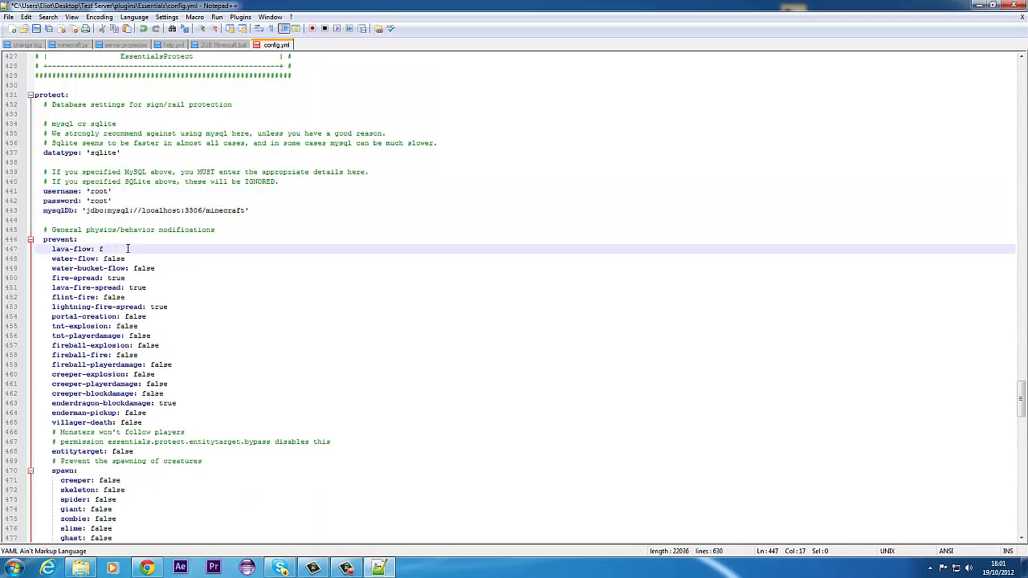
text(true)
- Review the fire, explosion and mob entries of the prevent list and set enderman-pickup to true
scroll(166, 313, down, 2)
drag(250, 365, 27, 223)
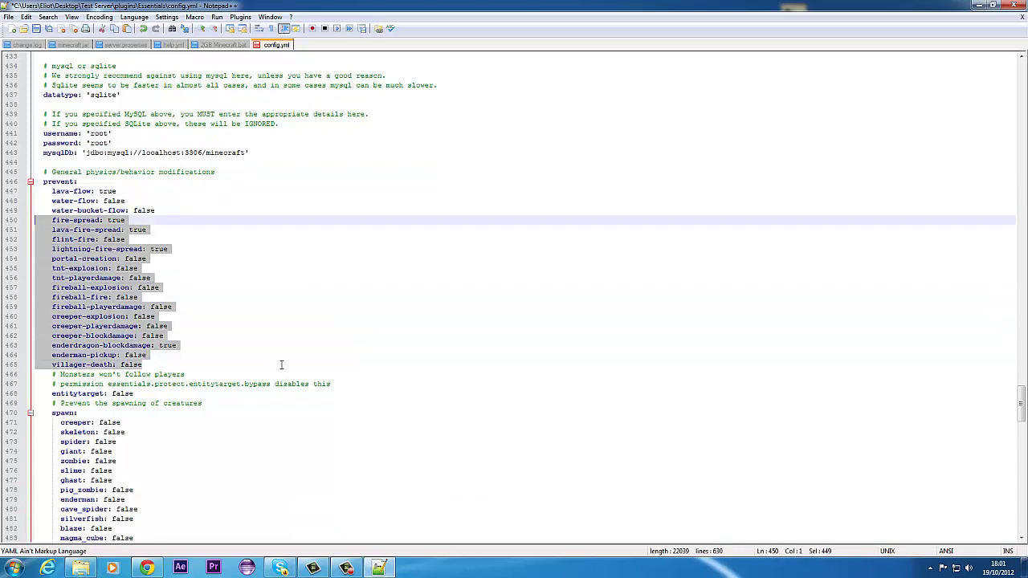
click(281, 364)
click(161, 359)
key(BackSpace)
key(BackSpace)
key(BackSpace)
key(BackSpace)
key(BackSpace)
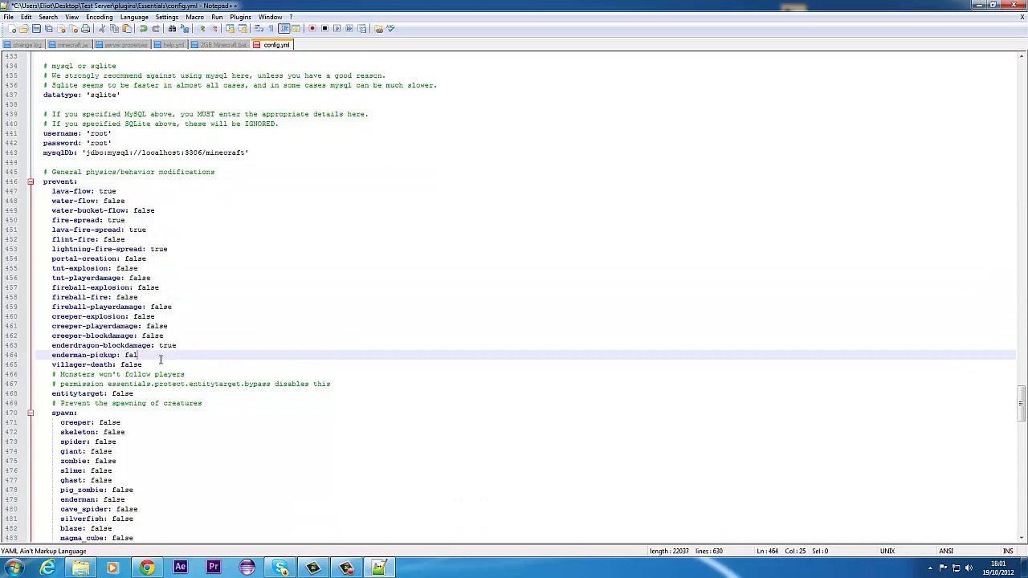
text(true)
- Set iron_golem to true in the spawn list so that iron golems are prevented from spawning
scroll(165, 353, down, 5)
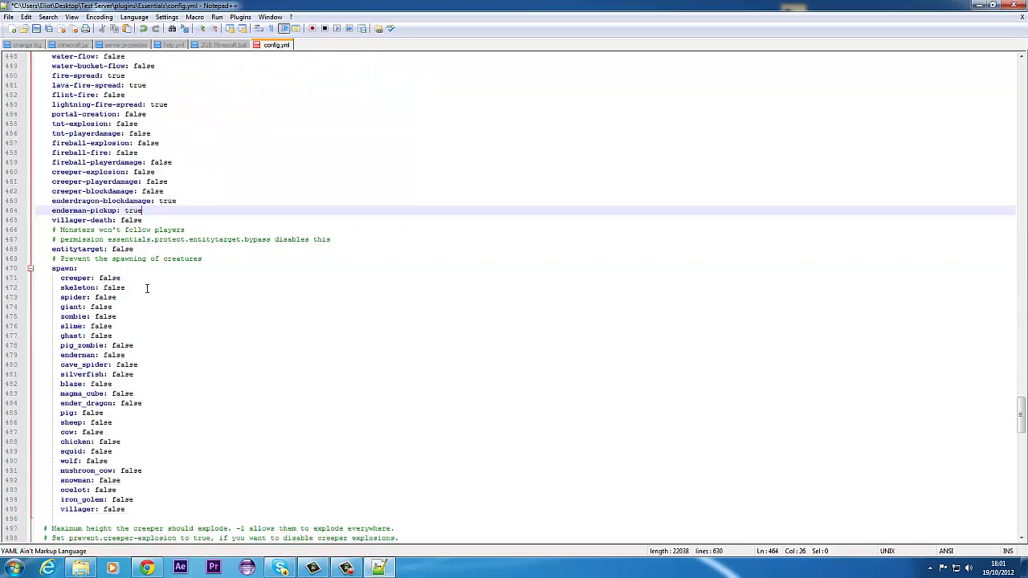
click(147, 288)
click(153, 318)
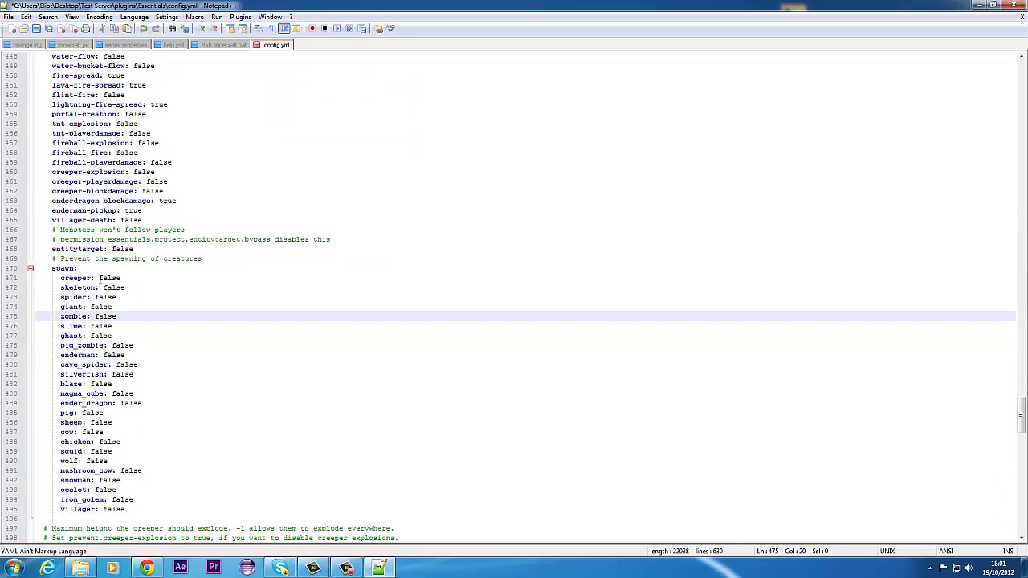
double_click(64, 269)
scroll(161, 354, down, 3)
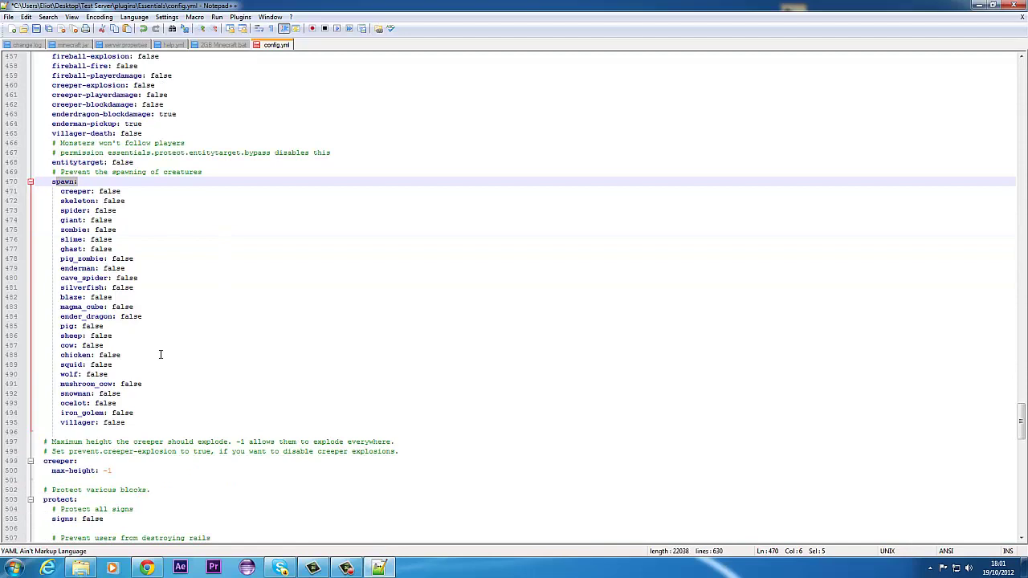
click(126, 396)
click(140, 412)
key(BackSpace)
key(BackSpace)
key(BackSpace)
key(BackSpace)
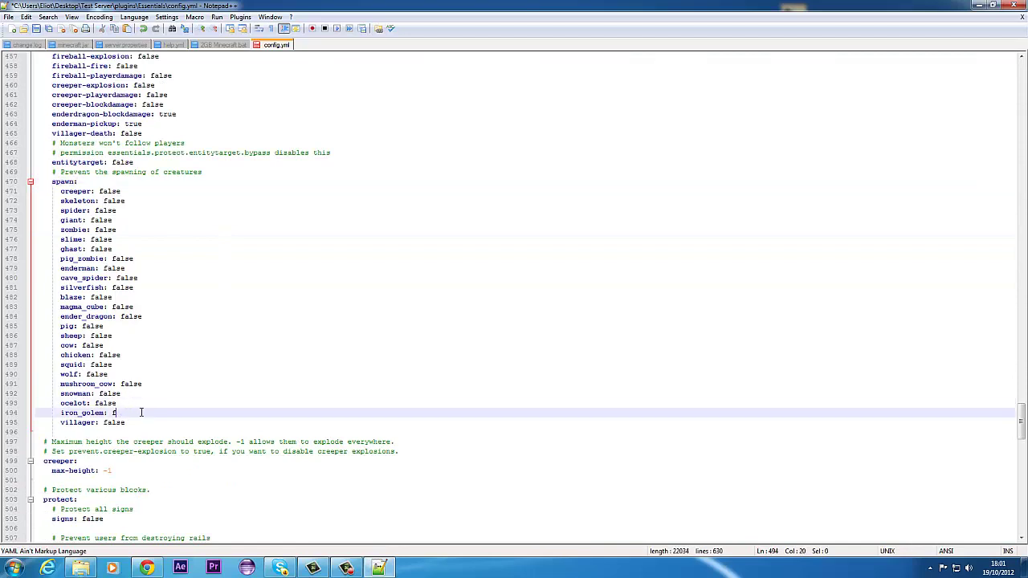
text(true)
- Examine the creeper max-height setting and the signs, rails and block-below entries of the protect section
scroll(141, 411, down, 4)
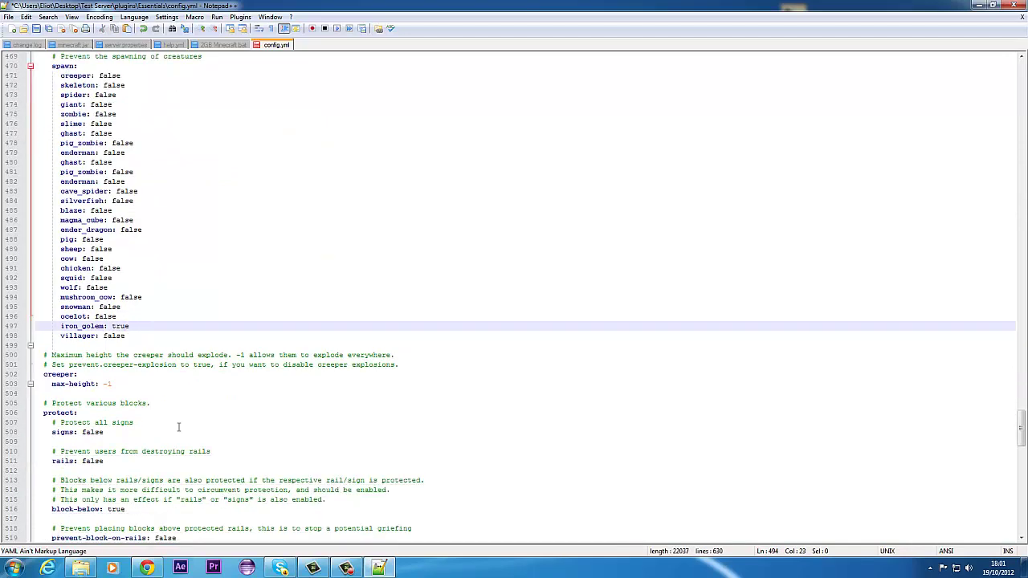
click(137, 347)
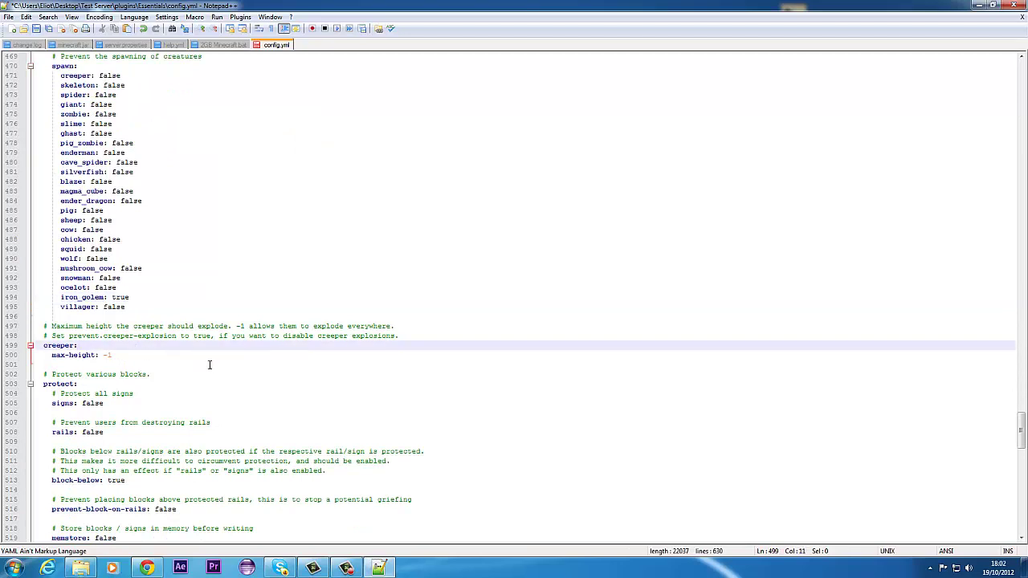
click(134, 355)
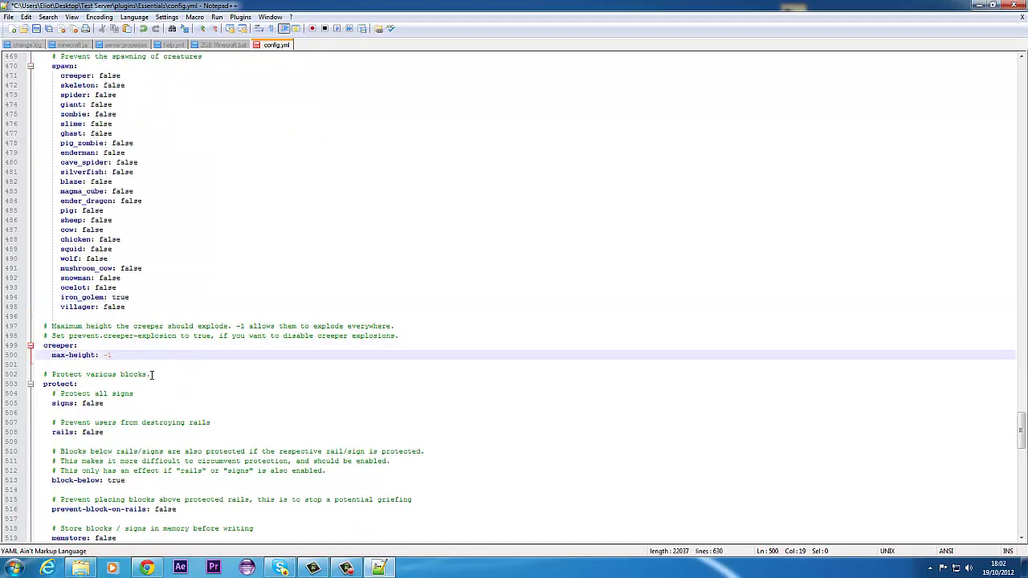
scroll(152, 374, down, 3)
scroll(158, 383, down, 1)
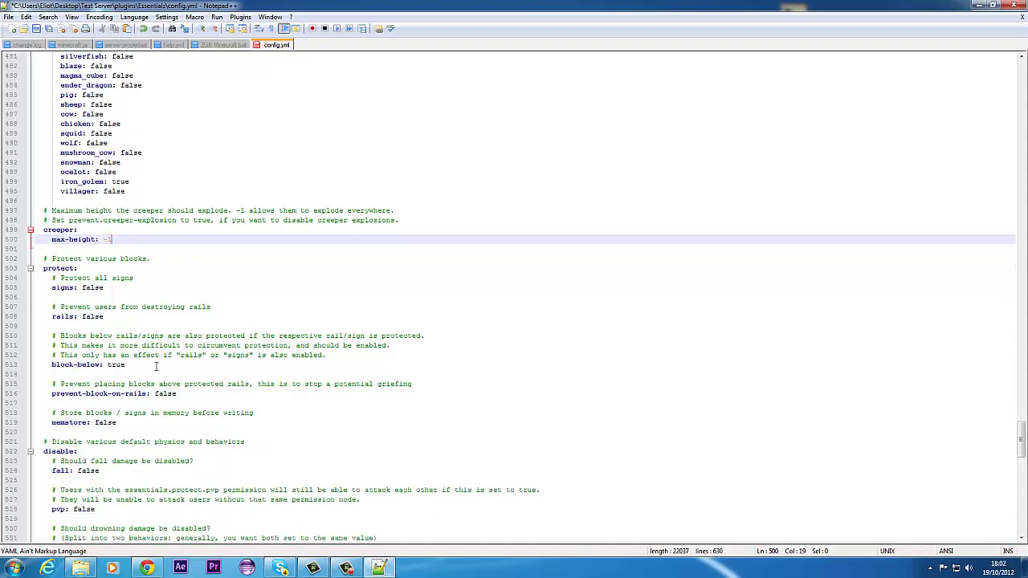
click(113, 293)
click(114, 287)
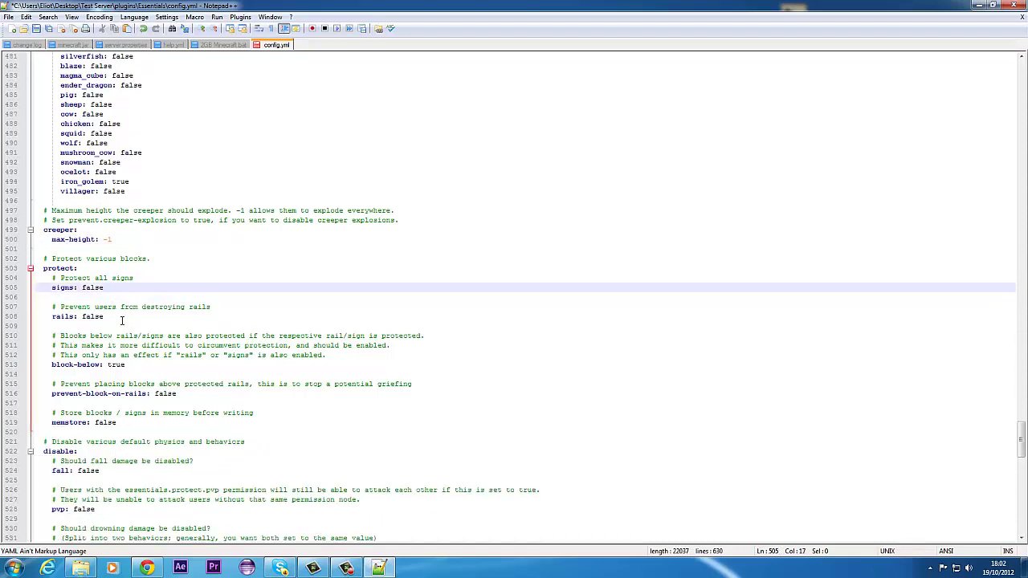
click(120, 319)
click(138, 365)
scroll(155, 347, down, 3)
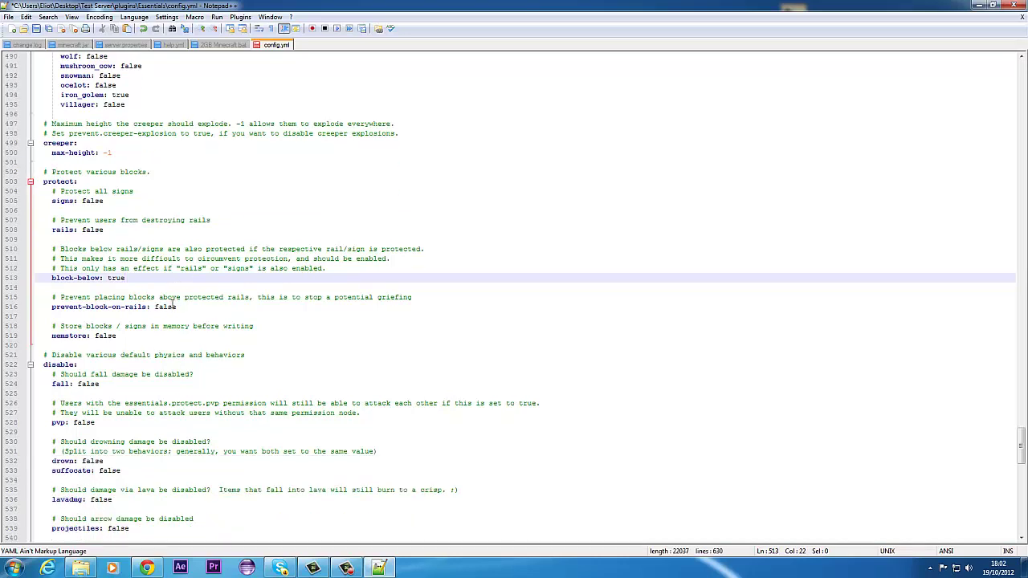
- Set memstore to true in the protect section so blocks and signs are stored in memory before writing
click(124, 340)
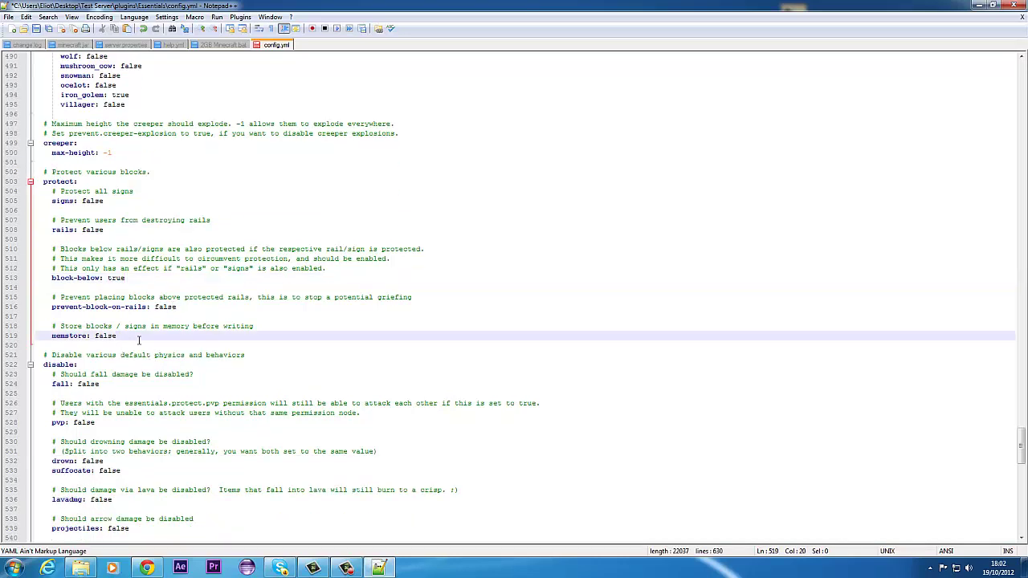
scroll(146, 342, down, 3)
drag(257, 231, 221, 236)
click(182, 255)
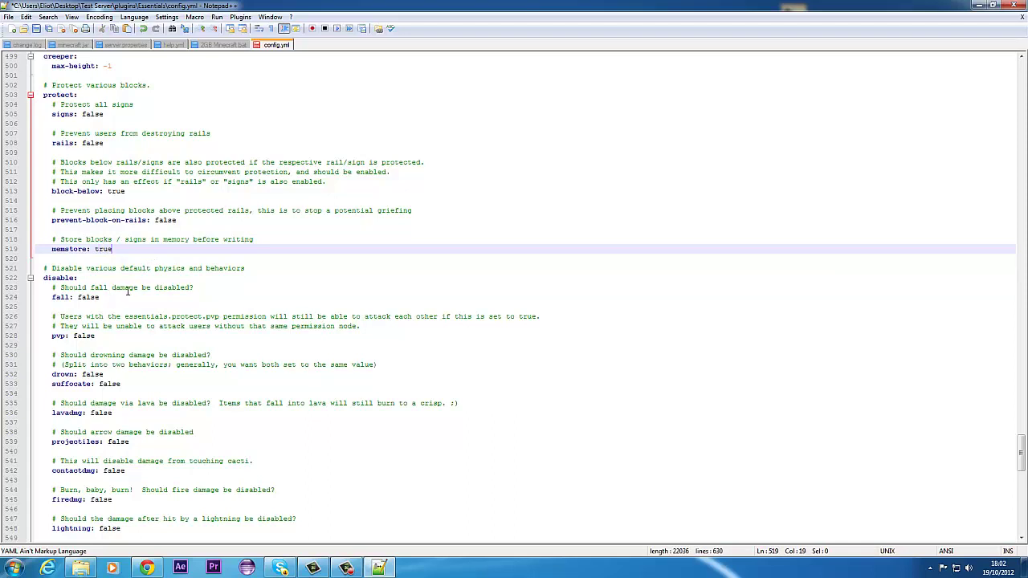
- Examine the fall, PvP, other damage and weather entries of the disable section
click(135, 278)
click(134, 296)
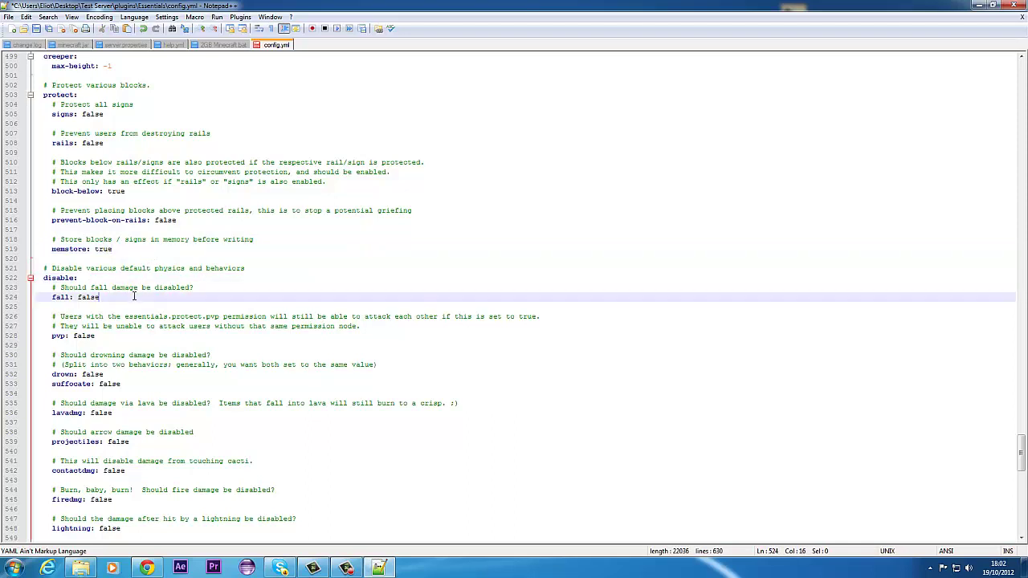
scroll(148, 307, down, 2)
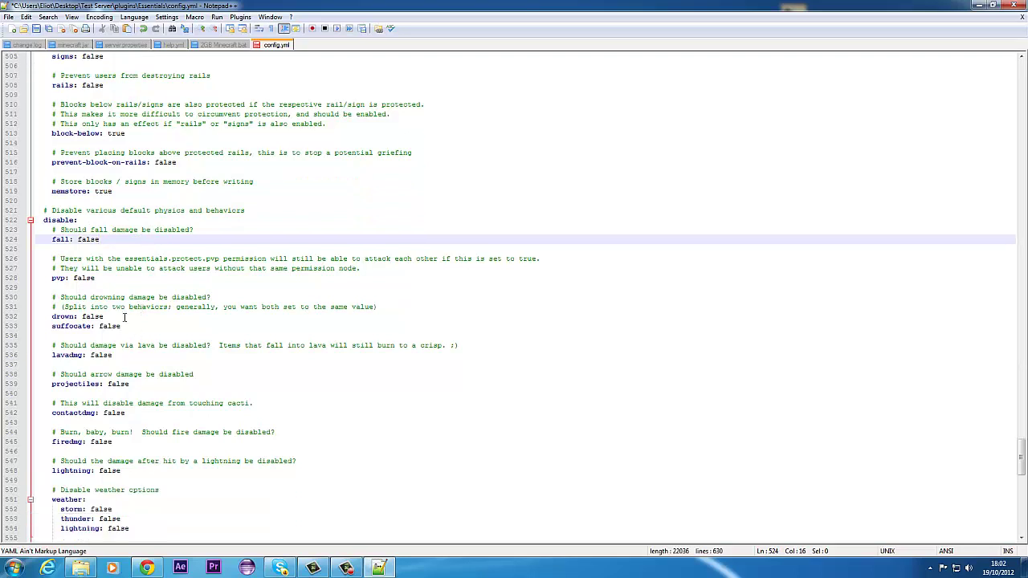
click(126, 290)
scroll(149, 387, down, 1)
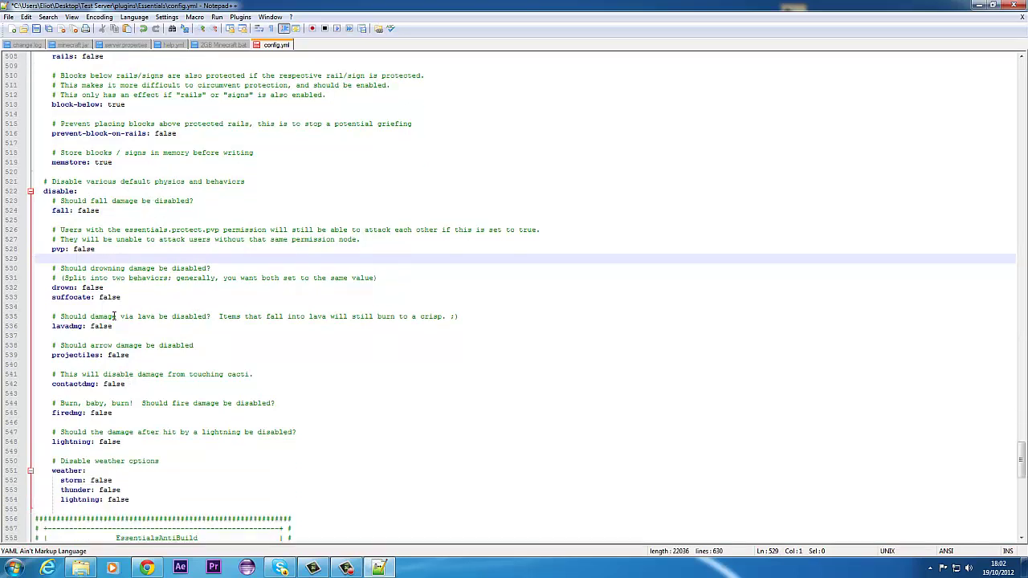
scroll(177, 404, down, 3)
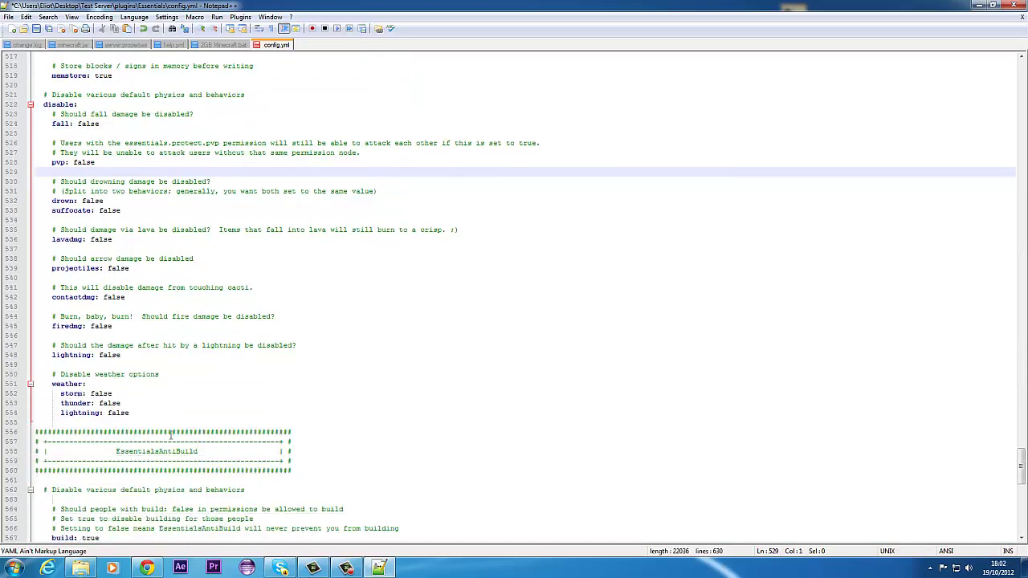
click(163, 406)
key(shift+Left)
key(shift+Left)
key(shift+Left)
key(shift+Left)
- Set storm to true under the weather options of the disable section
click(189, 394)
scroll(192, 395, down, 4)
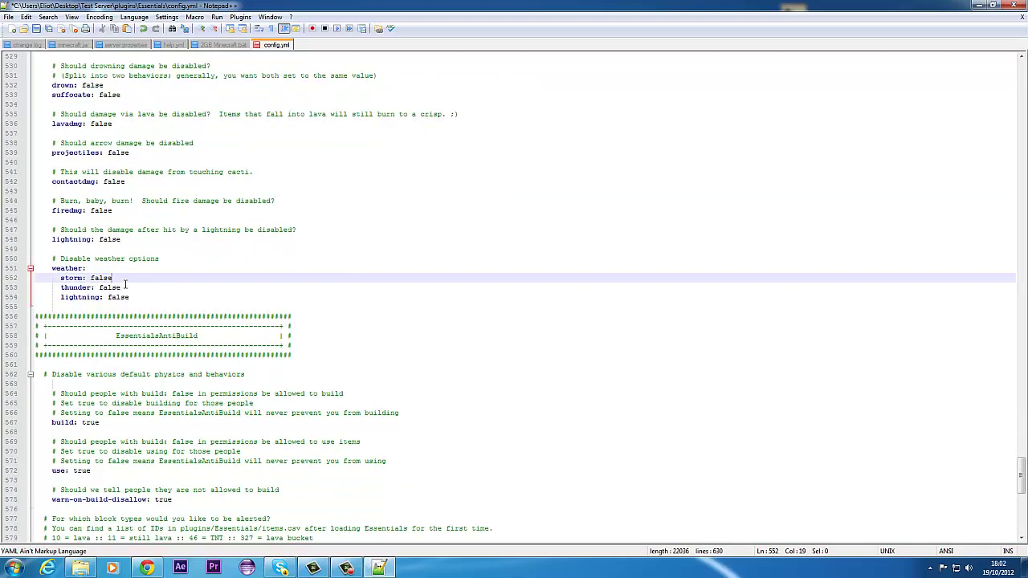
key(BackSpace)
key(BackSpace)
key(BackSpace)
text(ttuer)
key(BackSpace)
key(BackSpace)
text(rue)
- Examine the EssentialsAntiBuild section, including its build settings, blacklist and the block IDs that trigger placement alerts
scroll(145, 298, down, 6)
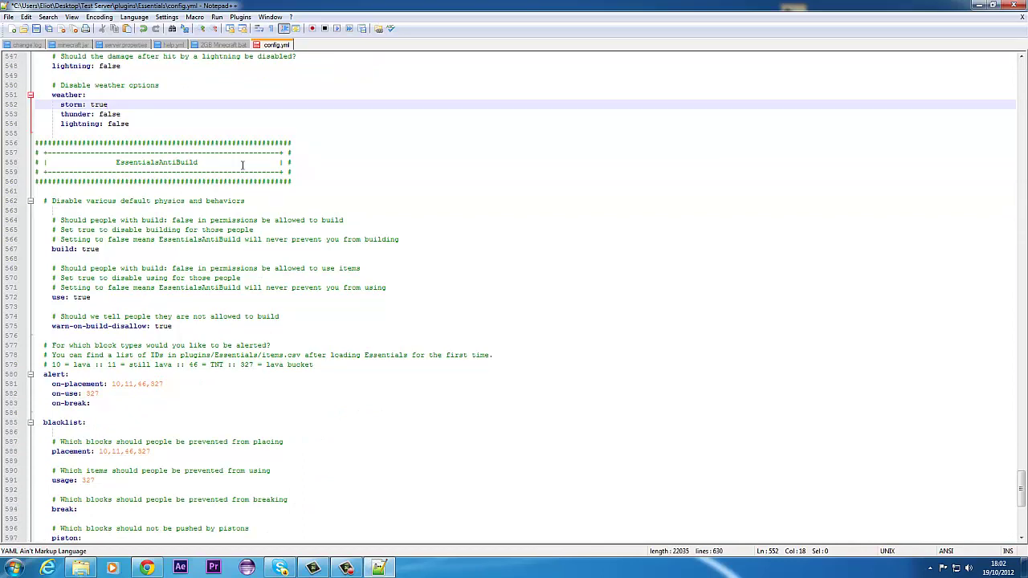
drag(241, 164, 125, 172)
scroll(327, 389, down, 2)
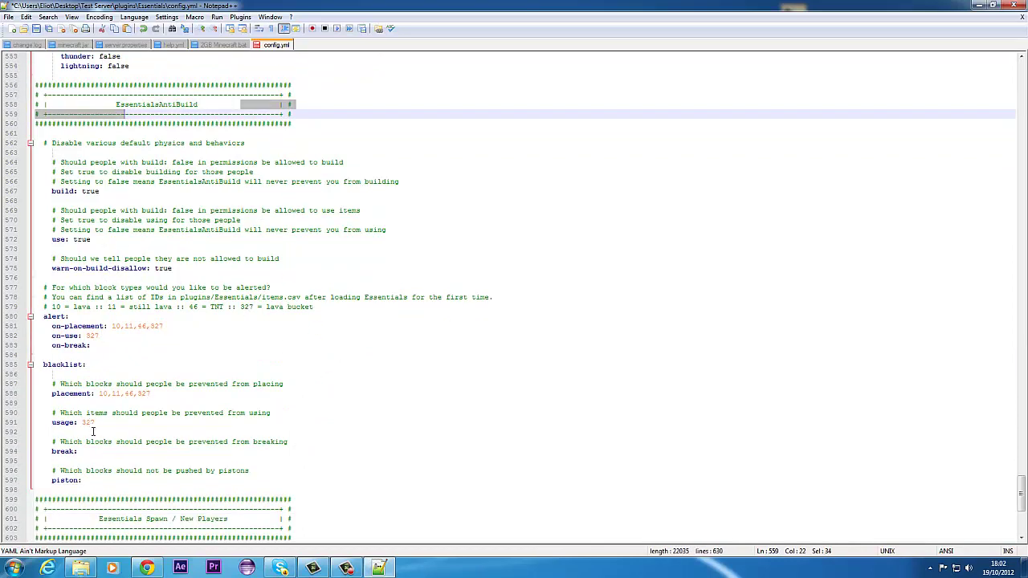
click(169, 327)
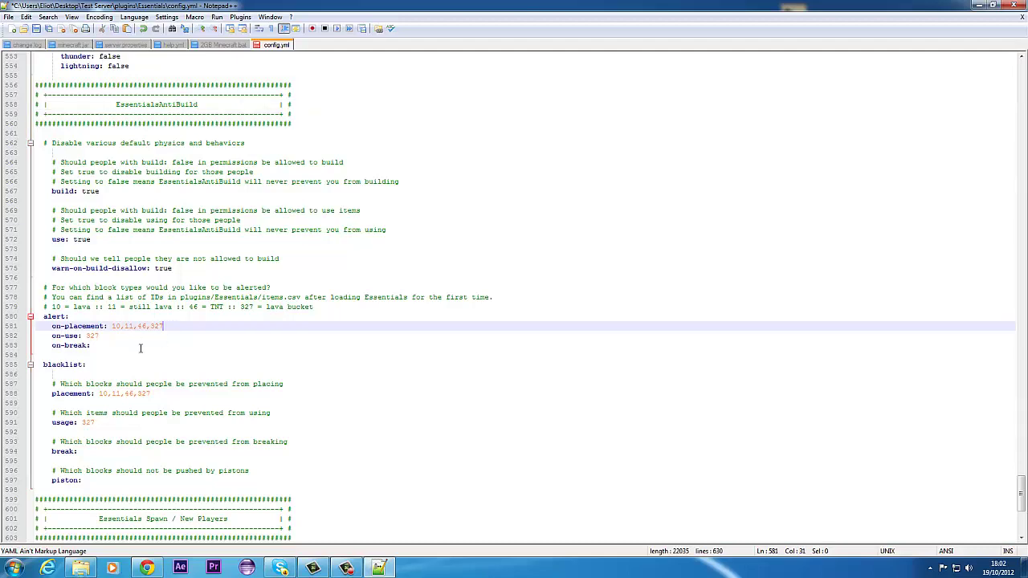
drag(108, 325, 210, 324)
- Reword the newbies announce-format to '&dWelcome to the server {DISPLAYNAME}&d', removing the trailing "to the server!"
scroll(265, 418, down, 9)
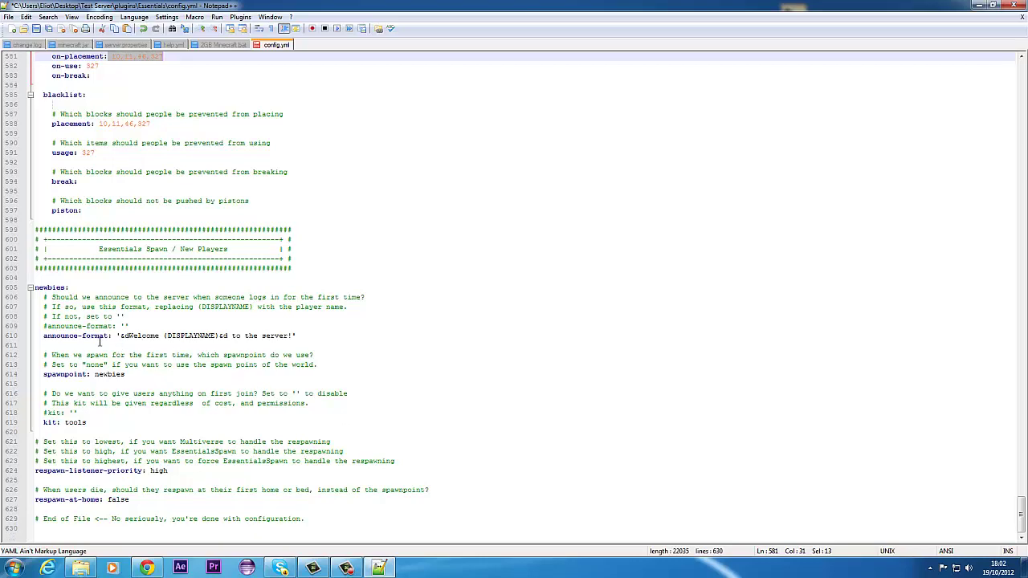
drag(296, 335, 118, 338)
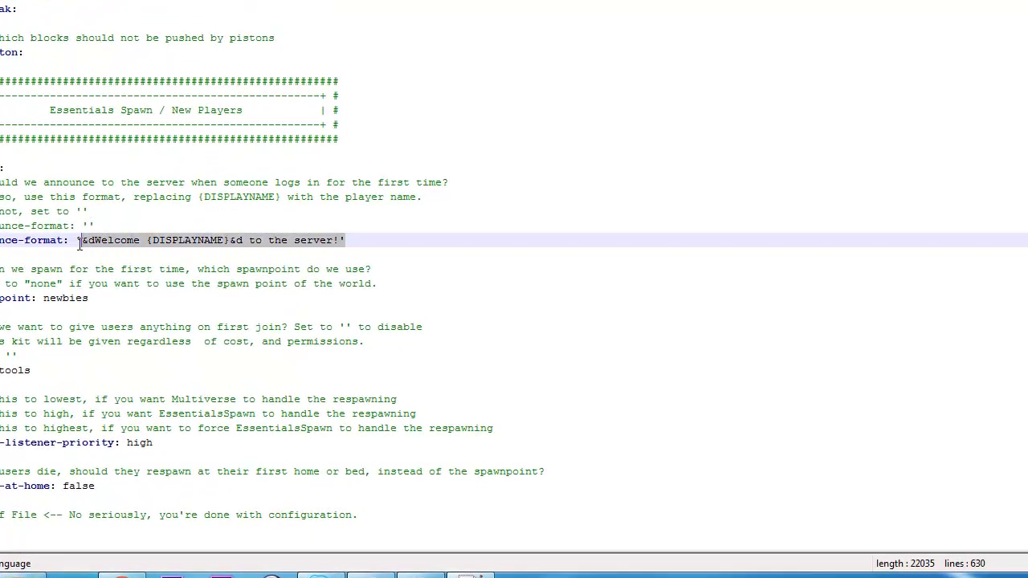
drag(80, 244, 96, 241)
click(141, 239)
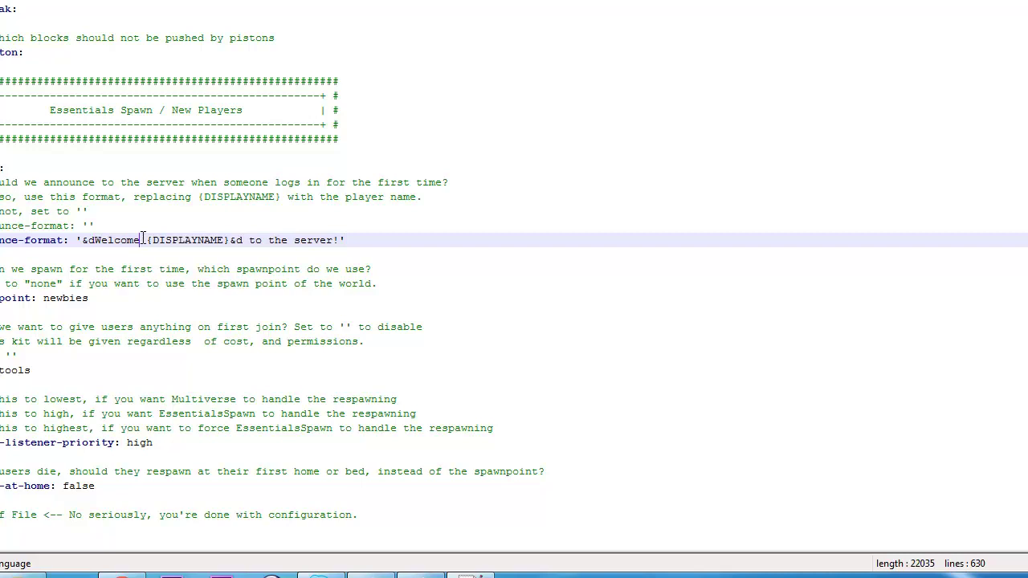
text(to the=)
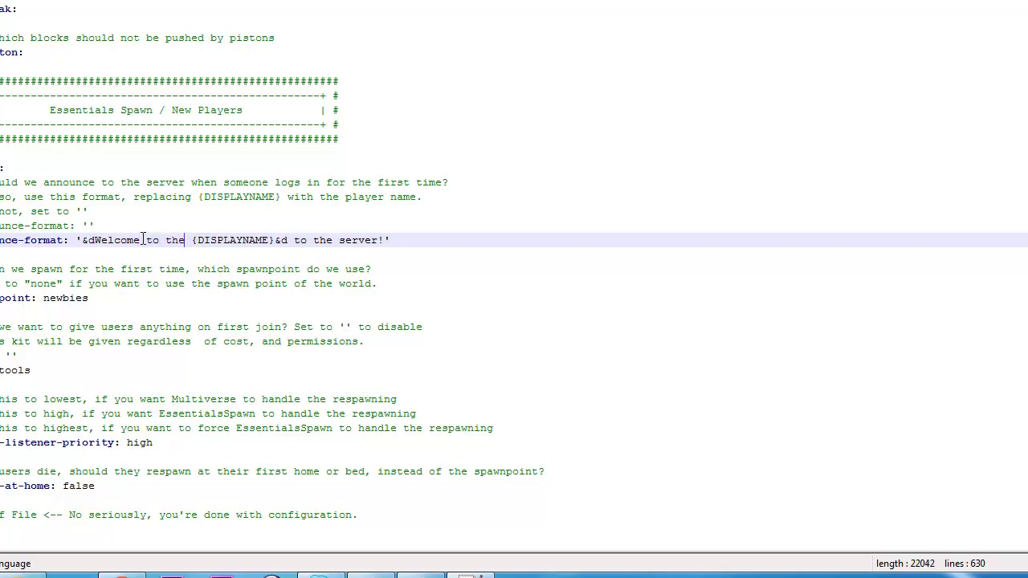
key(BackSpace)
text(server)
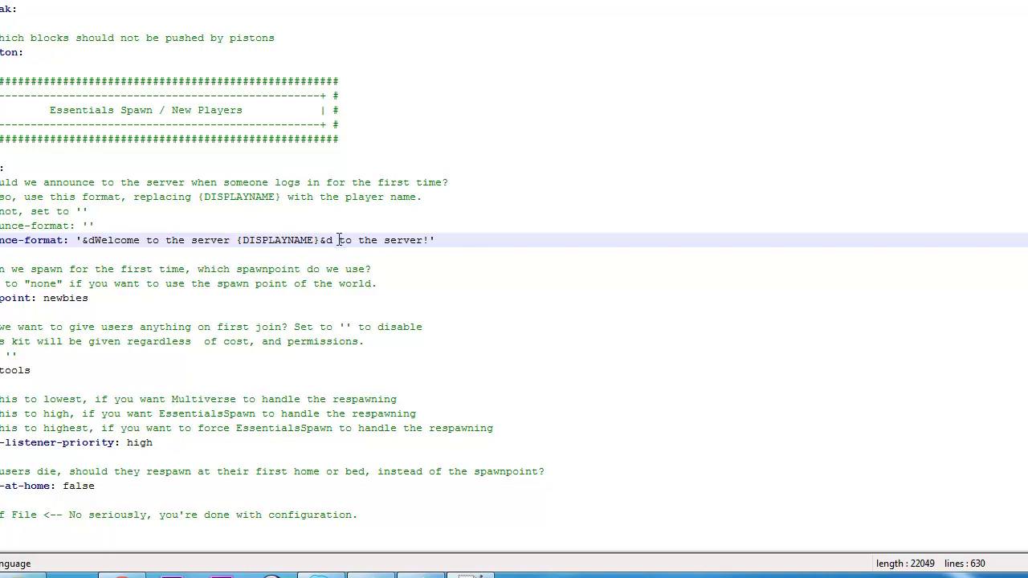
drag(339, 242, 424, 246)
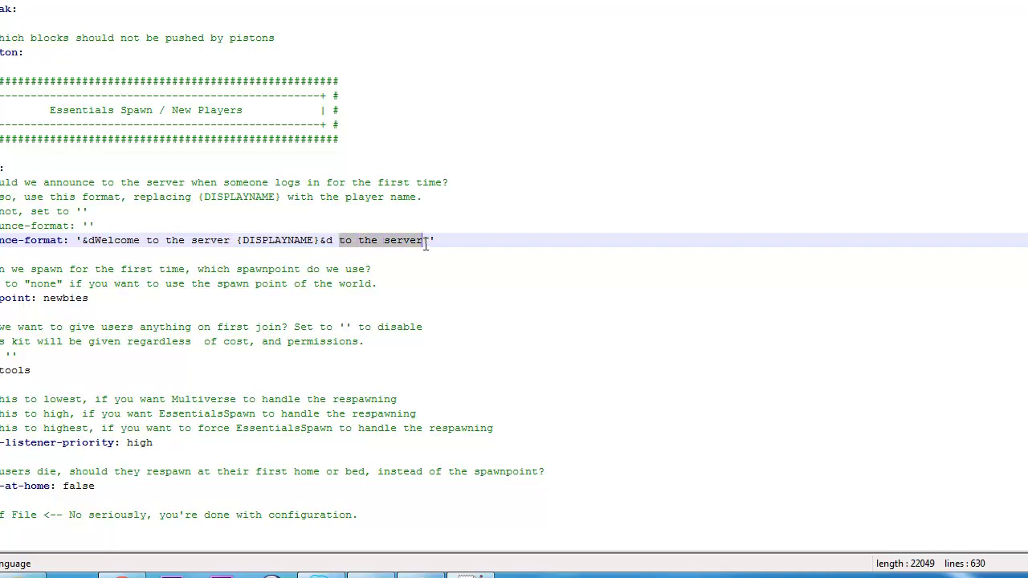
key(Delete)
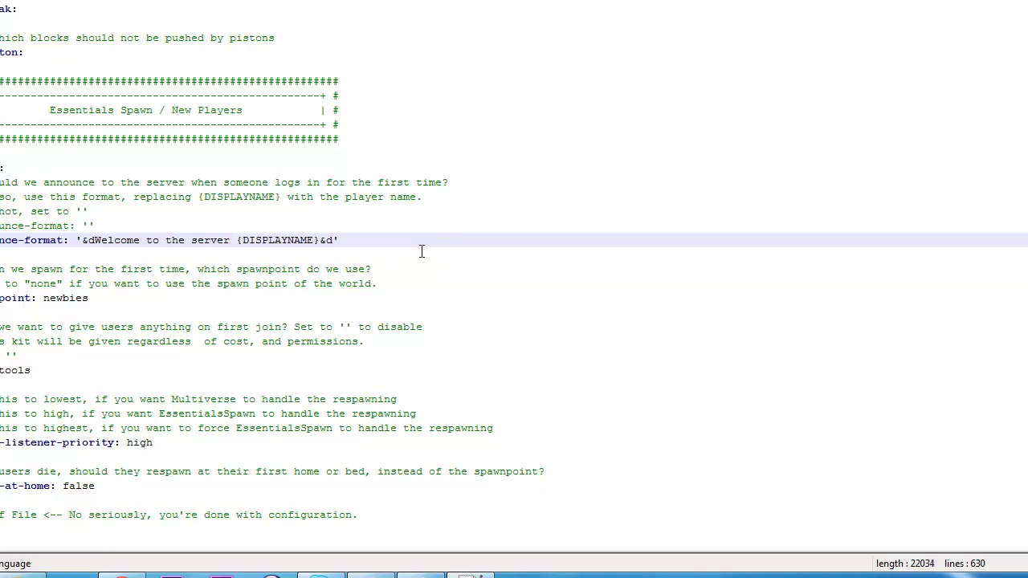
- Review the newbies spawnpoint and kit settings and the respawn-at-home option at the end of the file
click(132, 298)
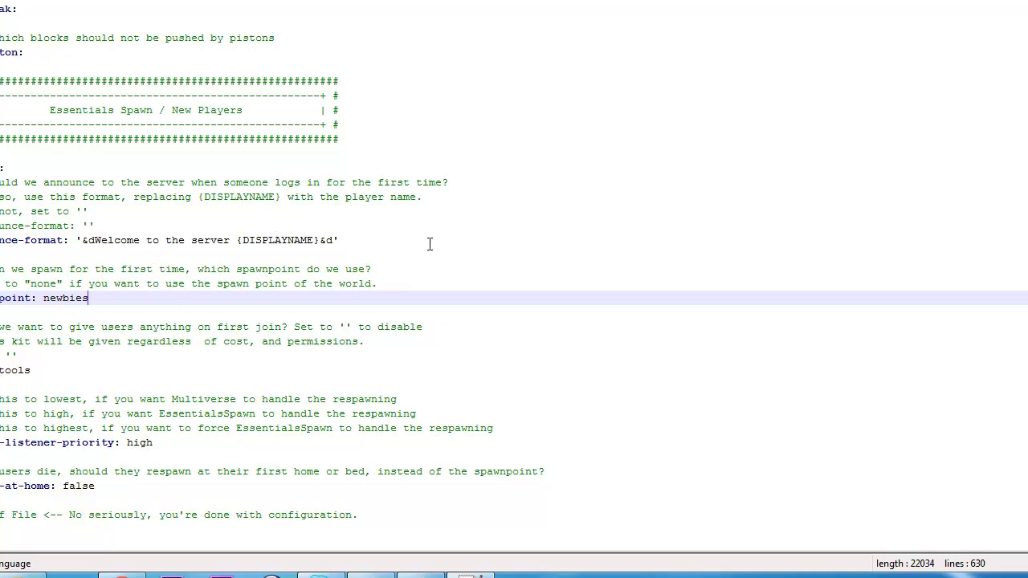
click(65, 366)
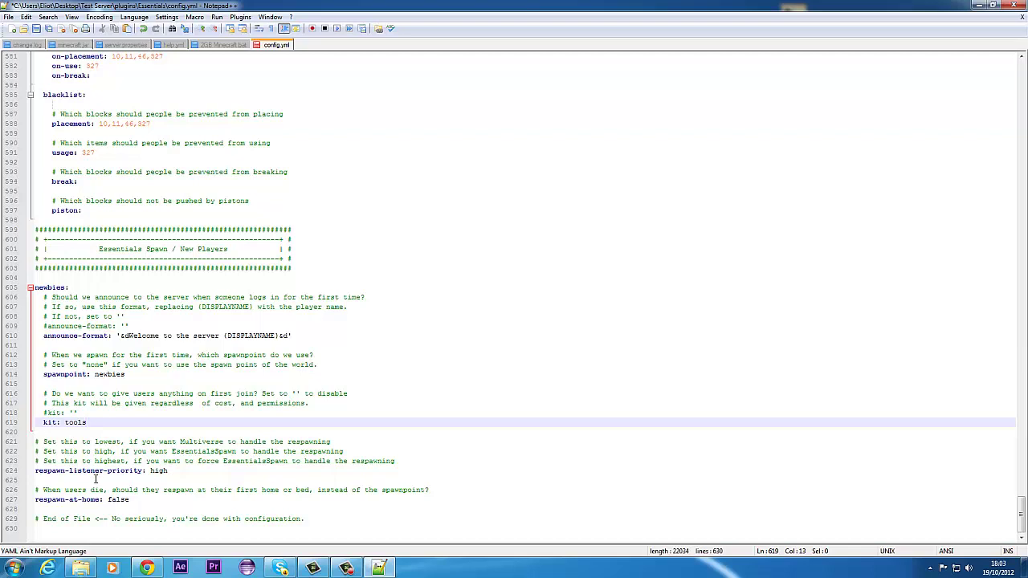
click(152, 500)
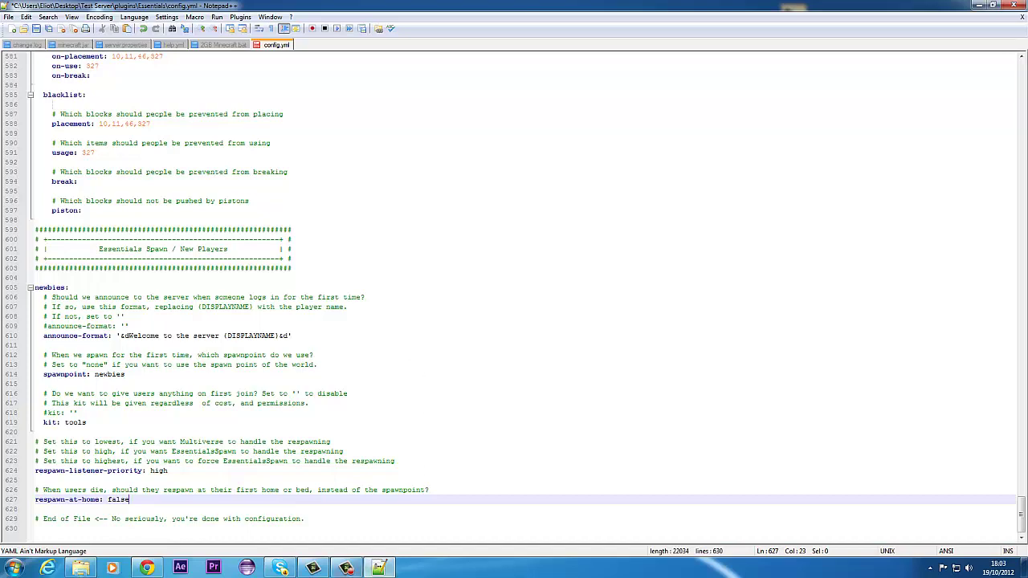
click(346, 568)
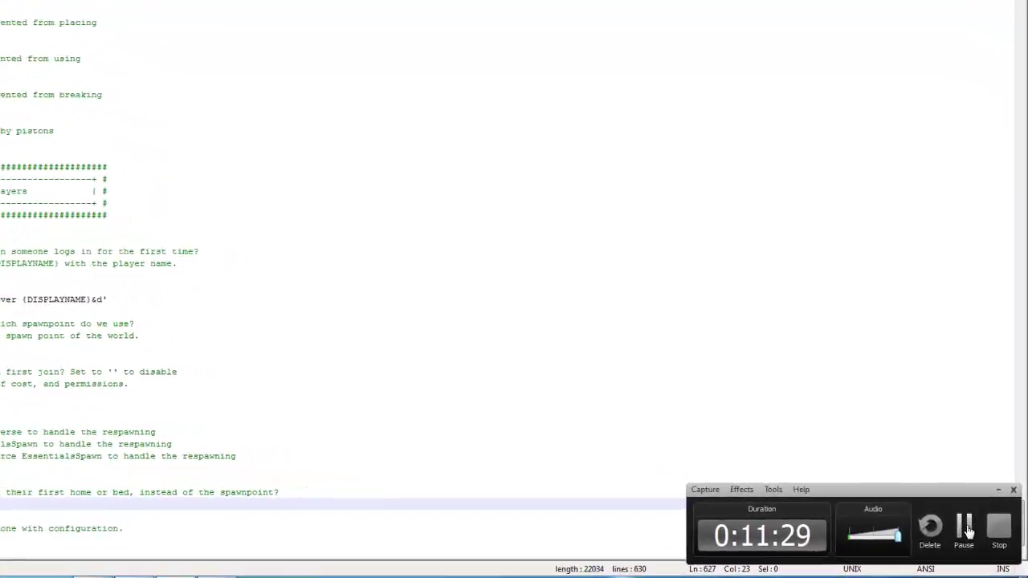
click(978, 521)
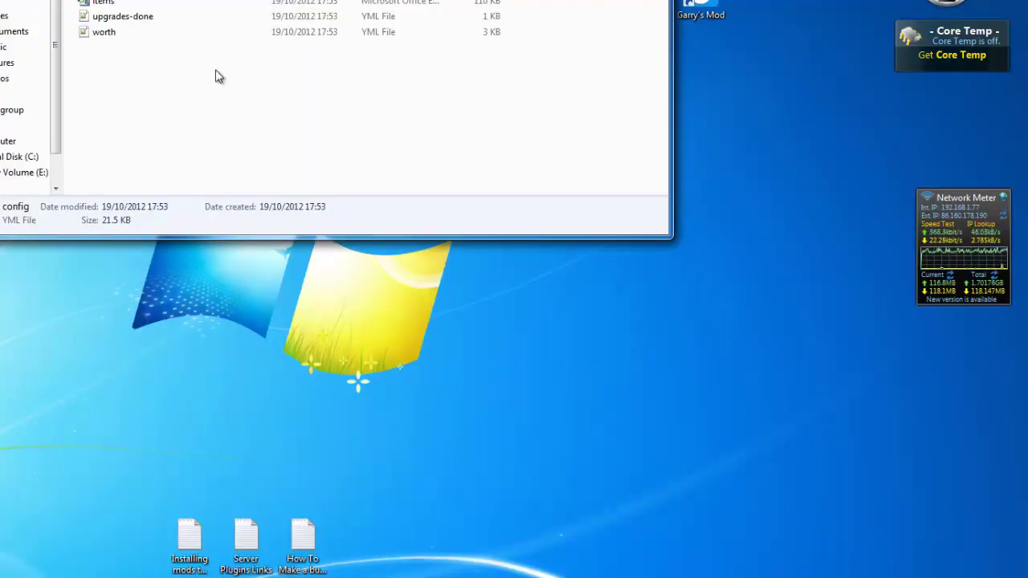
- Open worth.yml from the Essentials plugin folder in Notepad++ and go to its stonebutton entry
click(215, 76)
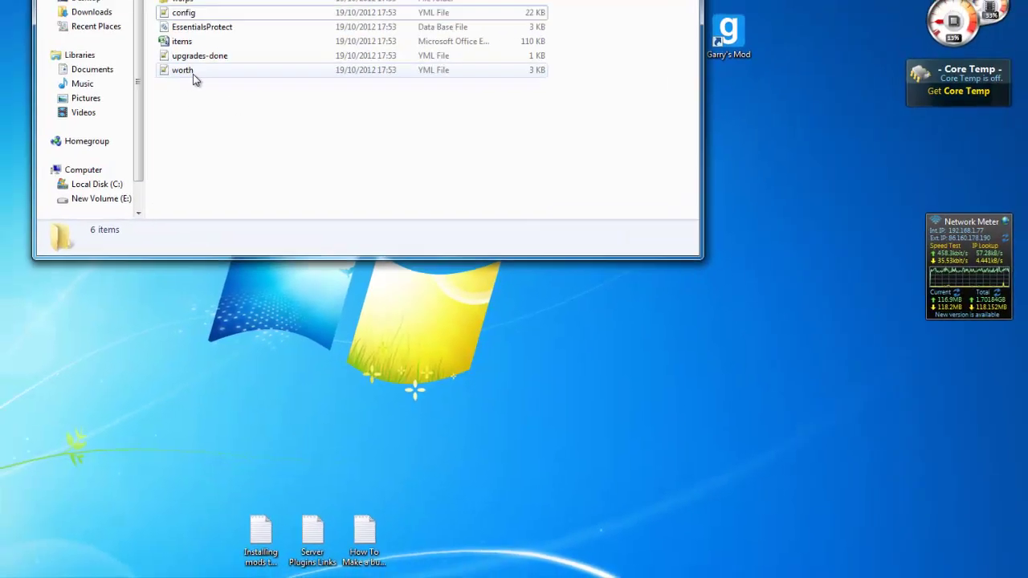
click(112, 35)
double_click(313, 133)
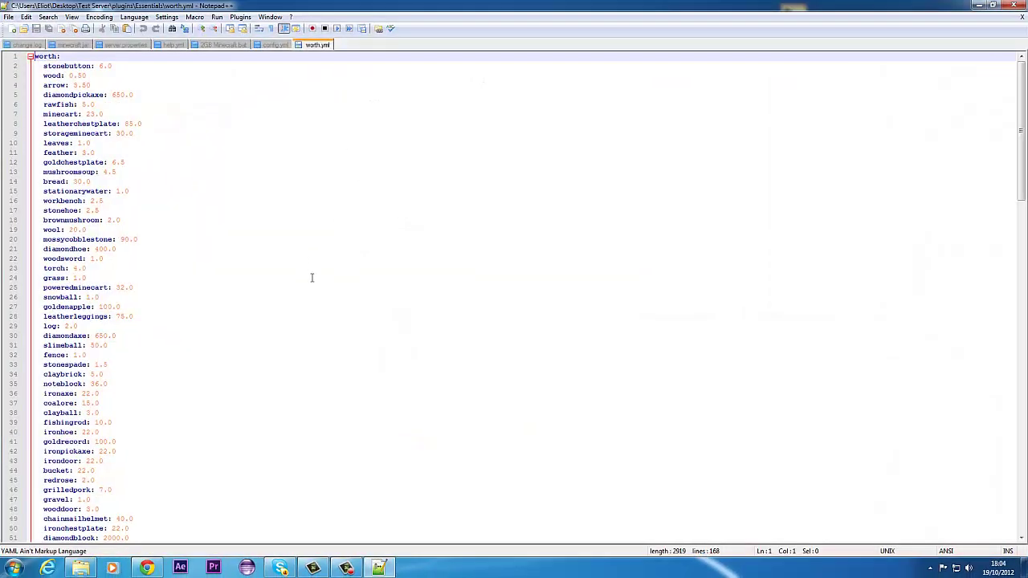
click(127, 63)
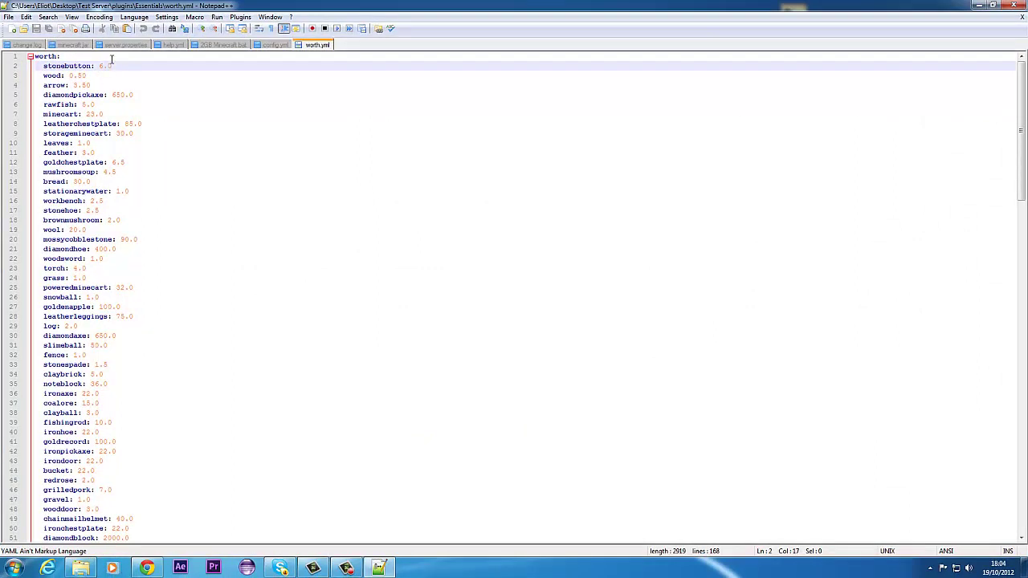
- Set the stonebutton worth to 5.0 and the painting worth to 250.0 in worth.yml
key(BackSpace)
scroll(218, 193, down, 3)
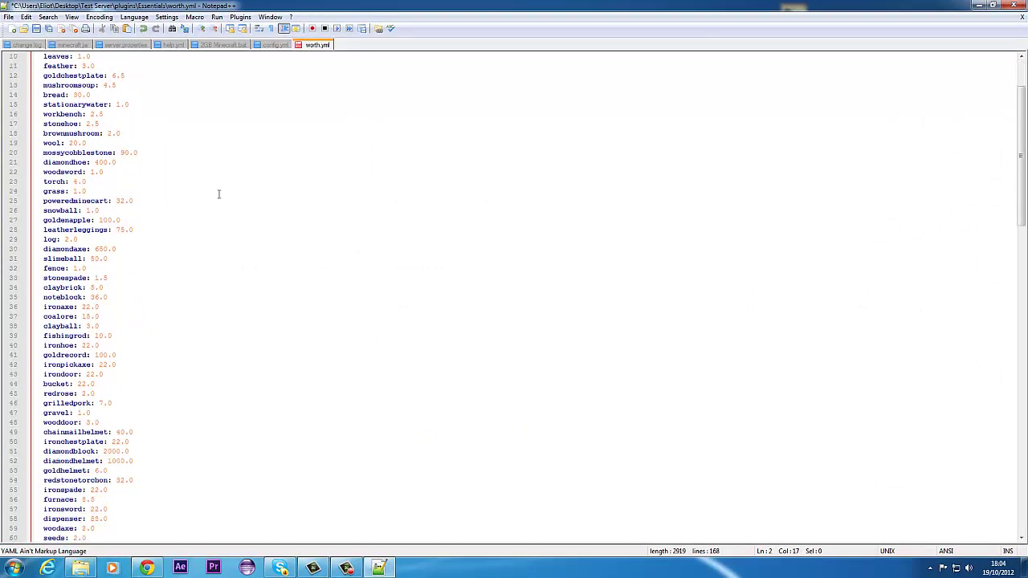
scroll(219, 183, up, 3)
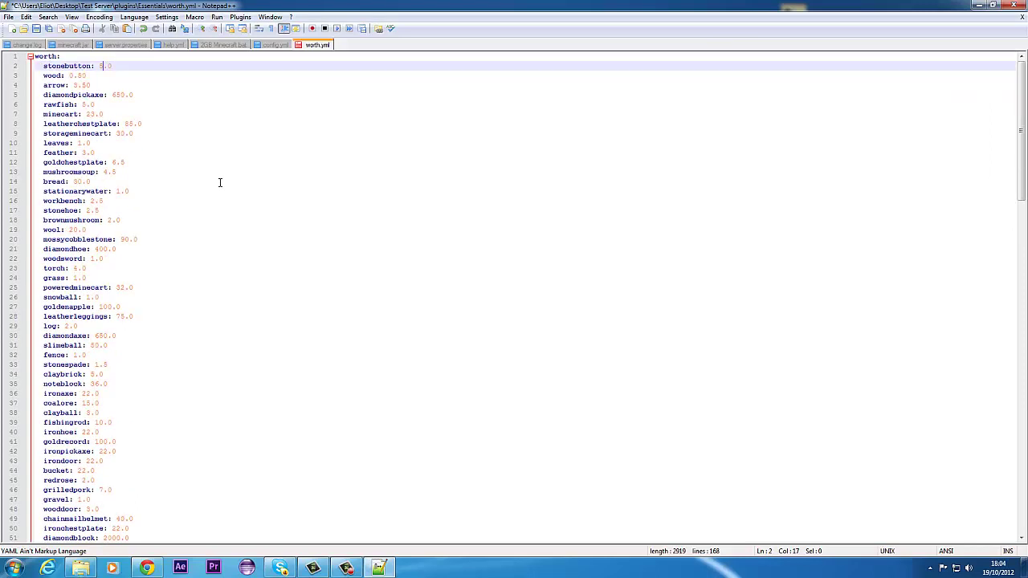
scroll(154, 152, down, 6)
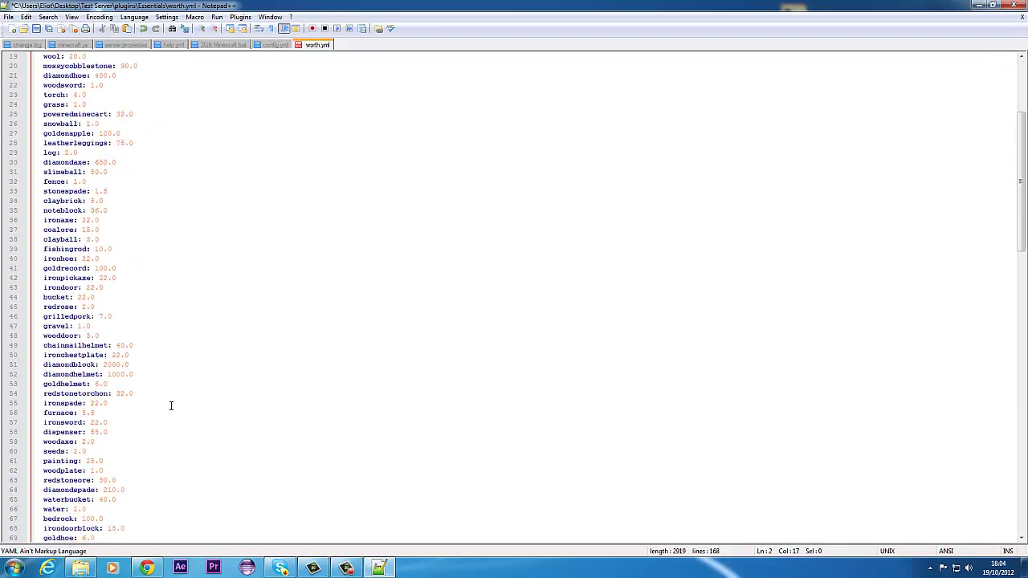
click(94, 461)
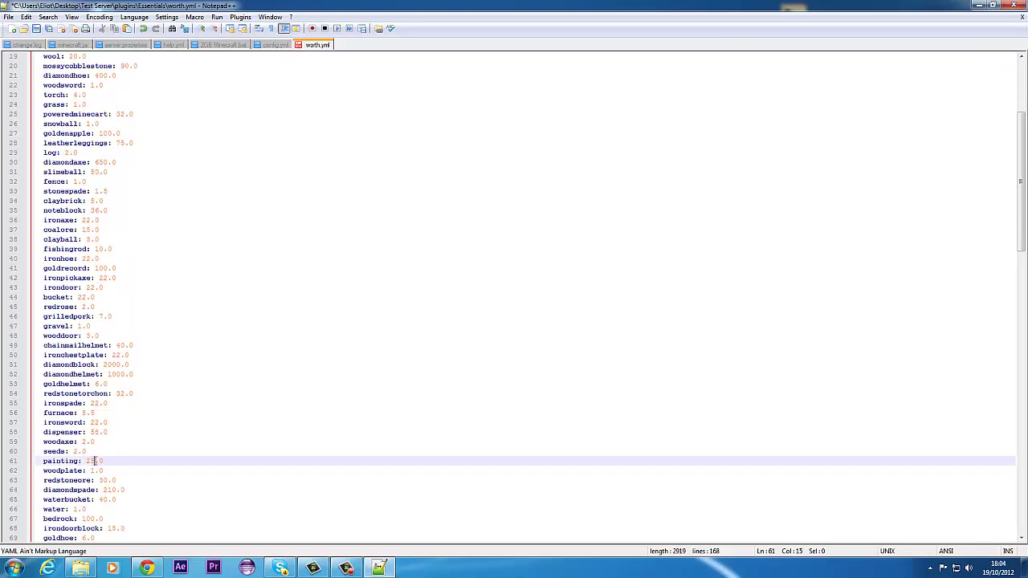
text(5)
- Look through the remaining item prices in worth.yml, including the entries from cobblestone to diamondleggings and those near the end
scroll(199, 280, down, 20)
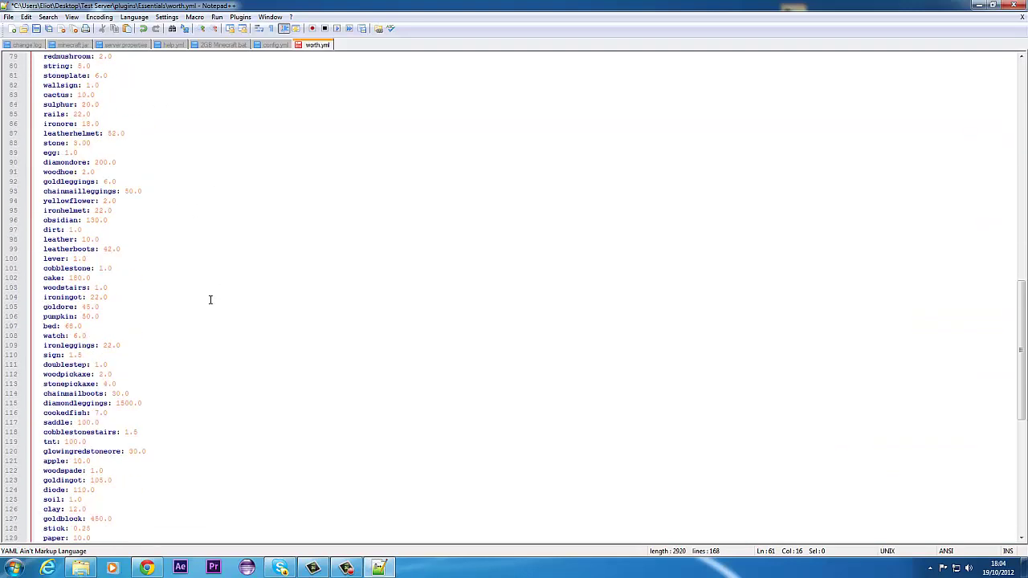
drag(215, 287, 50, 146)
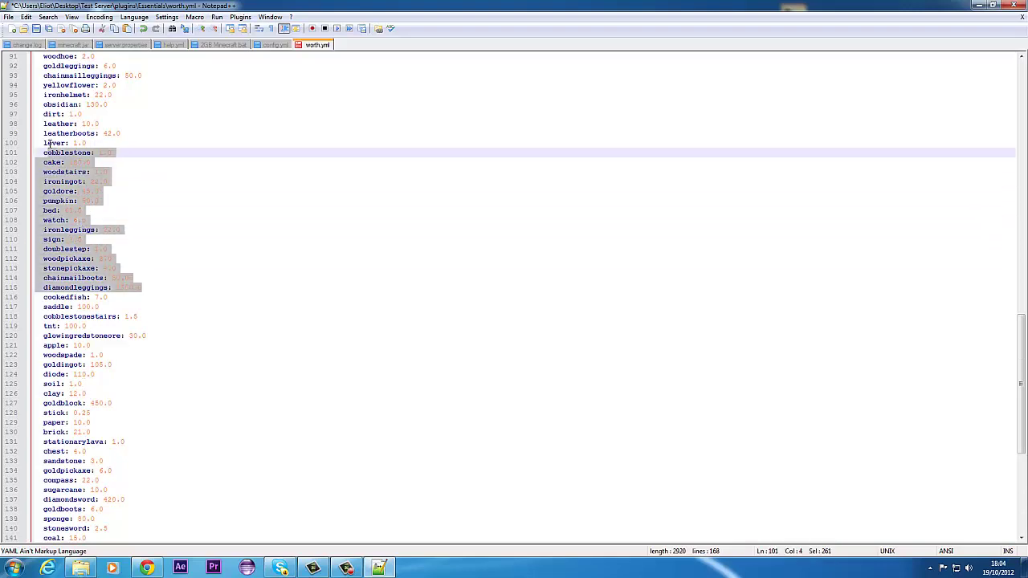
click(264, 260)
scroll(273, 297, down, 6)
scroll(275, 300, down, 4)
scroll(241, 290, up, 1)
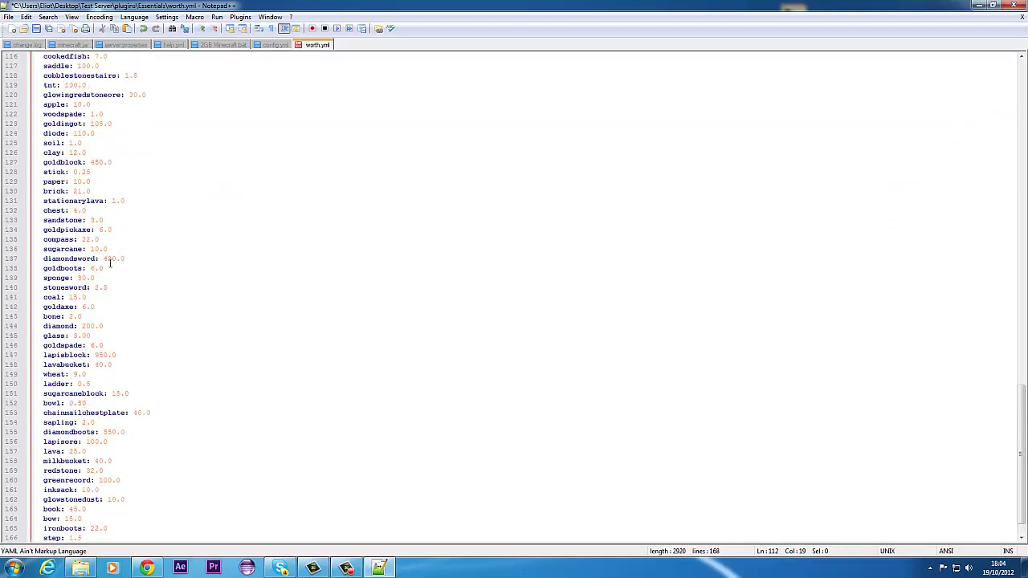
drag(106, 336, 65, 46)
scroll(233, 291, up, 18)
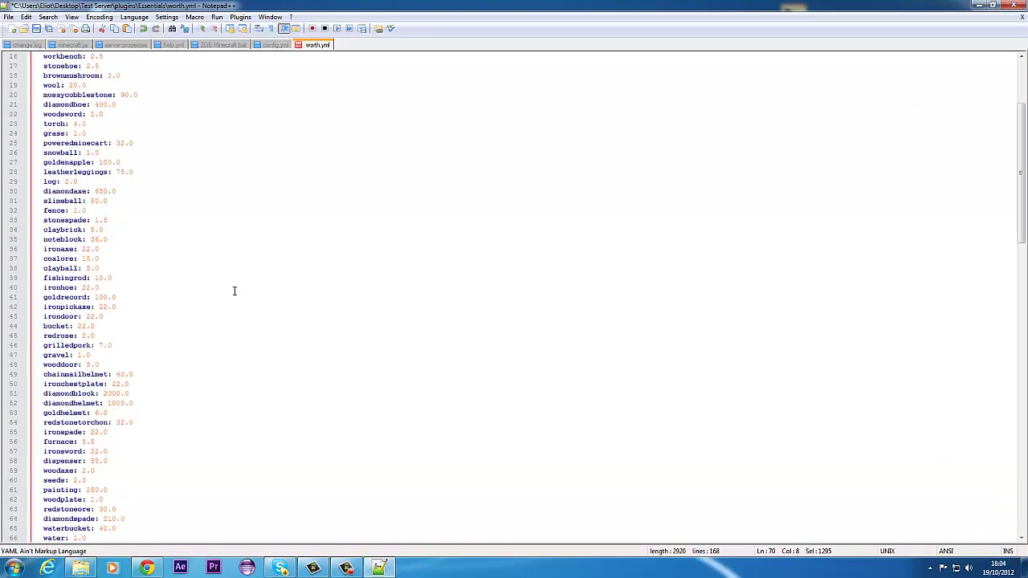
click(350, 569)
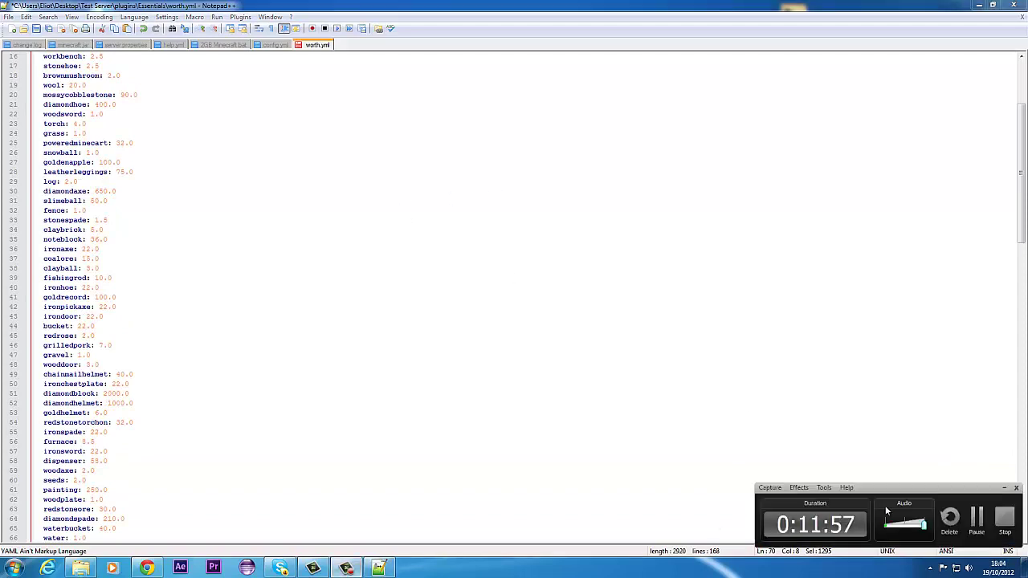
click(977, 520)
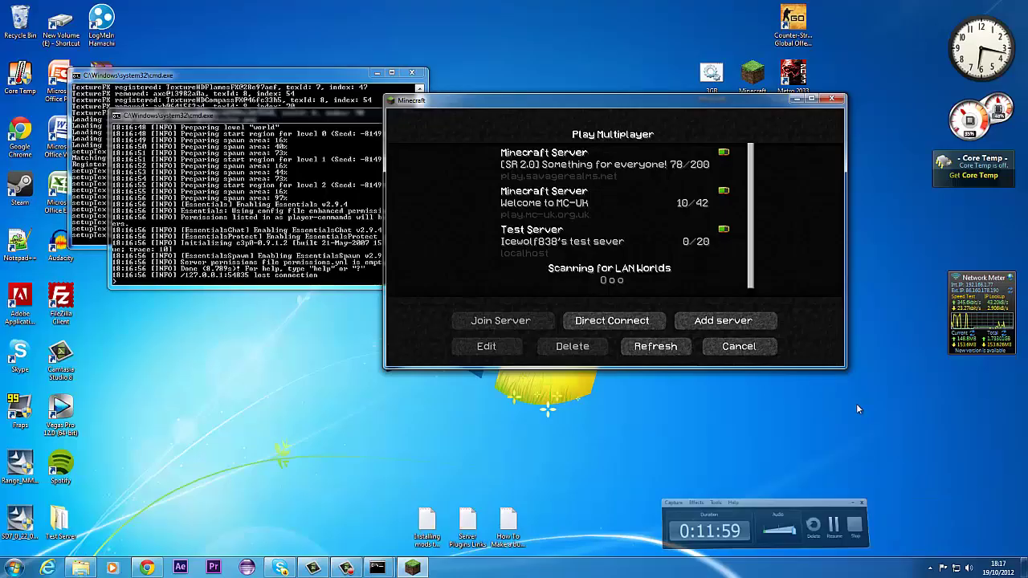
- Switch to Minecraft, maximise its window and join the Test Server on localhost from the multiplayer list
click(811, 99)
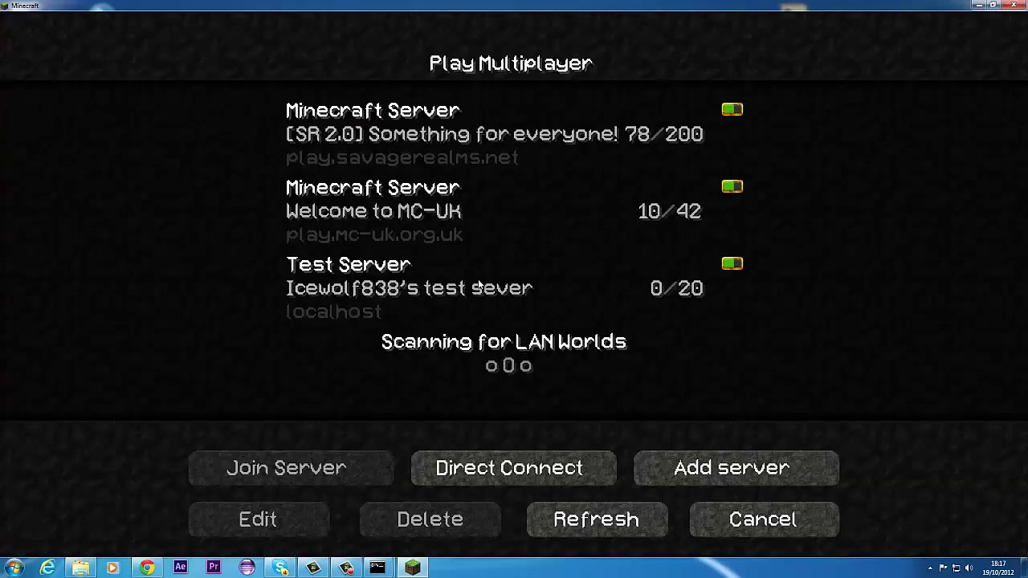
double_click(477, 286)
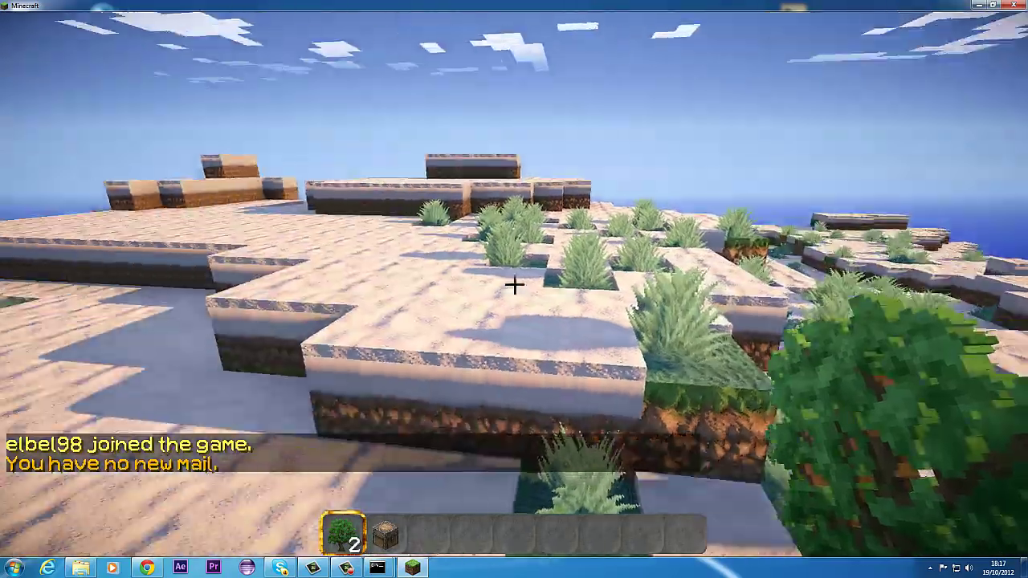
key(w)
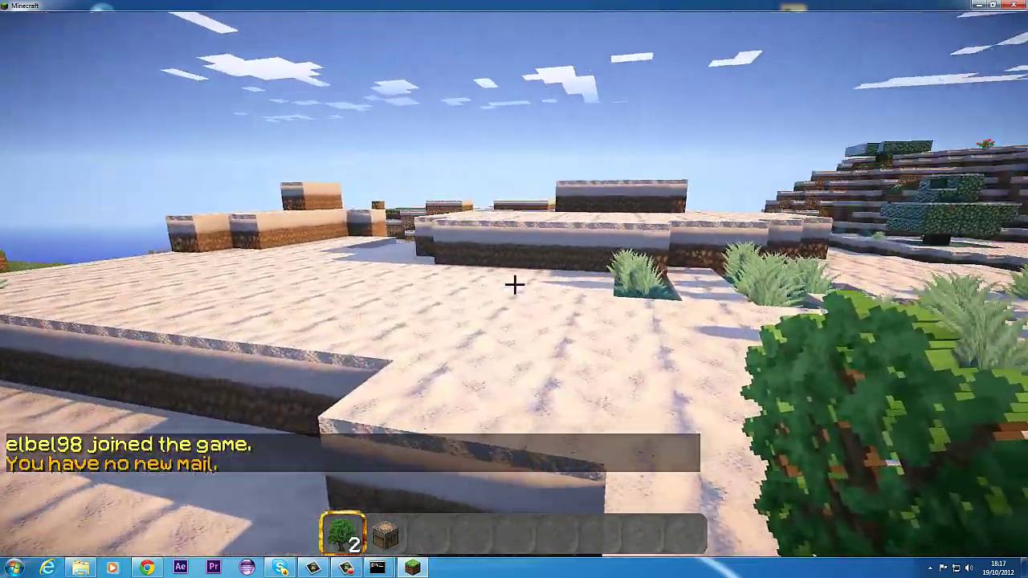
- Run the /ess command in the game chat to check the installed Essentials plugin
text(/ess)
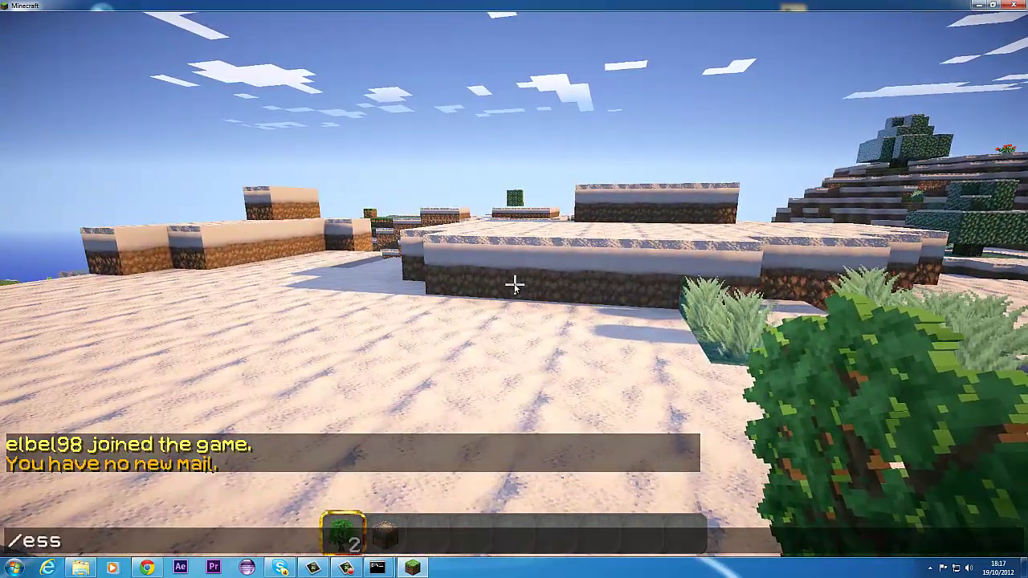
key(Return)
key(w)
key(space)
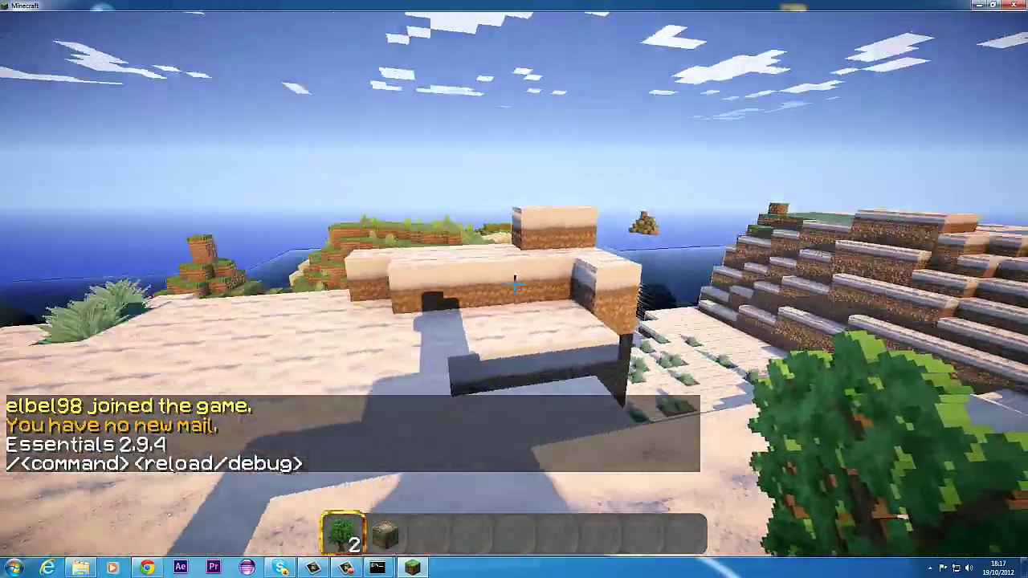
key(w)
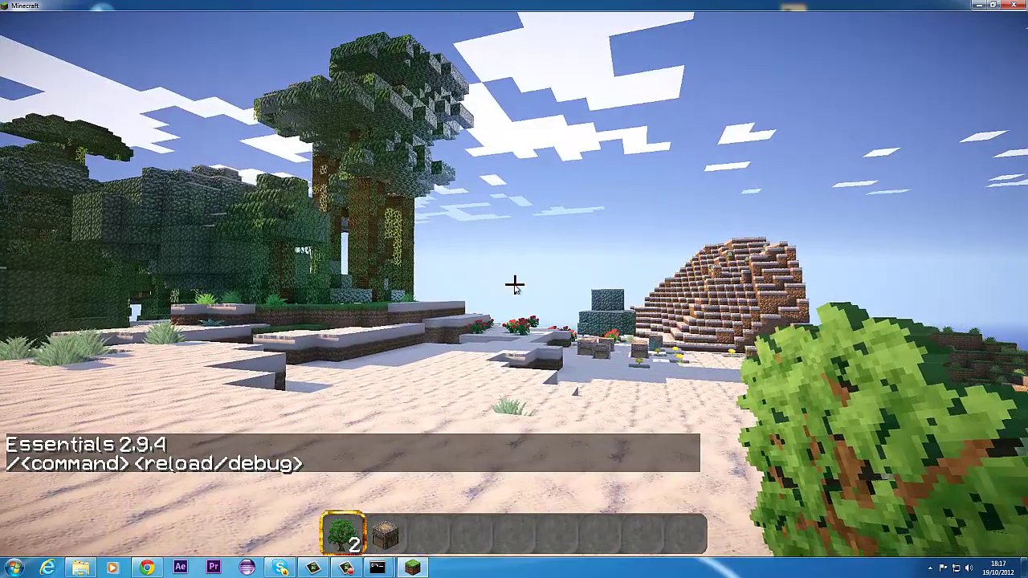
- Show the first page of the Essentials command list with /ehelp and read its entries in the chat
text(/ehe)
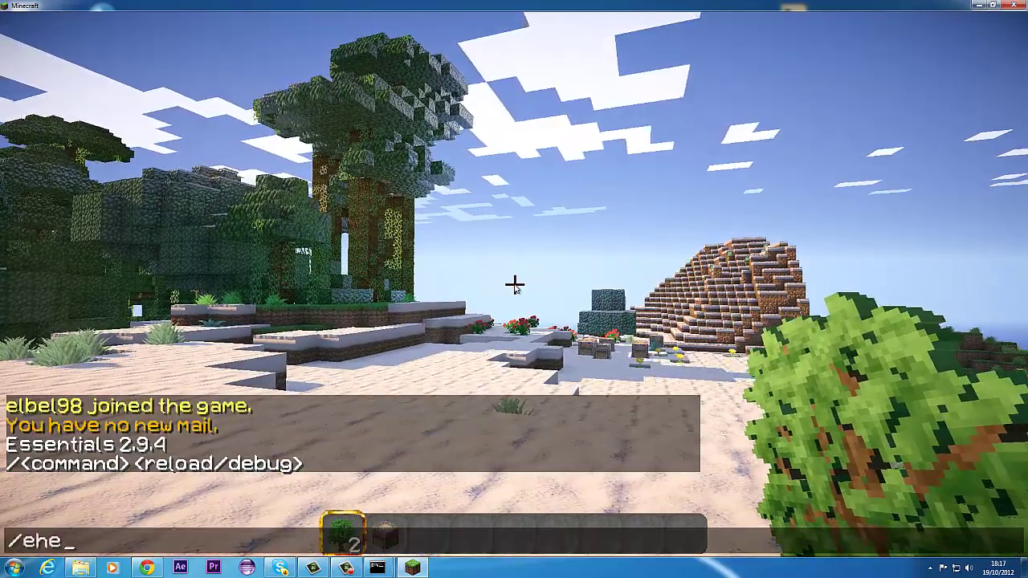
key(Escape)
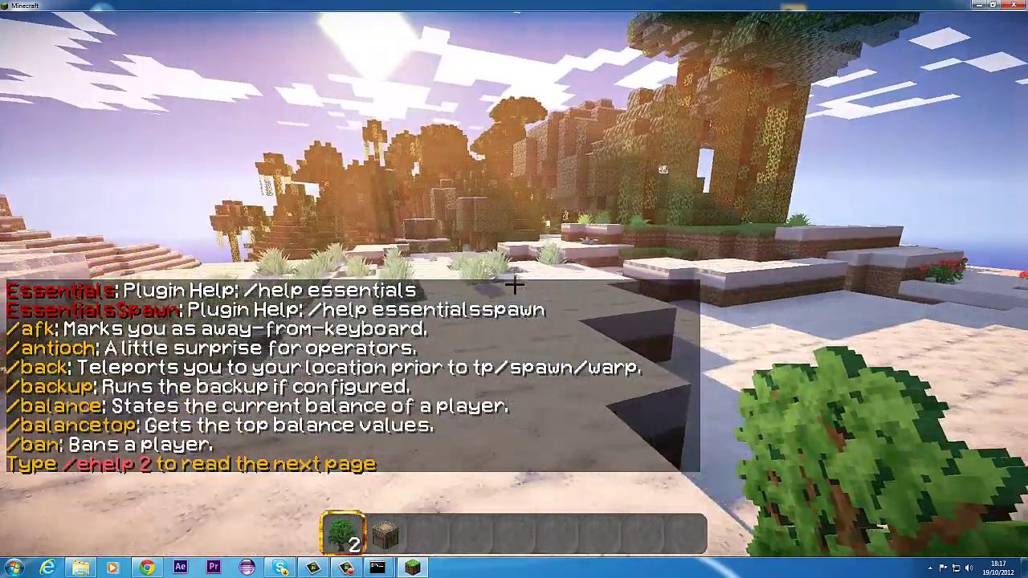
key(t)
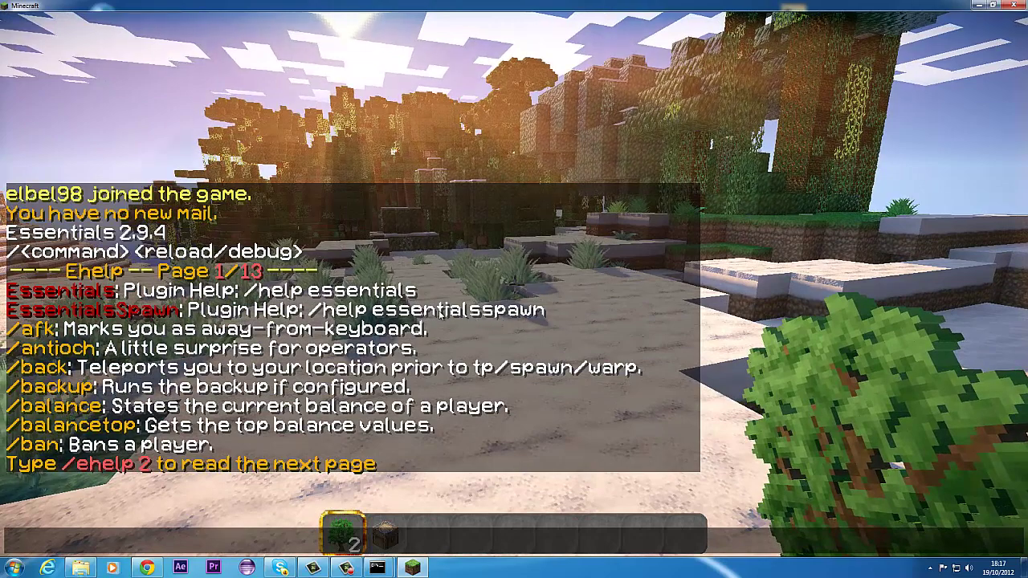
key(Escape)
- Mark the player as away with the /afk command and walk forward to end the AFK status
key(slash)
text(afk)
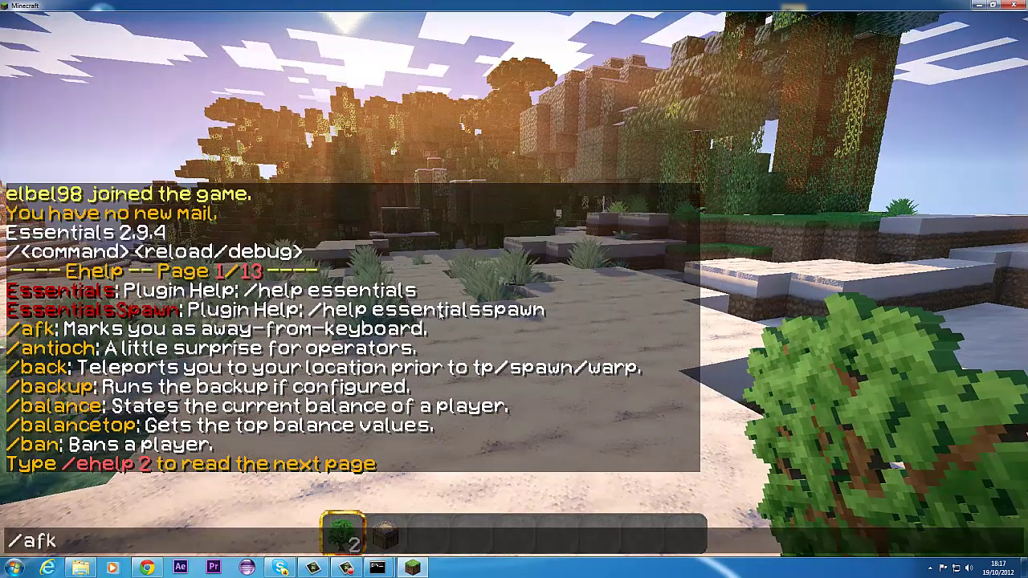
key(Return)
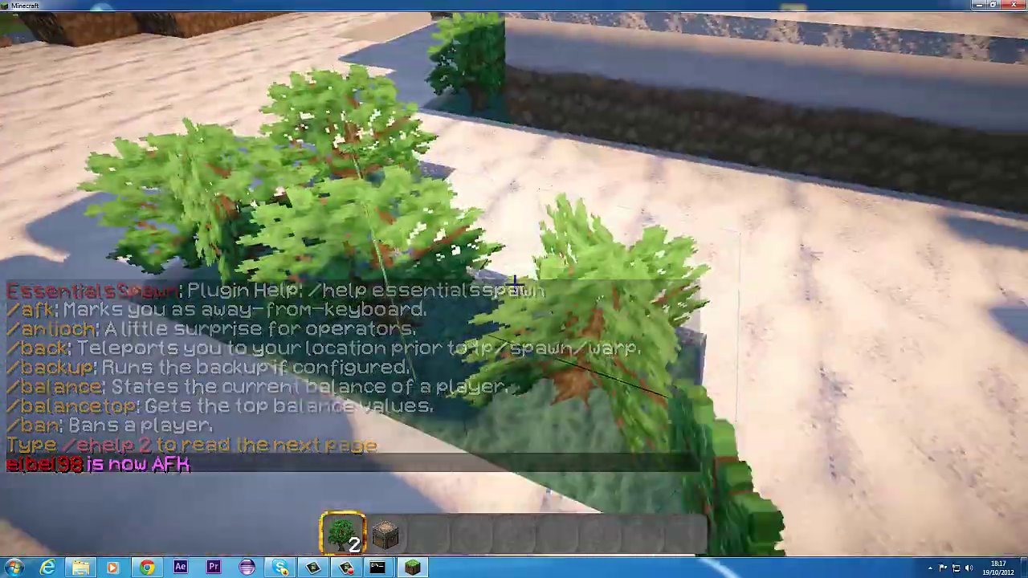
key(w)
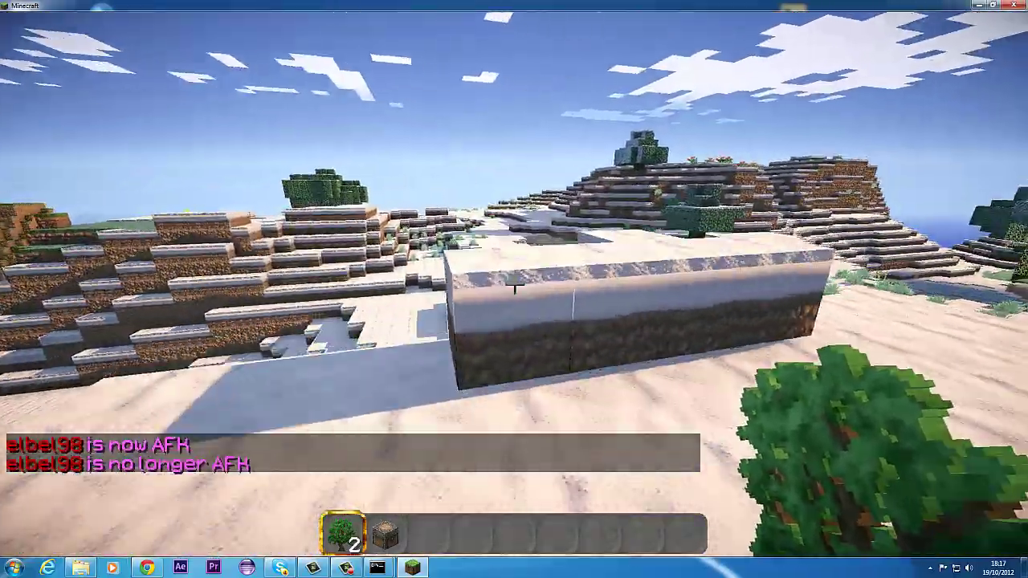
text(/afk)
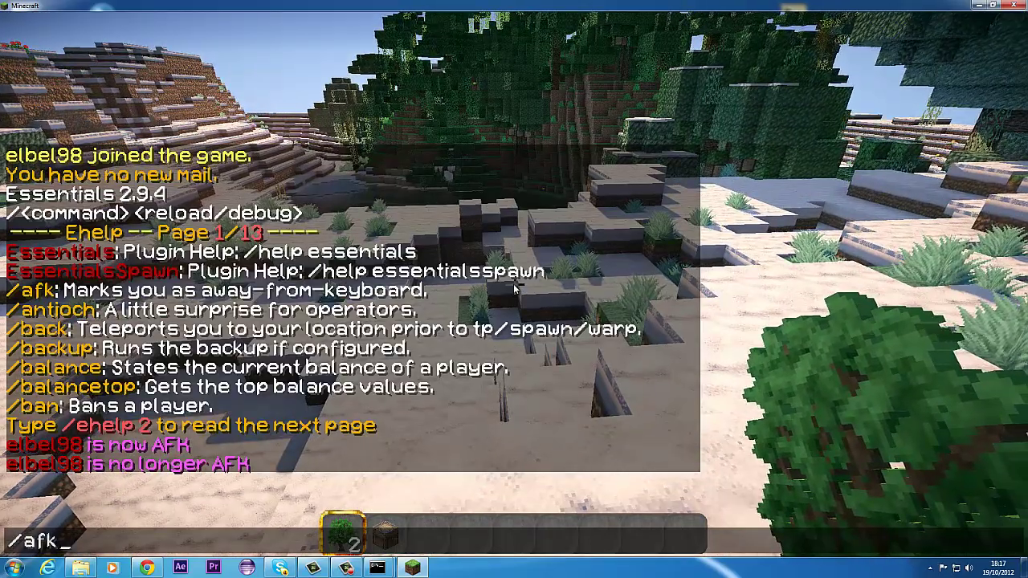
key(Escape)
key(t)
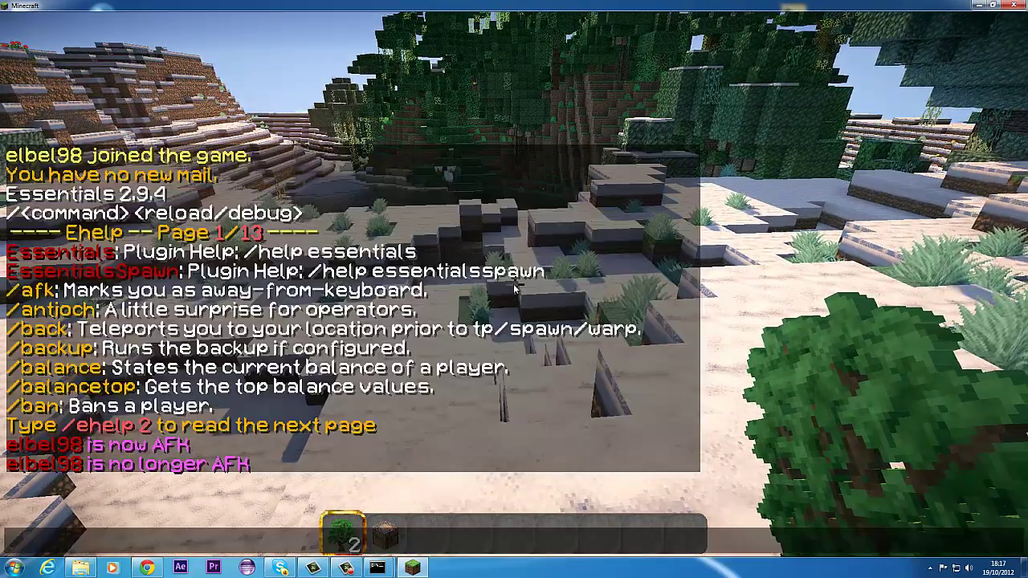
key(Escape)
- Save the player's current position as home with the /sethome command
key(slash)
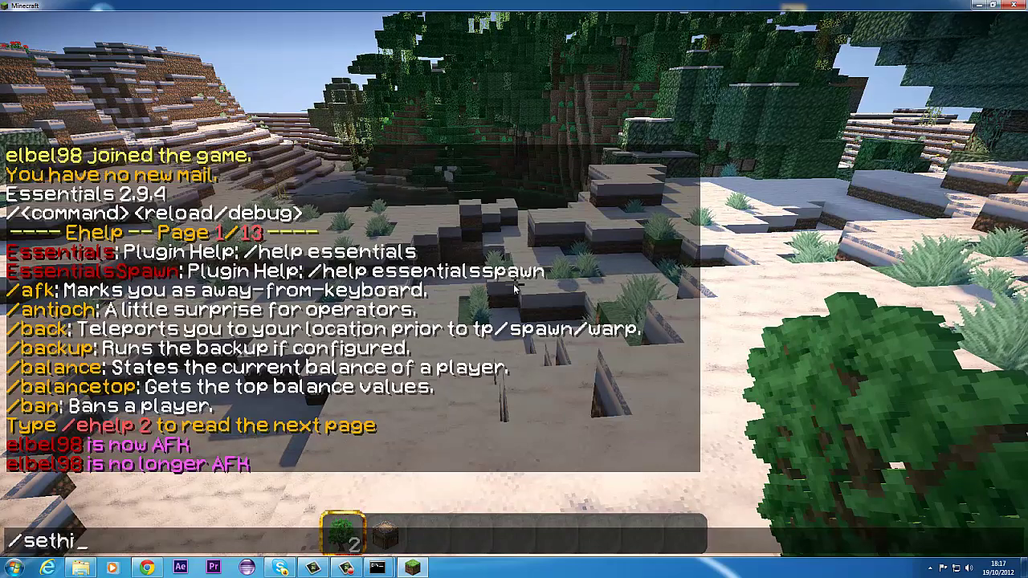
text(sethome)
key(Return)
- Teleport the player to the server's spawn point with the /spawn command
key(slash)
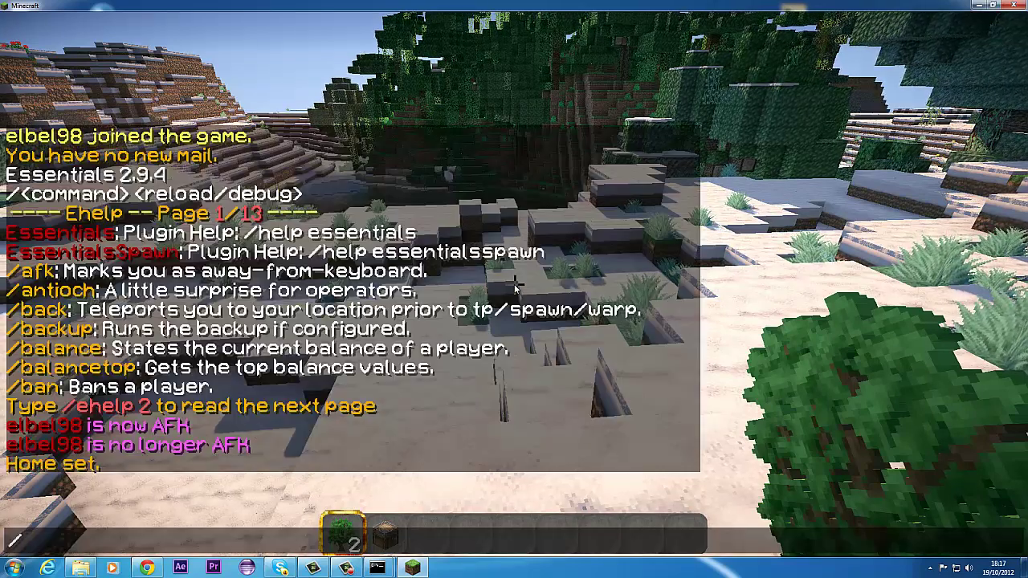
key(Return)
key(t)
key(Up)
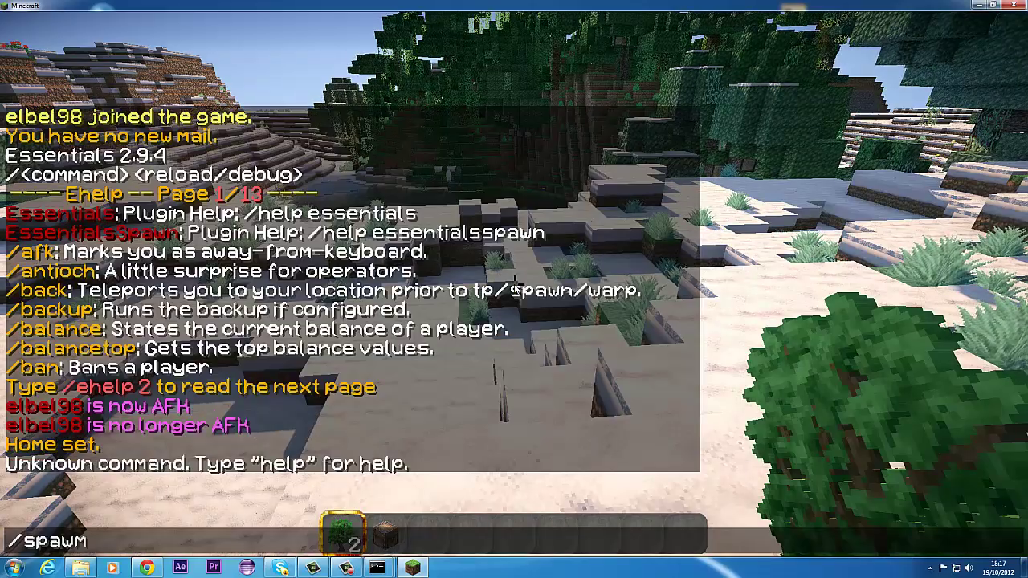
key(Return)
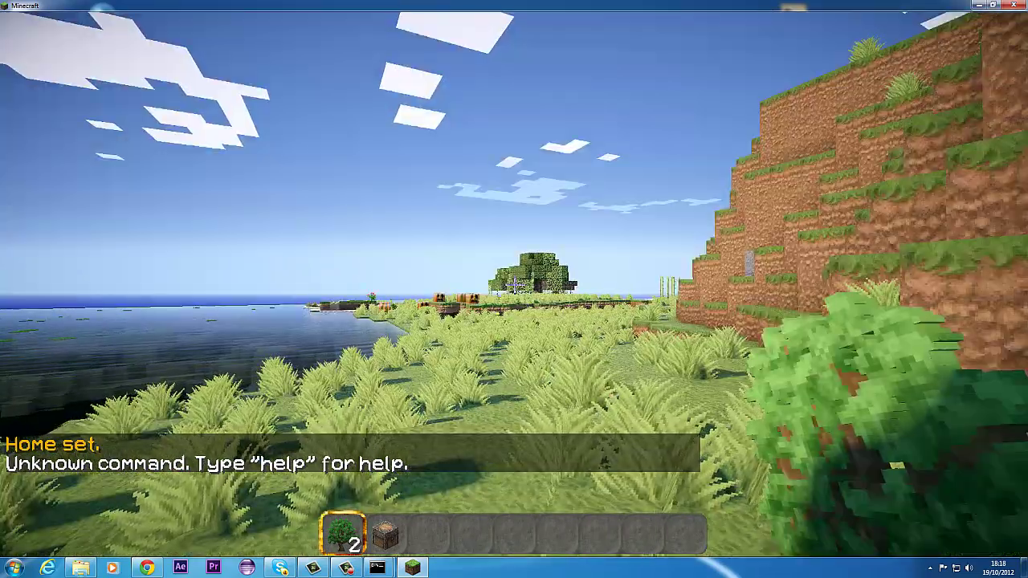
- Return the player to the location before the teleport with /back and walk on across the terrain
key(slash)
text(b)
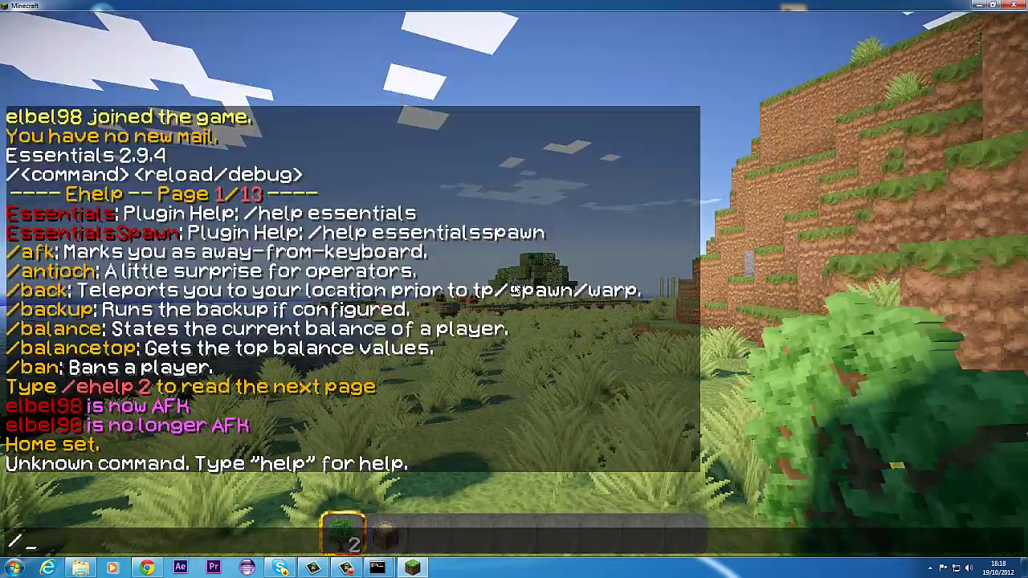
text(ack)
key(Return)
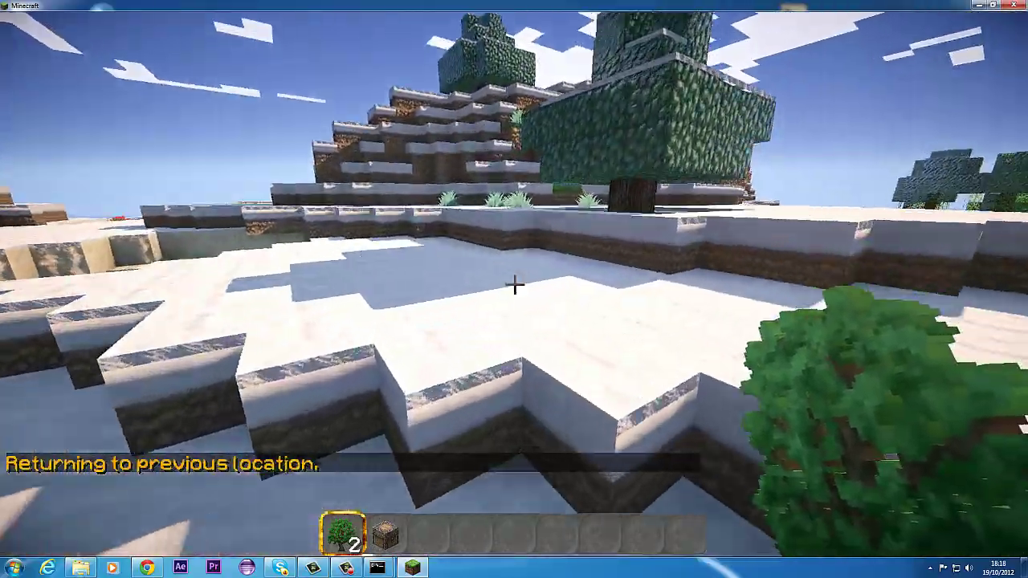
key(w)
key(space)
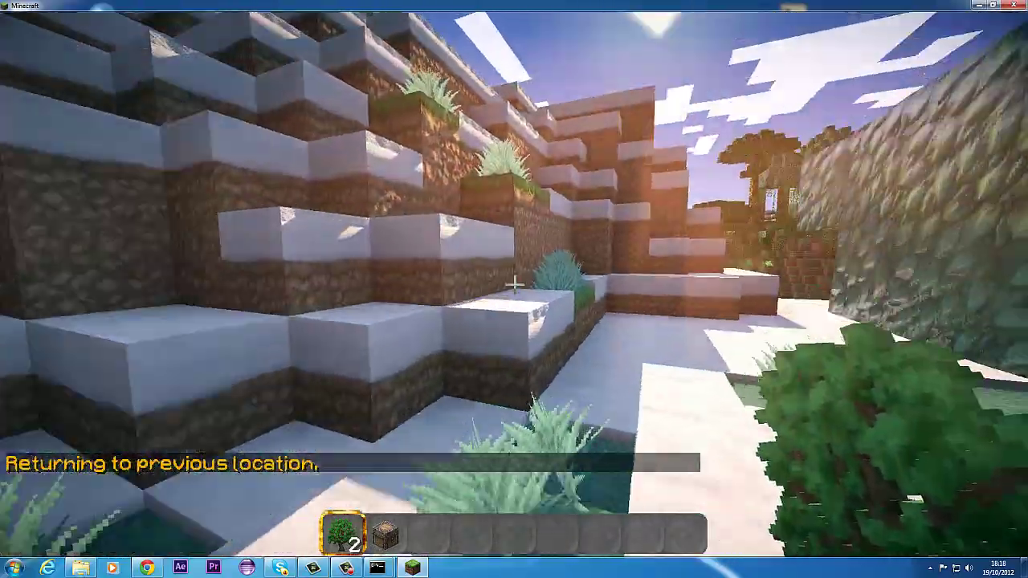
- Check the player's money with the /balance command
key(t)
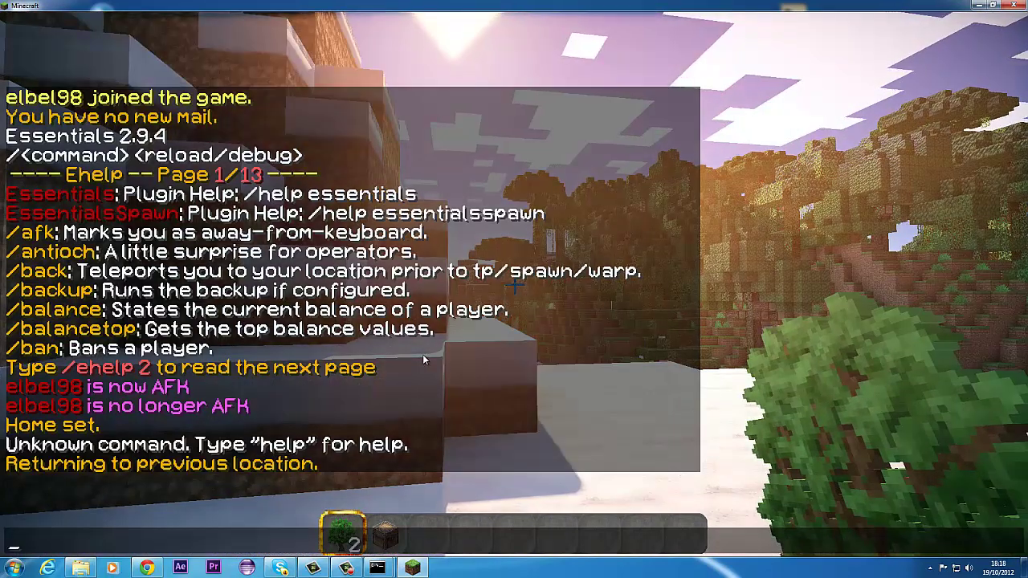
text(/)
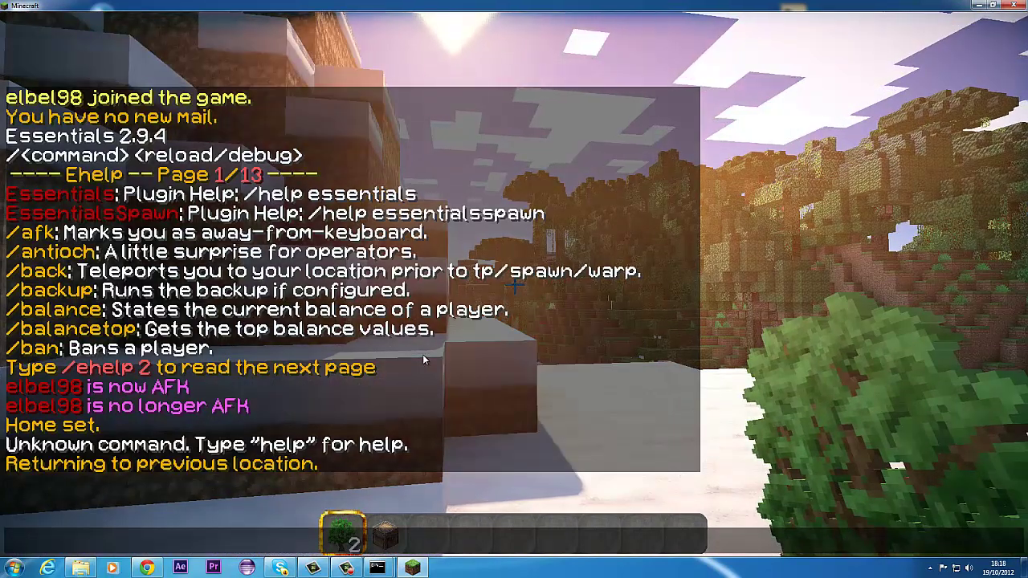
text(balance)
key(Return)
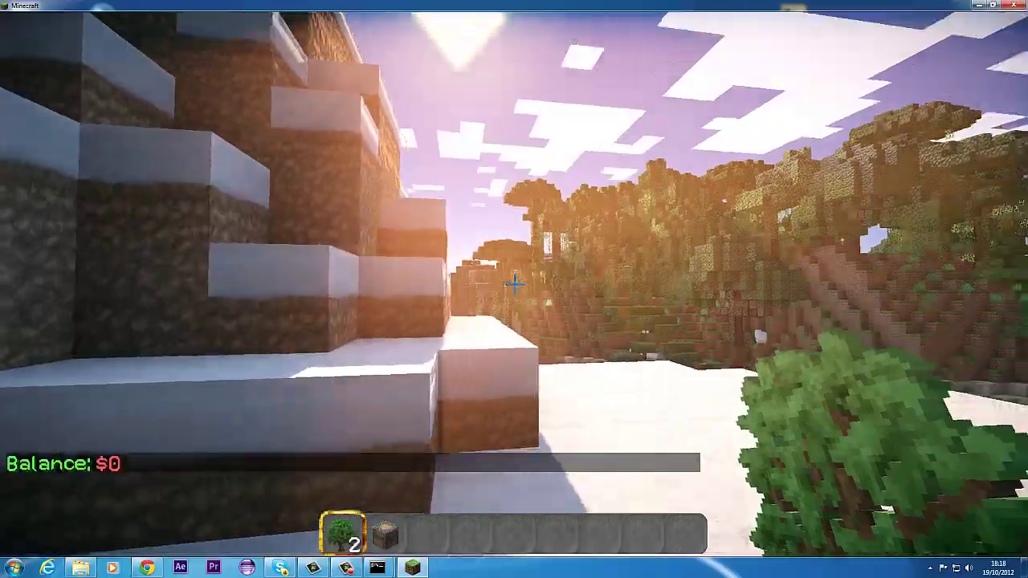
key(w)
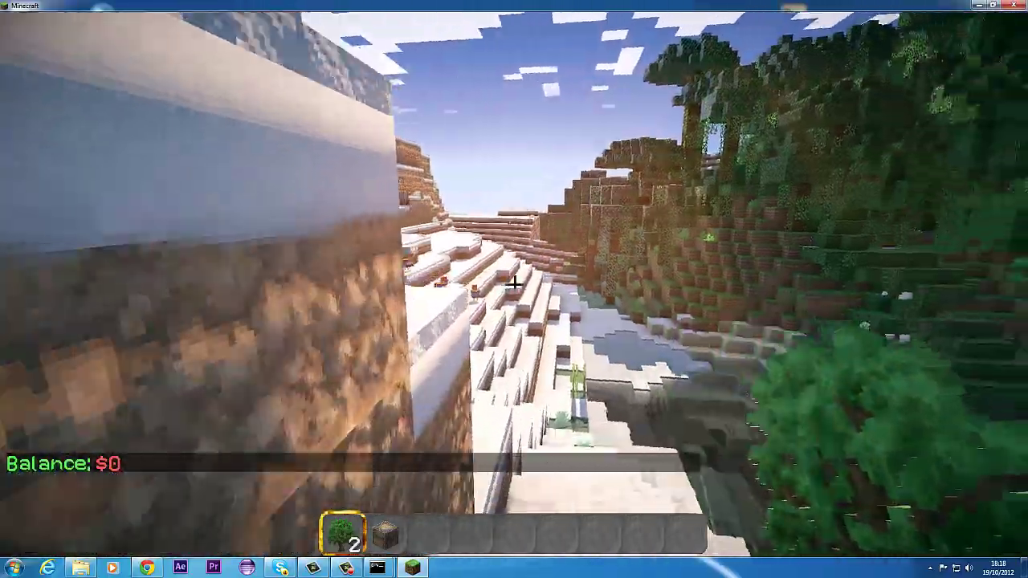
- Walk onto the open snowy ground and place the wooden block from the hotbar there
key(w)
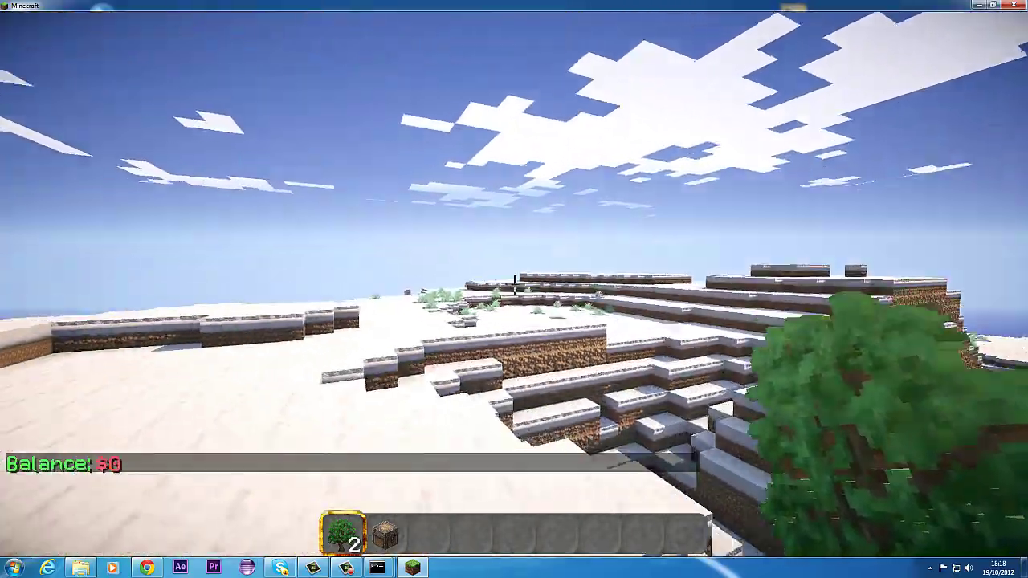
scroll(514, 284, down, 3)
scroll(514, 284, up, 2)
key(w)
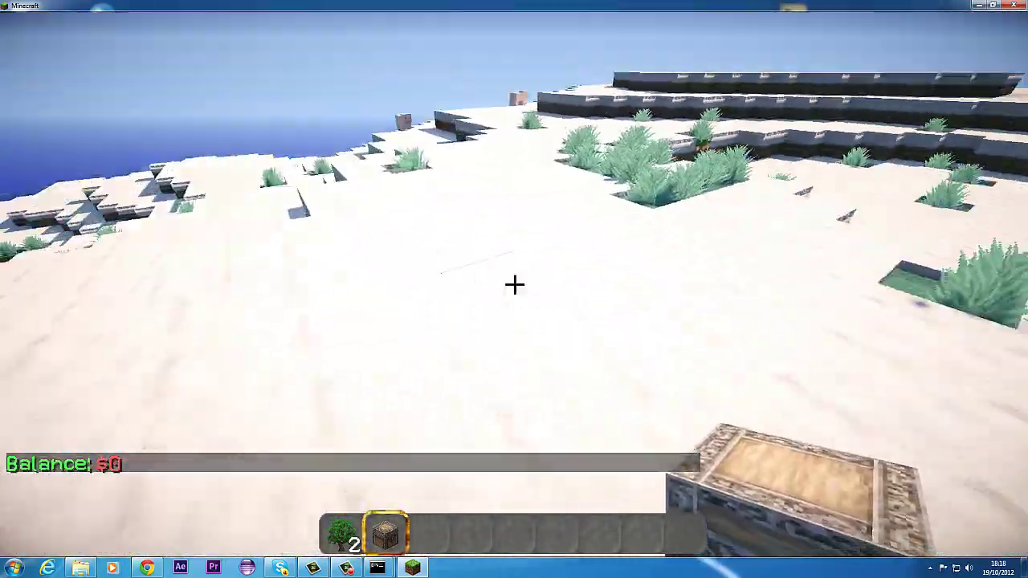
right_click(514, 285)
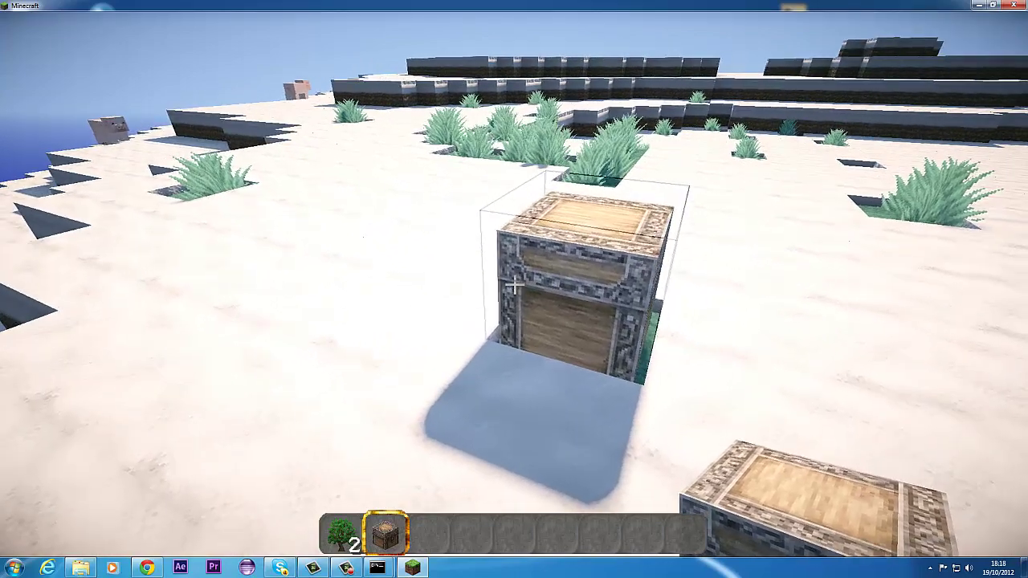
- Ban the player notch from the server with the /ban command
key(t)
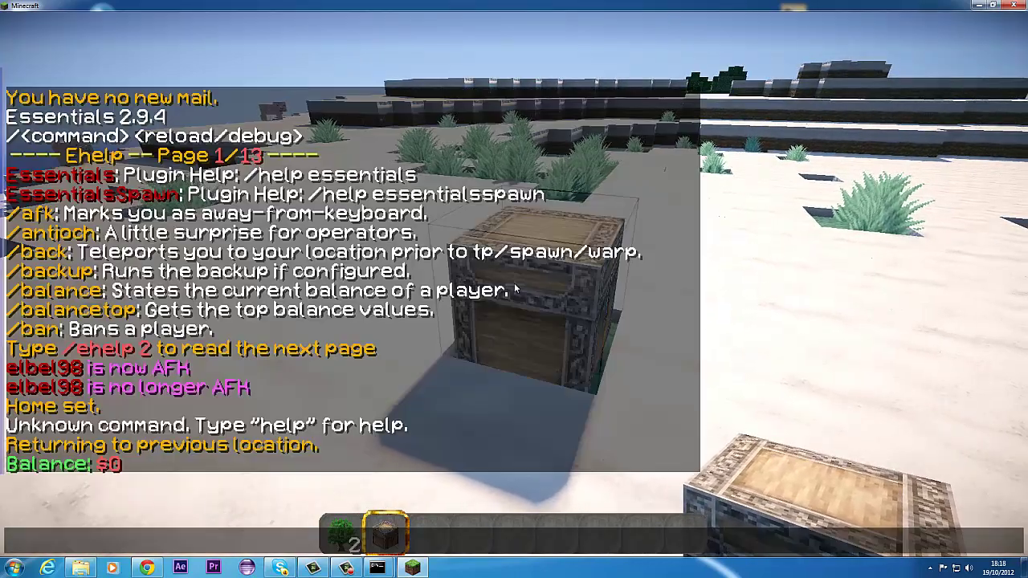
text(/ban notch)
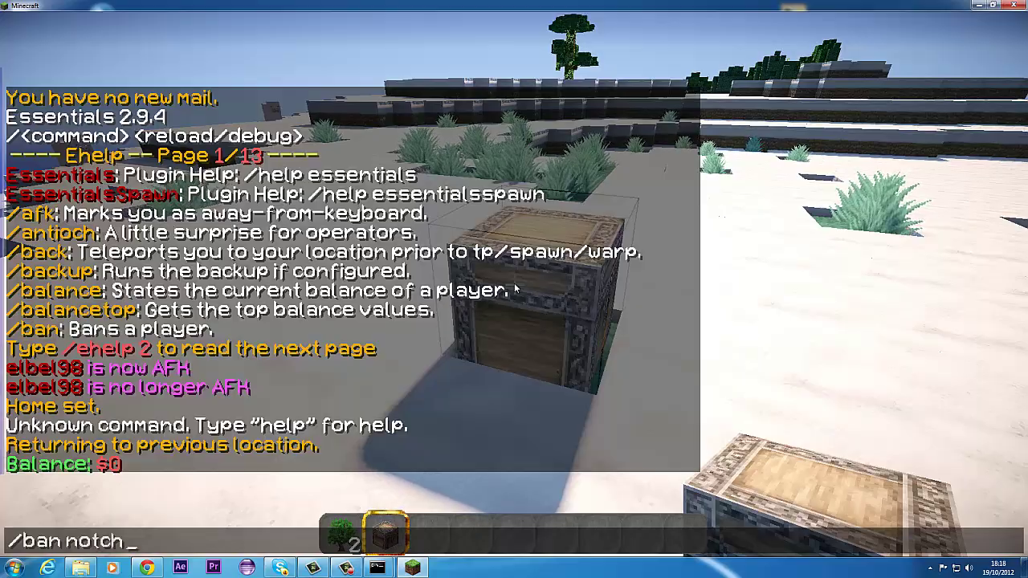
key(Return)
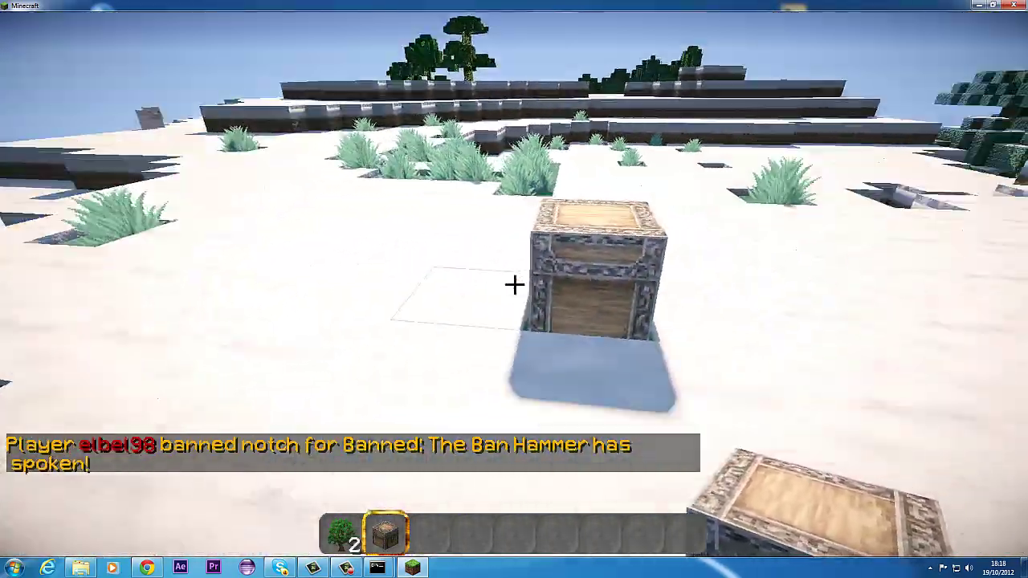
- List the server's highest player balances with the /balancetop command
key(t)
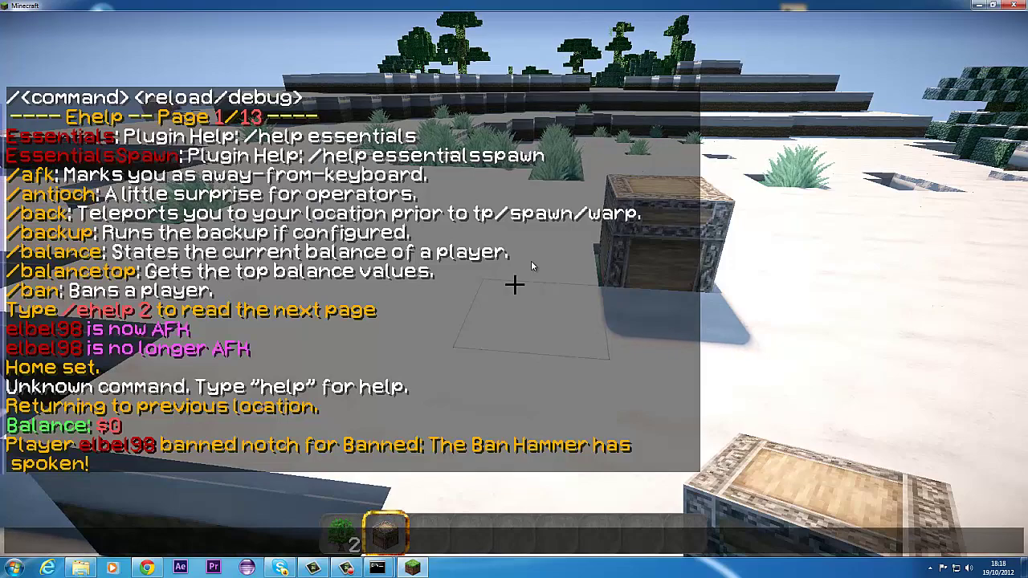
text(/bak)
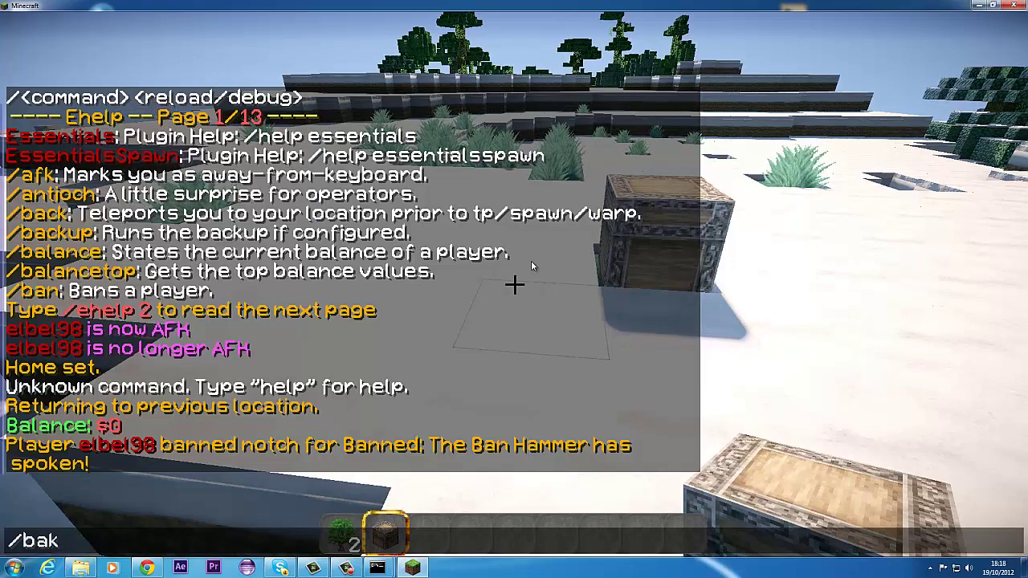
key(BackSpace)
text(lancetop)
key(Return)
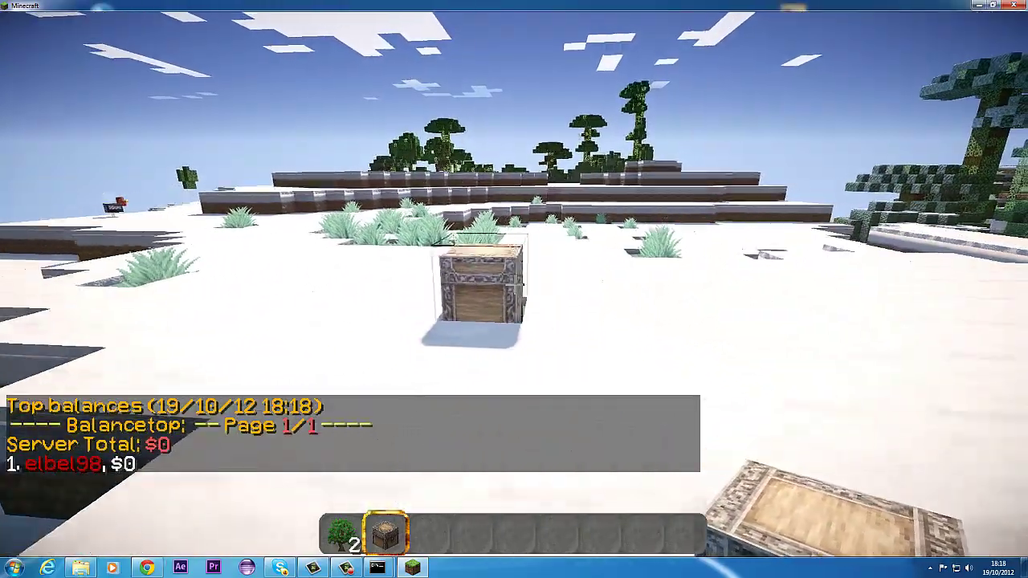
- Show page 2 of the Essentials command help with /ehelp 2
key(slash)
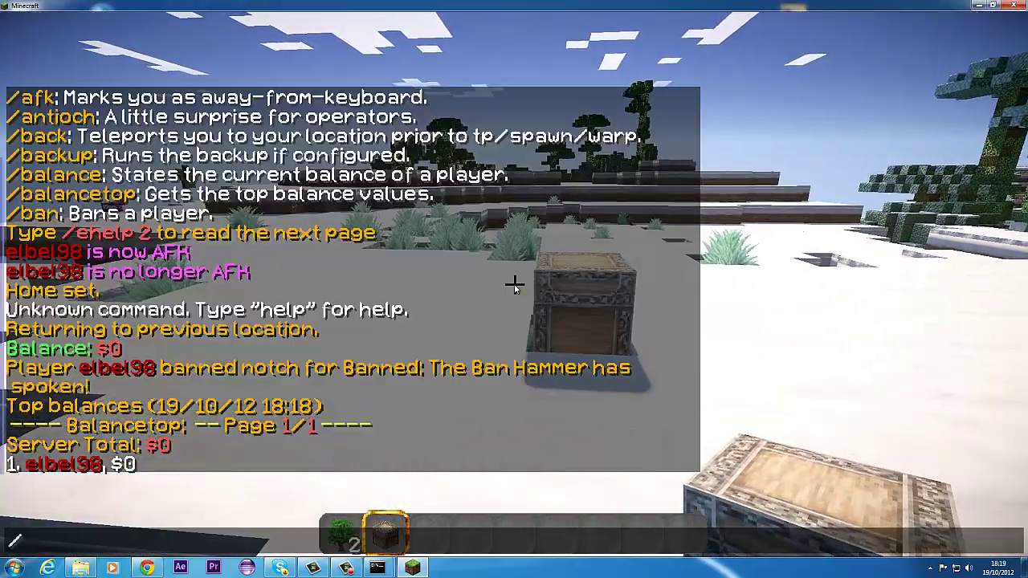
text(ehelp 2)
key(Return)
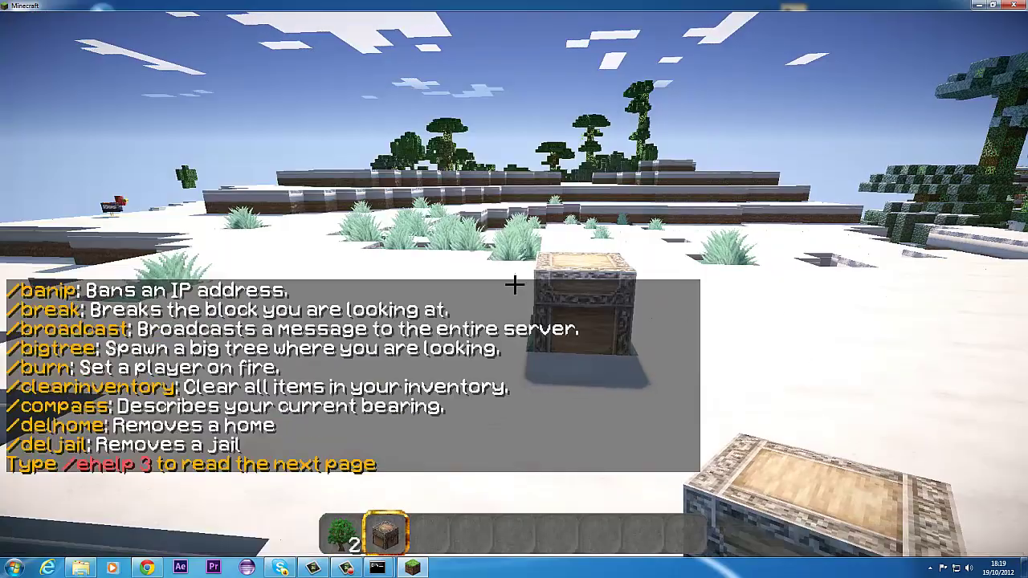
- Walk past the placed block and run /bigtree without a tree type while looking at the snow
key(w)
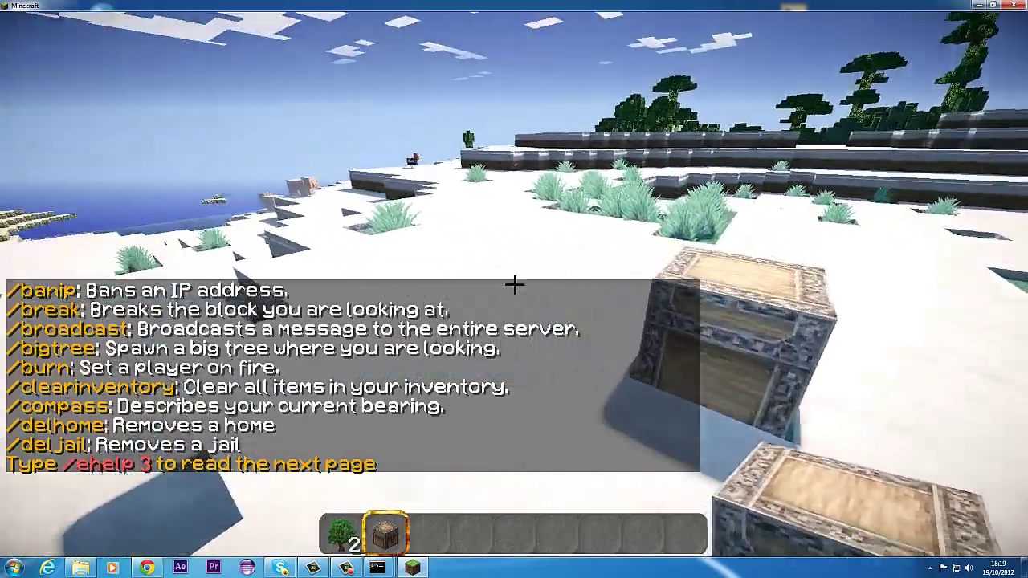
key(w)
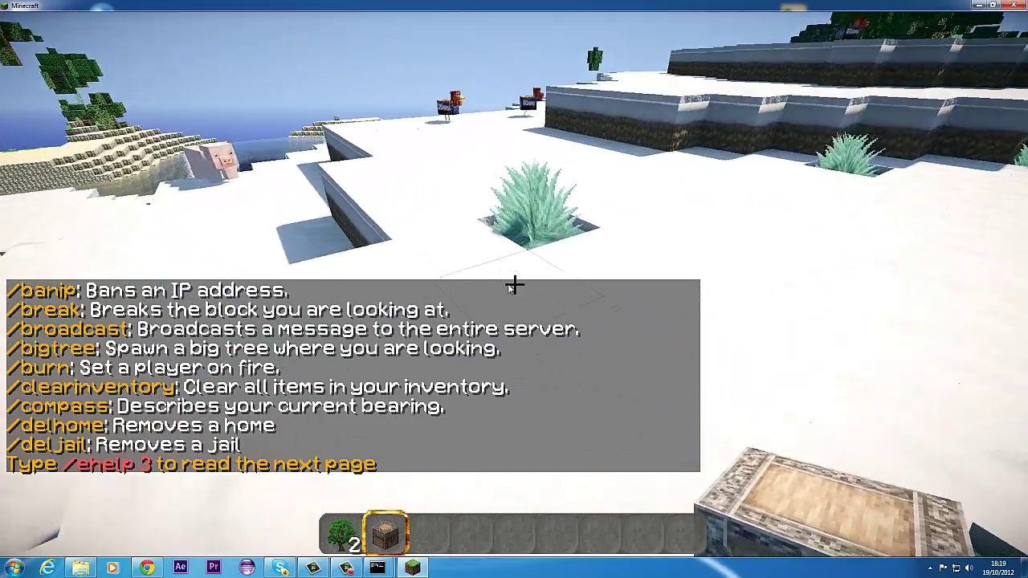
key(slash)
text(bigt)
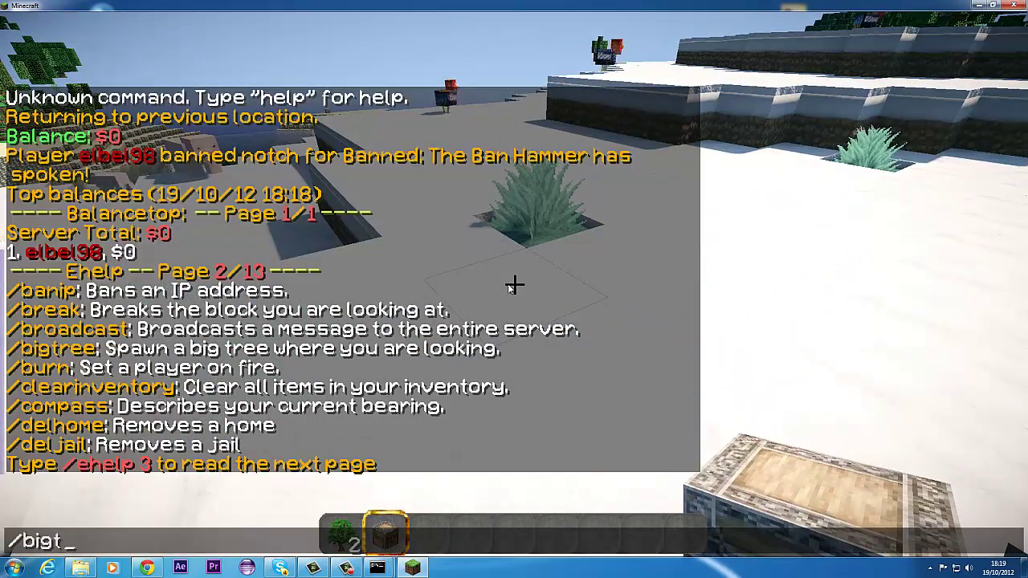
text(ree)
key(Return)
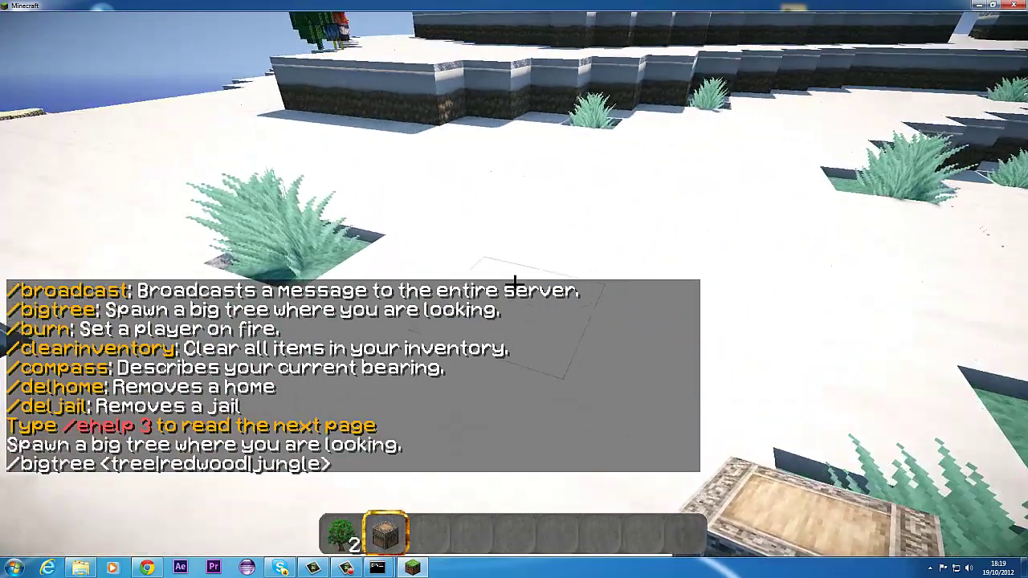
- Switch to an empty hotbar slot and try to spawn a big tree on the snow with /bigtree tree
key(6)
key(t)
key(Up)
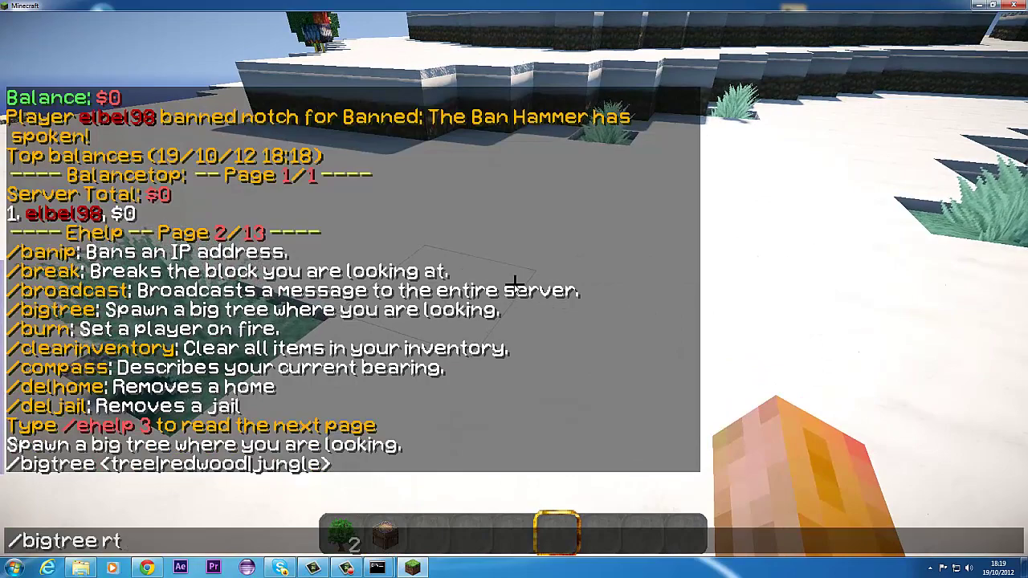
text(trre )
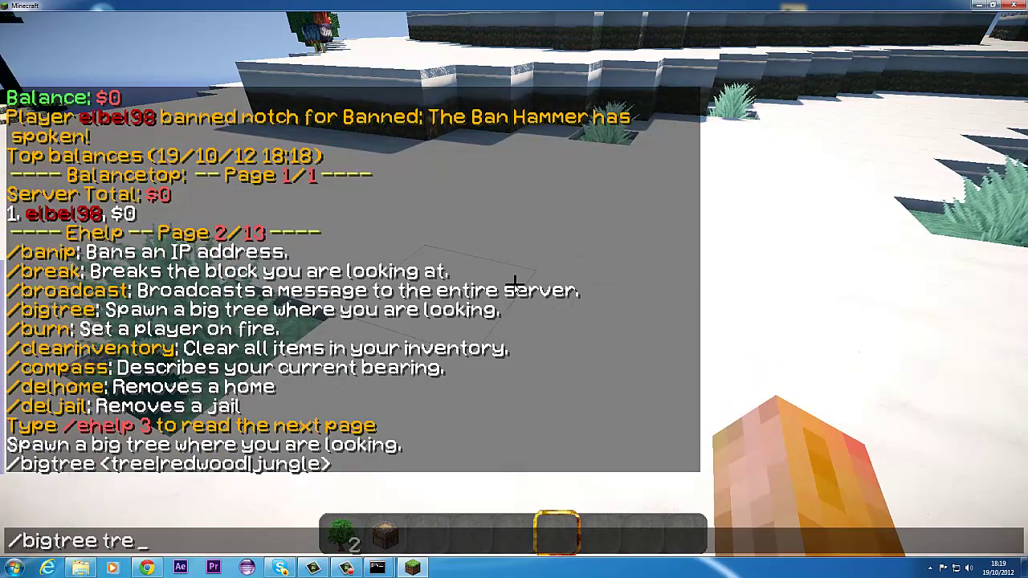
text(e)
key(Return)
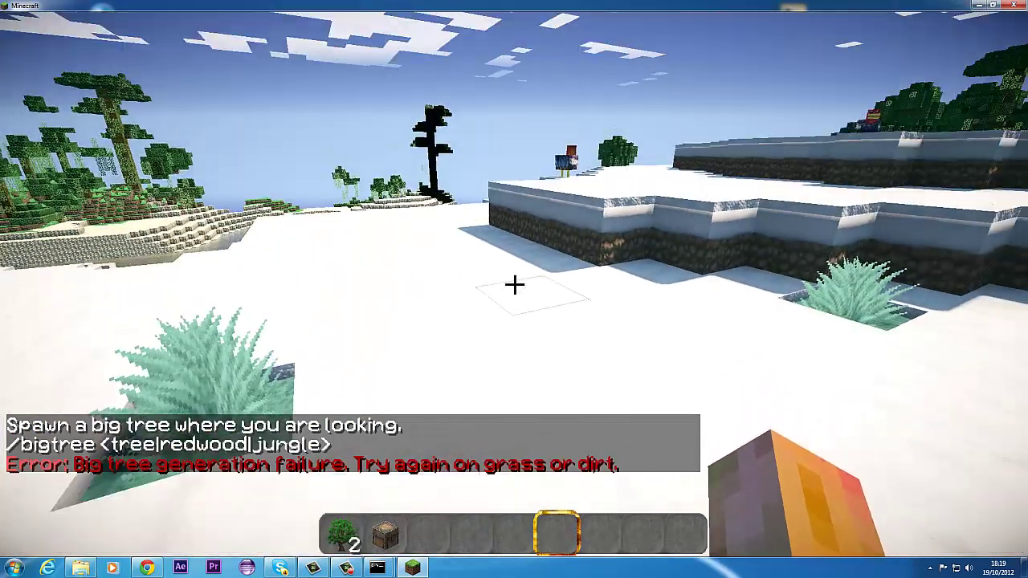
- Take off and fly across the water to the grassy area on the jungle island
key(space)
key(space)
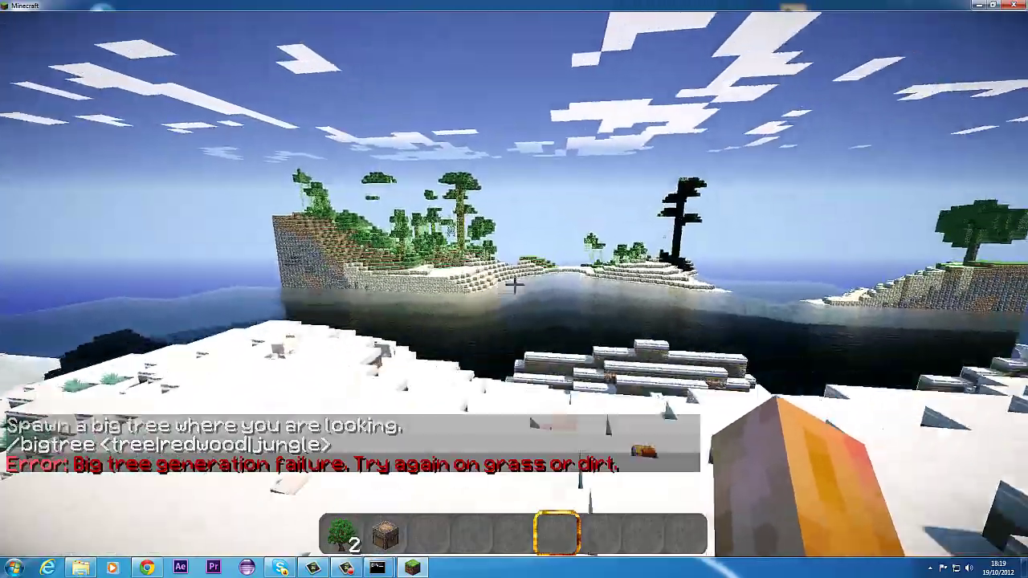
key(ctrl)
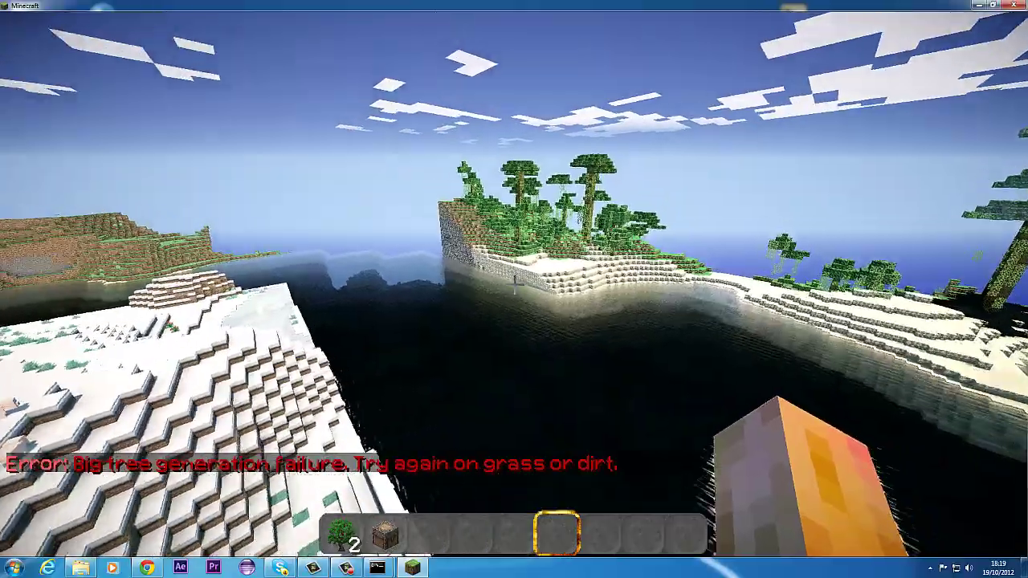
key(ctrl)
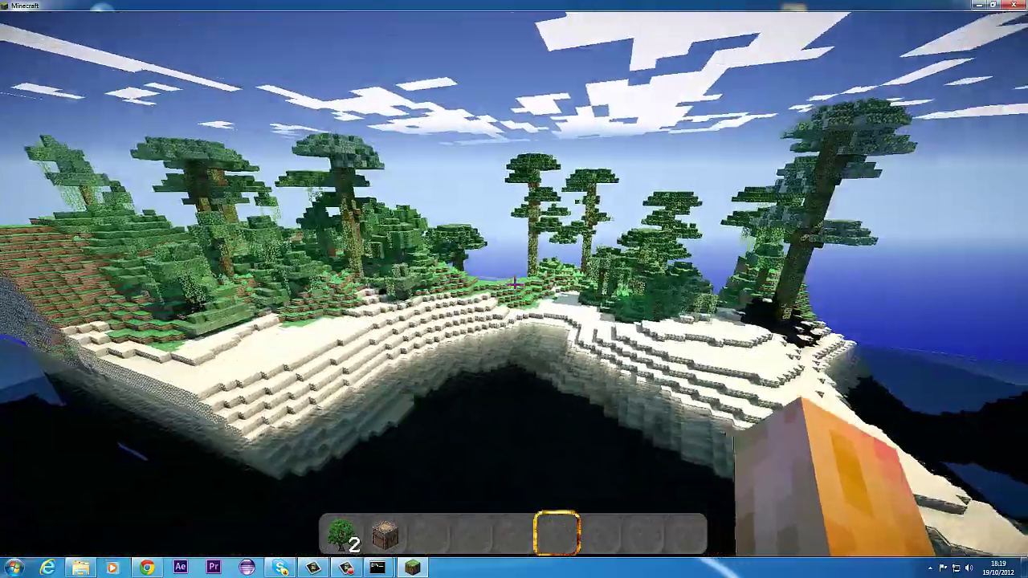
key(w)
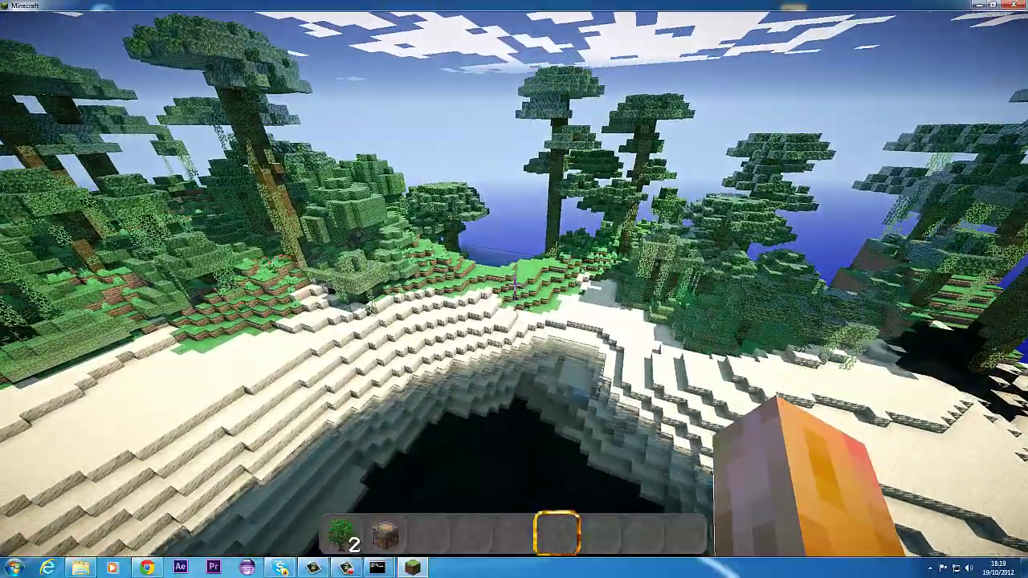
key(w)
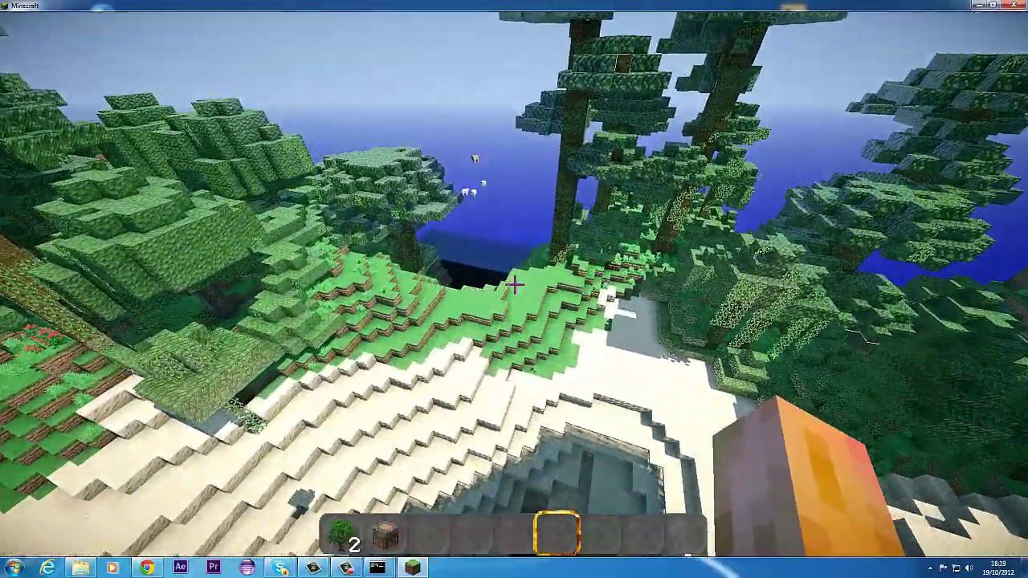
- Go to open grass beside the sandy shore and spawn a big tree there by rerunning the previous /bigtree command
key(w)
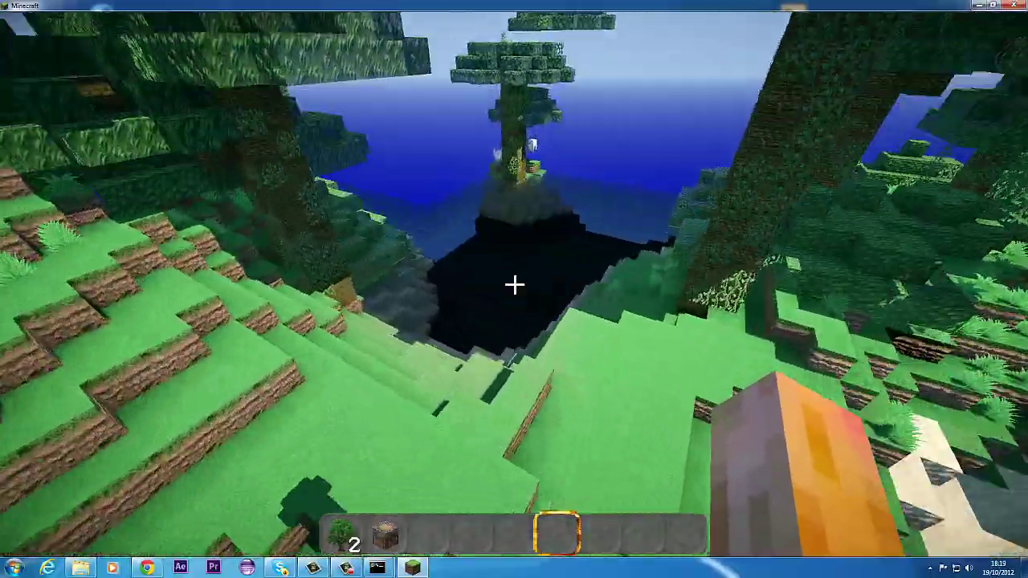
key(w)
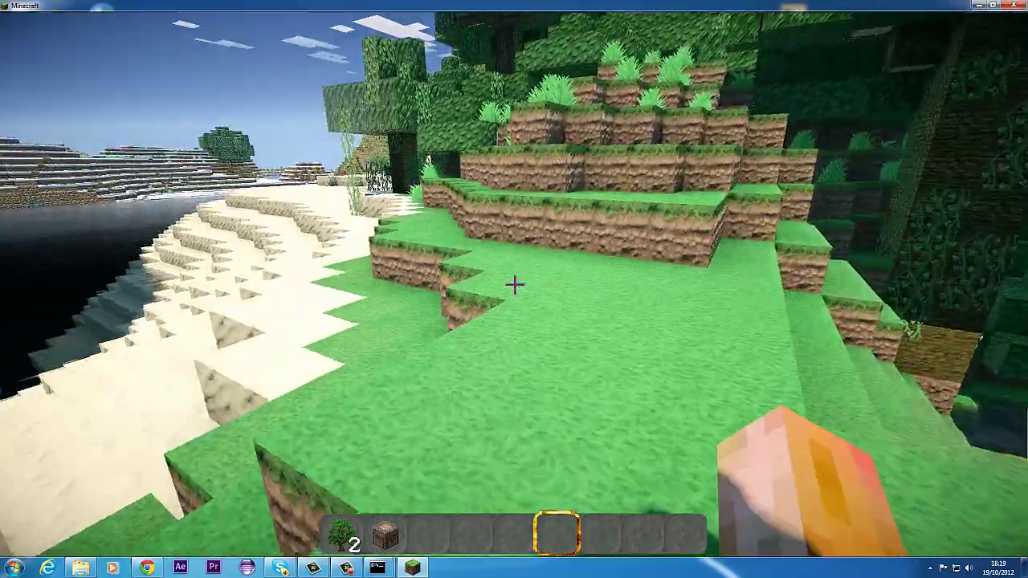
key(t)
key(Up)
key(Return)
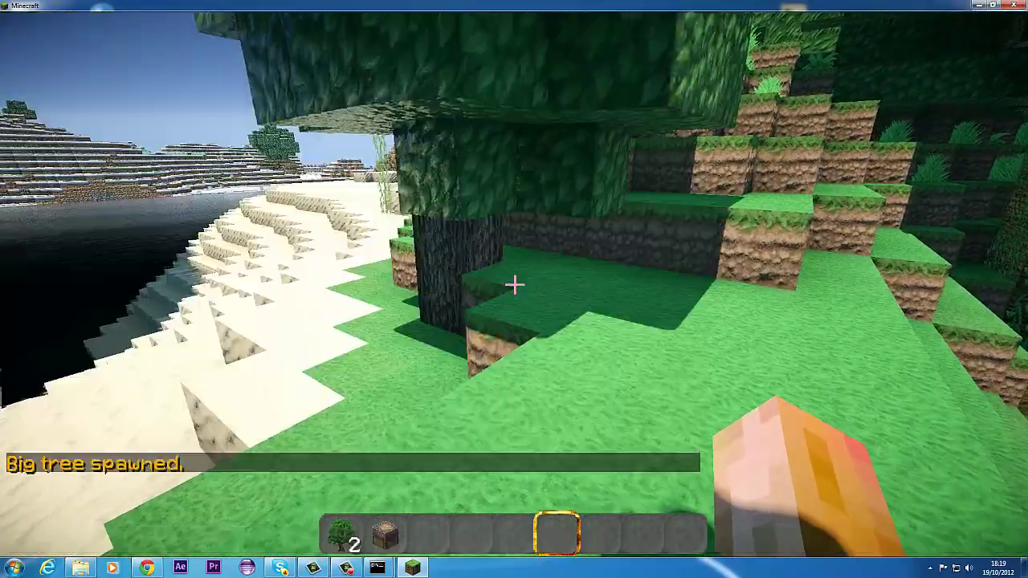
key(space)
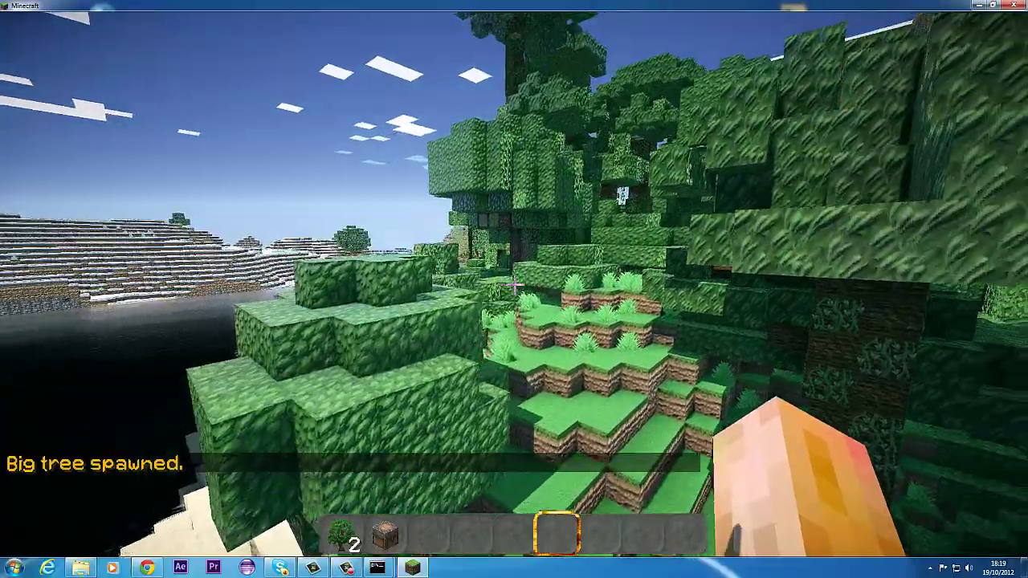
key(shift)
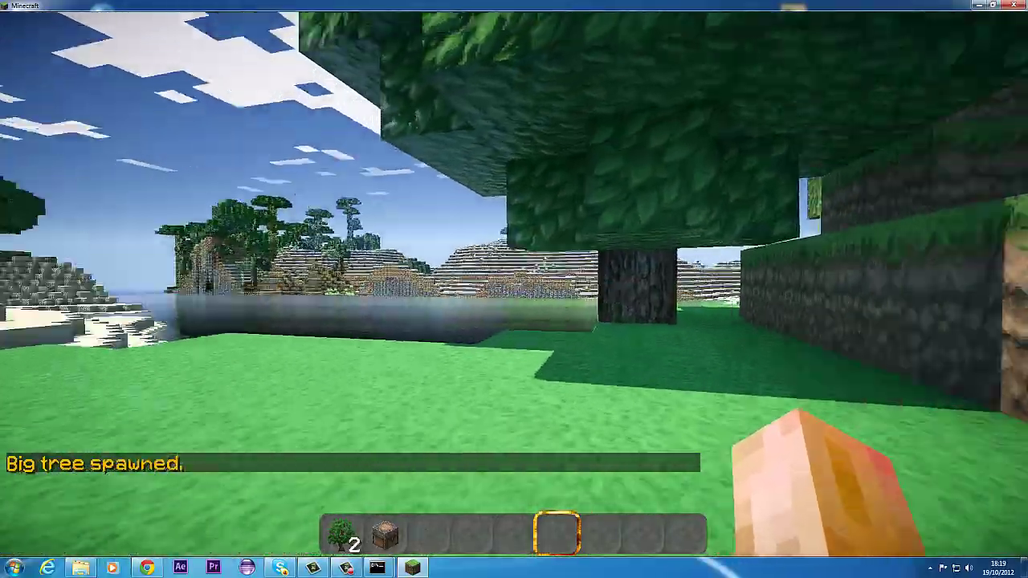
- Clear all items from the inventory with the /ci command and check the inventory
key(t)
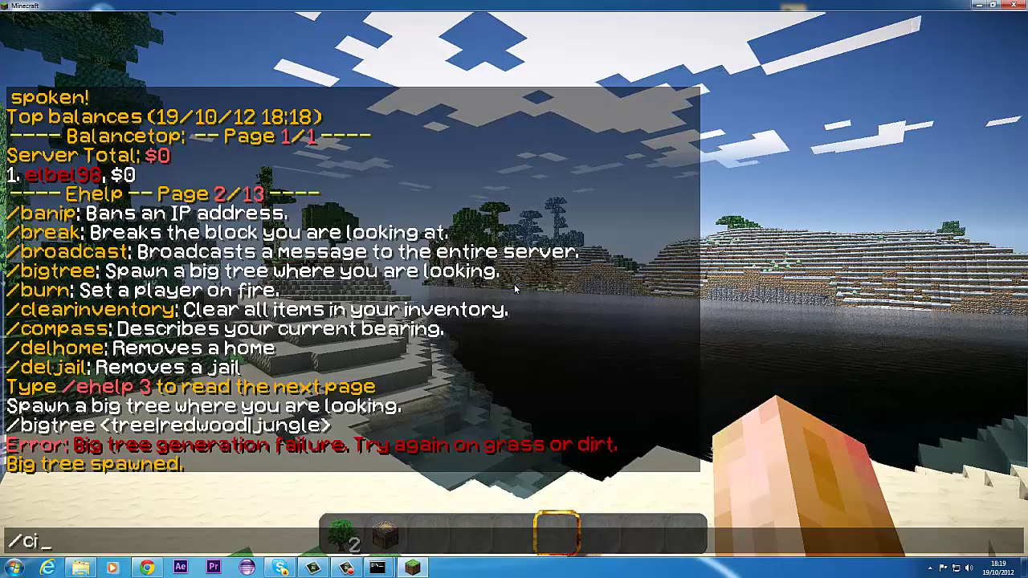
key(Return)
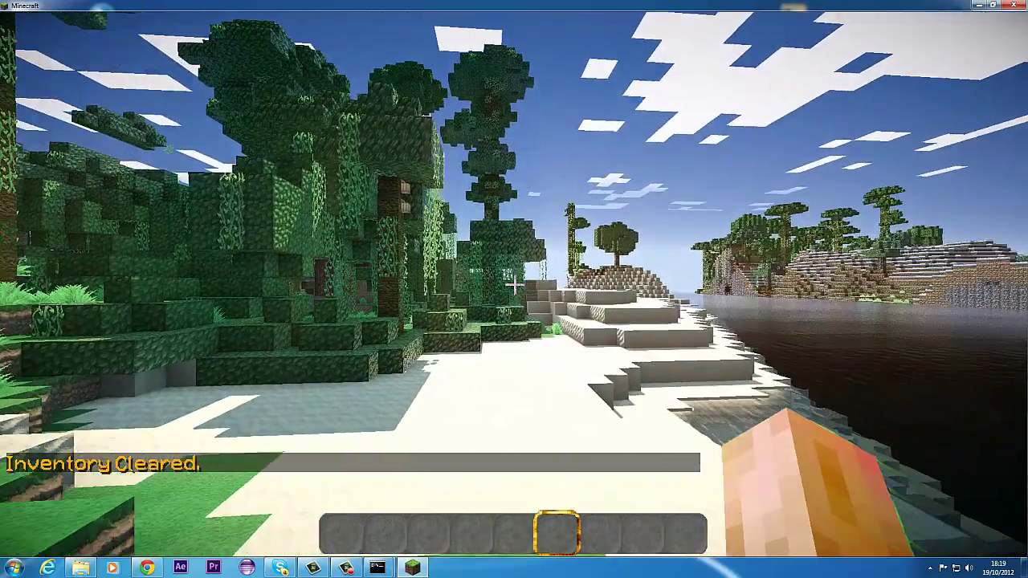
key(e)
key(e)
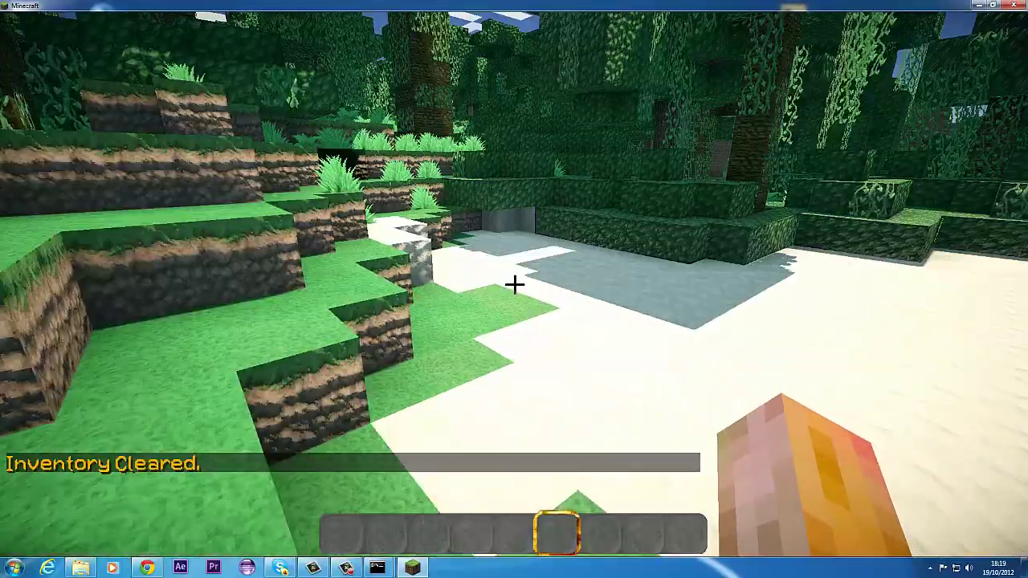
- Broadcast the message "hello" to the entire server with /broadcast
key(slash)
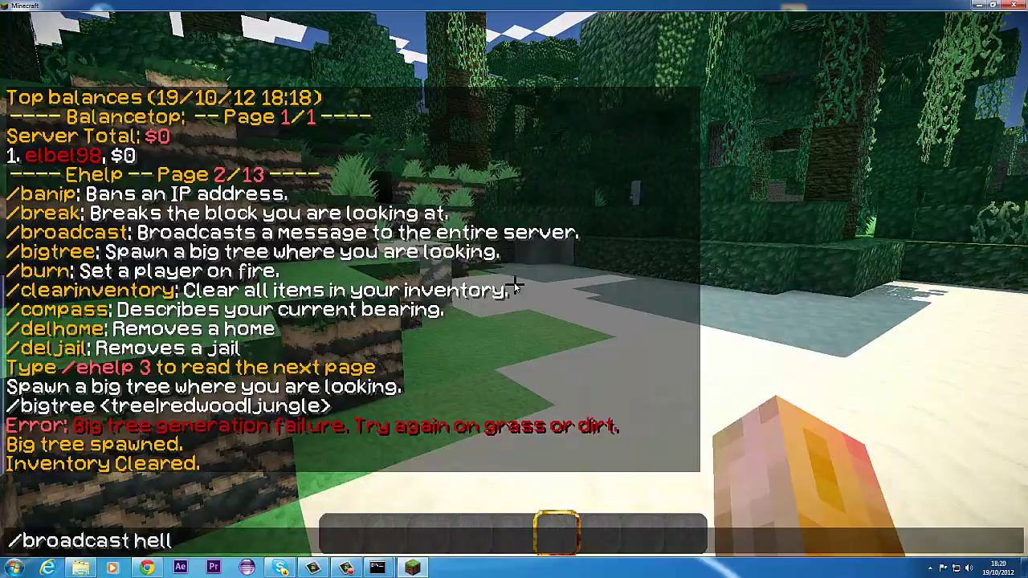
key(Return)
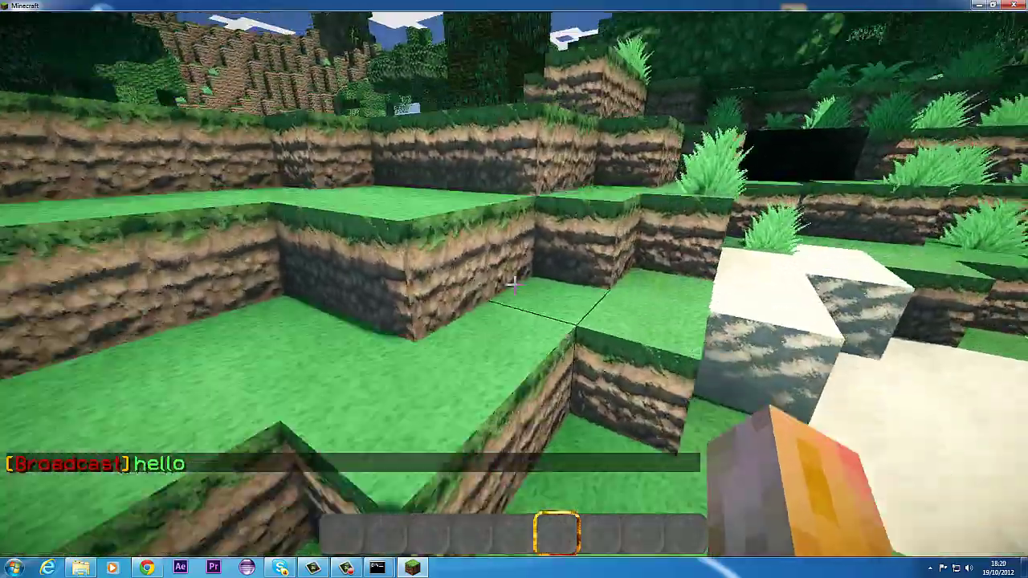
- Travel along the sandy shore to the jungle edge, breaking a sand block on the way
key(w)
key(space)
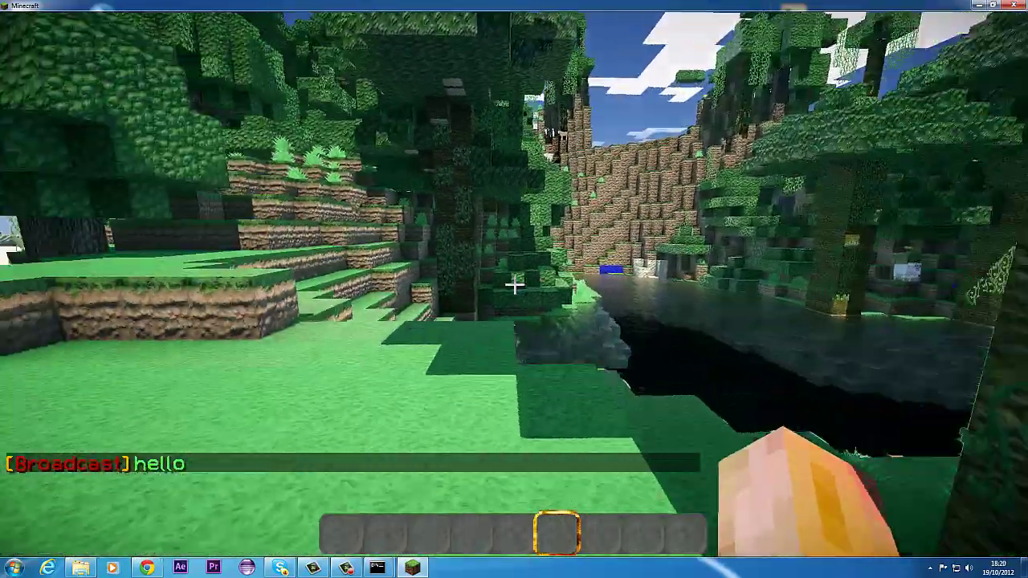
key(ctrl)
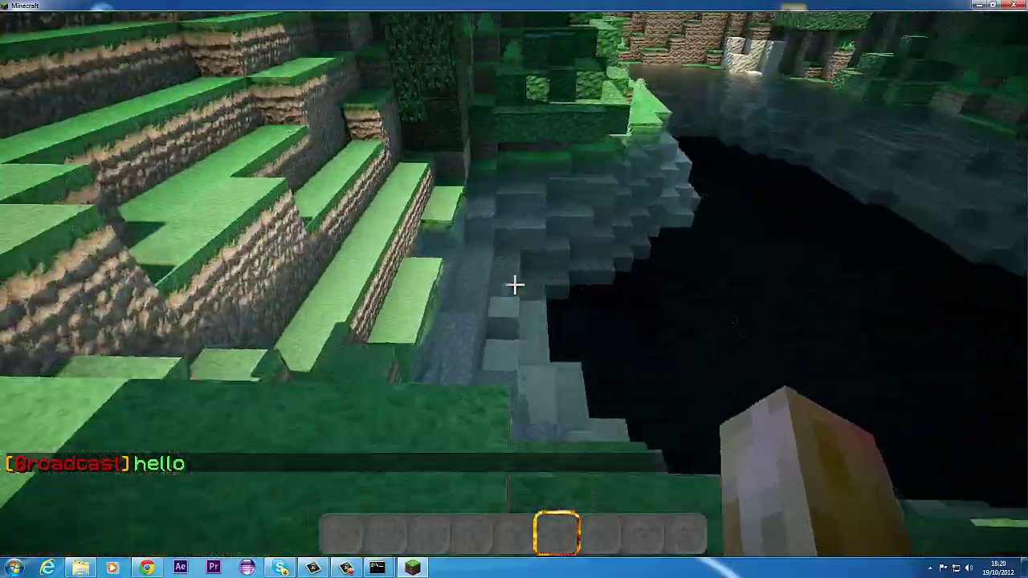
key(w)
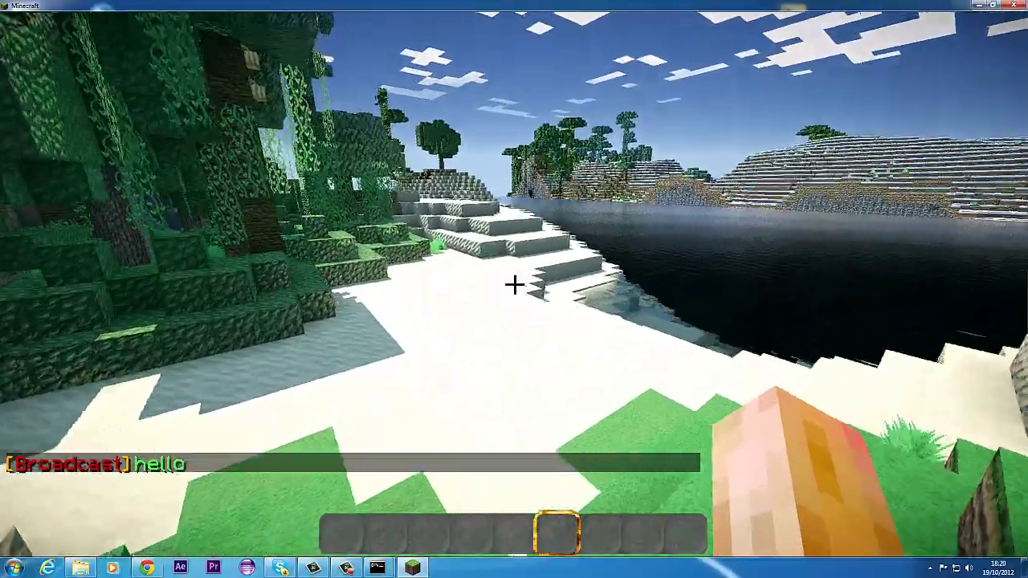
key(w)
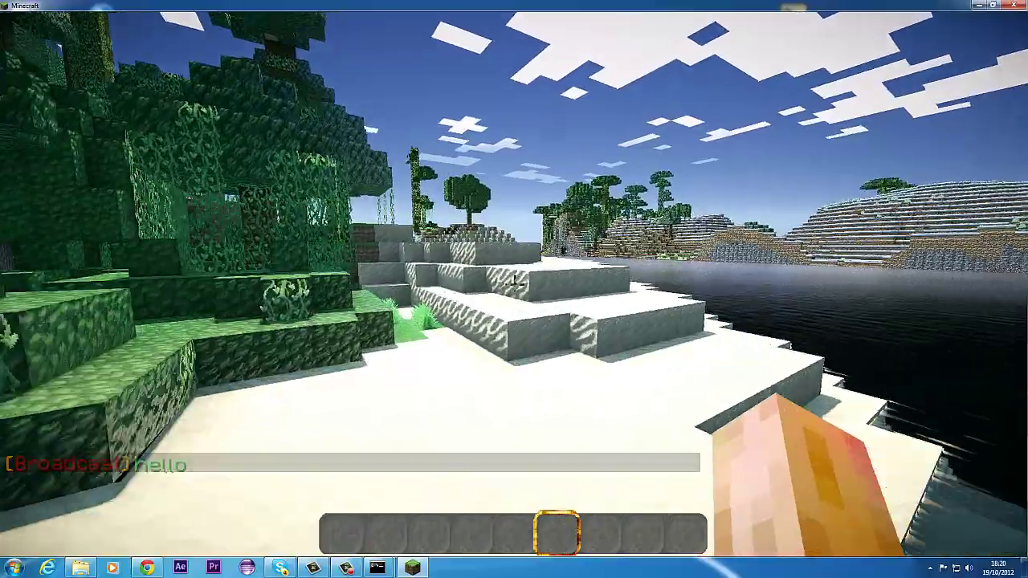
key(w)
key(space)
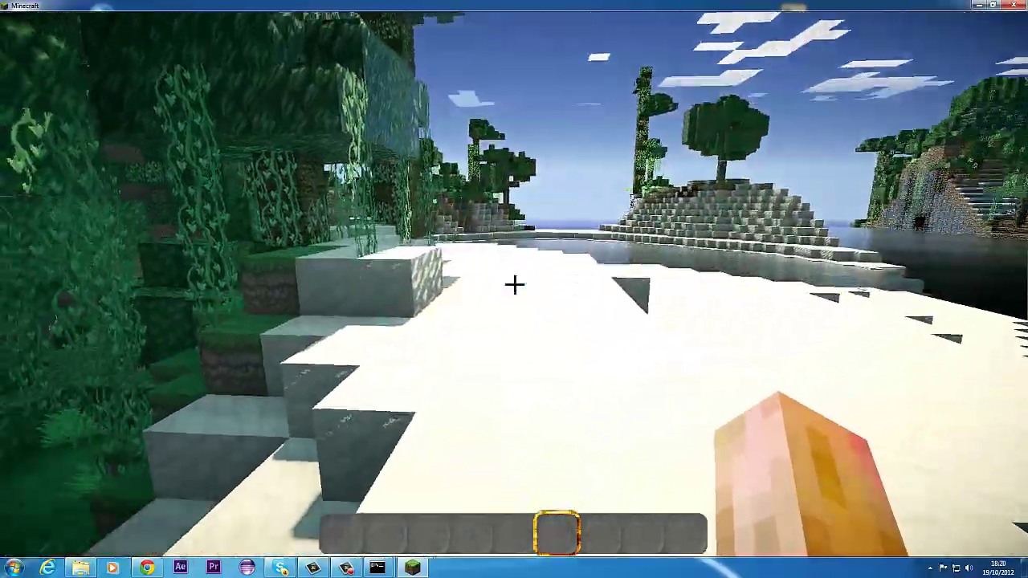
key(w)
click(515, 285)
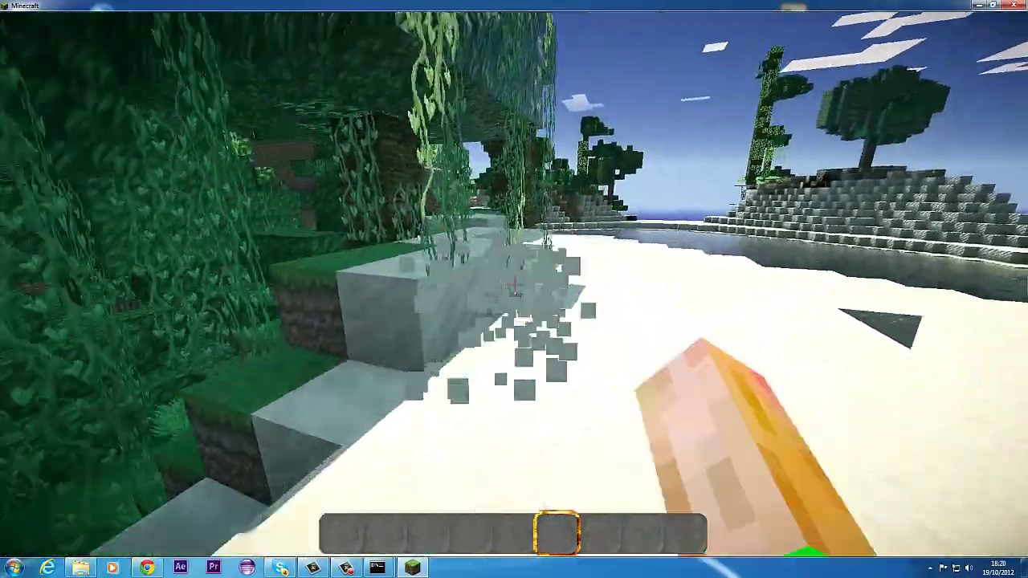
key(w)
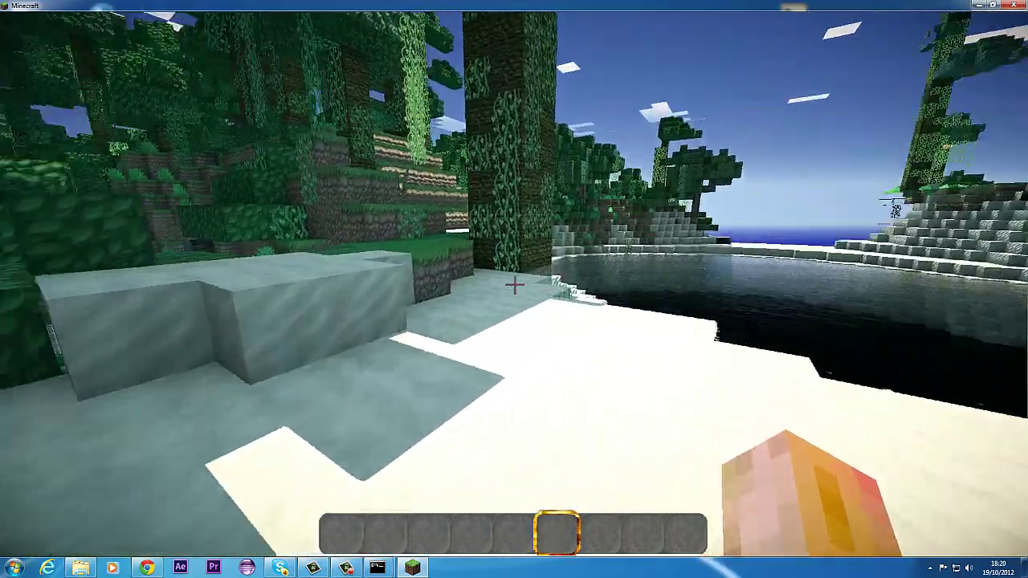
key(t)
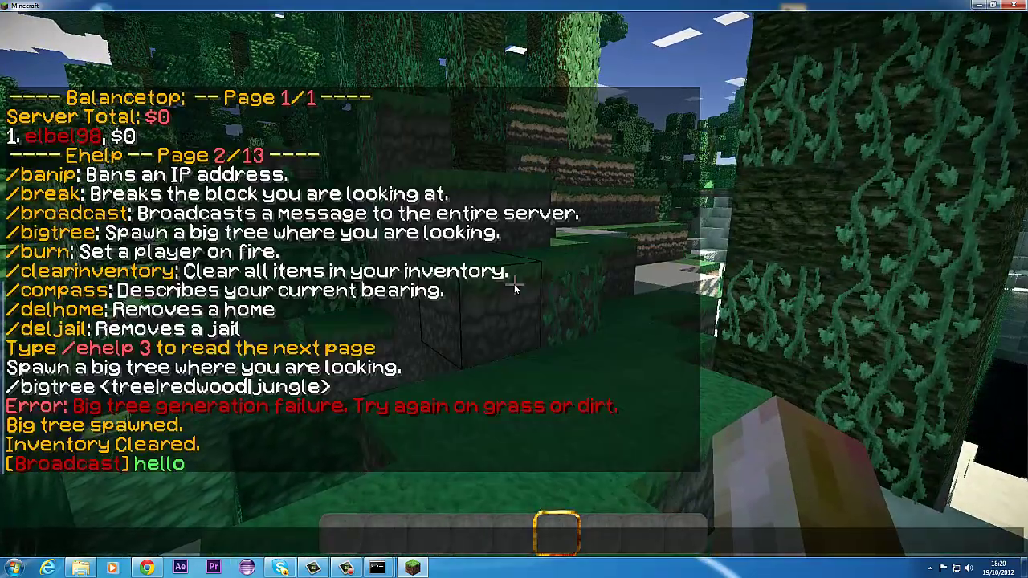
key(Escape)
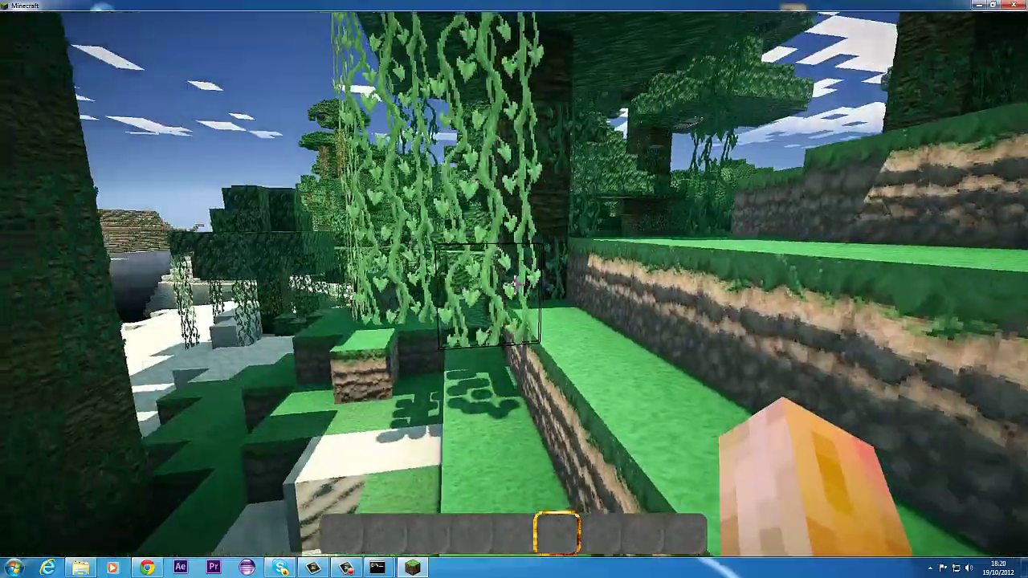
- Pick a grass block from the terrain into the hotbar and move on to the sandy slope by the water
key(w)
middle_click(514, 285)
key(w)
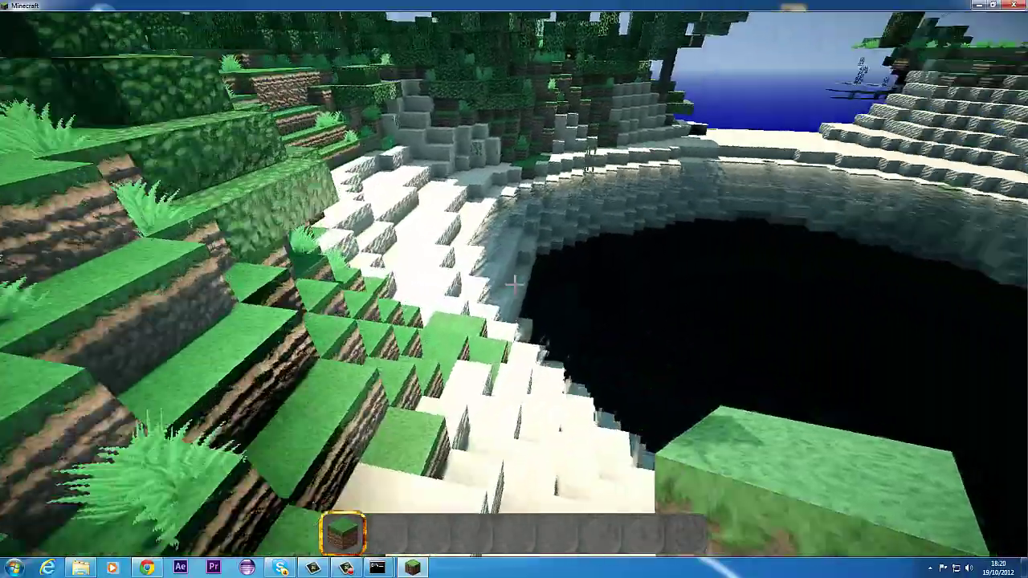
- Search the creative inventory for "ston" and put Stone in the second hotbar slot
key(e)
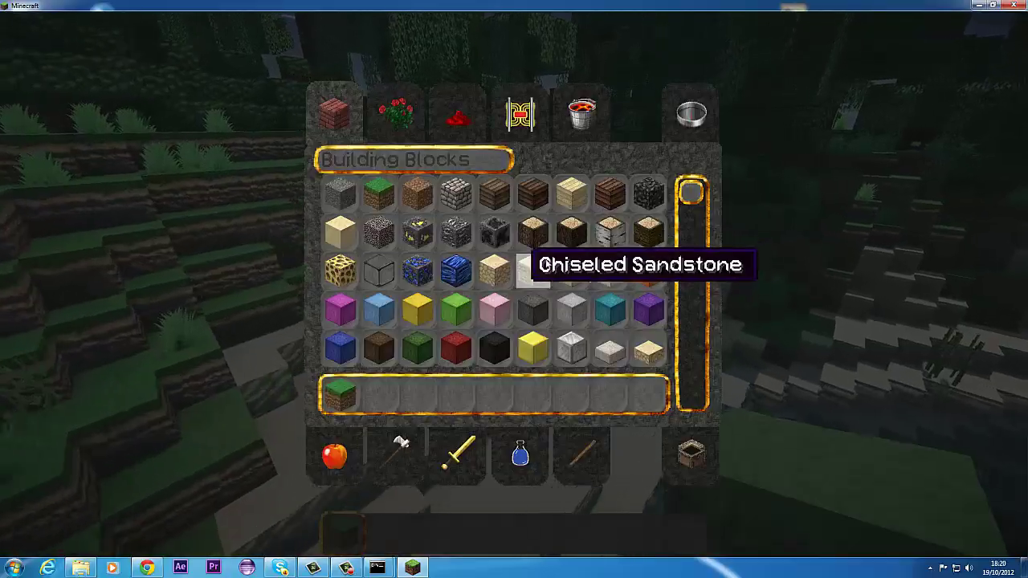
click(700, 116)
text(stoe)
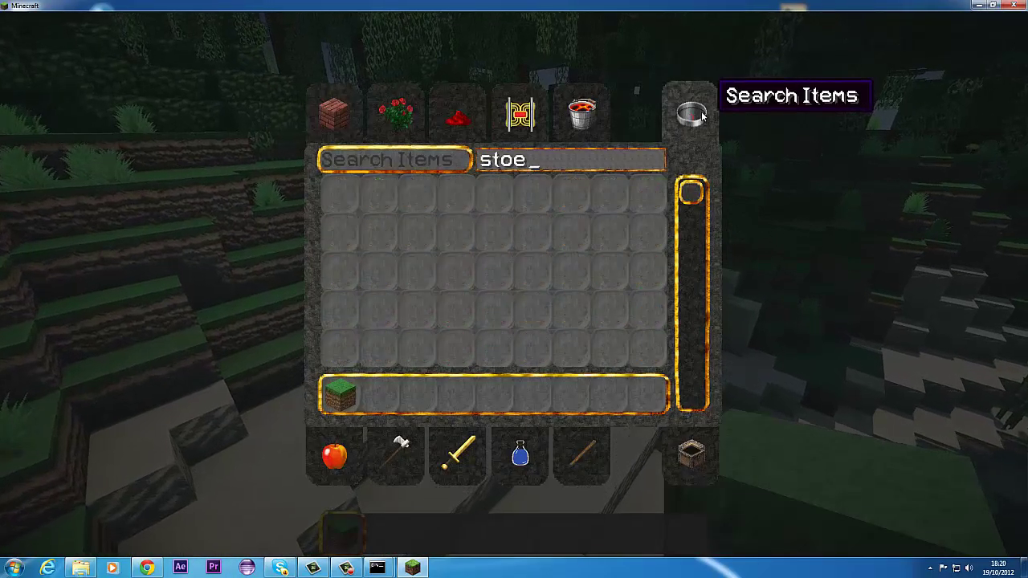
key(BackSpace)
text(n)
click(339, 192)
click(379, 394)
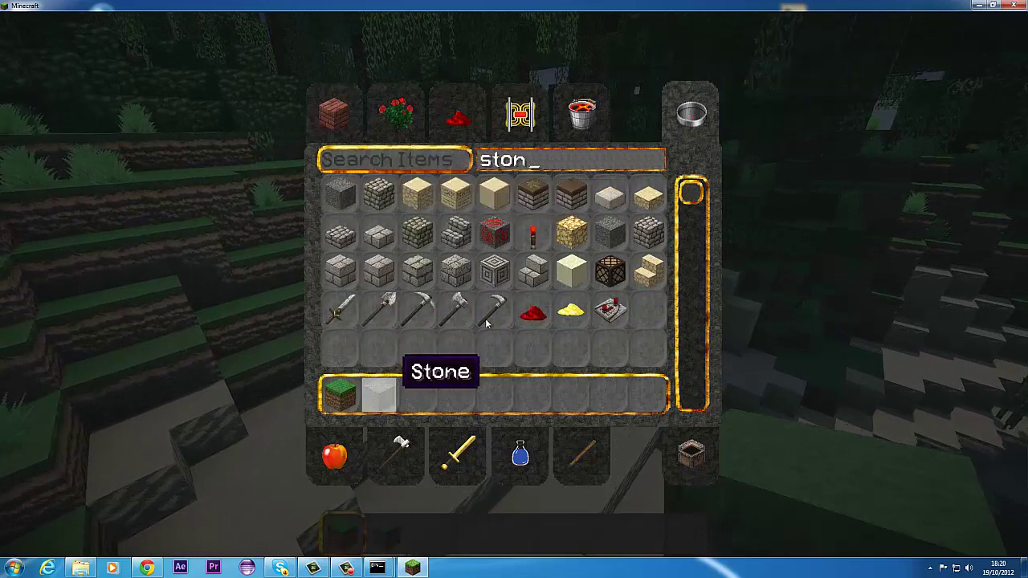
- Search the creative inventory for "iro" and put iron bars in the third hotbar slot
right_click(591, 159)
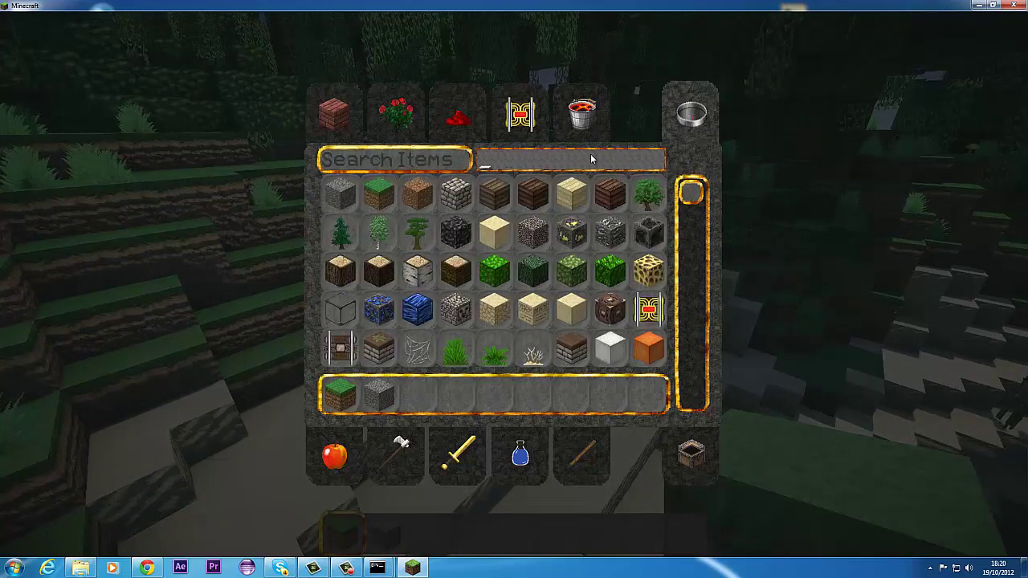
text(iro)
click(411, 199)
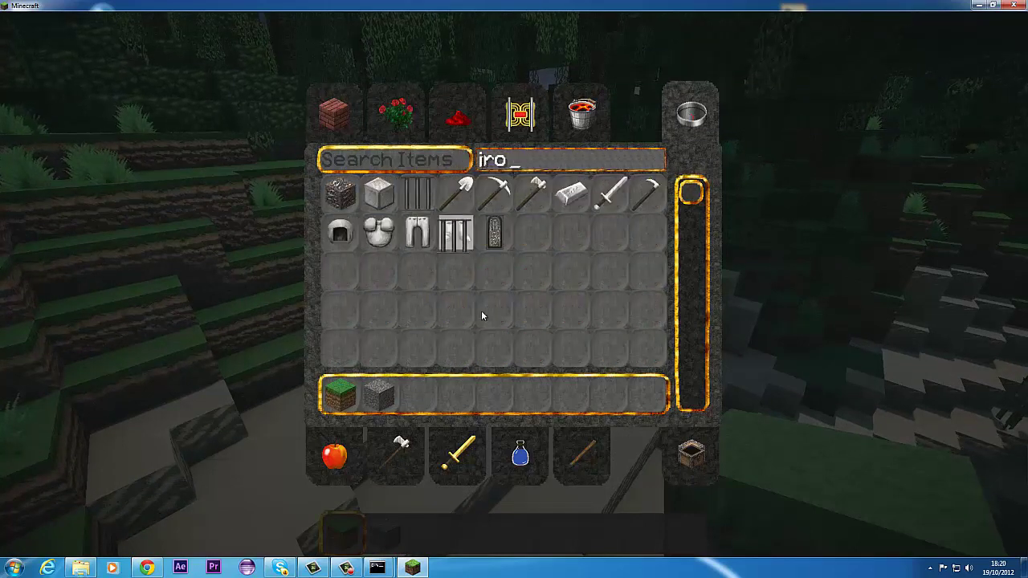
click(417, 394)
key(e)
key(e)
key(e)
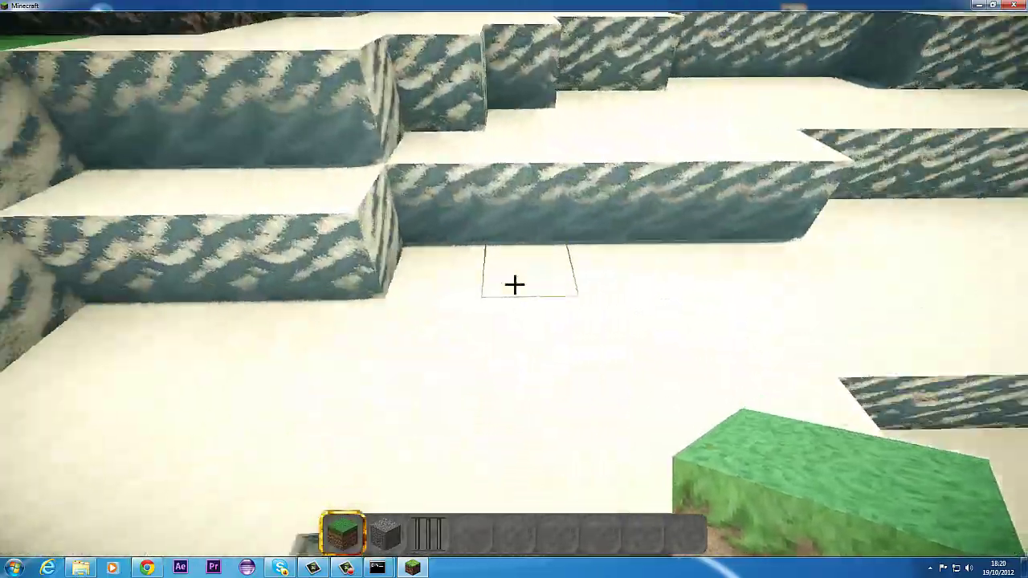
- Lay two parallel rows of stone blocks on the sandy slope as the side walls of a small cell
scroll(515, 285, down, 1)
right_click(515, 285)
right_click(515, 285)
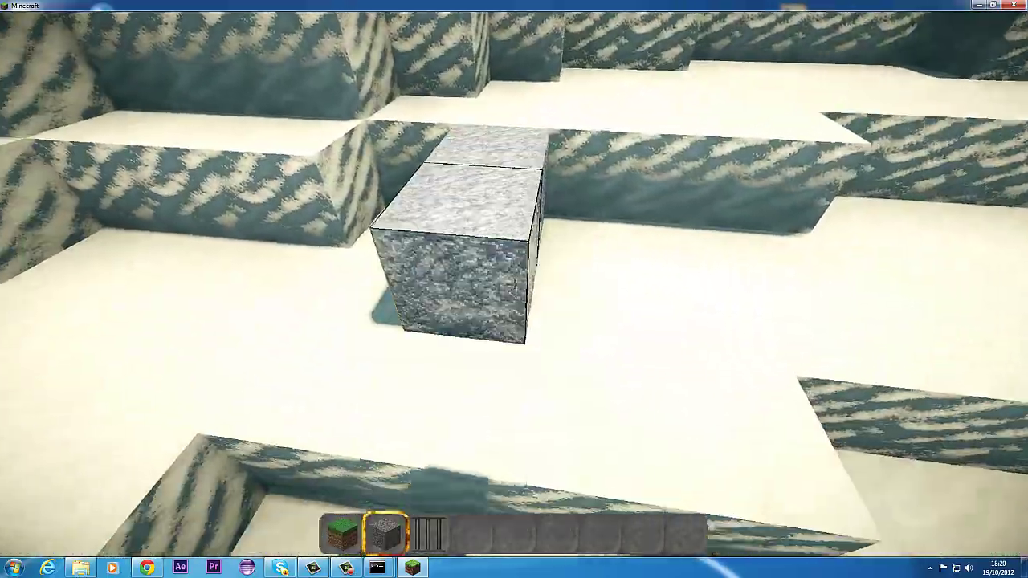
right_click(515, 285)
right_click(515, 285)
right_click(515, 285)
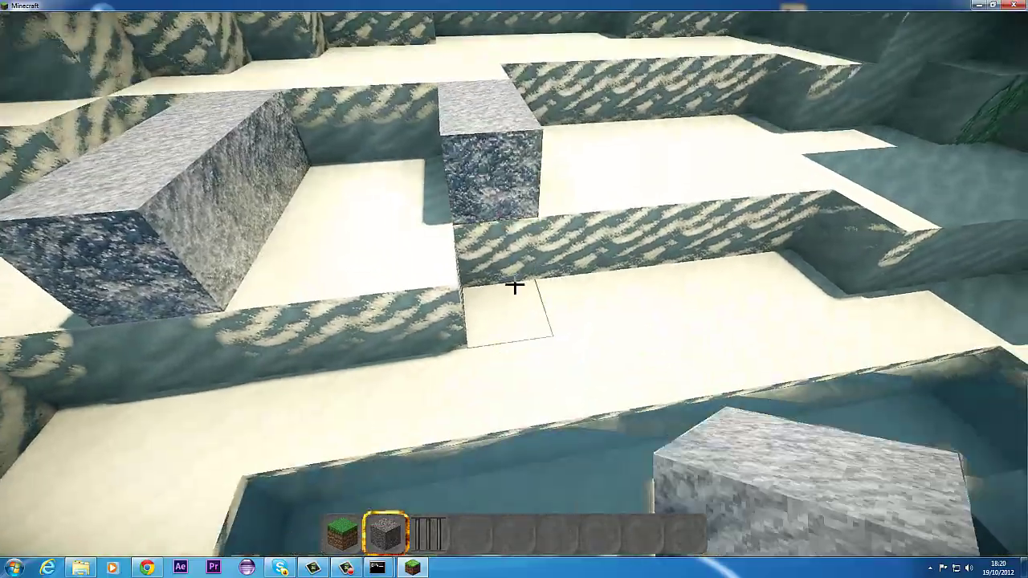
right_click(515, 285)
right_click(515, 285)
right_click(515, 285)
right_click(514, 285)
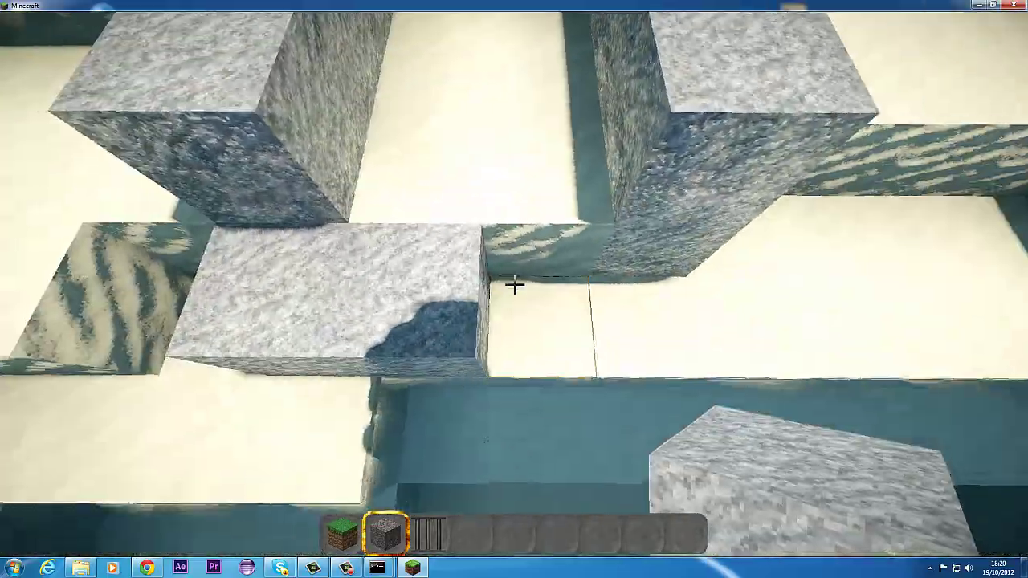
- Join the lower ends of the two side walls with a stone row and add stone blocks on top
right_click(515, 285)
right_click(515, 285)
right_click(515, 285)
right_click(514, 285)
right_click(515, 285)
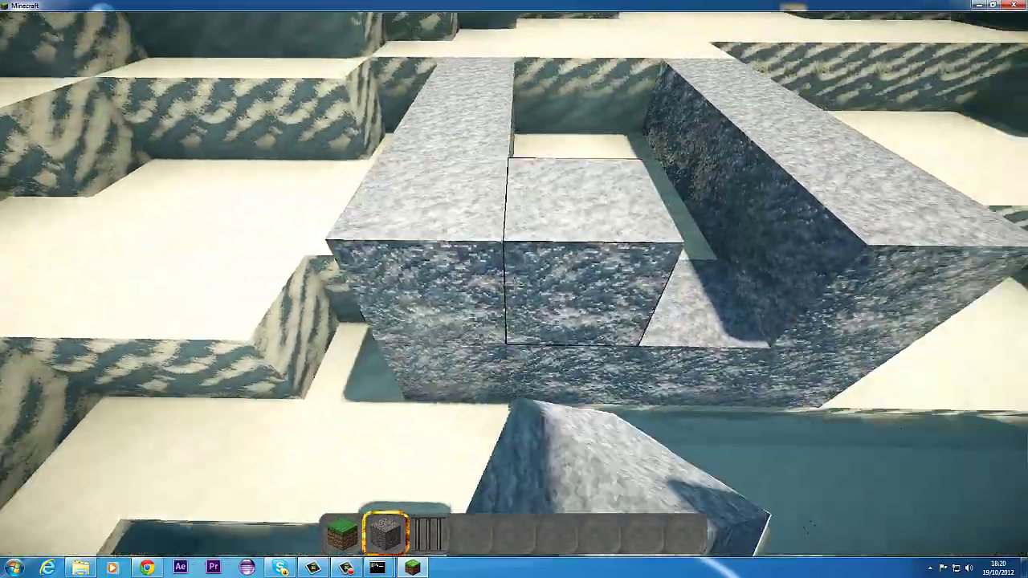
right_click(515, 285)
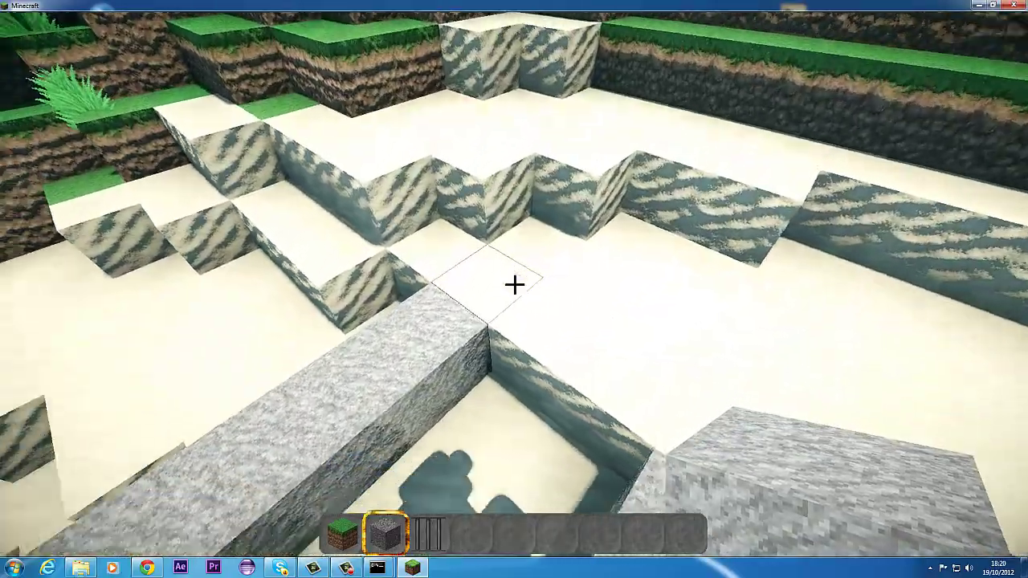
- Dig out the sand at the uphill end of the cell and fill it with a row of stone blocks
click(515, 285)
click(515, 285)
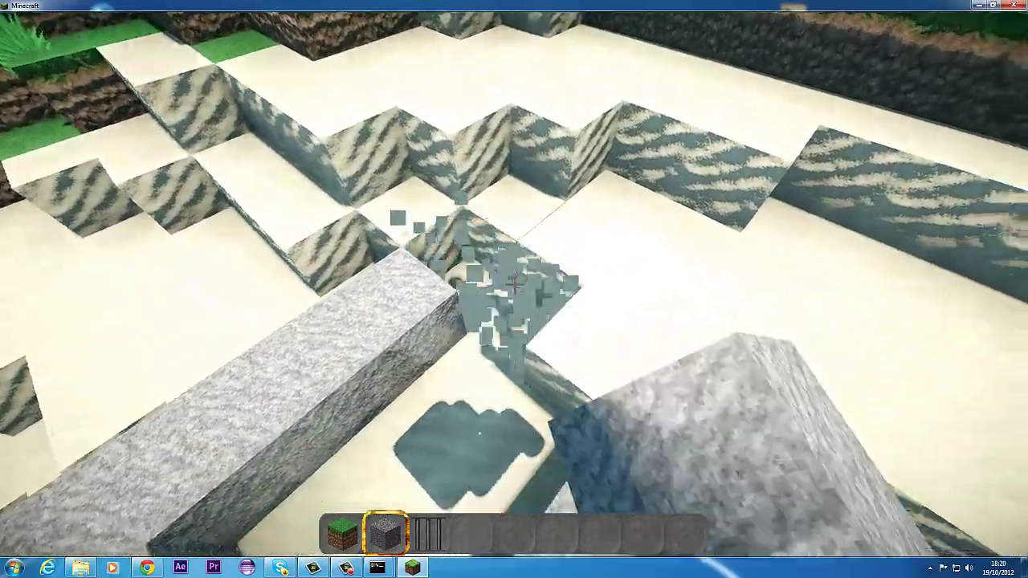
click(515, 285)
click(515, 285)
right_click(515, 285)
right_click(514, 285)
right_click(515, 285)
right_click(515, 285)
right_click(514, 285)
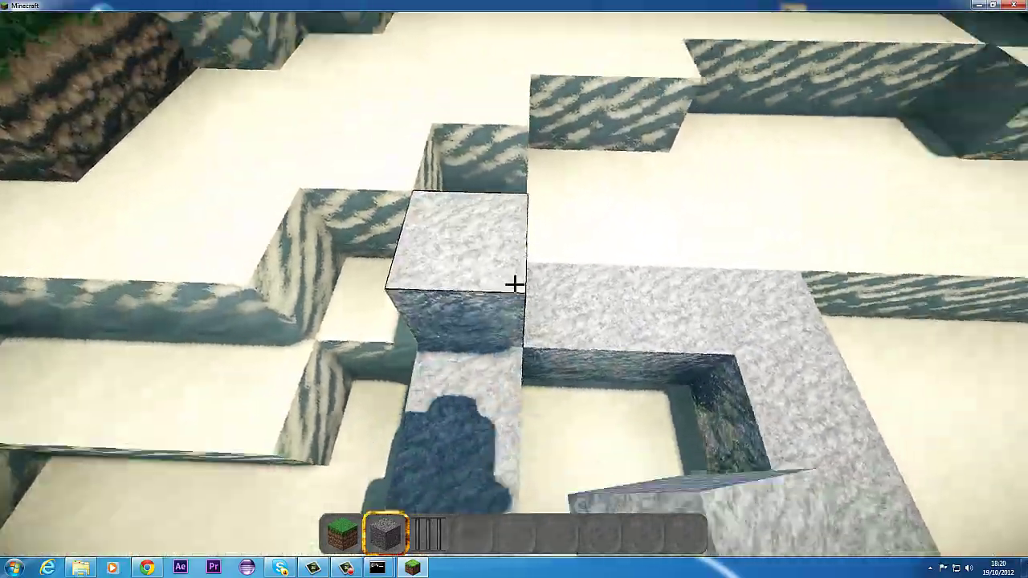
- Add another layer of stone blocks along the uphill wall of the cell
right_click(514, 285)
right_click(515, 285)
right_click(515, 285)
right_click(514, 285)
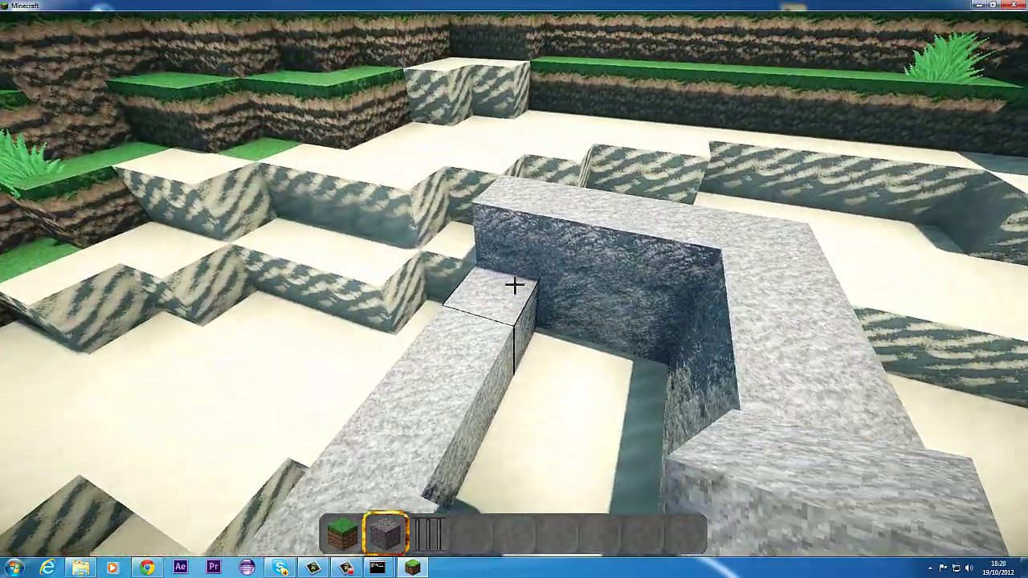
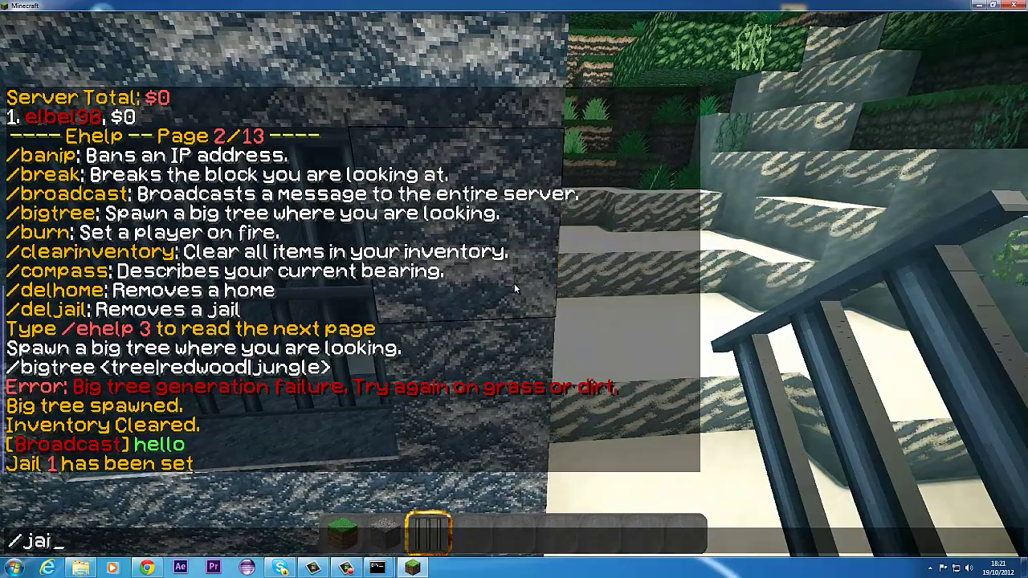
- Try to jail a player with the jail command and view the stone cell from outside
key(slash)
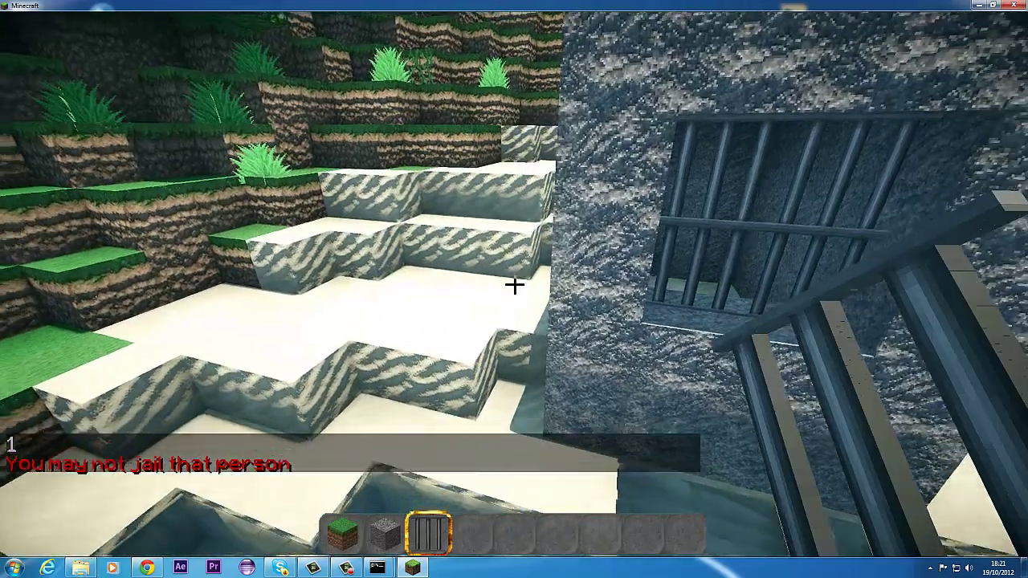
key(w)
key(space)
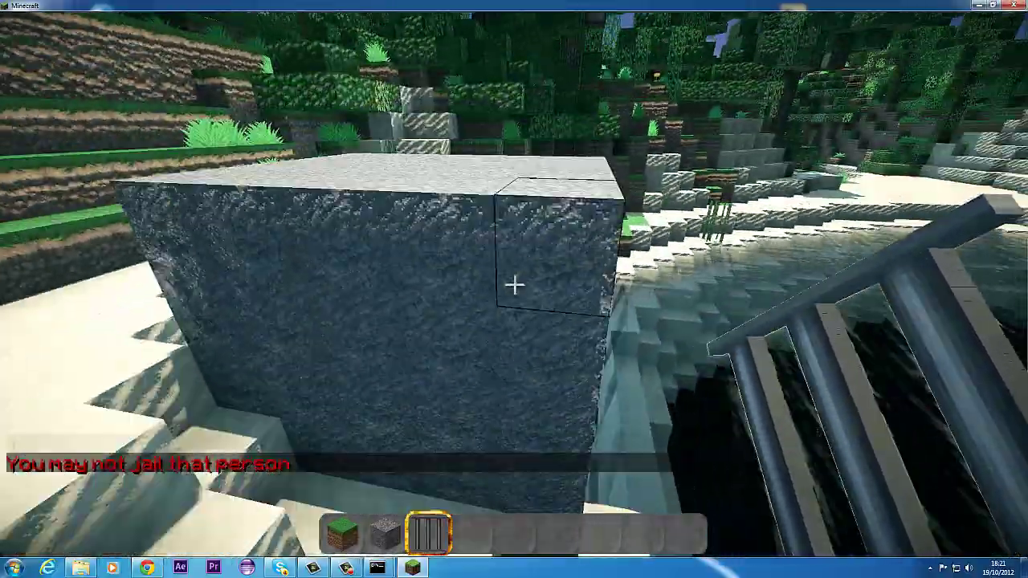
key(shift)
key(s)
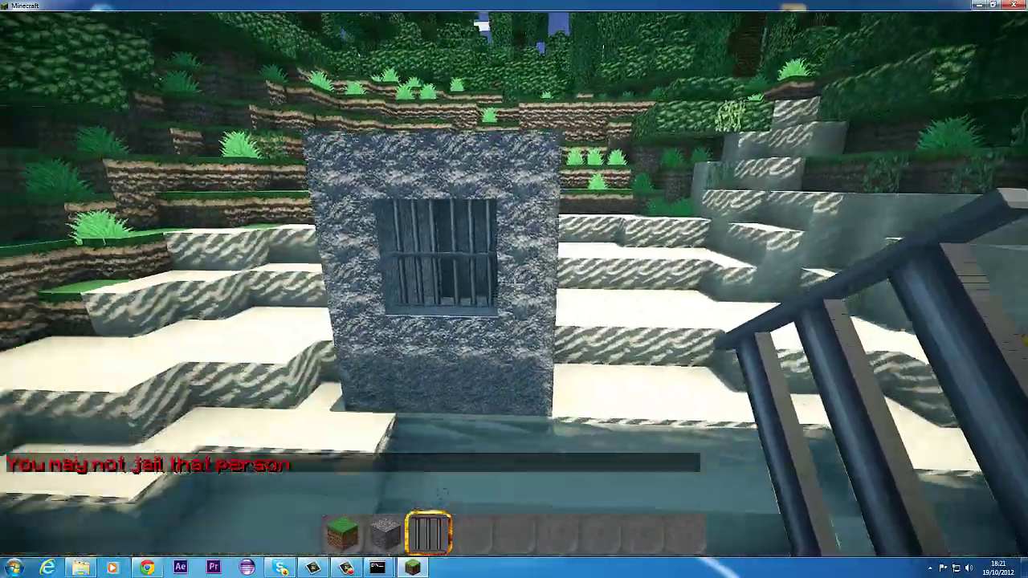
key(w)
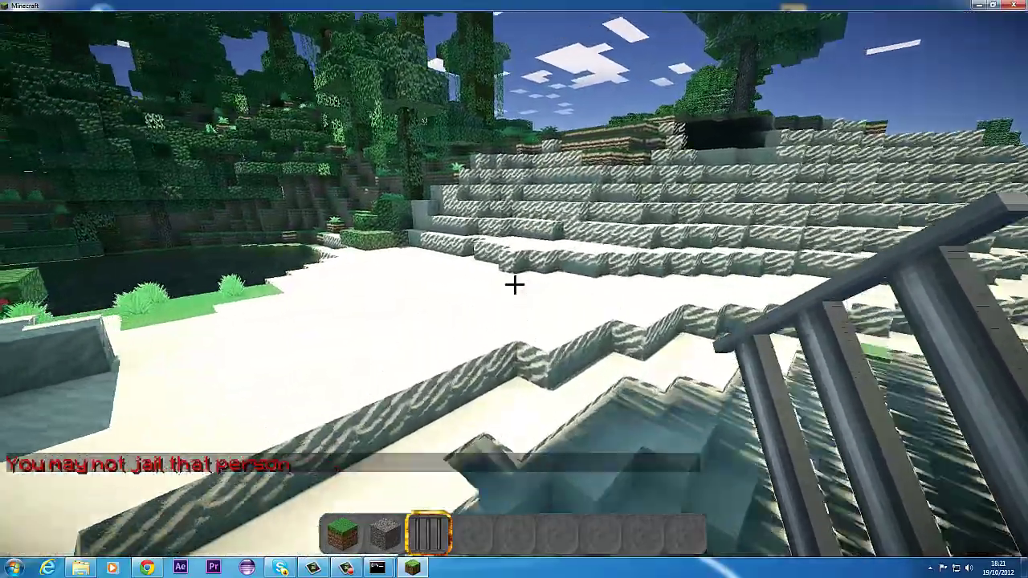
- Show page 3 of the server command help with /ehelp 3
key(slash)
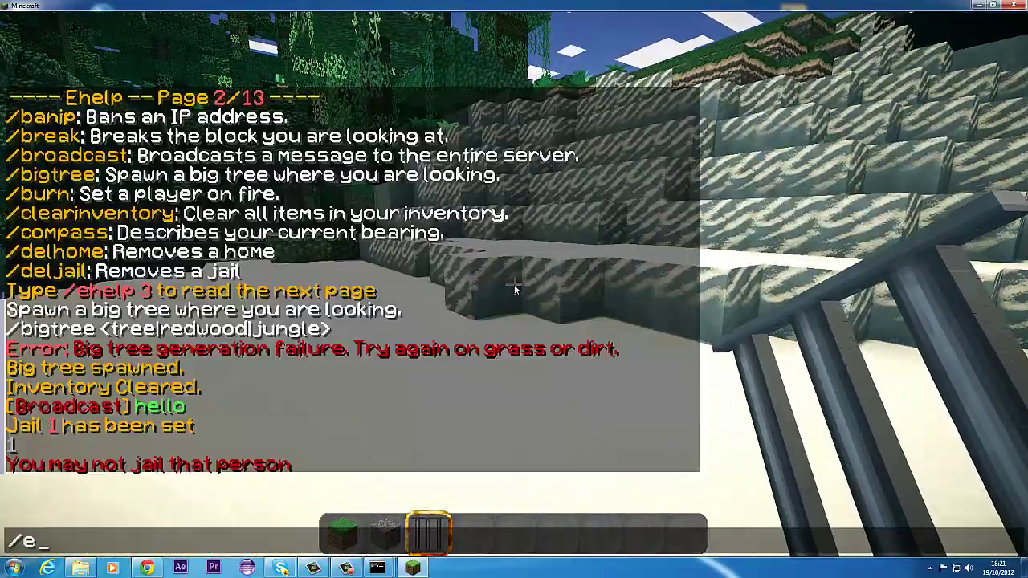
text(ehelp 3)
key(Return)
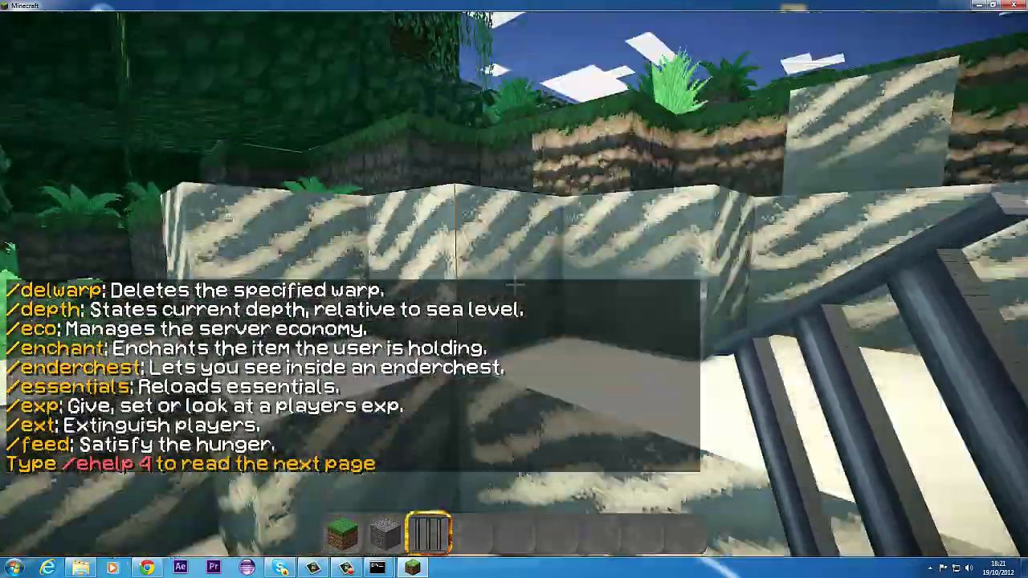
- Take a diamond sword from the item search, enchant it with /enchant knockback and check its enchantment
key(e)
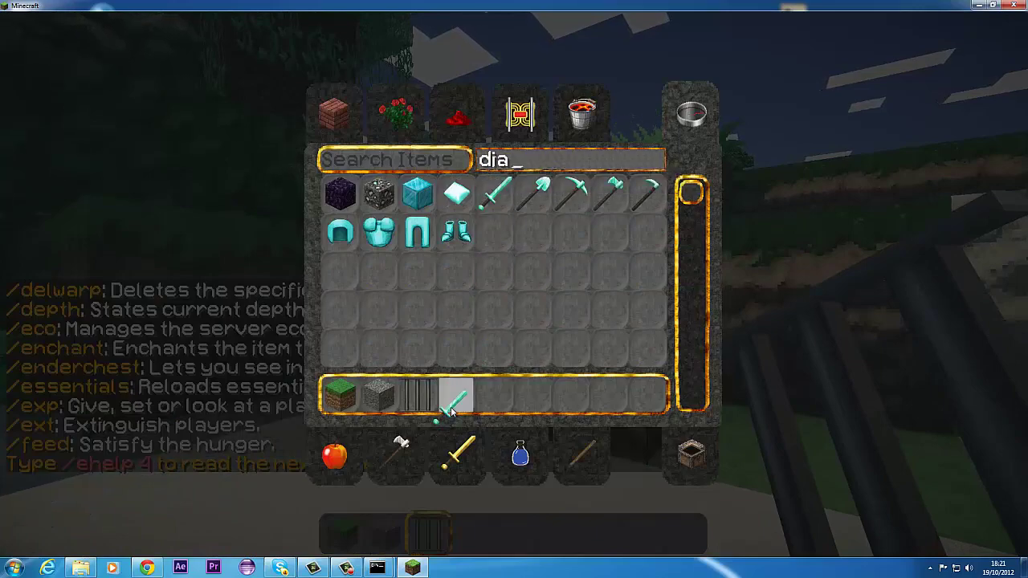
key(Escape)
scroll(514, 289, down, 1)
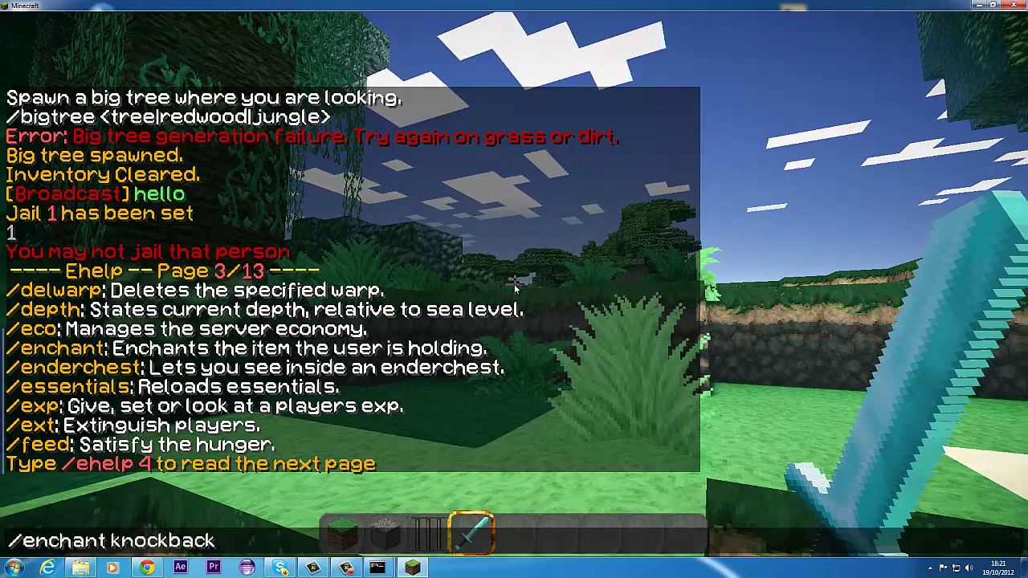
key(Return)
key(e)
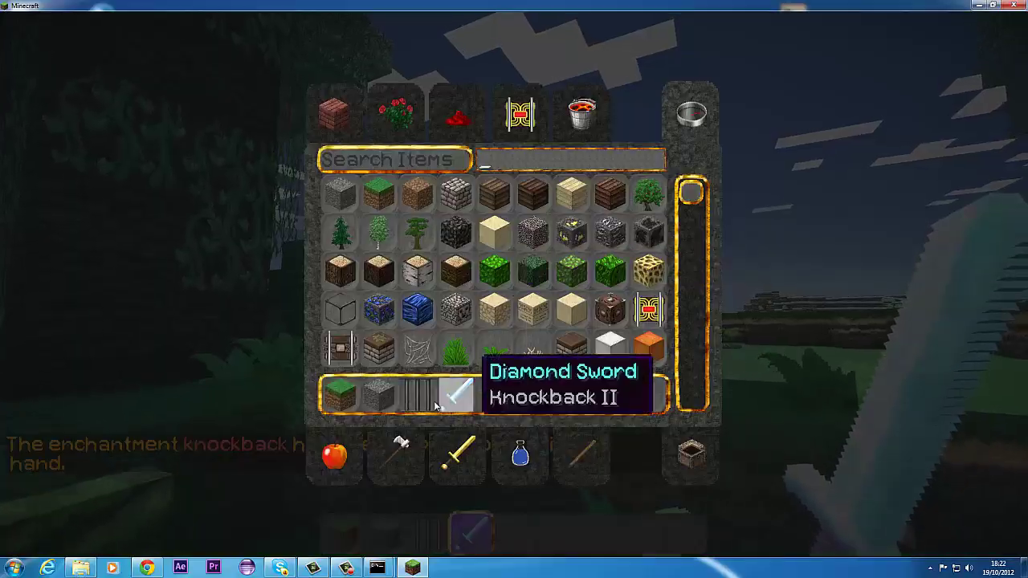
key(e)
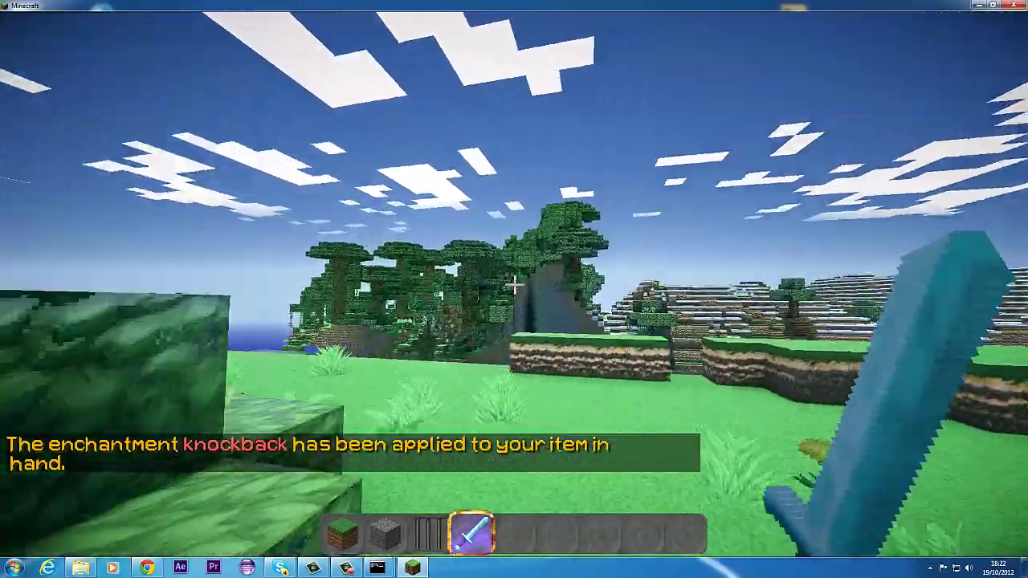
- Find a skeleton spawn egg in the item search and spawn a skeleton on the grass
key(w)
click(514, 283)
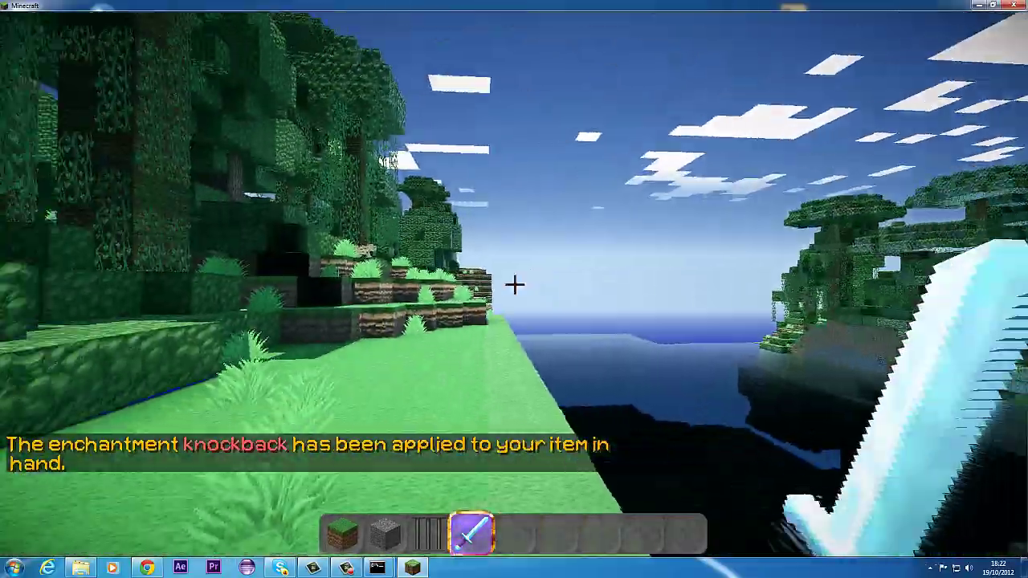
key(w)
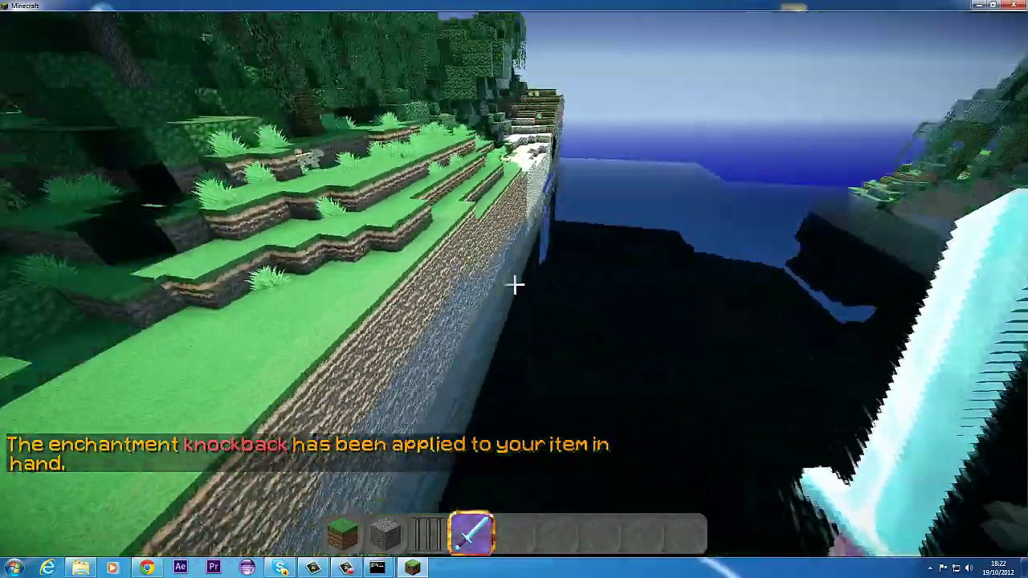
key(w)
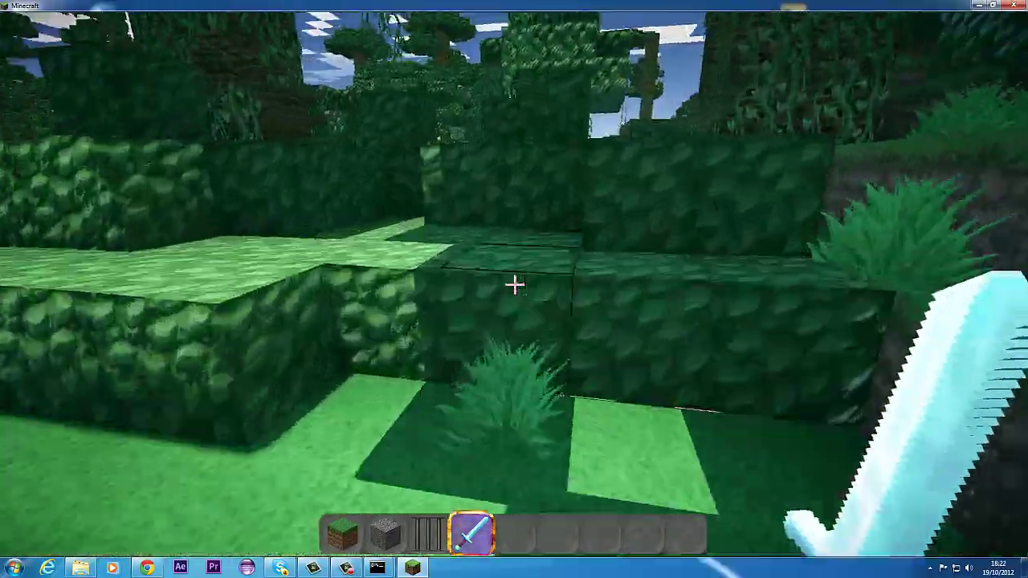
scroll(514, 284, down, 1)
key(e)
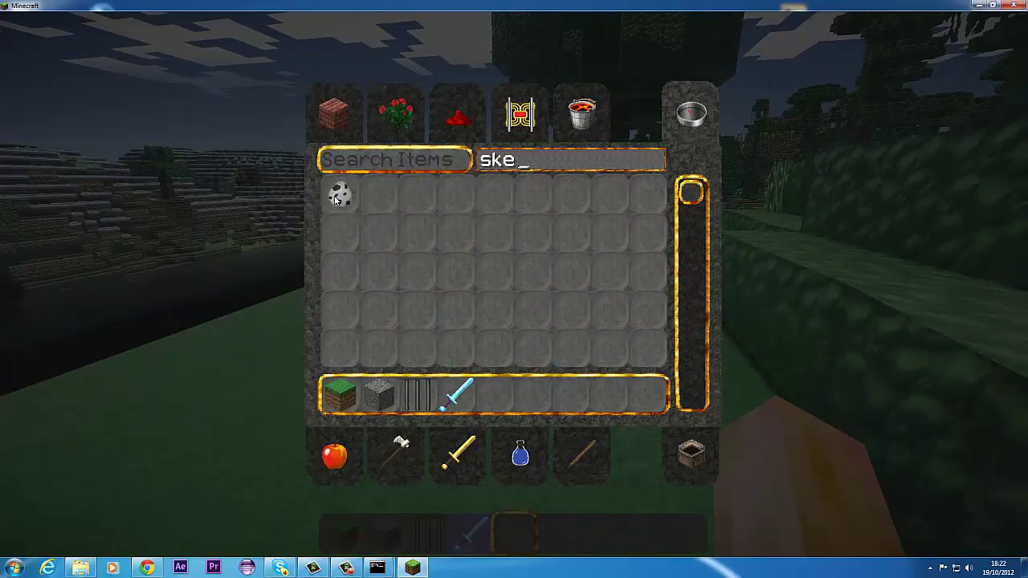
key(Escape)
right_click(514, 285)
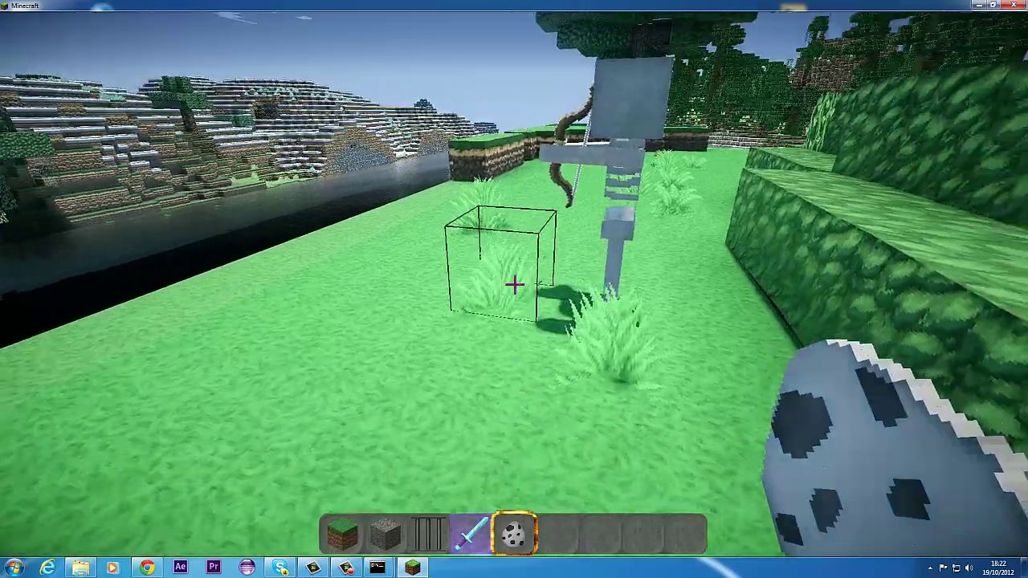
- Attack the skeleton repeatedly with the enchanted diamond sword to demonstrate the knockback
scroll(514, 284, up, 1)
click(514, 284)
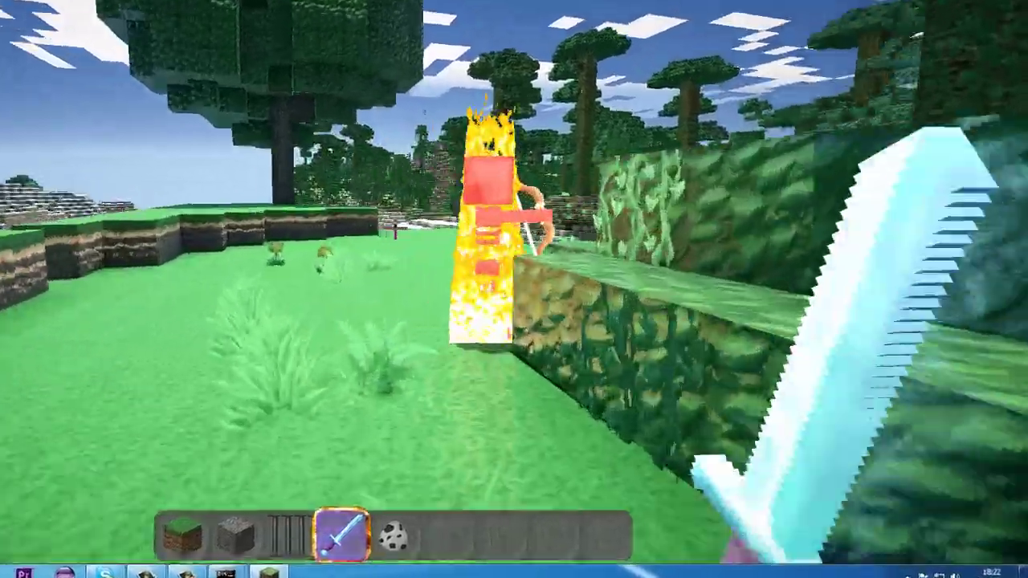
click(394, 231)
click(394, 232)
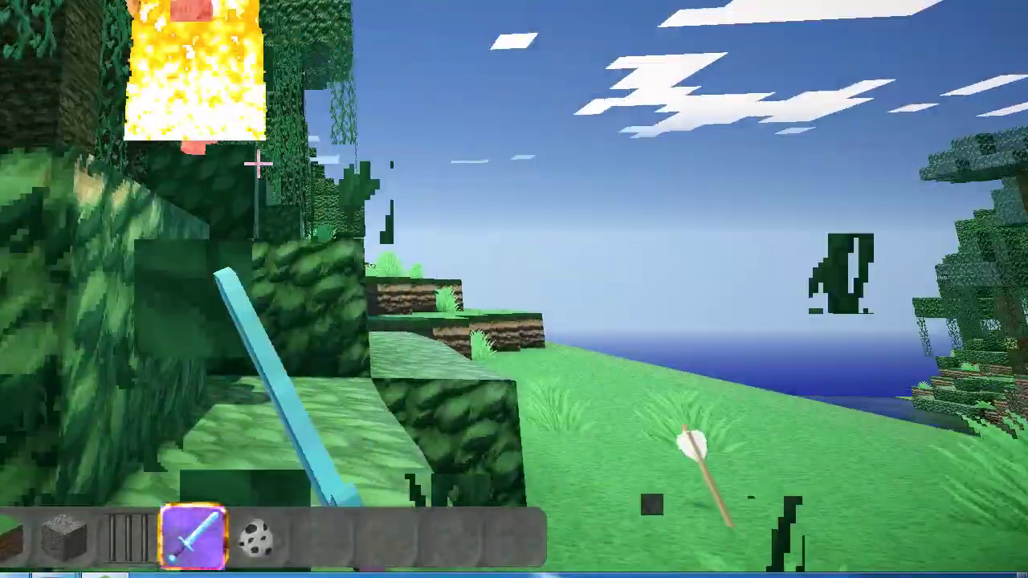
click(394, 231)
click(257, 165)
click(257, 165)
click(257, 165)
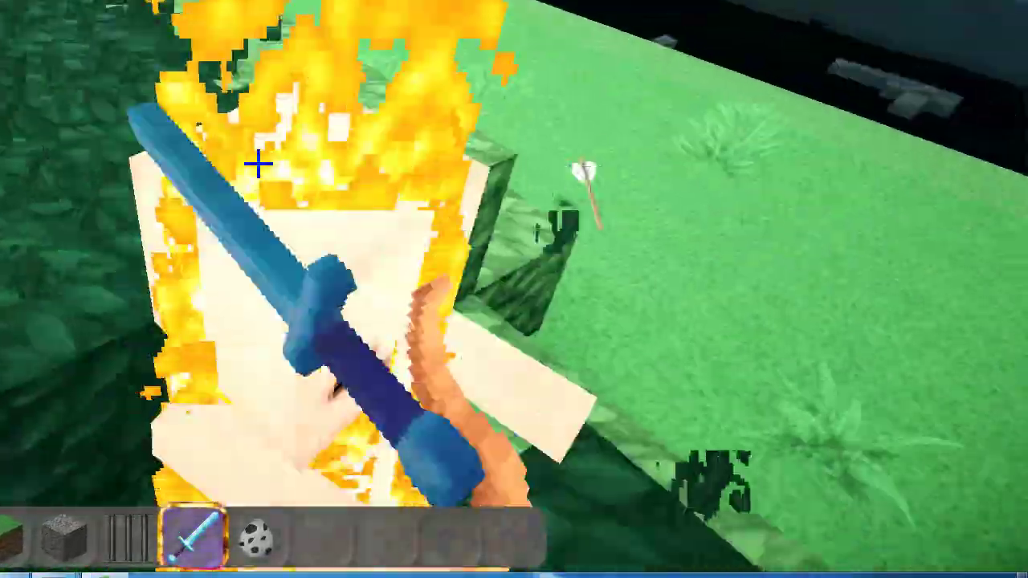
click(257, 165)
click(257, 165)
click(256, 165)
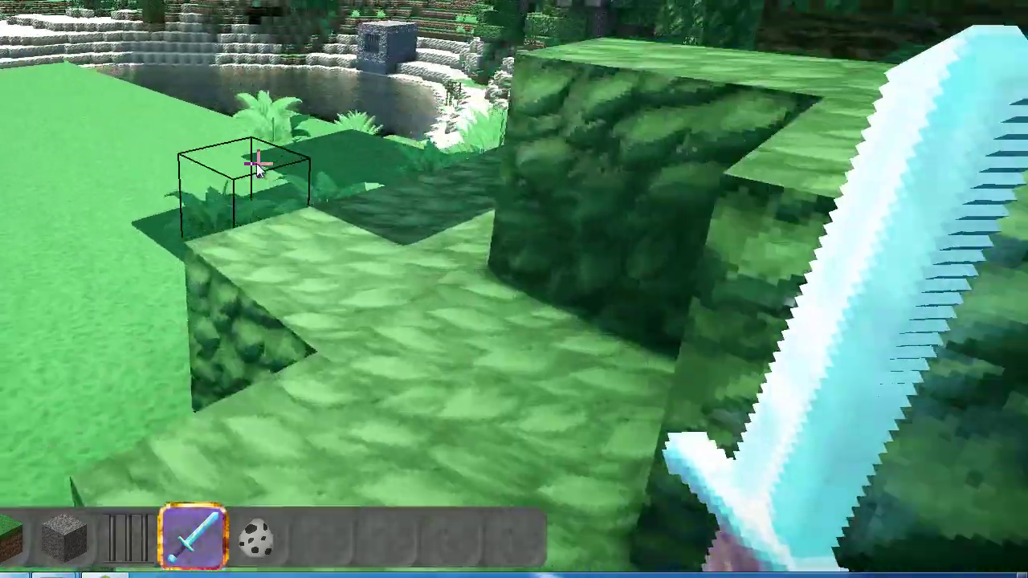
- Search the items for "ender", take an ender chest and place it on the grass
key(t)
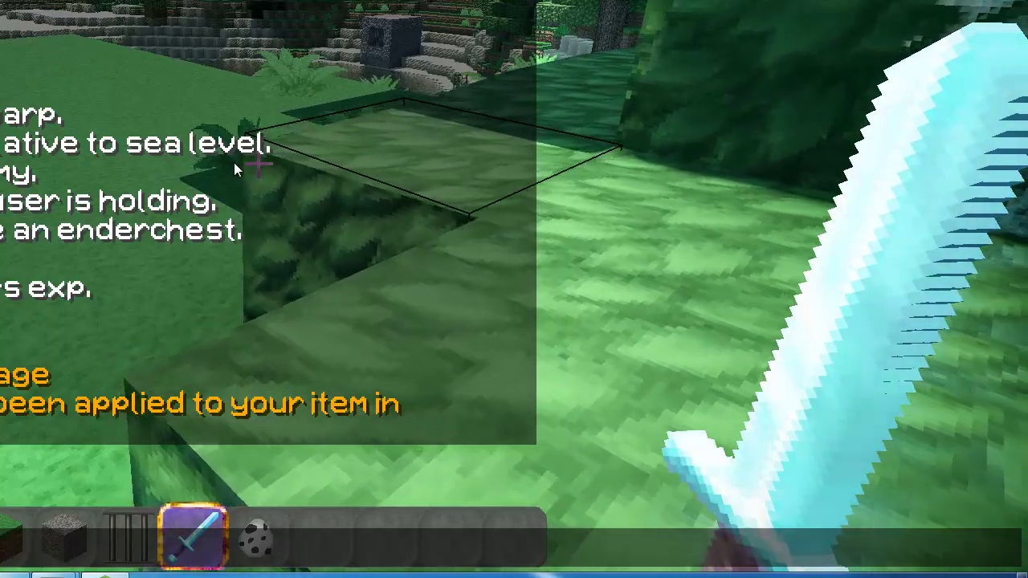
key(Escape)
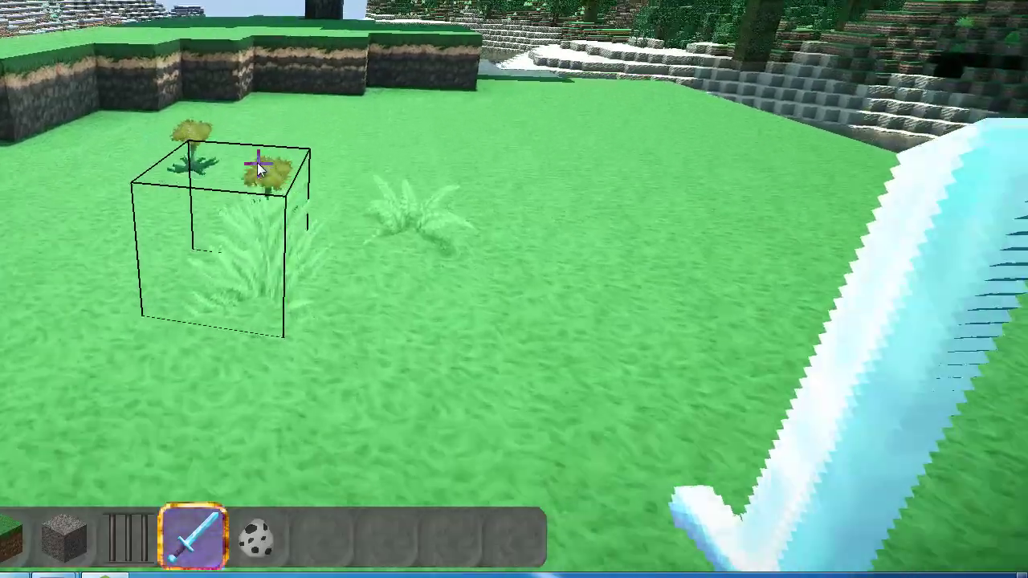
text(eend)
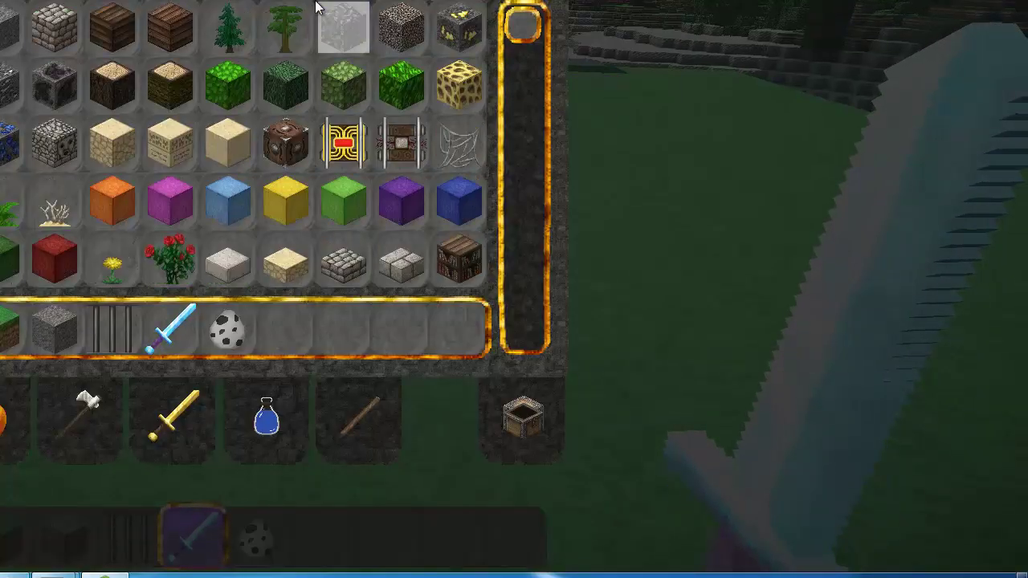
text(er)
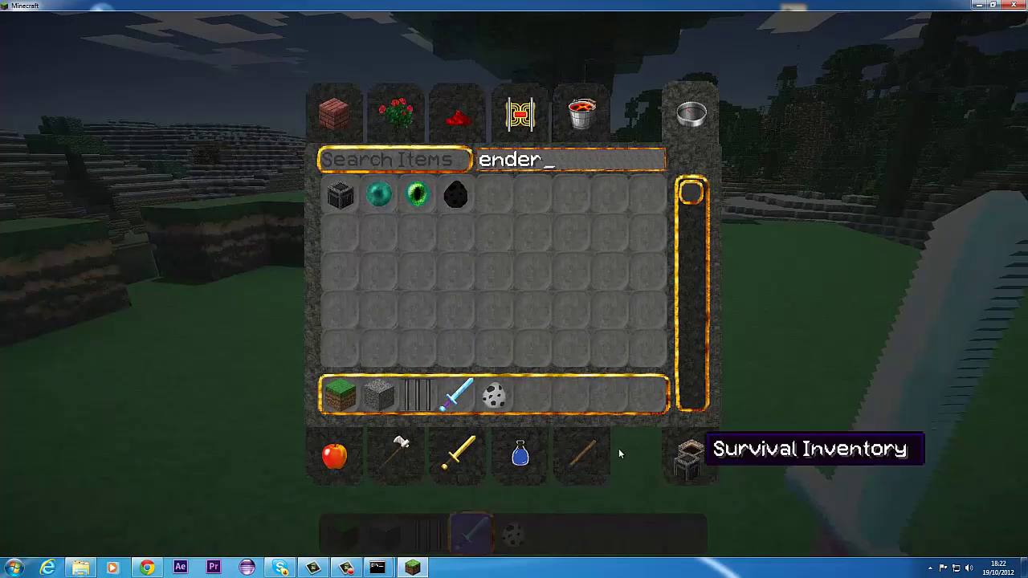
text(e6)
right_click(514, 289)
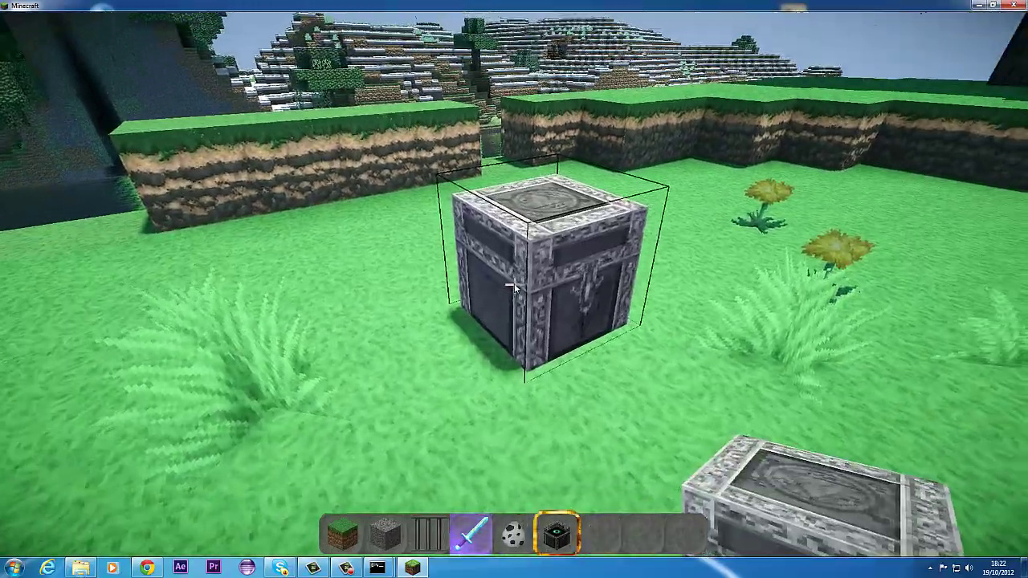
- Open the ender chest and store all the hotbar items in it, including the sword and spawn egg
right_click(514, 289)
click(475, 428)
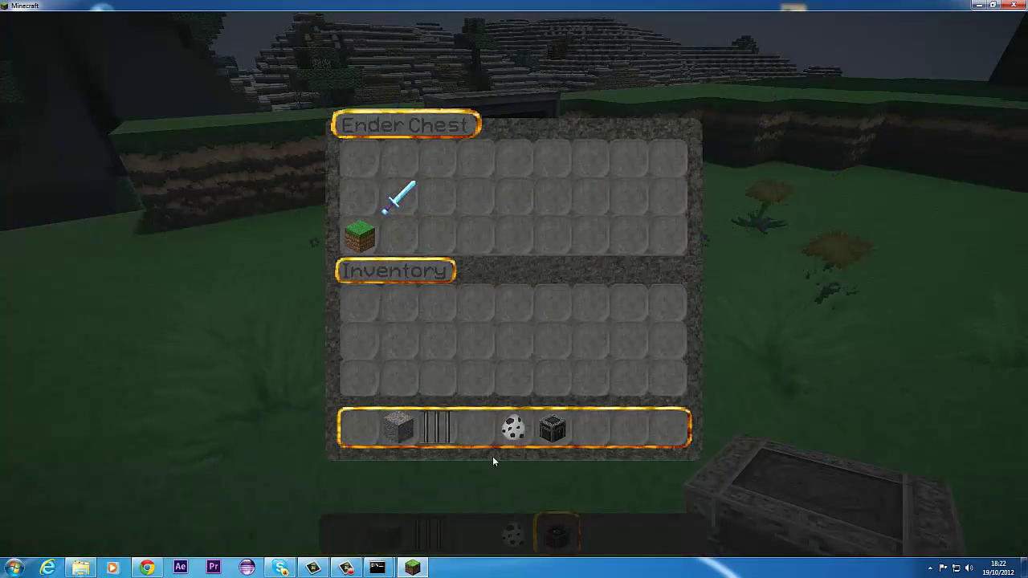
shift+click(553, 428)
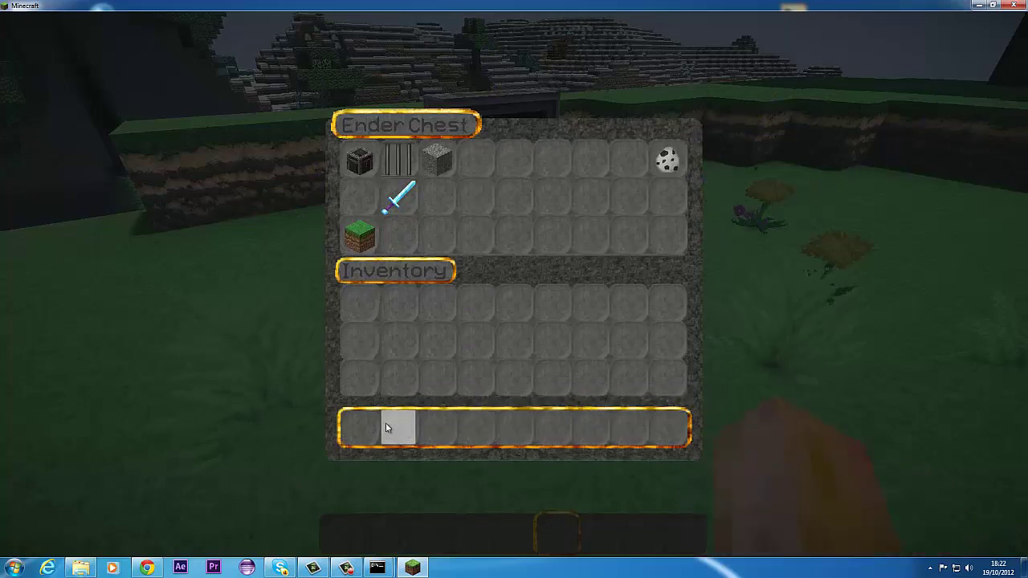
key(e)
- Open the ender chest's contents with /enderchest, move the grass block to its first row and take out the stone
key(t)
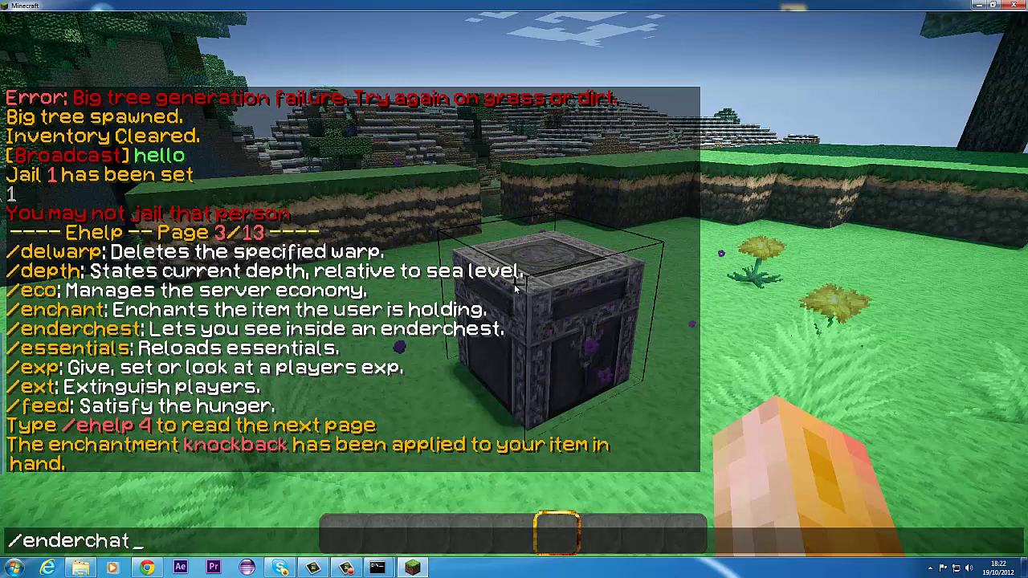
text(/enderchas)
key(Return)
key(t)
key(Up)
text(t)
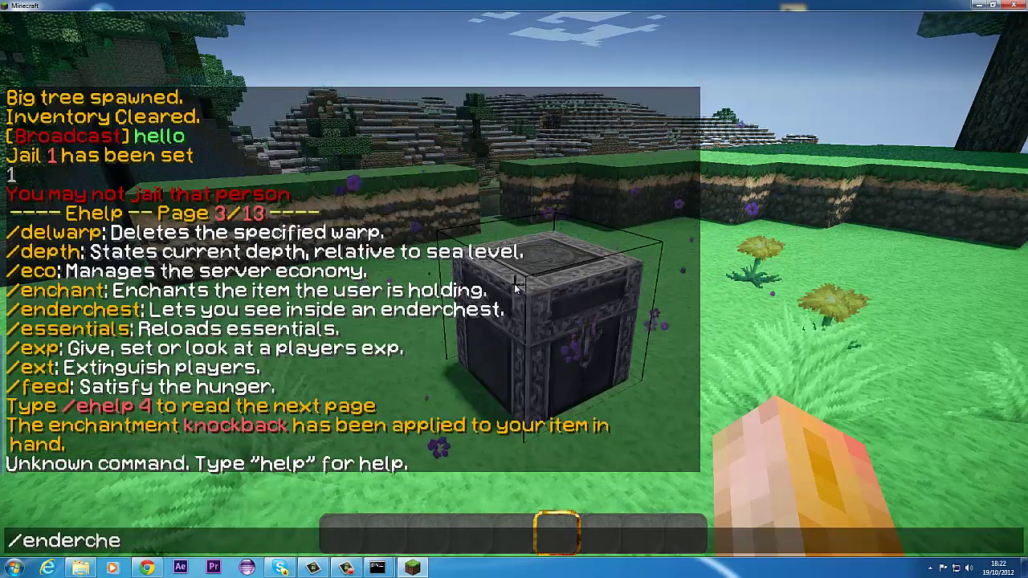
key(Return)
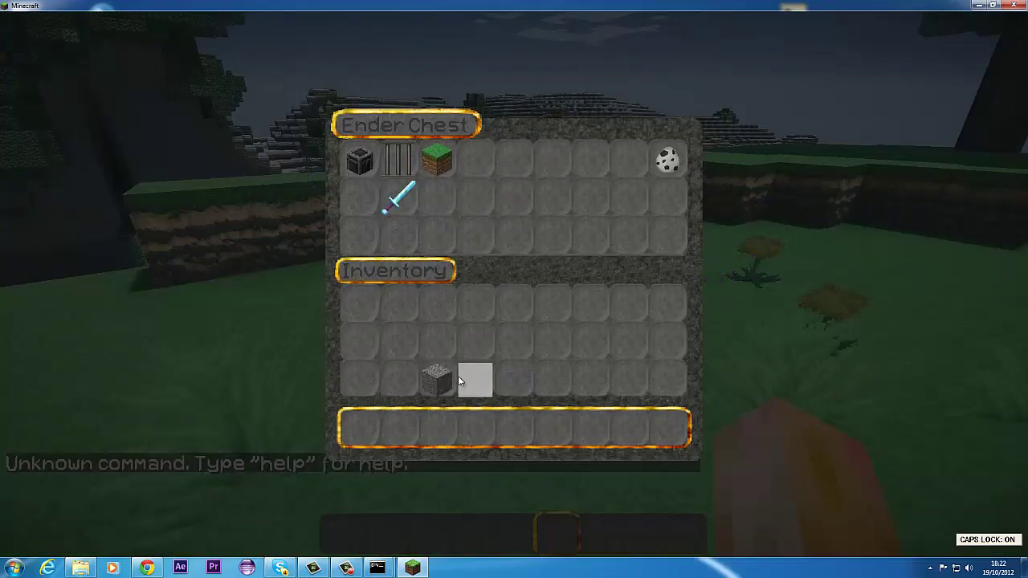
key(Escape)
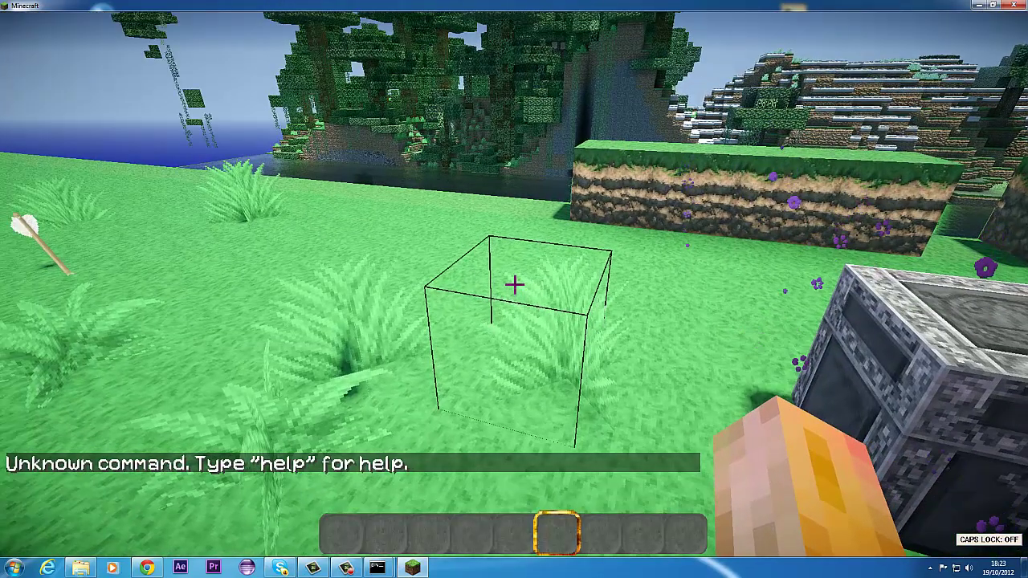
- Repeat the previous /enderchest command to view the chest's contents again, and close them
key(t)
key(Up)
key(Return)
key(Escape)
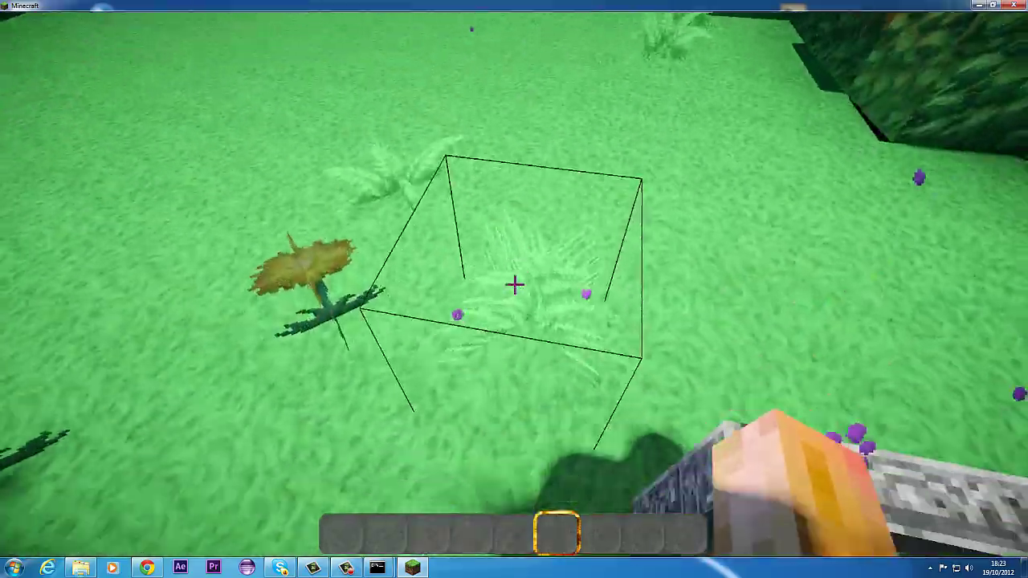
- Take the sword, grass block, iron bars, ender chest and skeleton egg back from the placed ender chest and equip the sword
right_click(514, 284)
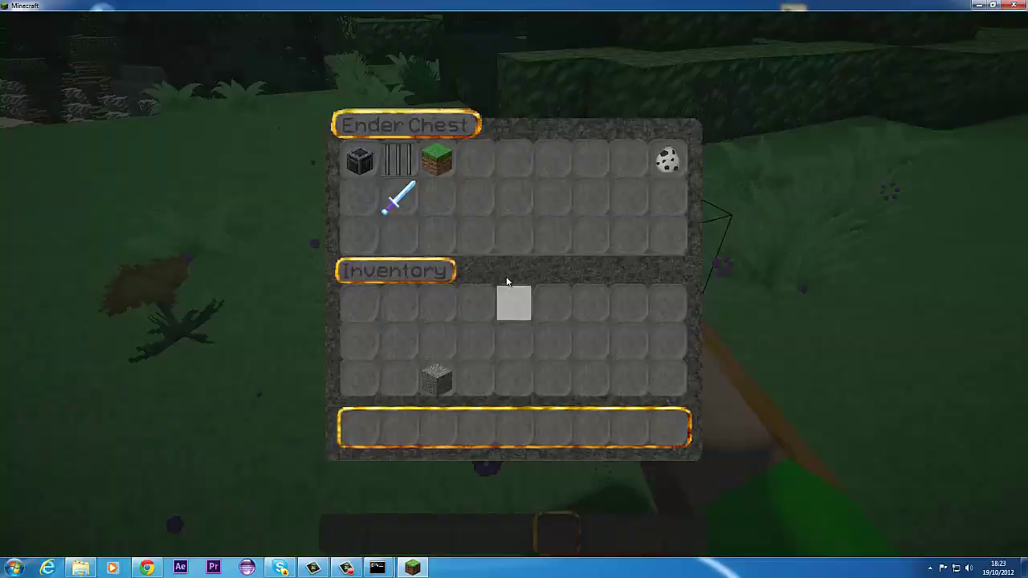
shift+click(398, 198)
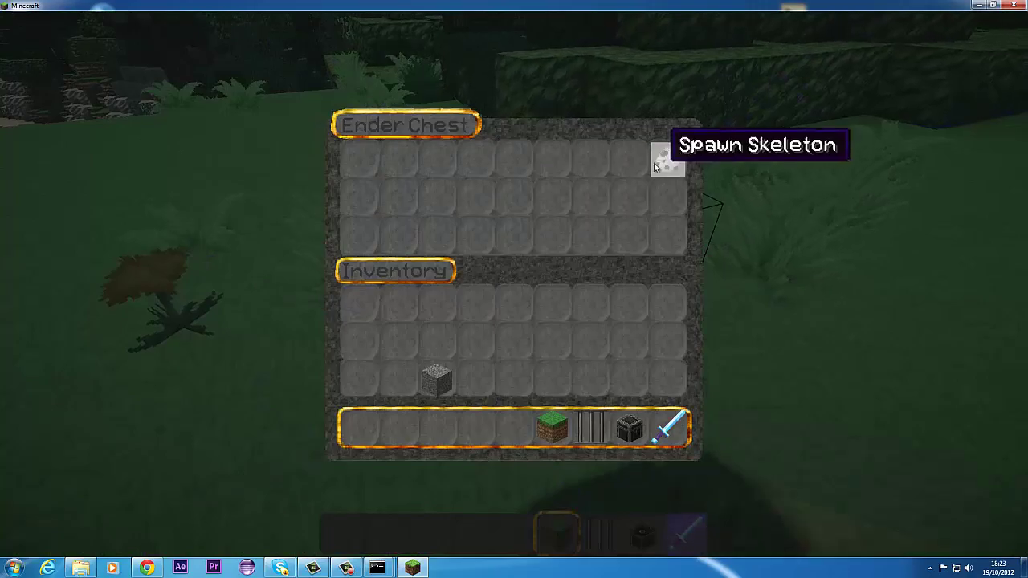
shift+click(432, 382)
key(Escape)
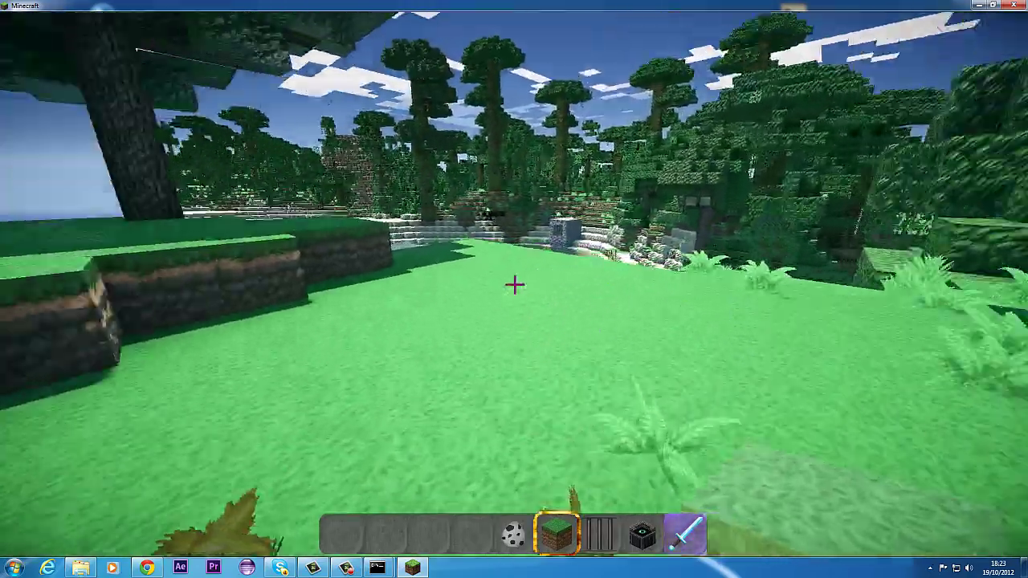
scroll(514, 284, down, 3)
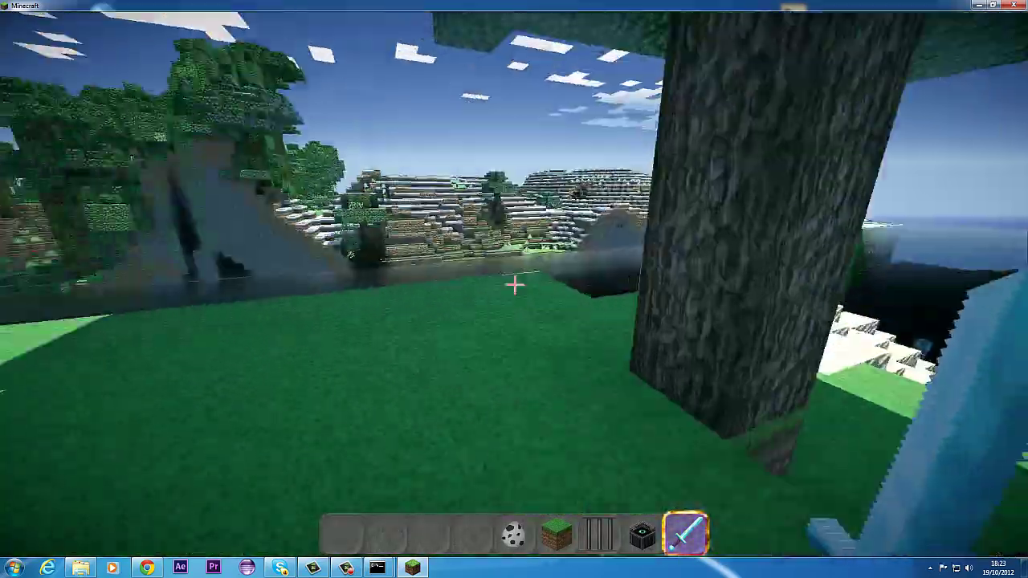
- Check the command list in the chat, then satisfy the player's hunger with /feed
key(t)
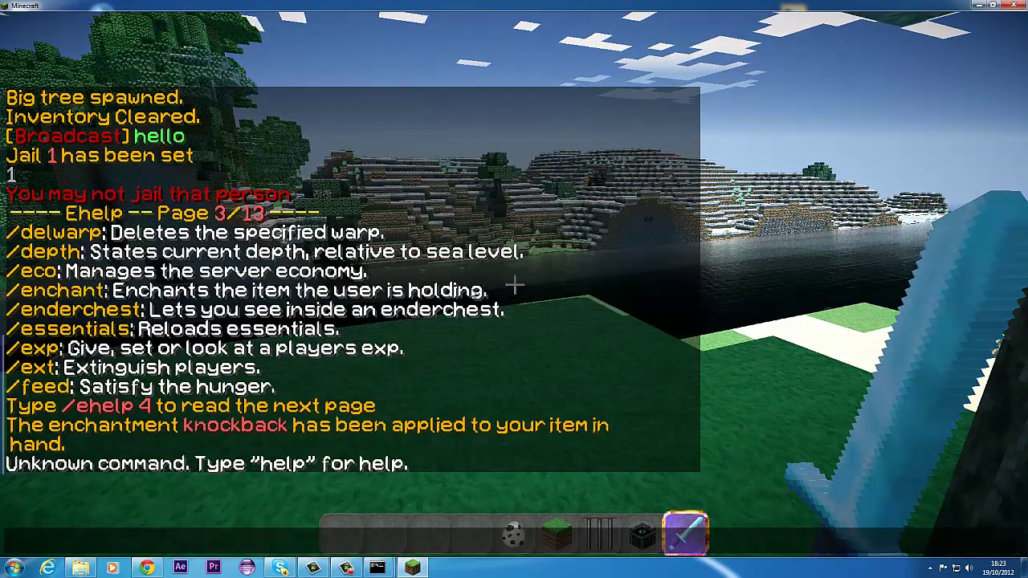
key(Escape)
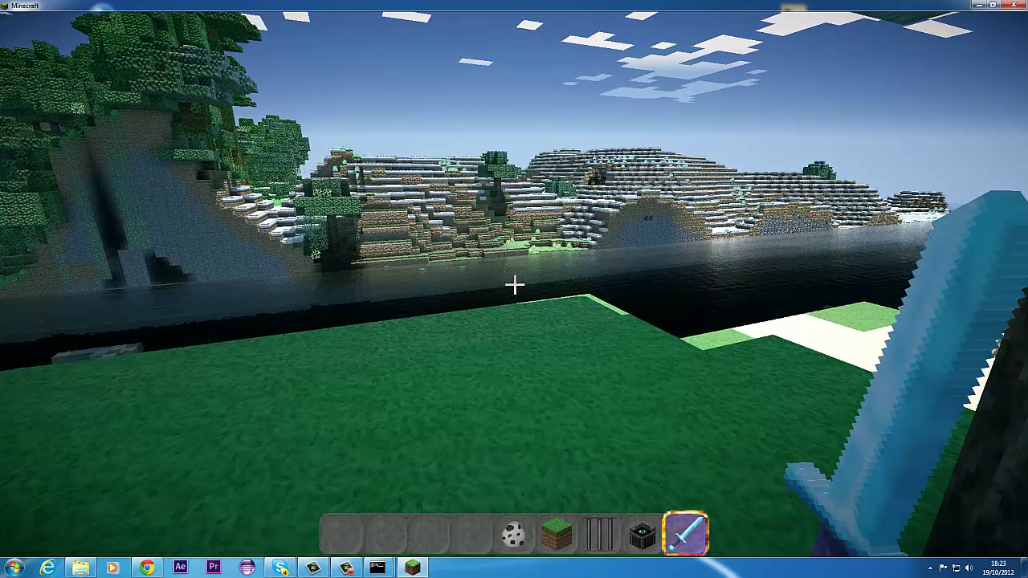
text(t/feed)
key(Return)
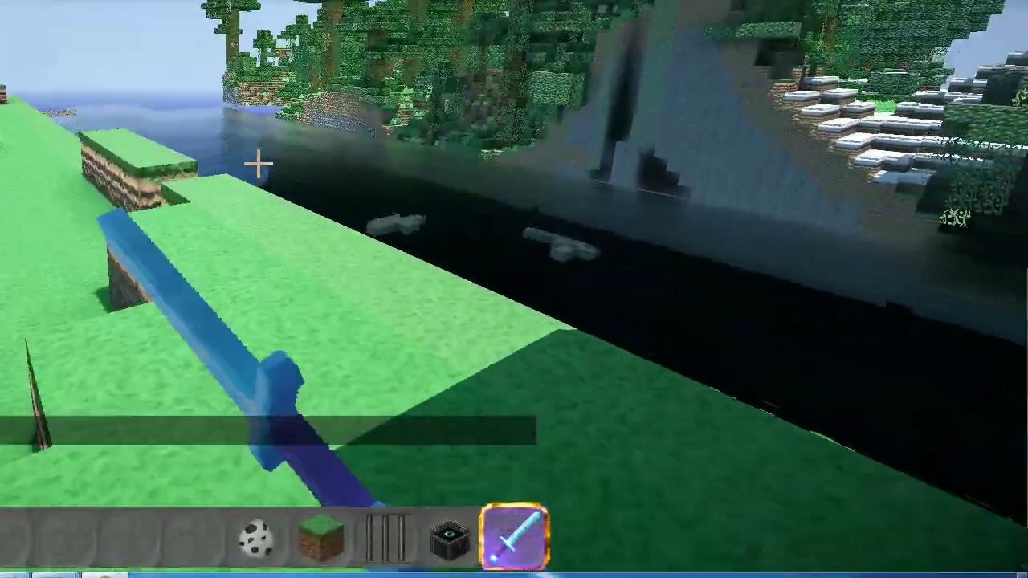
- Walk along the grassy riverbank and display page 4 of the Essentials help in the chat
key(w)
click(258, 164)
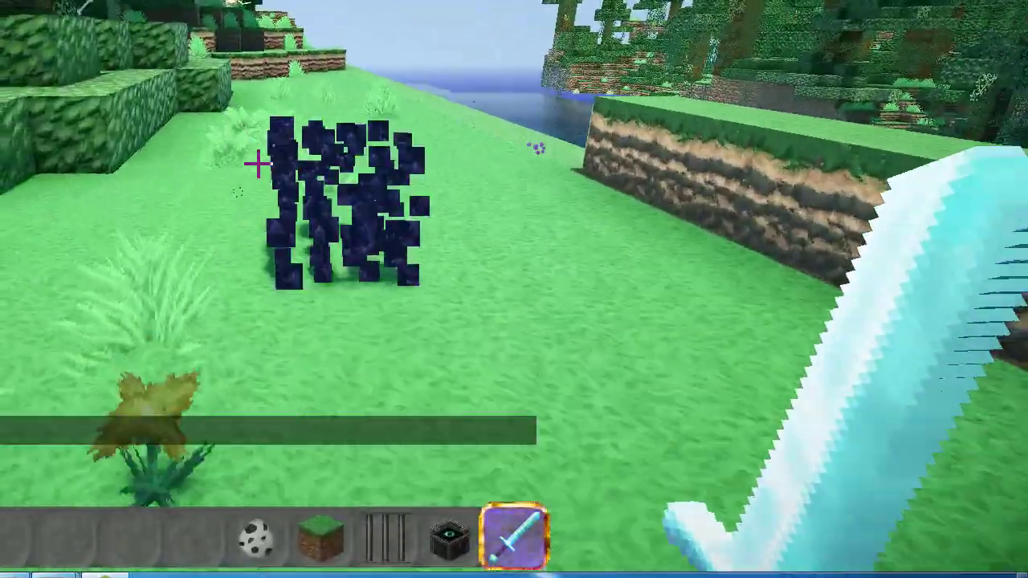
key(w)
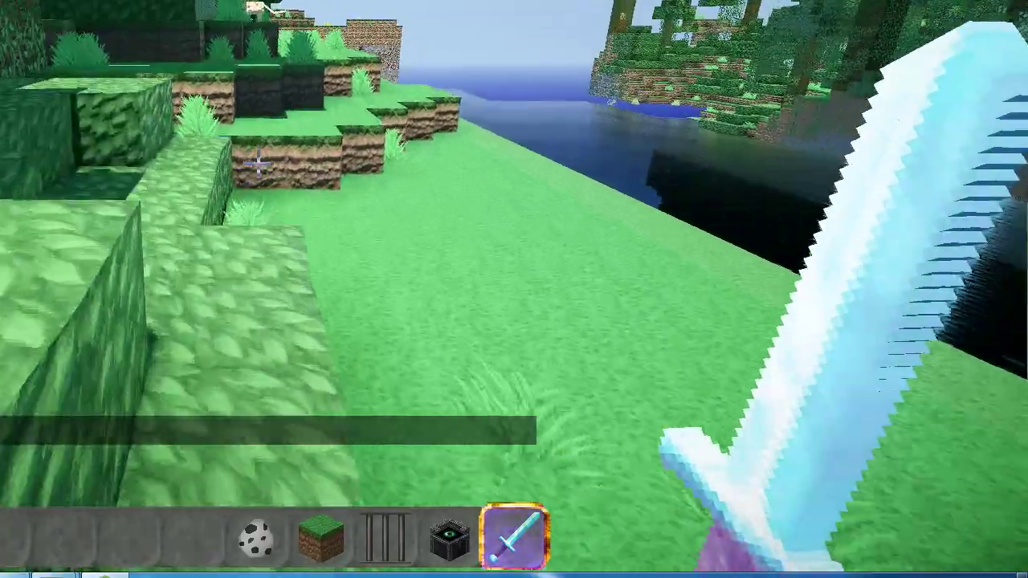
key(w)
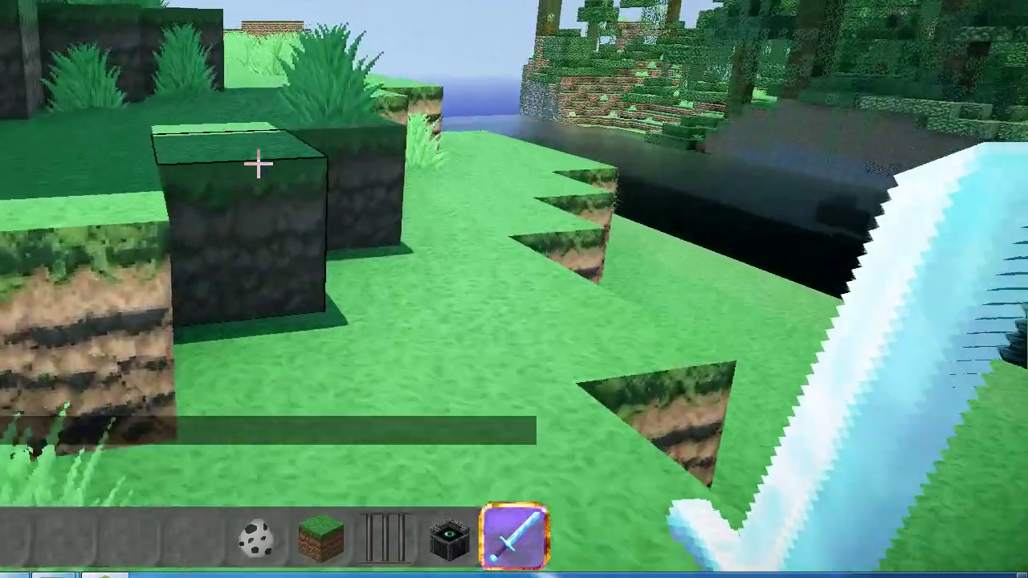
key(t)
key(Escape)
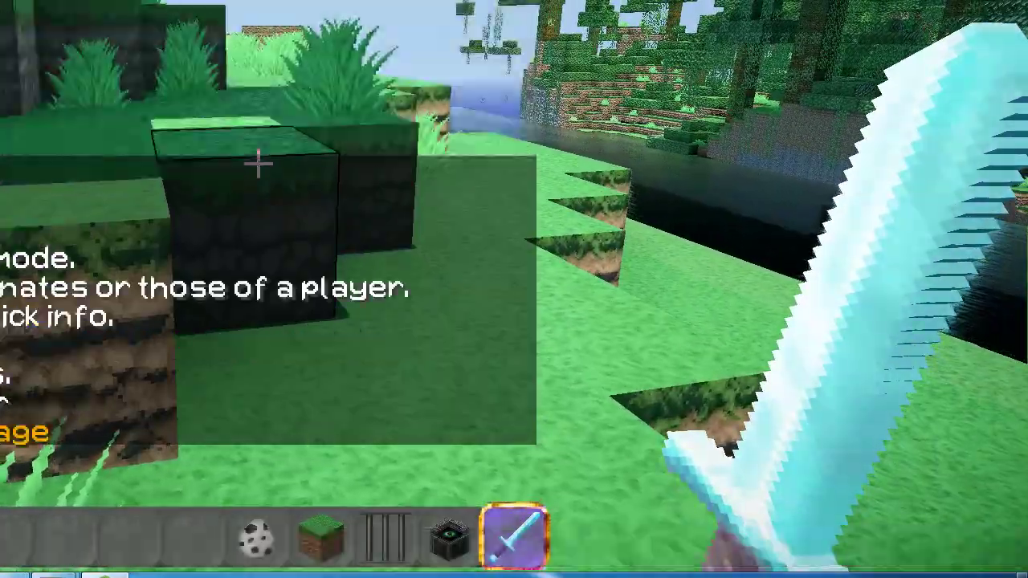
- Enable god mode with the /god command while continuing along the riverbank
key(w)
key(t)
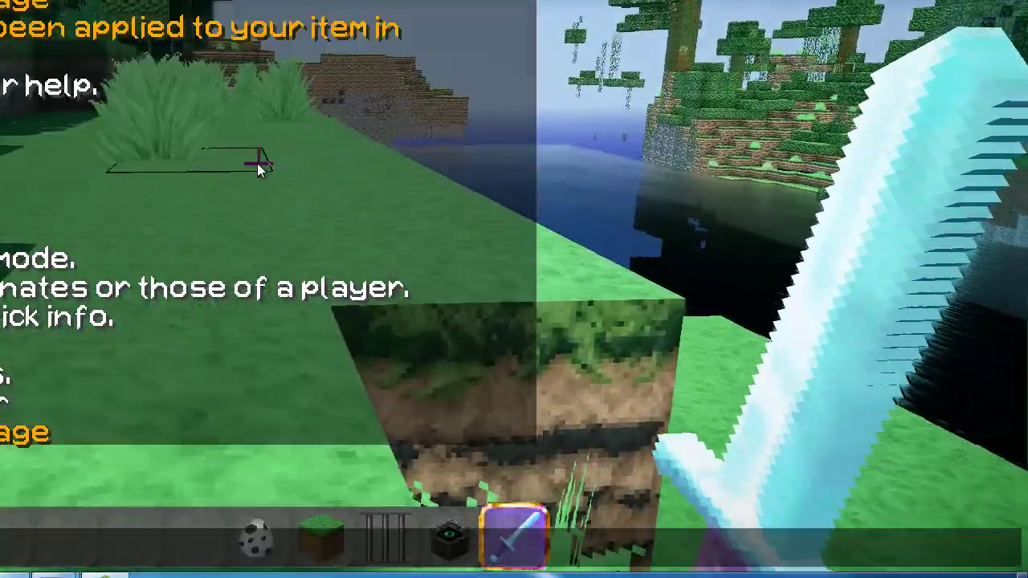
key(Return)
key(w)
key(w)
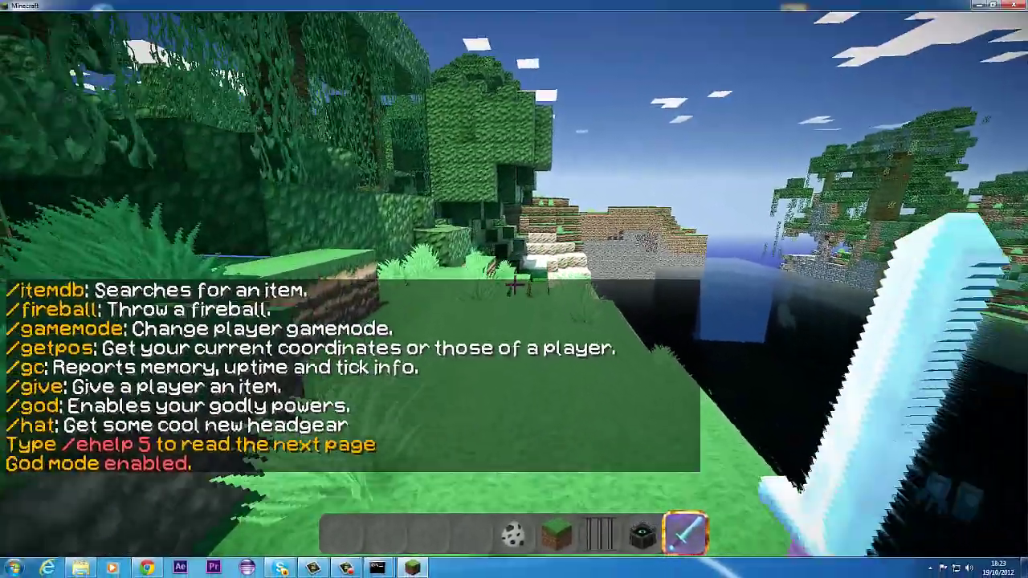
- Try to wear a hat by running /hat twice with the grass block selected
scroll(394, 229, up, 3)
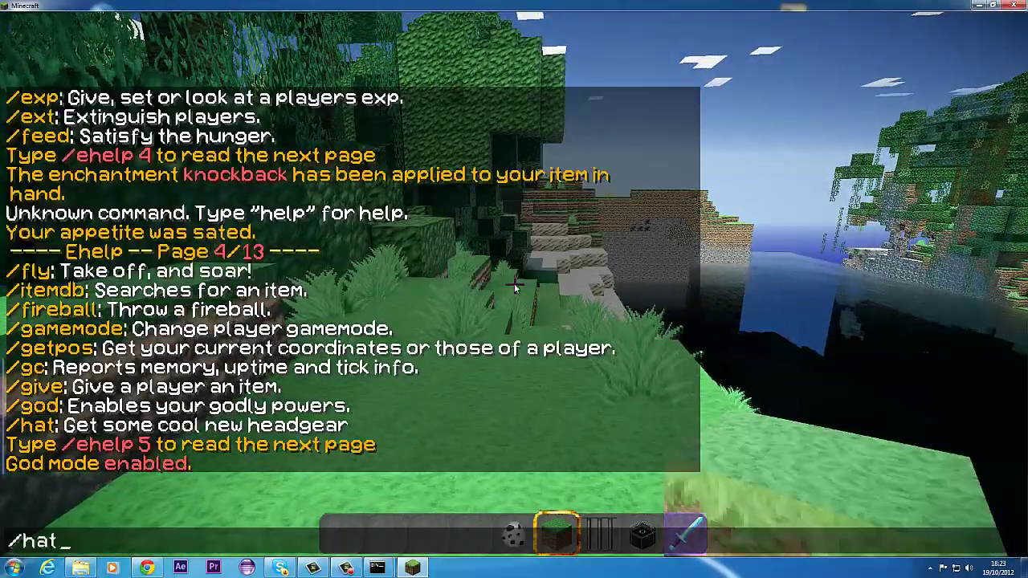
key(Return)
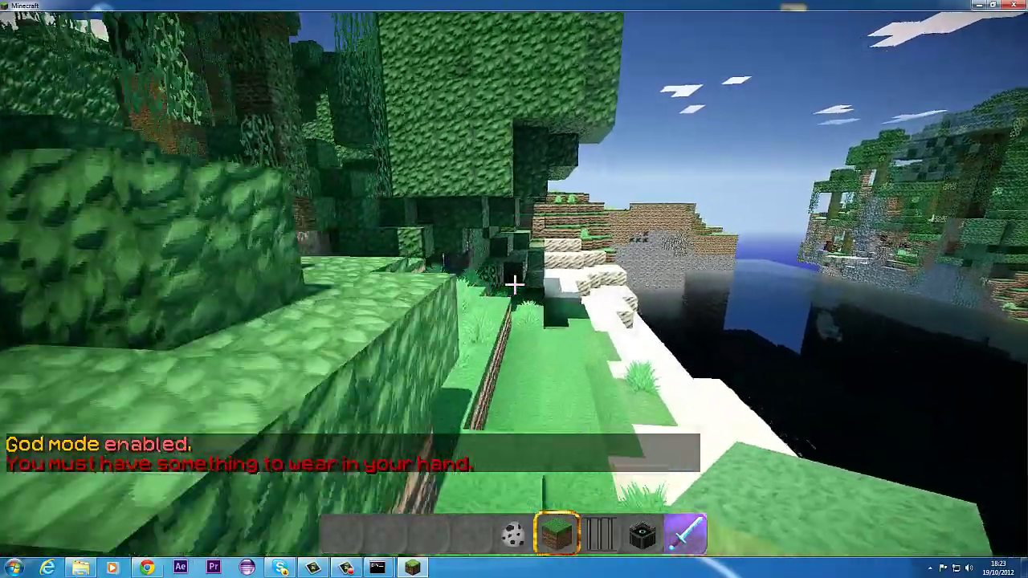
key(w)
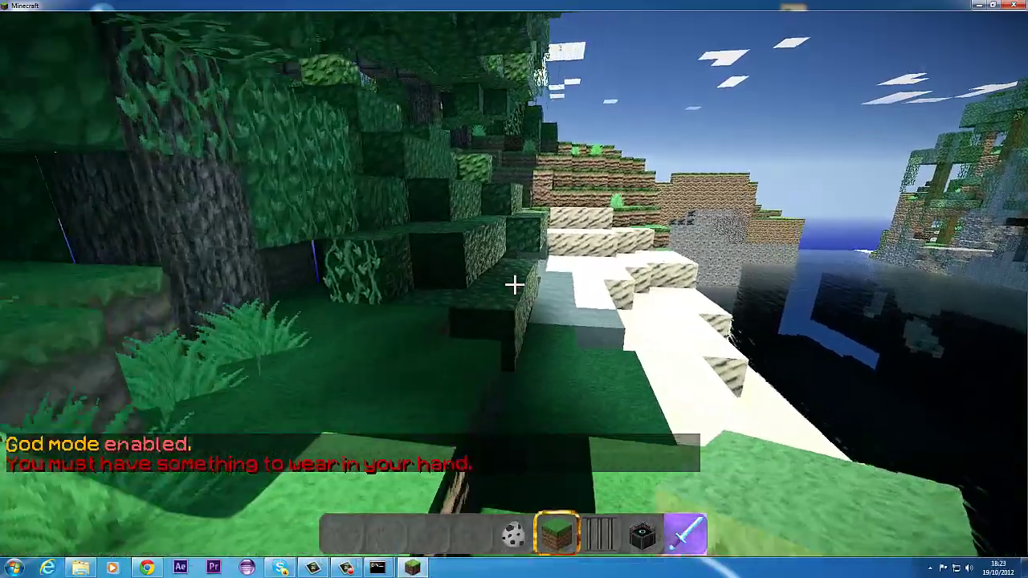
text(/hat)
key(Return)
- Add a leaves block from the creative inventory to the hotbar, select it and wear it with /hat
key(e)
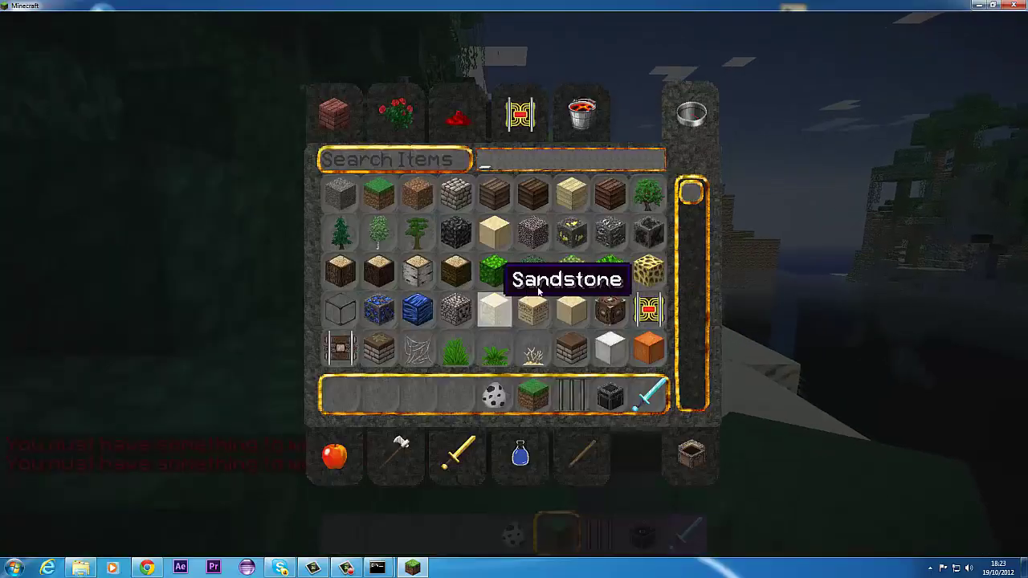
click(449, 399)
key(e)
scroll(514, 286, up, 2)
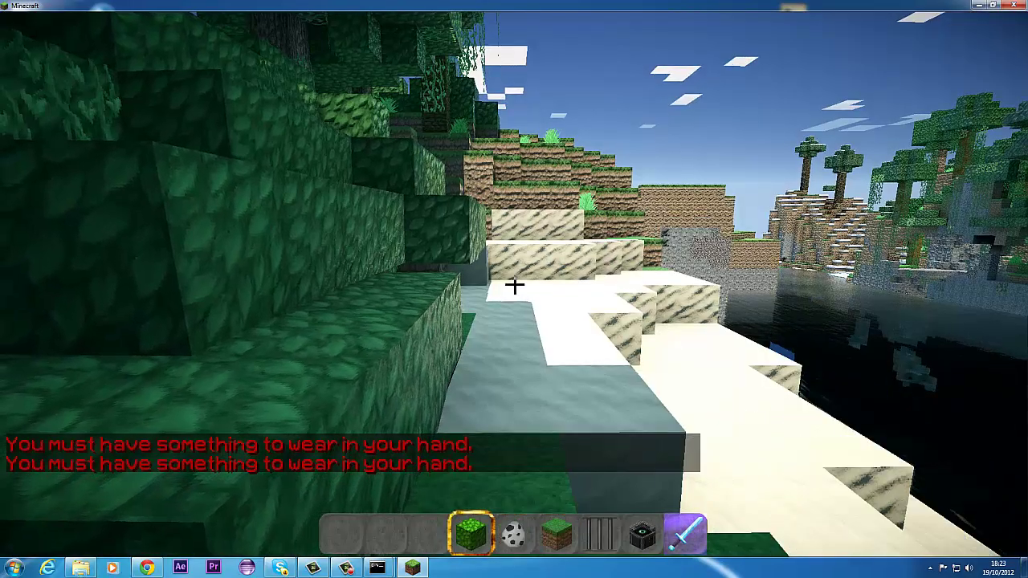
key(t)
key(Up)
key(Return)
key(w)
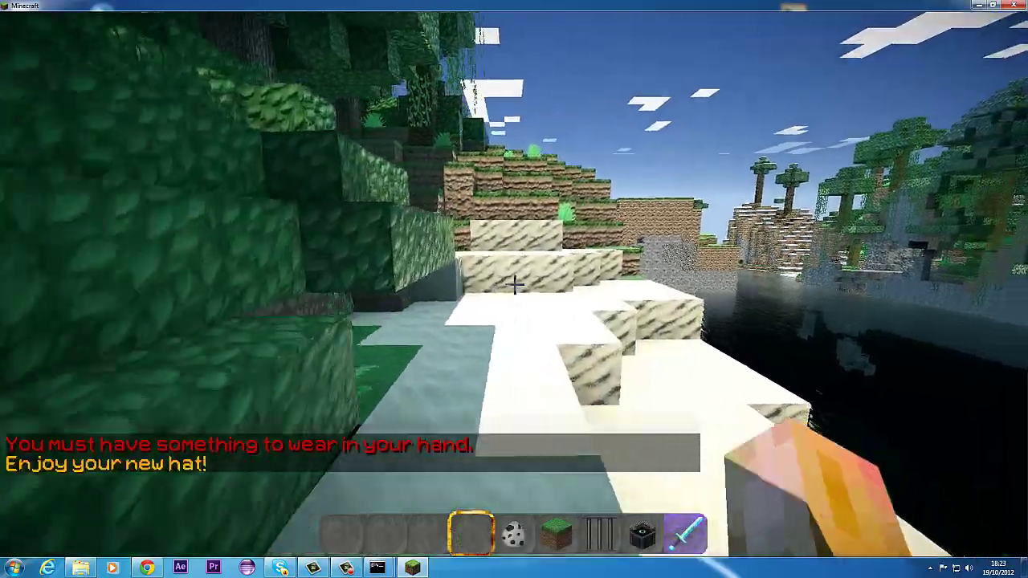
- Climb onto the grassy ledge and view the leaves hat on the character in third person, then return to first person
key(w)
key(space)
key(space)
key(space)
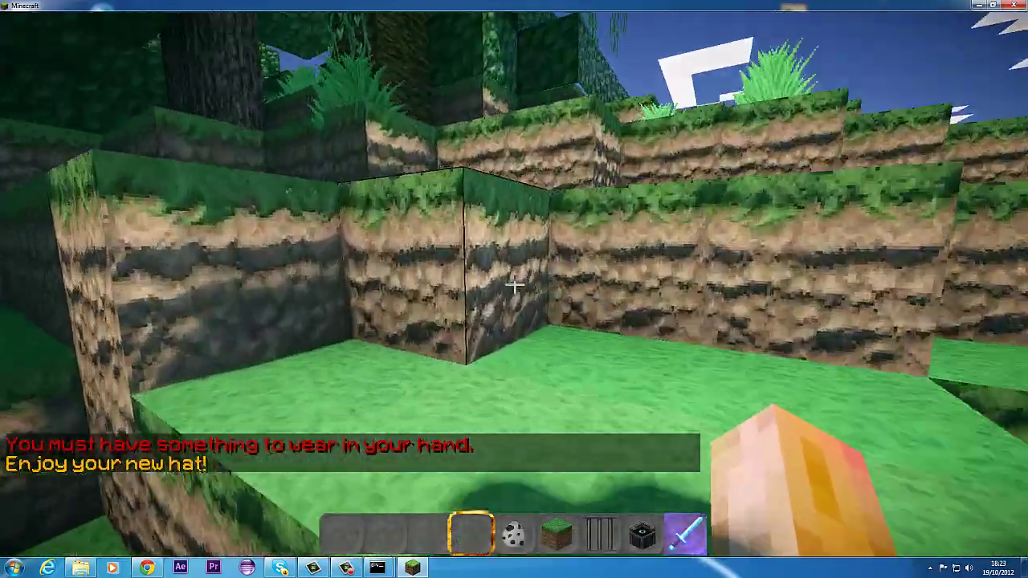
key(F5)
key(F5)
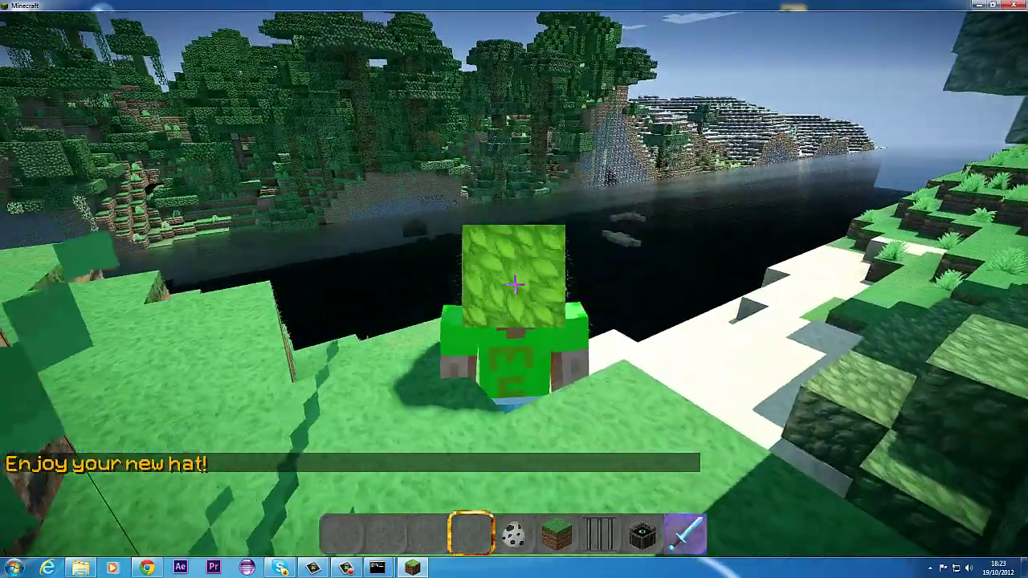
key(F5)
- Check the character's helmet slot in the survival inventory and close the inventory
key(w)
key(space)
key(space)
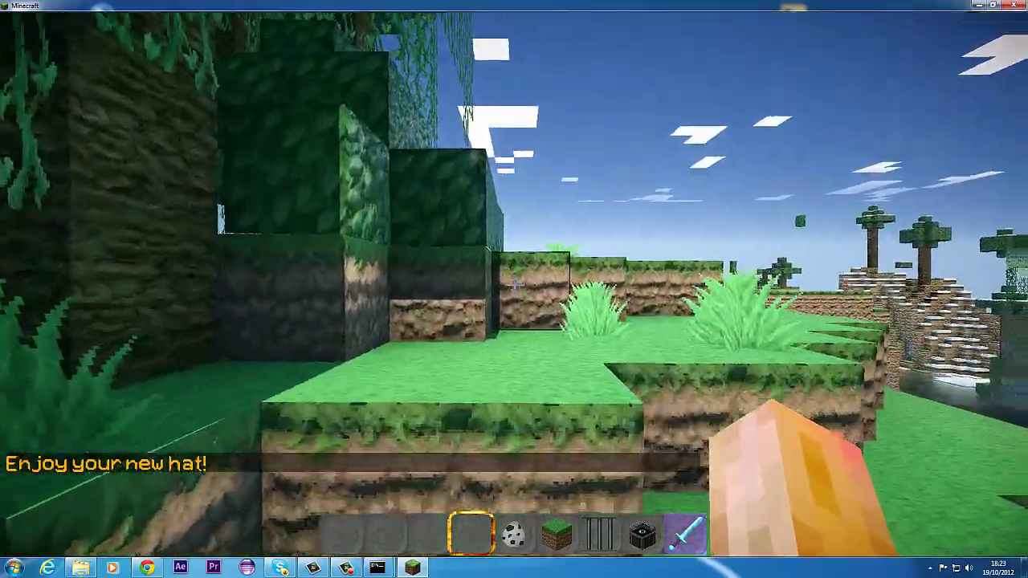
key(e)
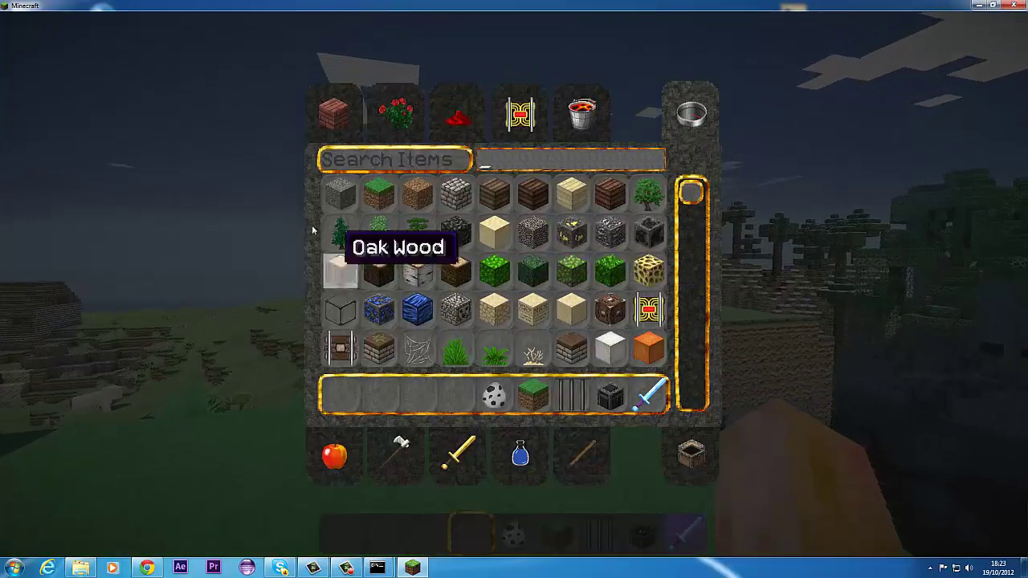
click(688, 454)
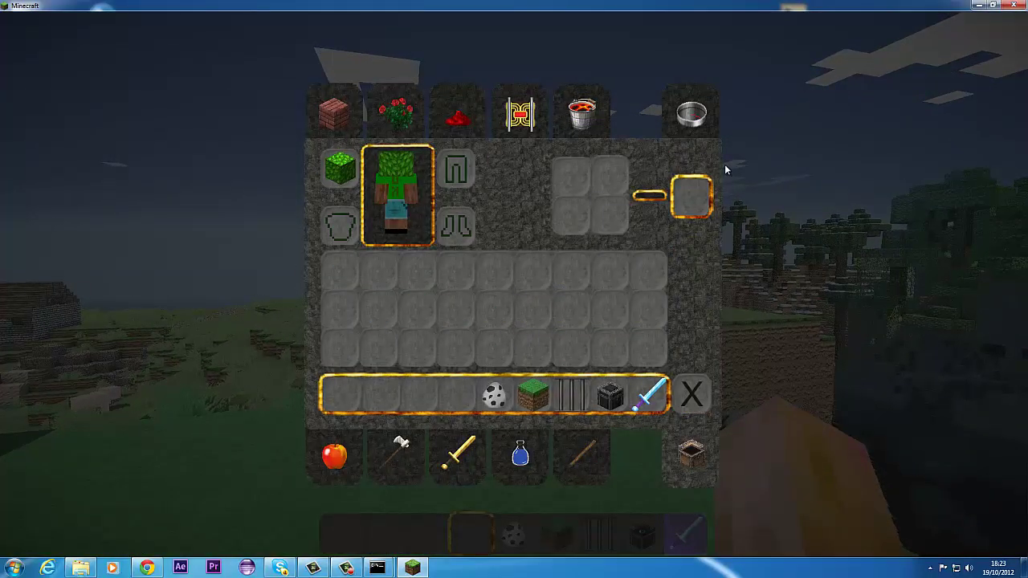
key(e)
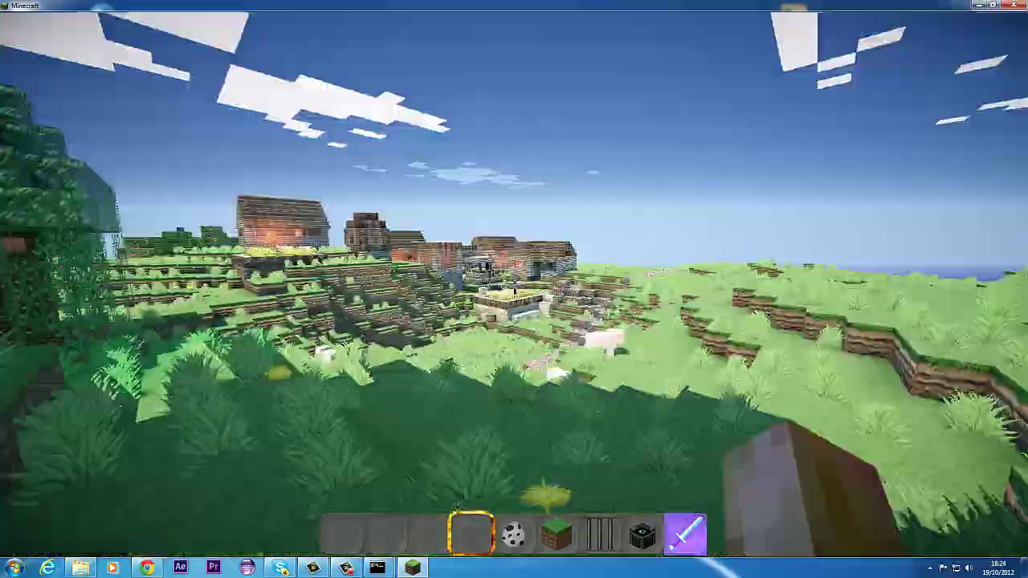
- Move towards the village and try to change the weather with a /wether command
key(w)
key(w)
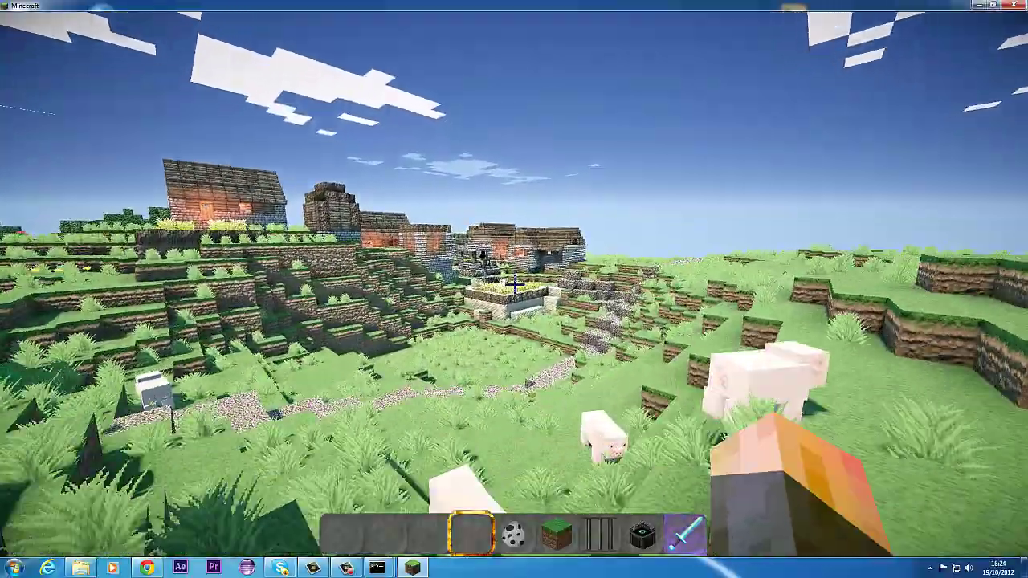
key(space)
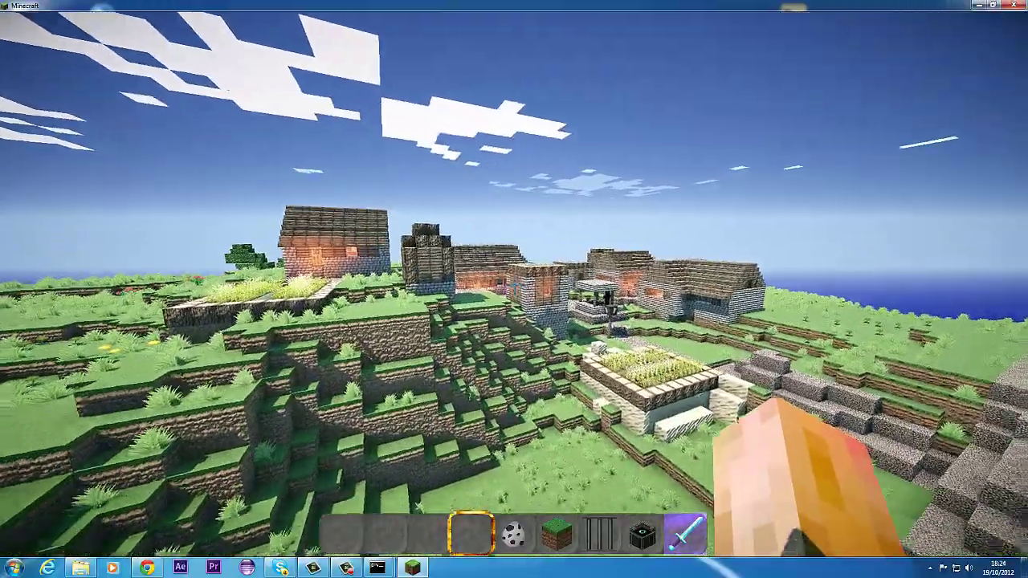
key(slash)
text(we )
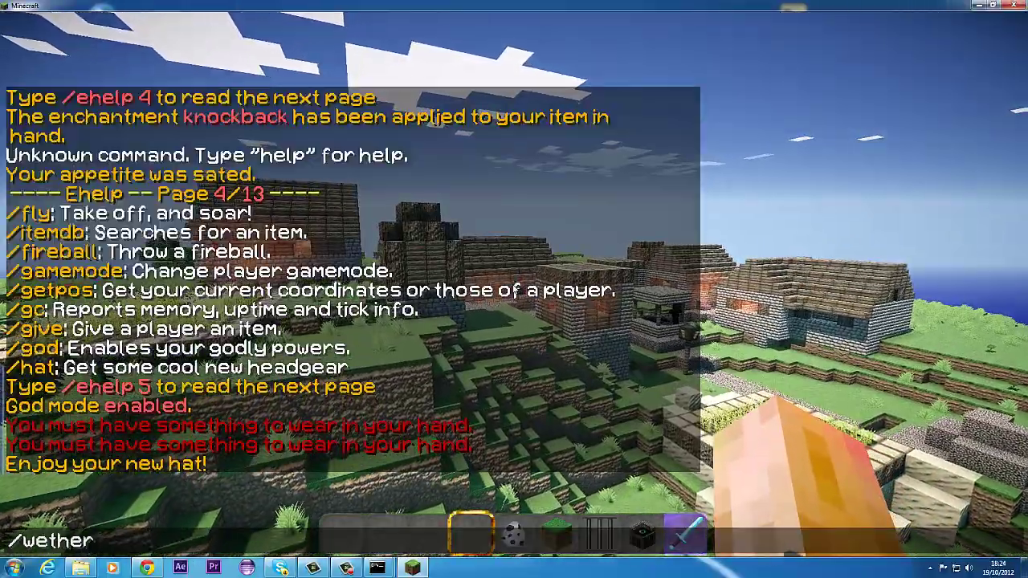
text(ther rain)
key(Return)
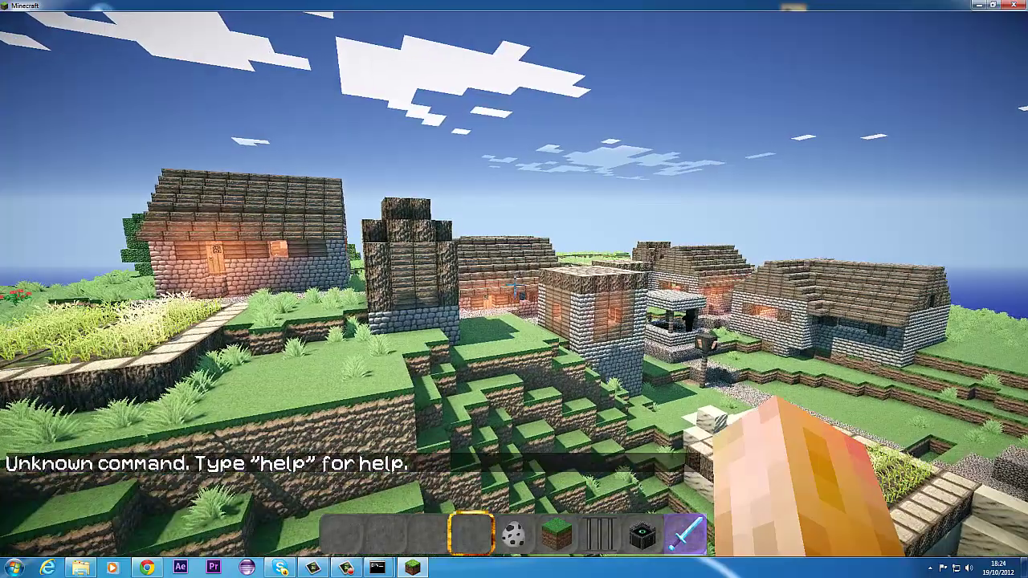
- Correct the misspelled command to /weather and set the world's weather to sun
key(t)
key(Up)
key(BackSpace)
key(BackSpace)
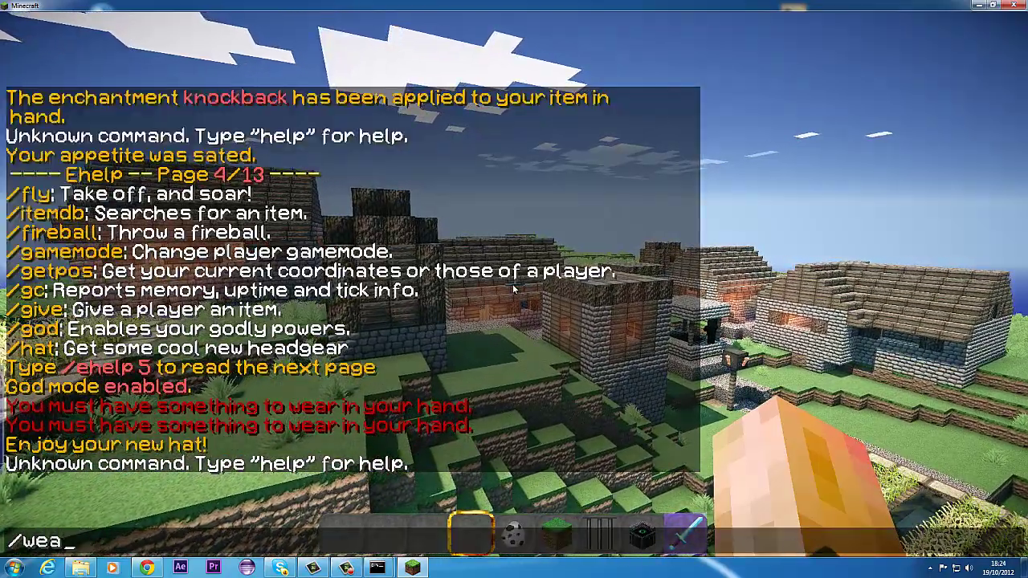
key(Return)
key(t)
key(Up)
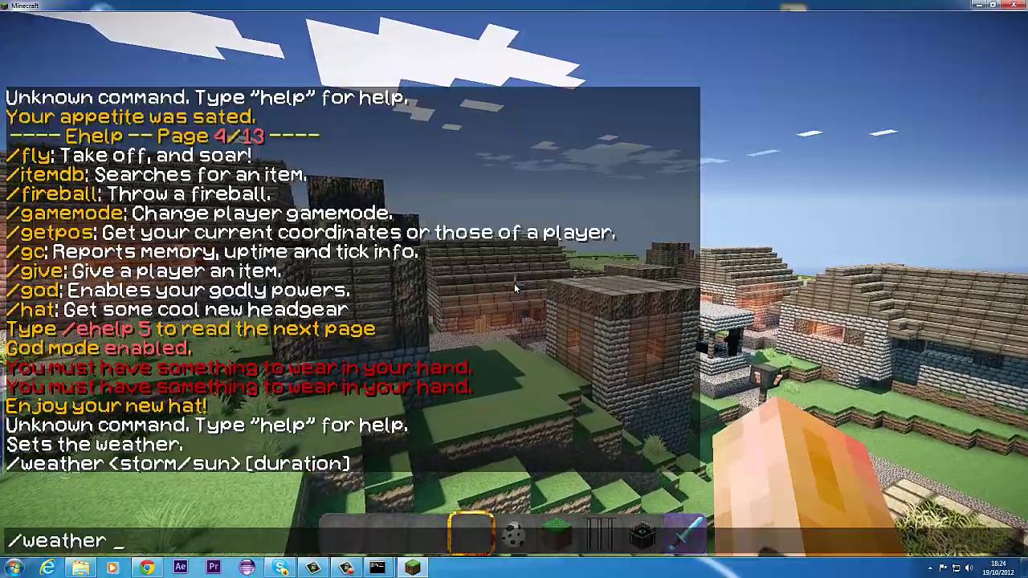
text(rai)
key(Return)
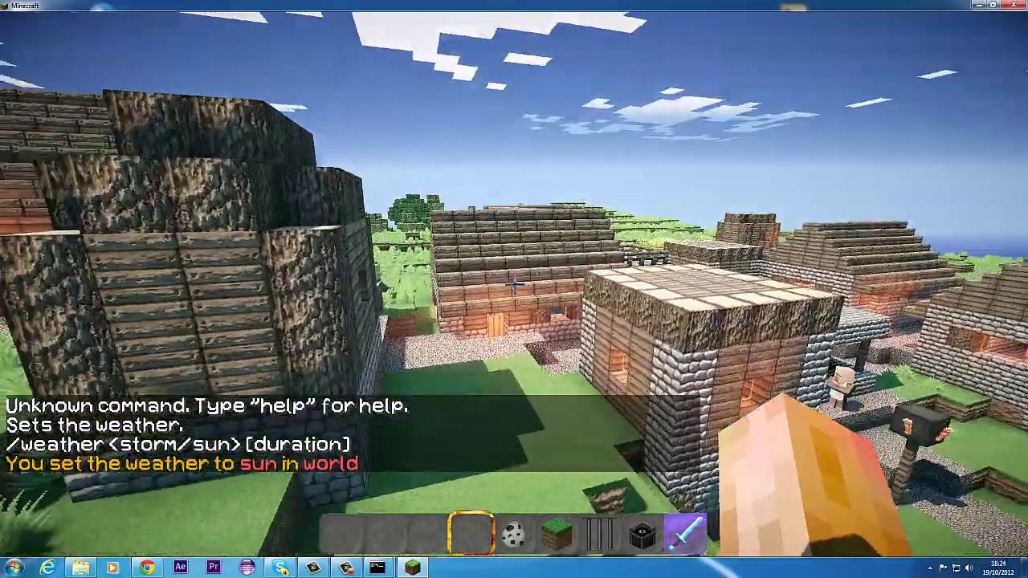
- Move down among the village houses and set the weather to storm with /weather storm
key(t)
key(Up)
key(Escape)
key(w)
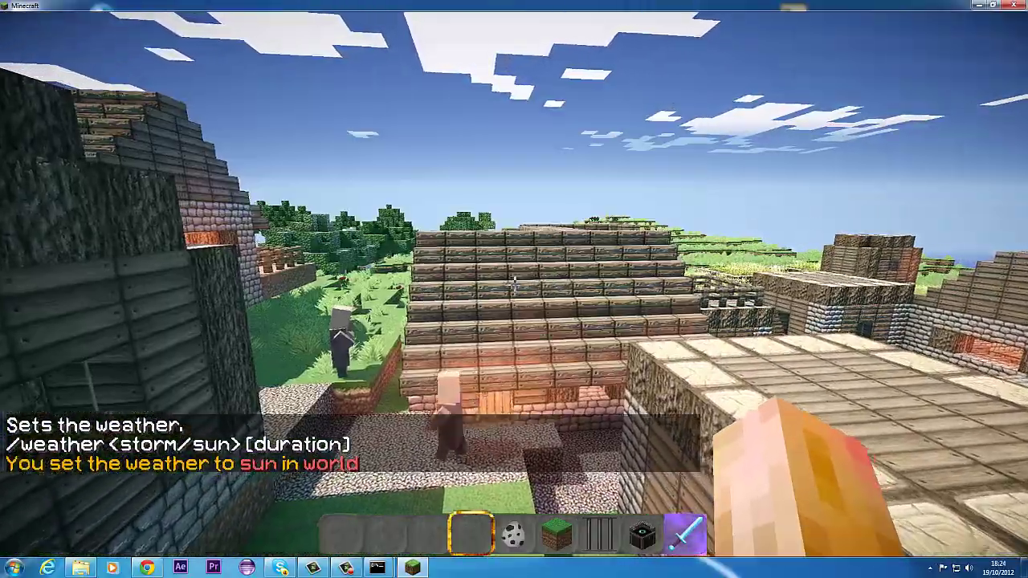
key(t)
key(Up)
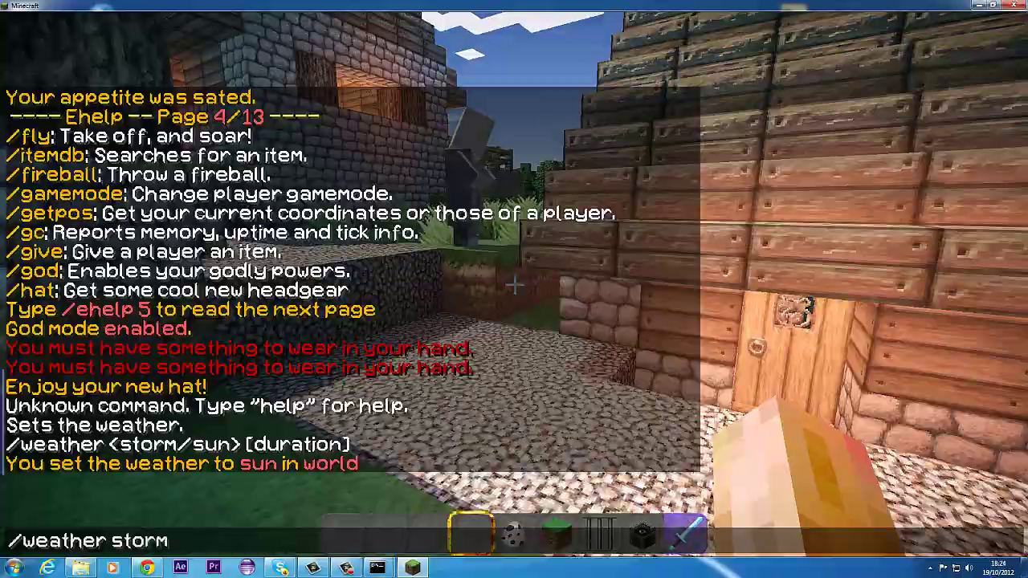
key(Return)
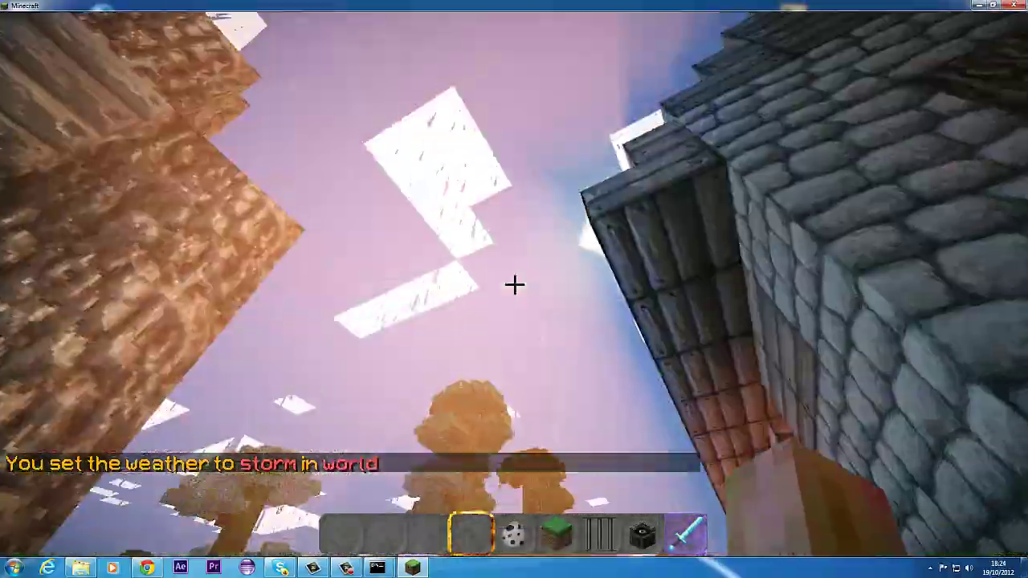
- Move around the village houses to examine the rain and the wet roofs during the storm
key(s)
key(space)
key(space)
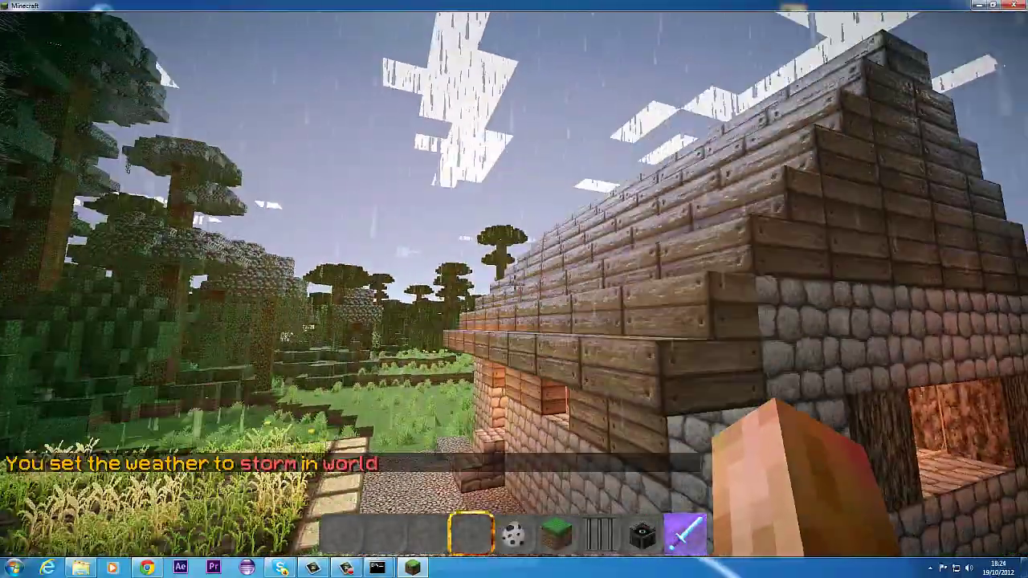
key(d)
key(space)
key(a)
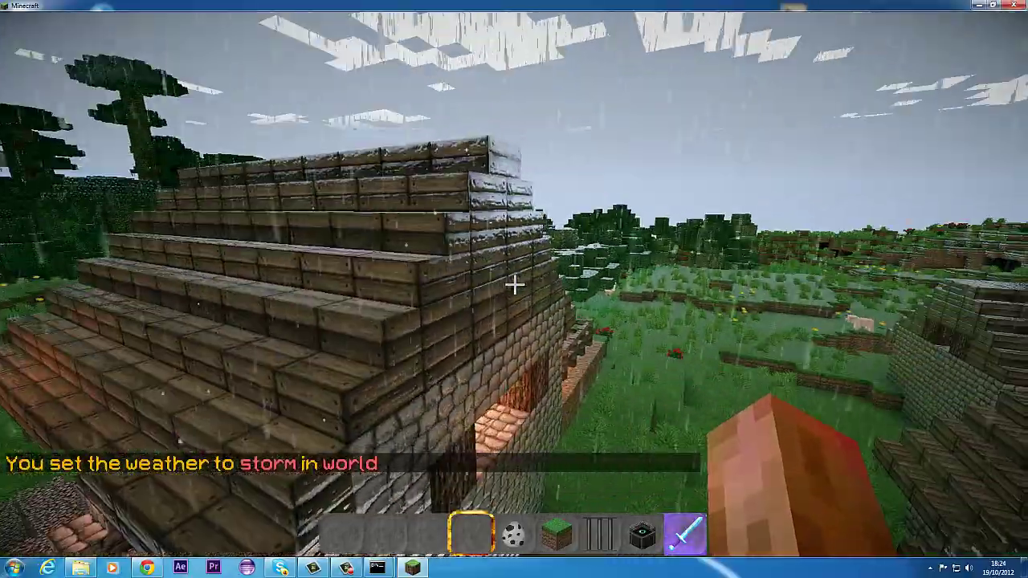
key(w)
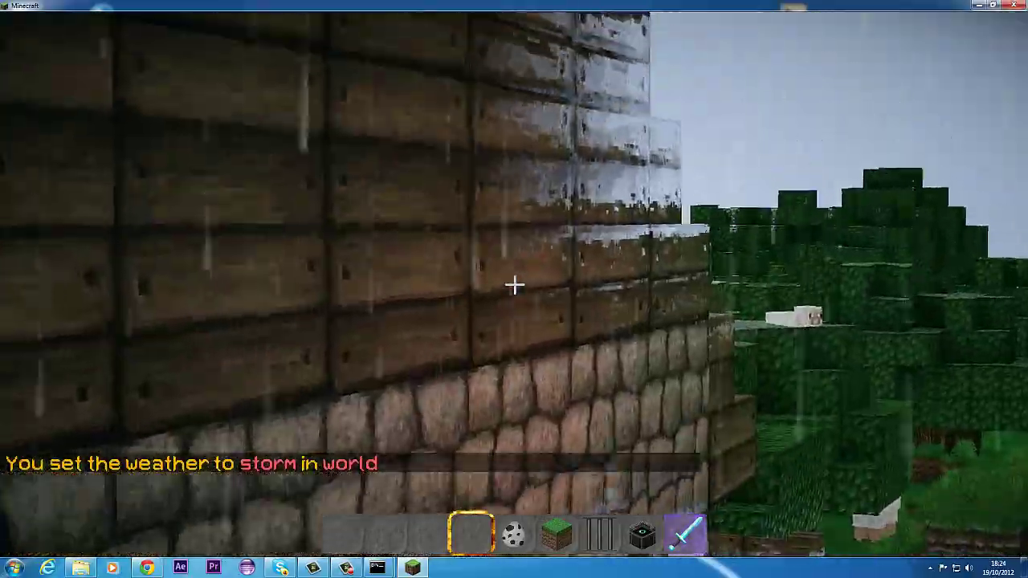
key(s)
key(w)
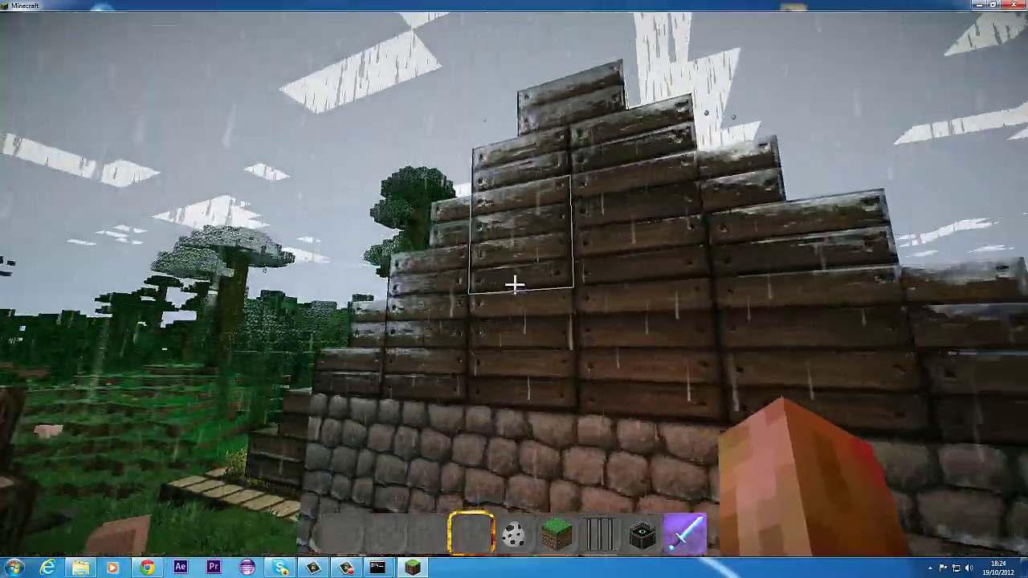
- Move past the village houses and up to the well to examine them in the rain
key(shift)
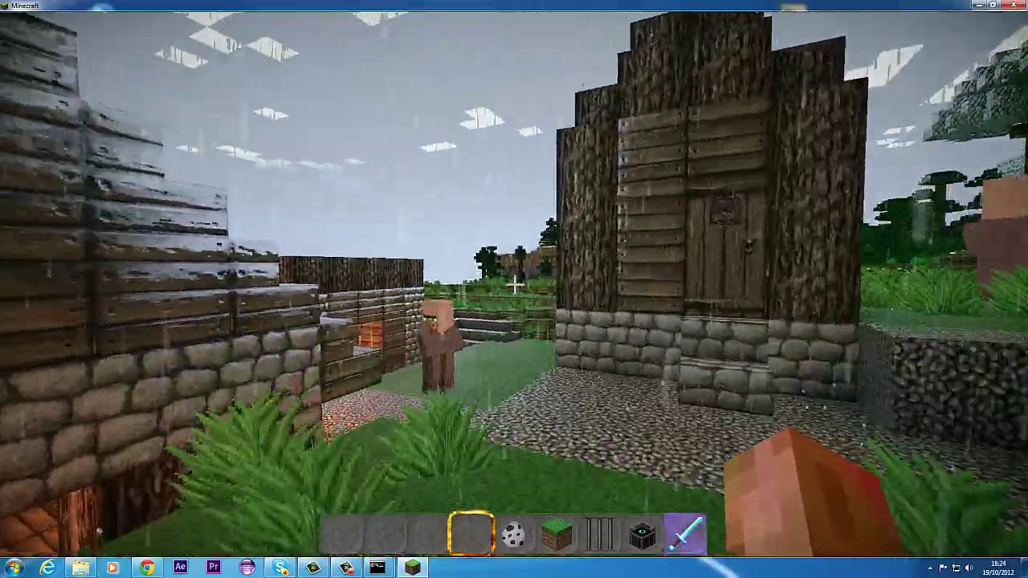
key(w)
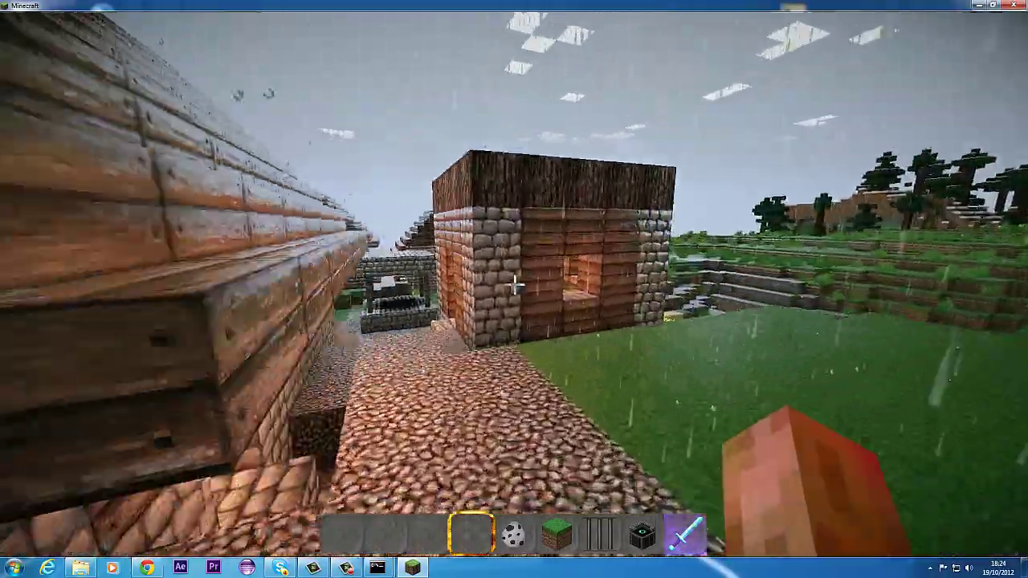
key(w)
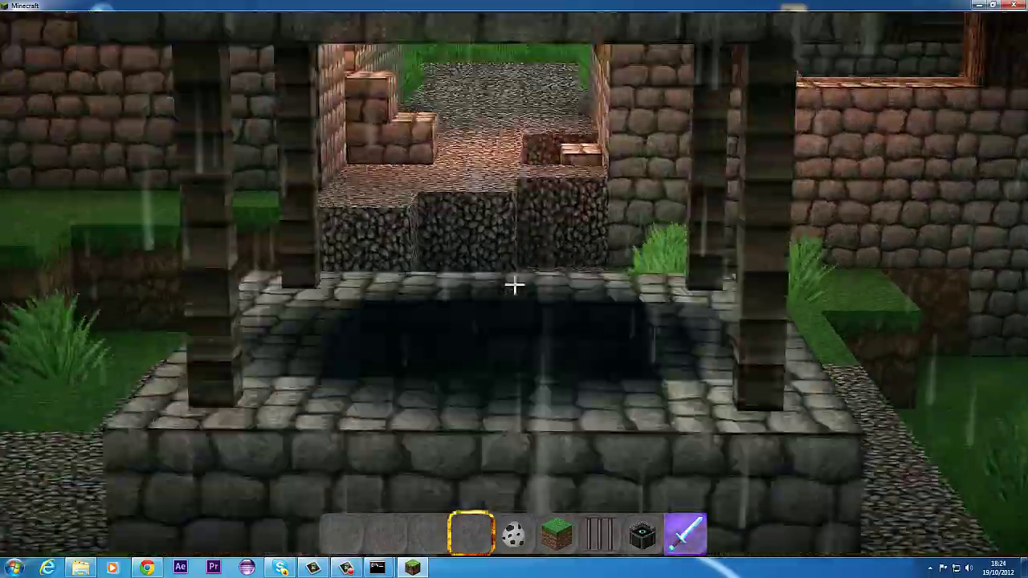
key(w)
key(space)
key(shift)
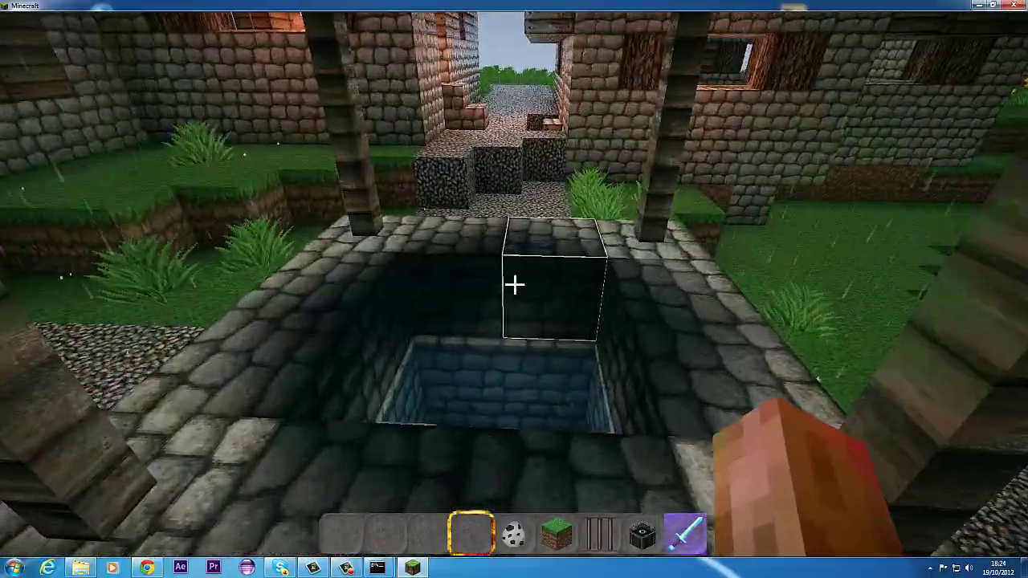
- Move beyond the well to the gap between the houses and set the weather to sun with /weather sun
key(w)
key(t)
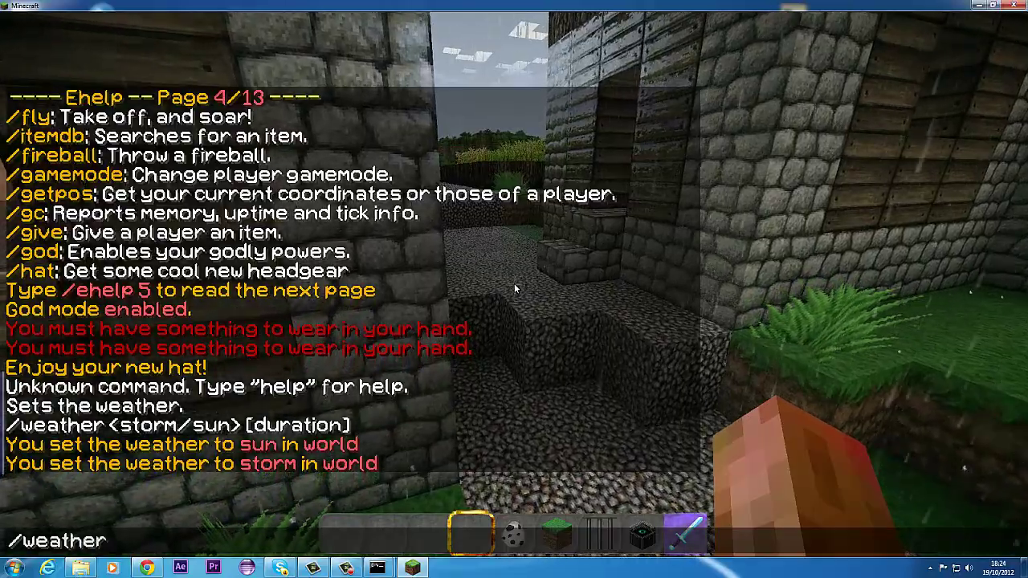
text(/weather sun)
key(Return)
- Move along the gravel path by the crop field and houses to examine the village's weather and sky
key(w)
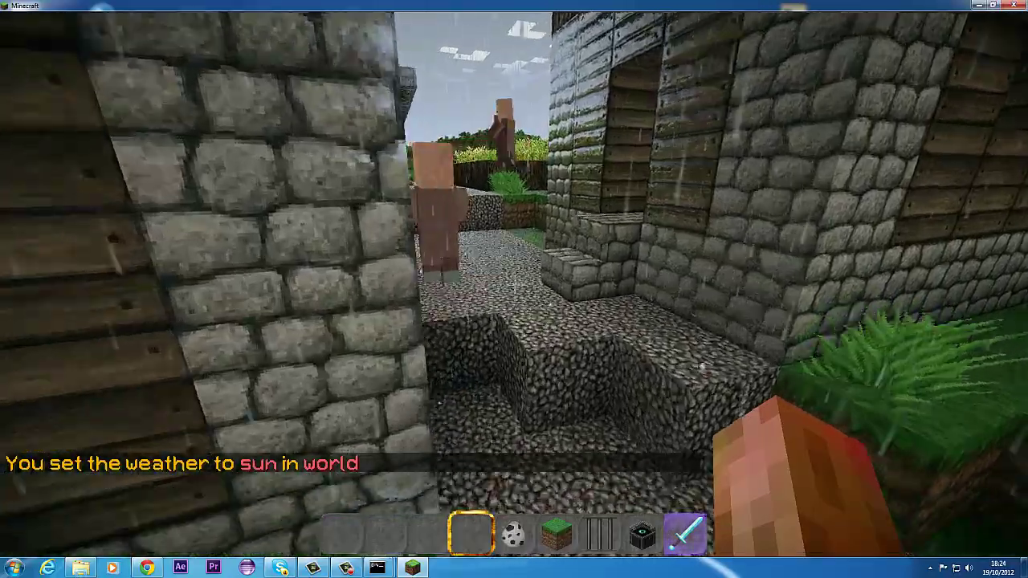
key(w)
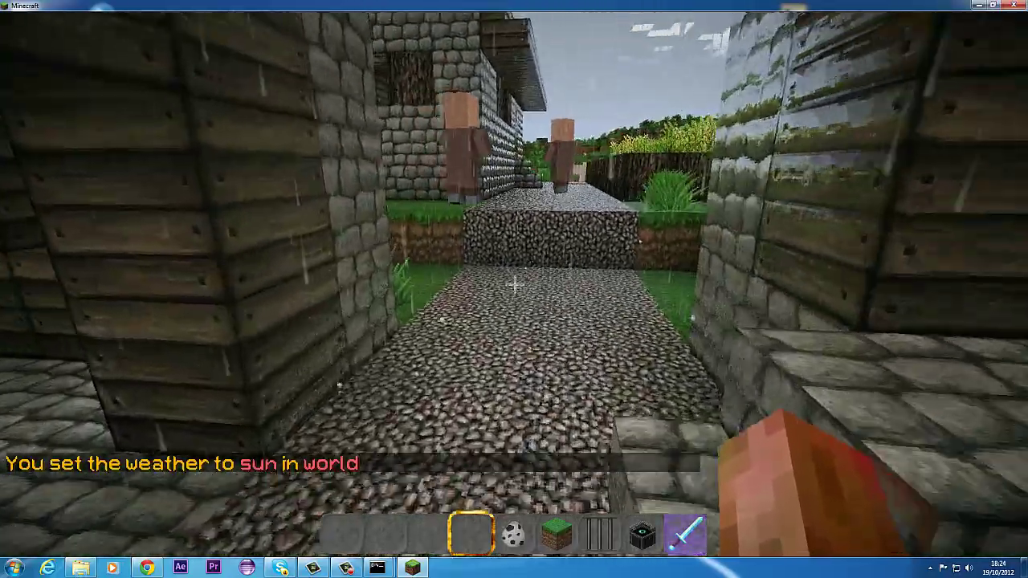
key(w)
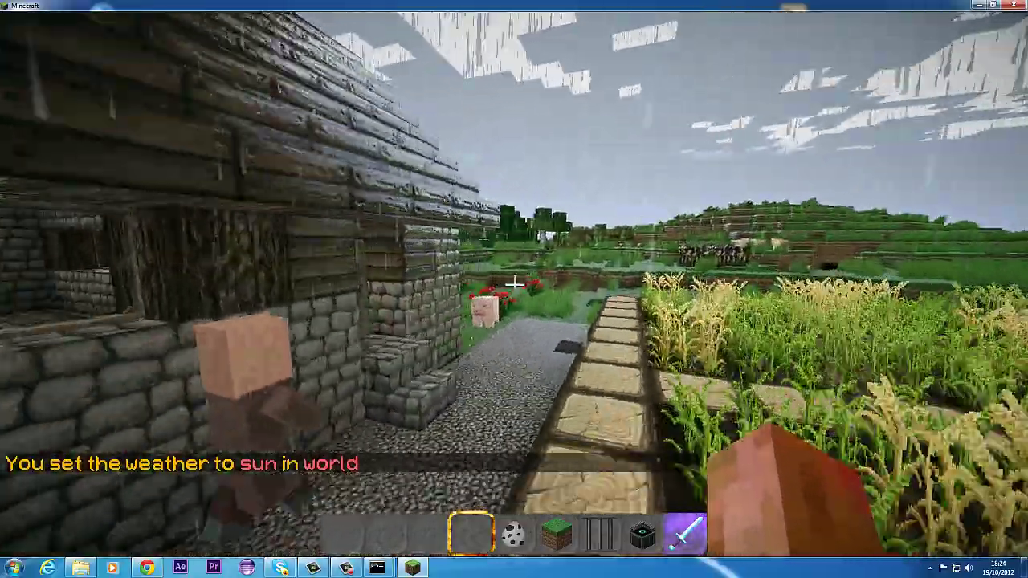
key(w)
key(space)
key(space)
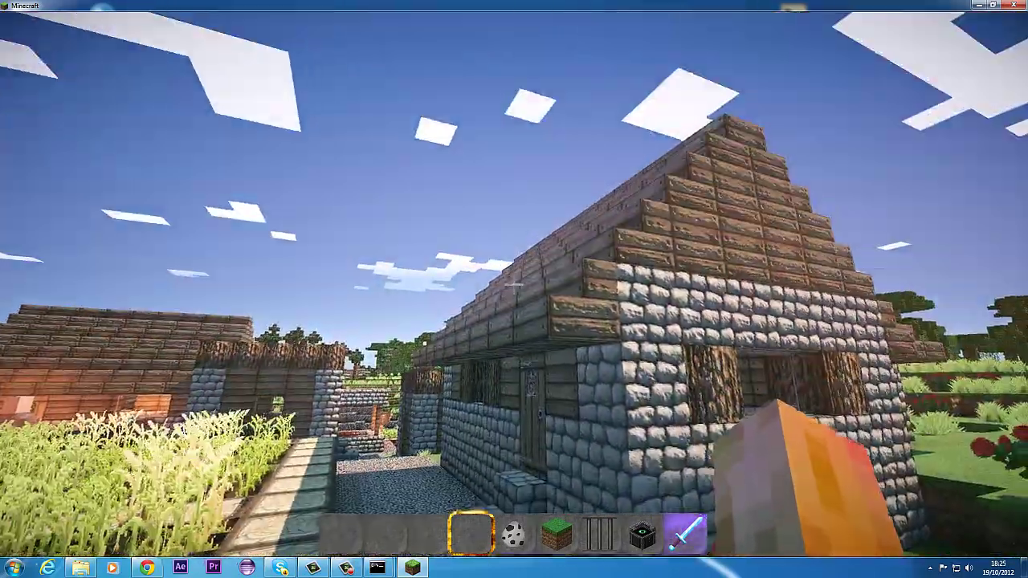
key(w)
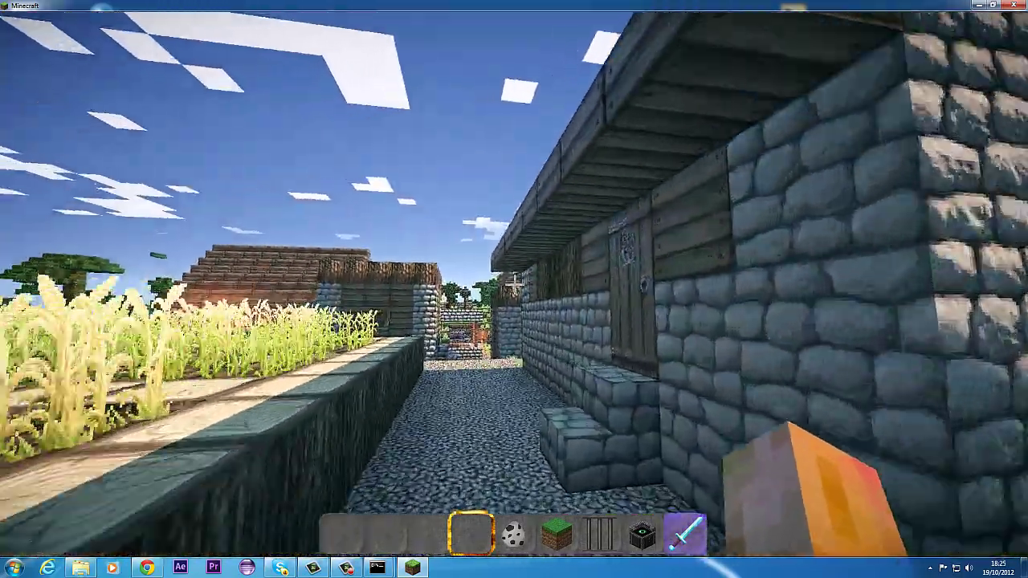
key(w)
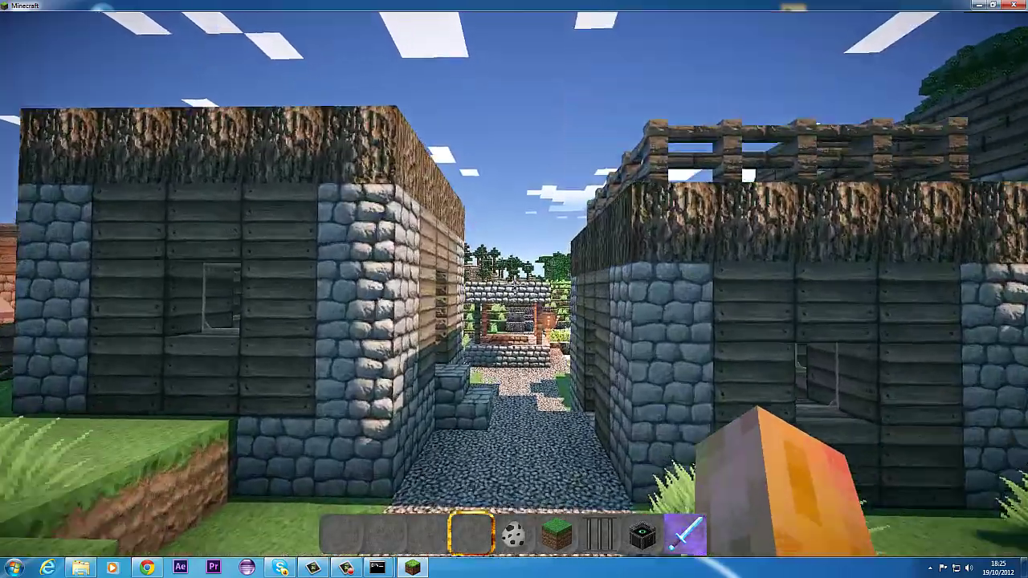
- Show page 4 of the Essentials command help with /ehelp 4
key(t)
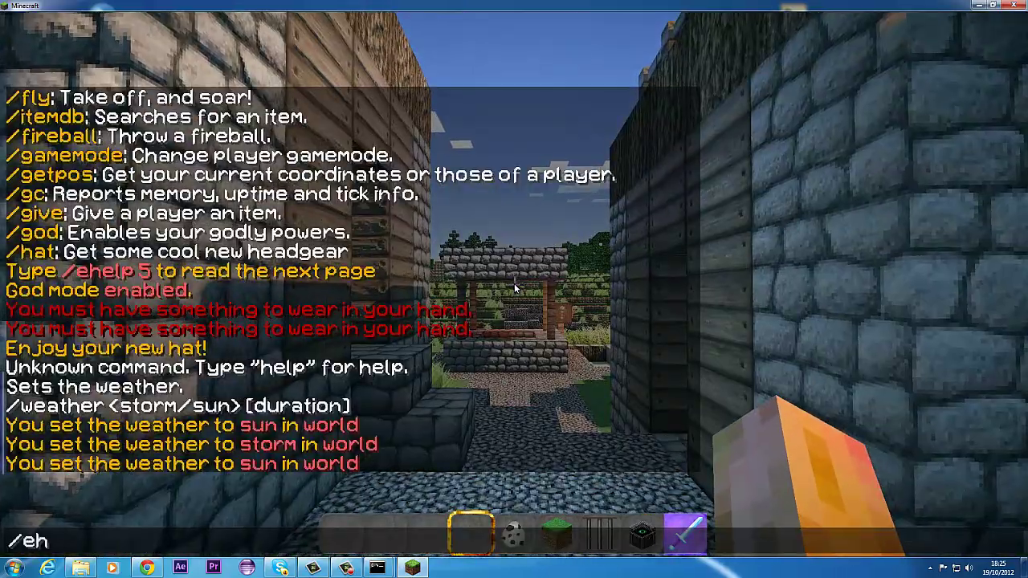
text(/ehelp 4)
key(Return)
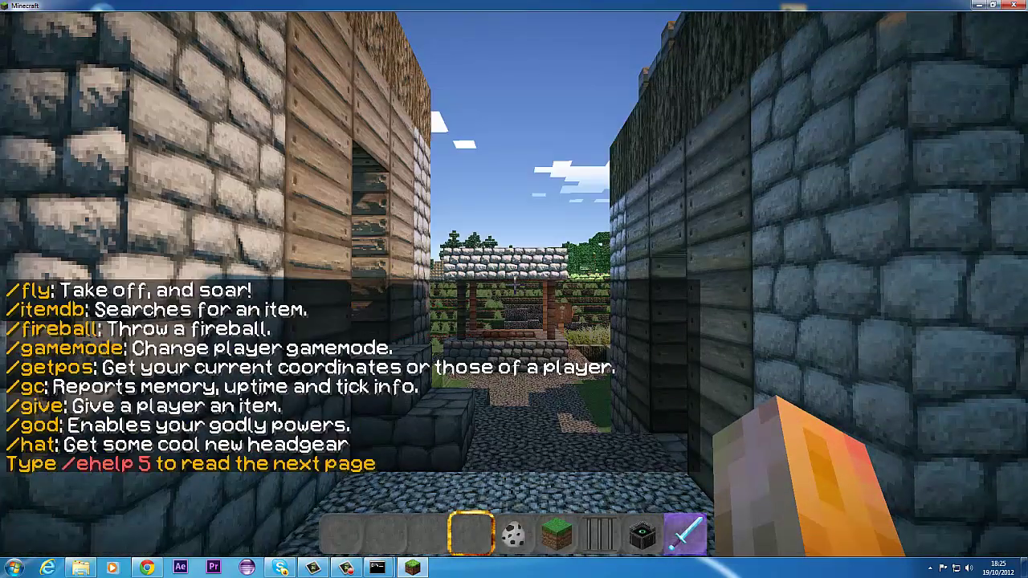
- Approach the well and show page 5 of the Essentials command help with /ehelp 5
key(w)
key(t)
key(Up)
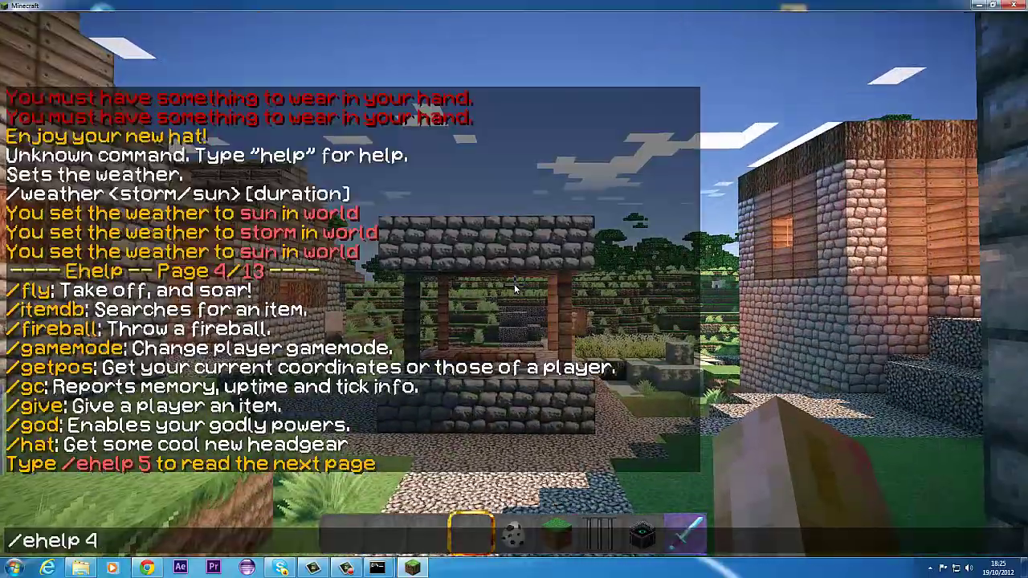
key(BackSpace)
text(5)
key(Return)
- Move past the well and crop plot onto the open grassland while reading the help page's commands
key(w)
key(w)
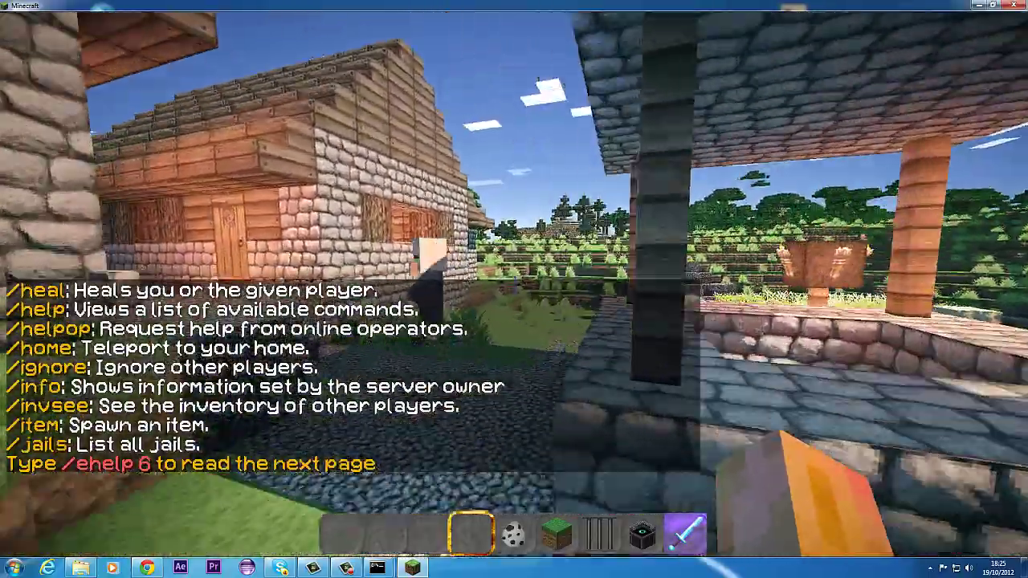
key(w)
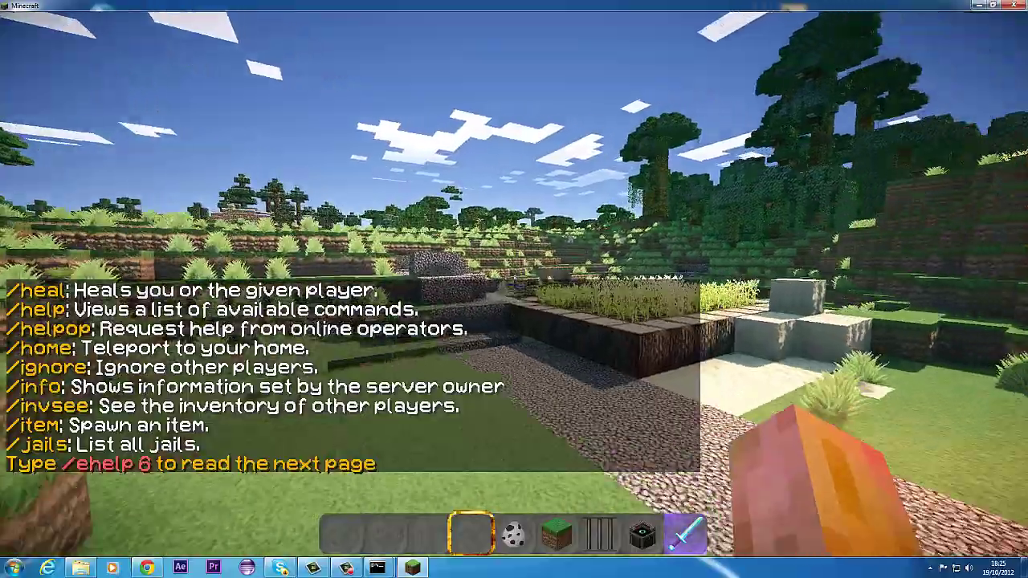
key(w)
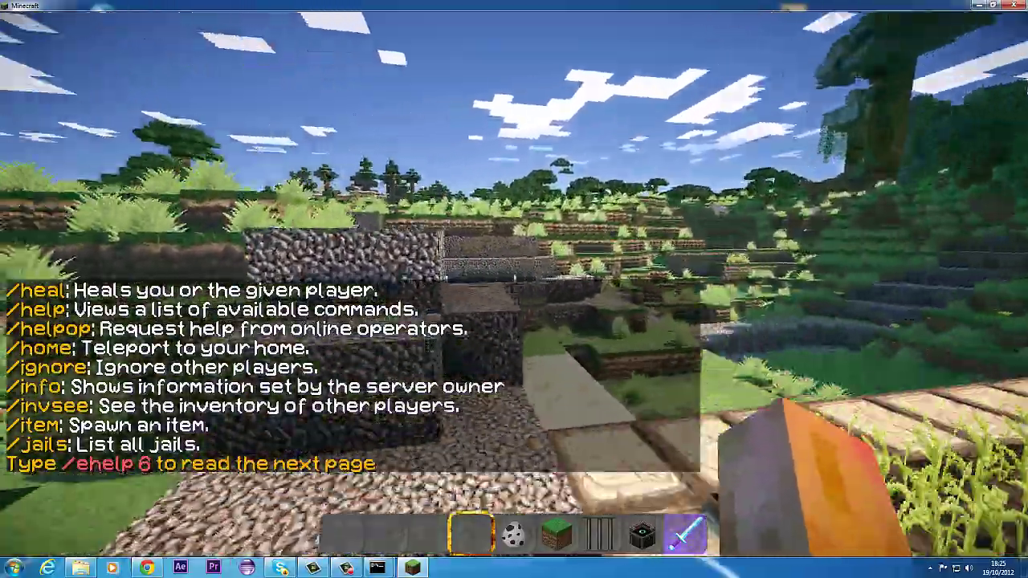
key(space)
key(space)
key(w)
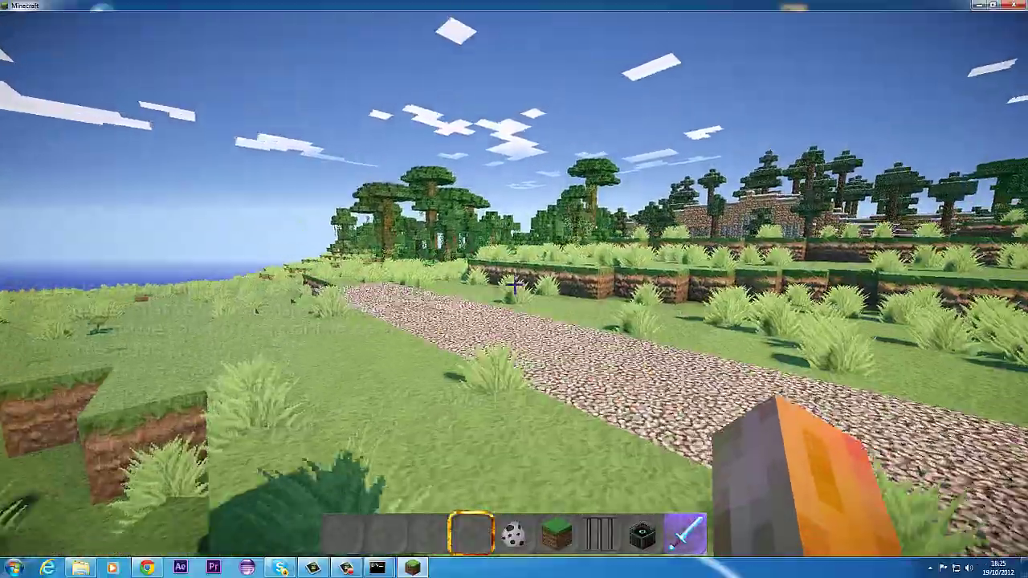
- Request the server owner's information with the /info command
text(t)
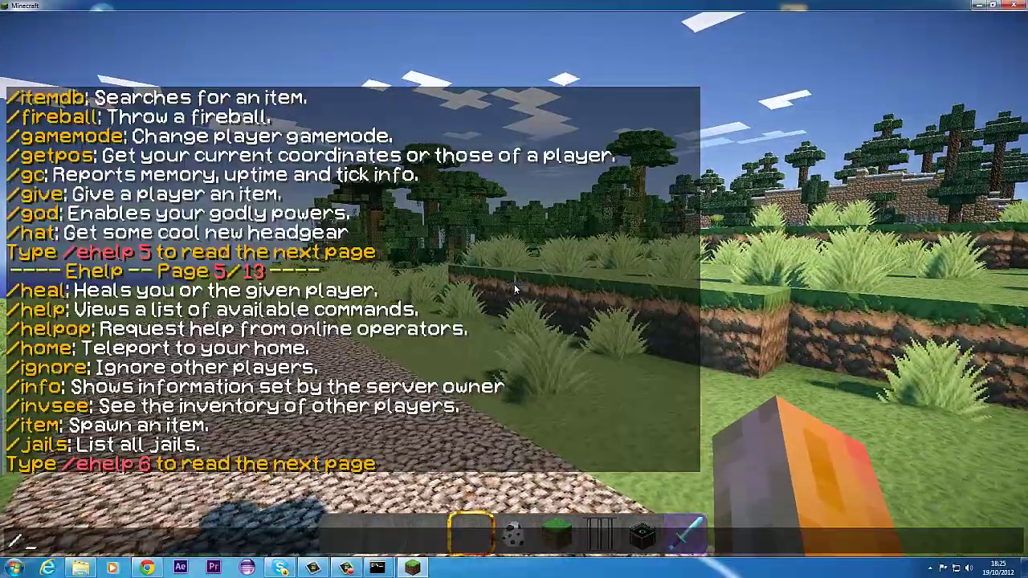
text(/info)
key(Return)
- Switch to the empty first hotbar slot and move across the grassland to the gravel path below the village
key(w)
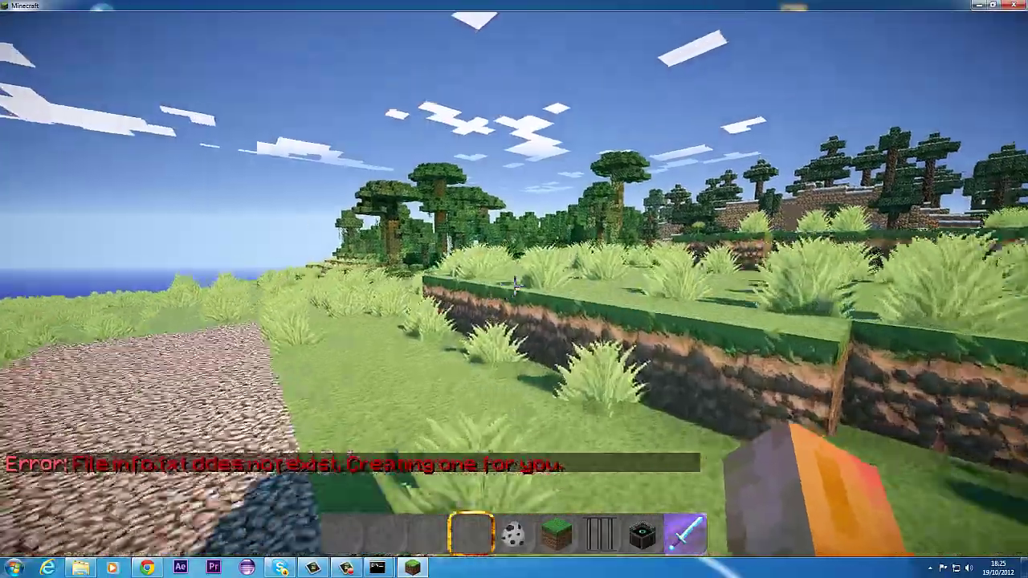
key(space)
key(7)
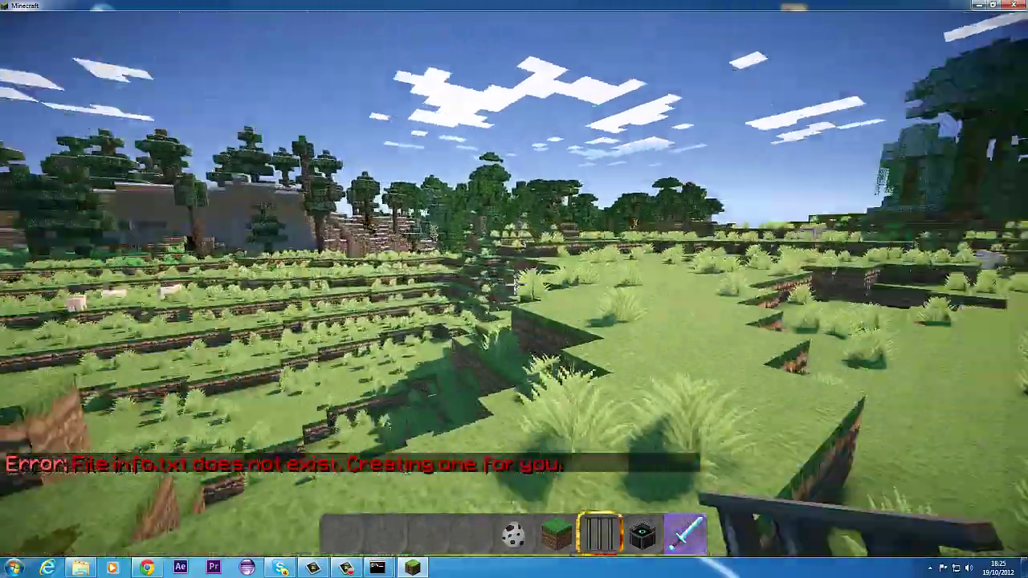
key(1)
key(w)
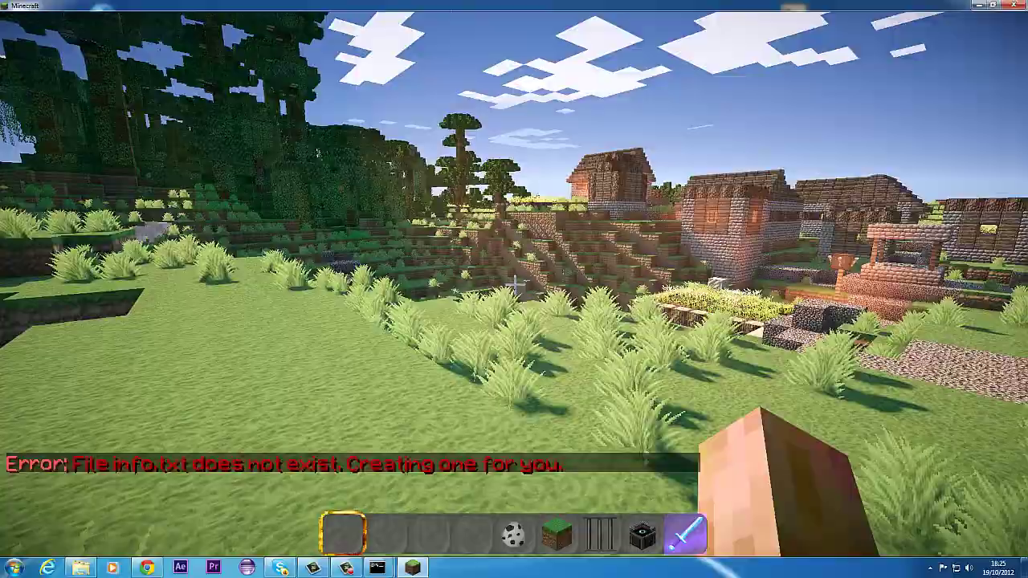
key(w)
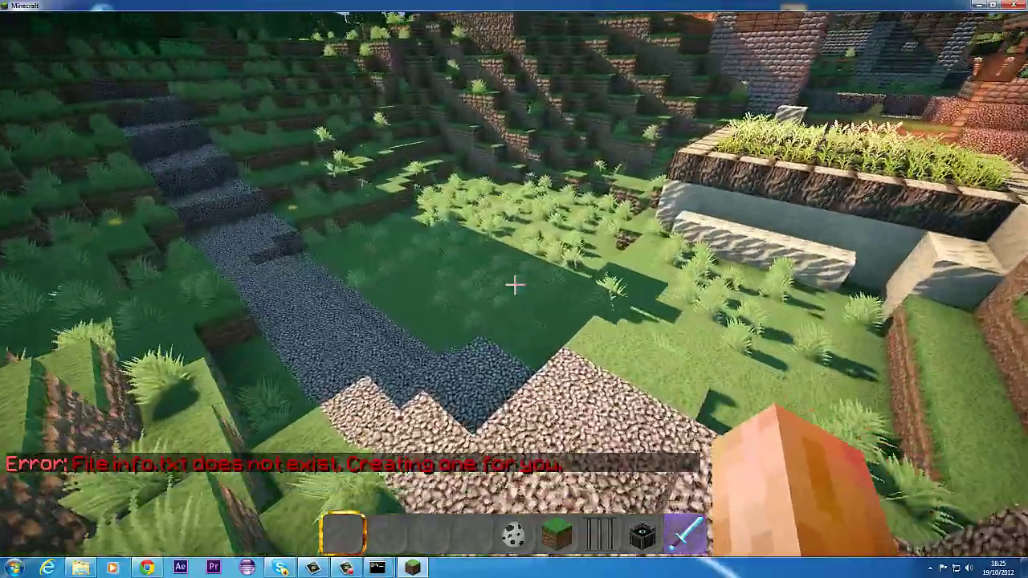
- Try to use the player-ignoring function with an /ignor command
key(slash)
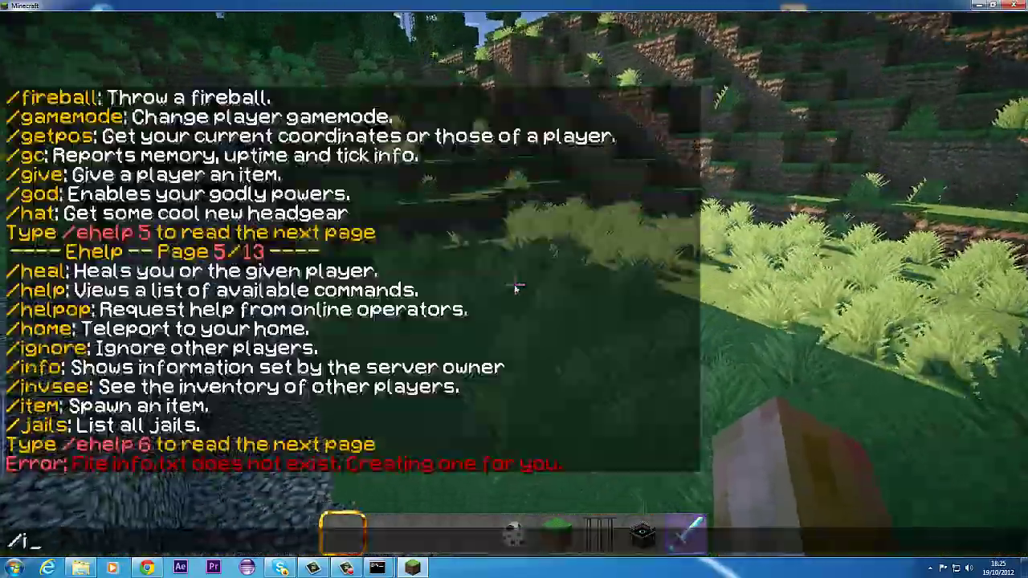
text(igno)
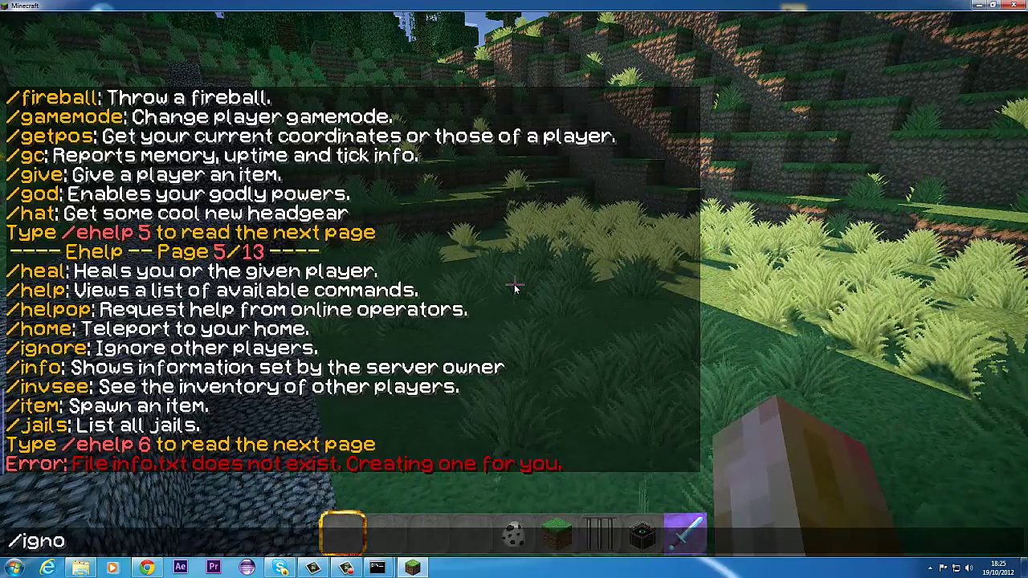
text(r)
key(Return)
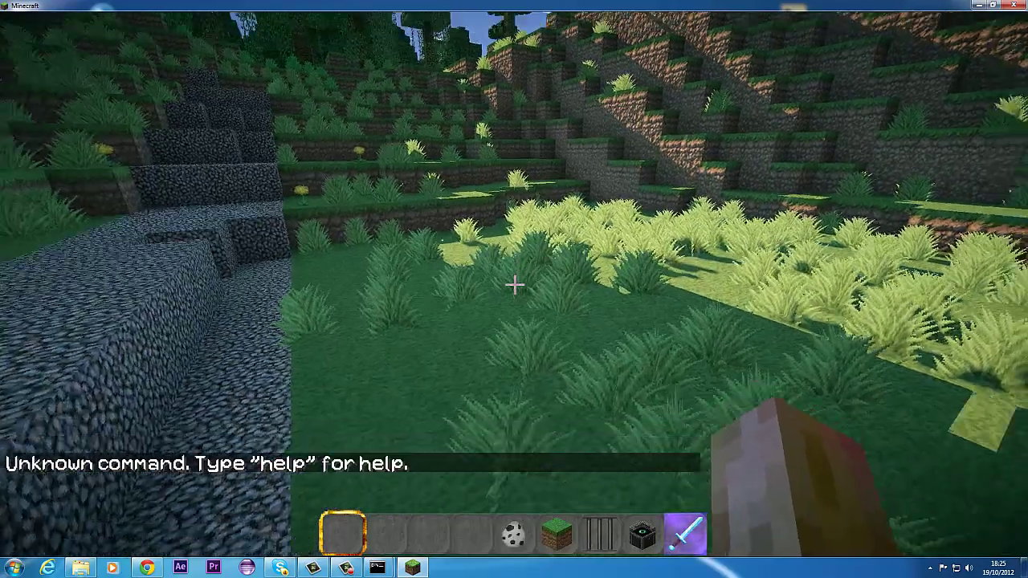
- Correct the misspelled command to /ignore and run it with a player's name
key(w)
key(slash)
key(Up)
text(e n)
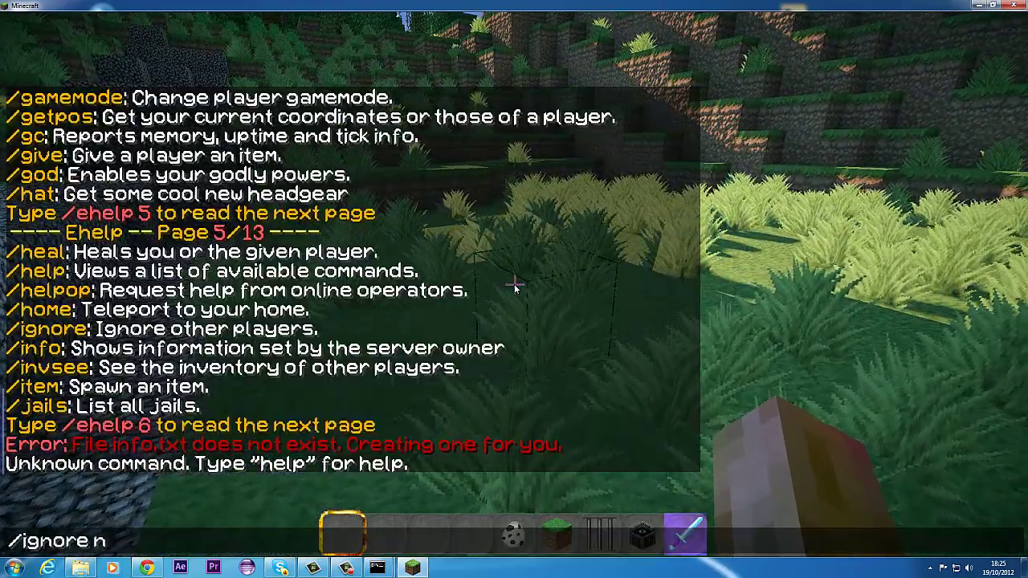
text(othc)
key(Return)
- Move up the gravel steps and in among the vine-covered jungle trees
key(e)
key(e)
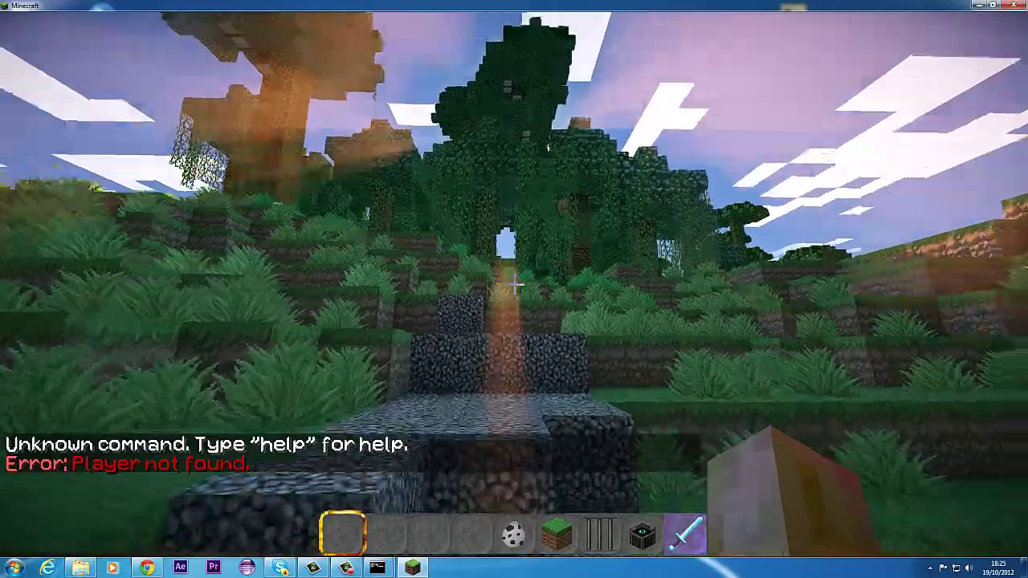
key(w)
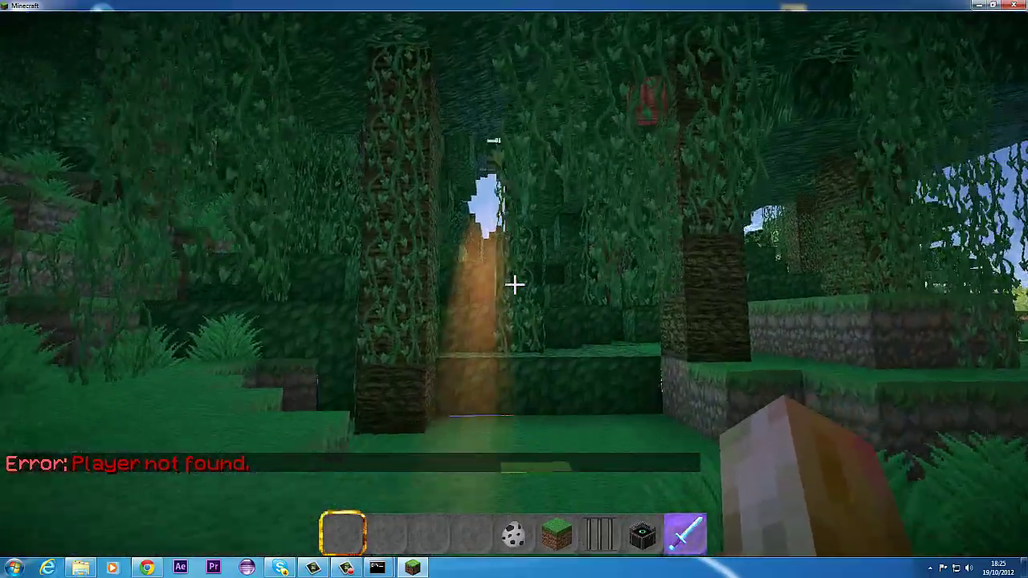
key(ctrl)
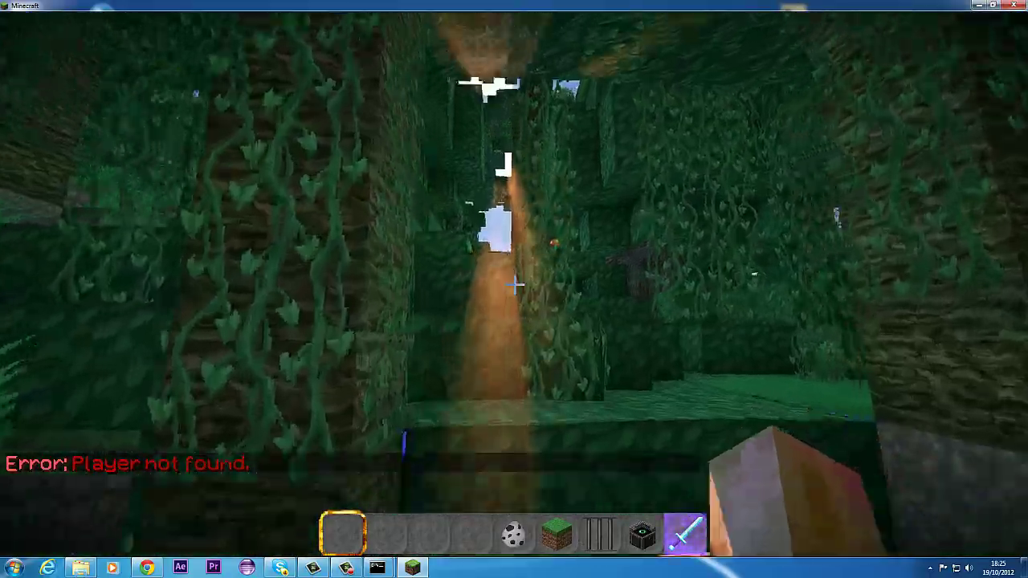
key(w)
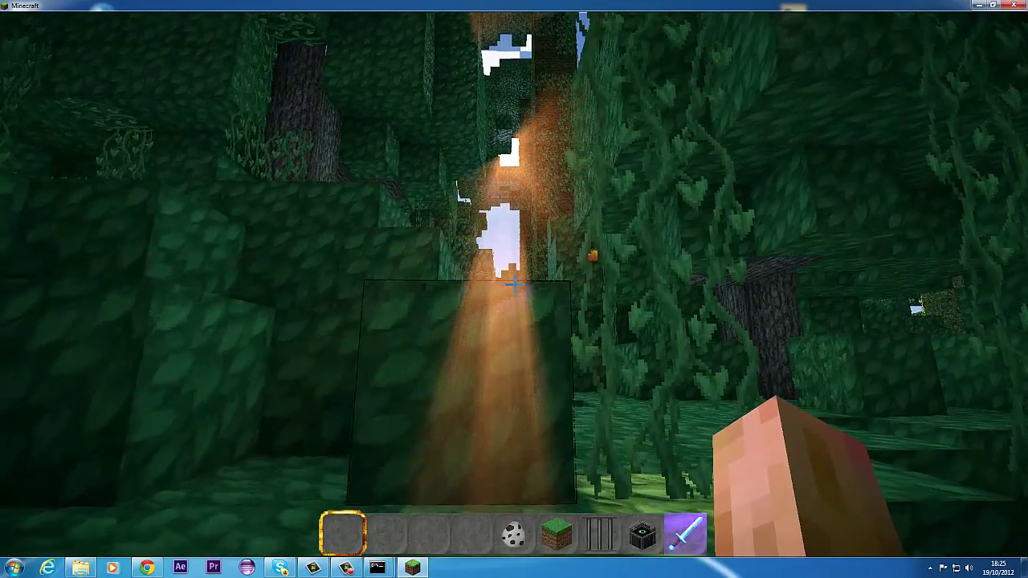
- Show page 6 of the Essentials command help with /ehelp 6
text(/ehel)
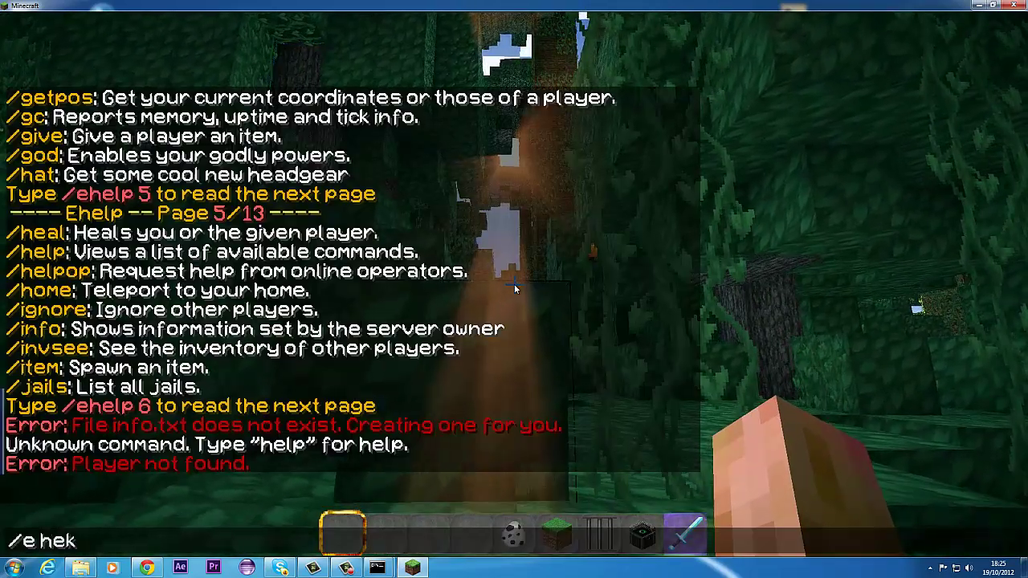
key(BackSpace)
key(BackSpace)
key(BackSpace)
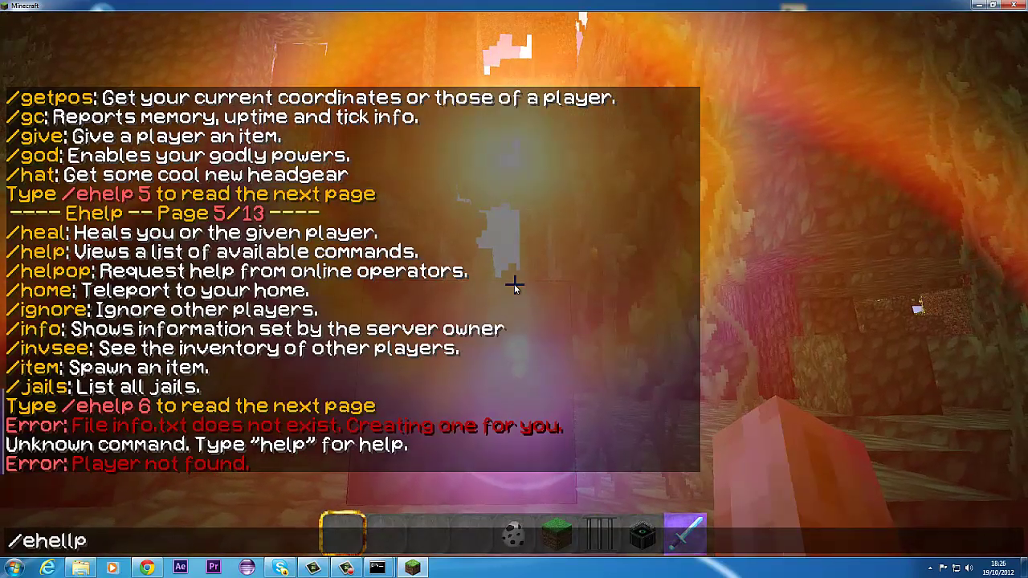
text(help 6)
key(Return)
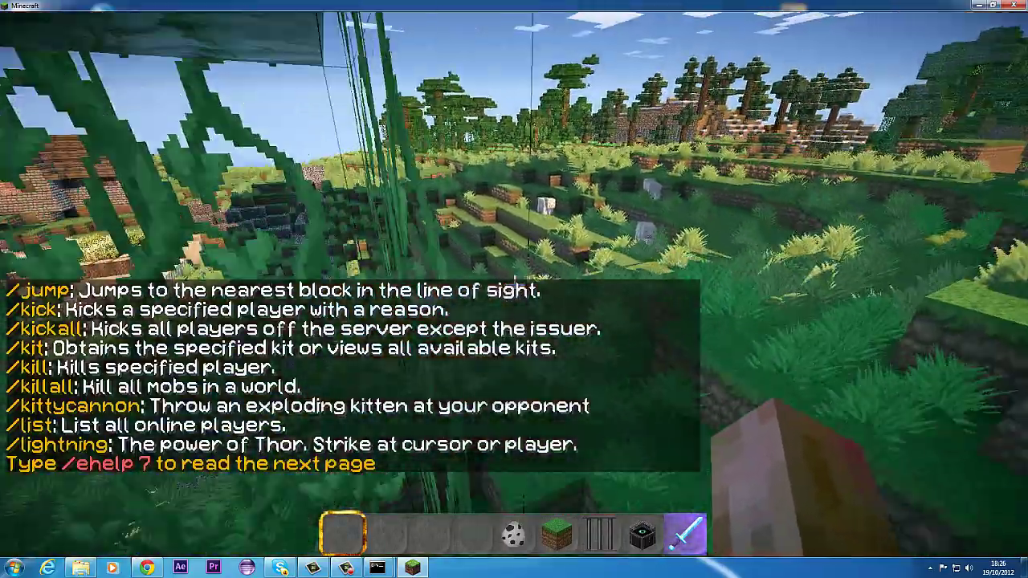
- Kill all mobs in the world with /killall, and kill a player using /kill with the player's name
text(t/killall)
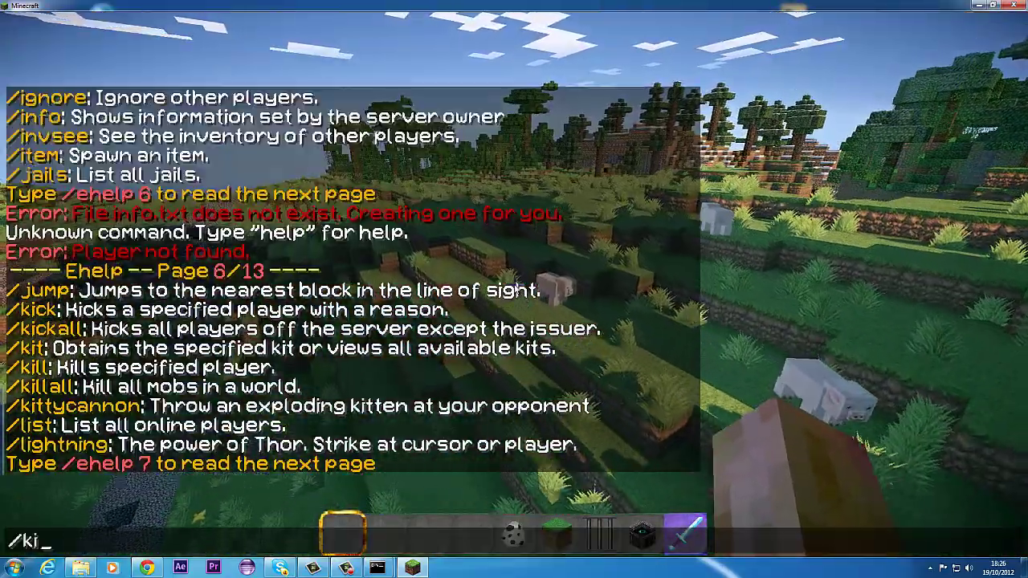
key(Return)
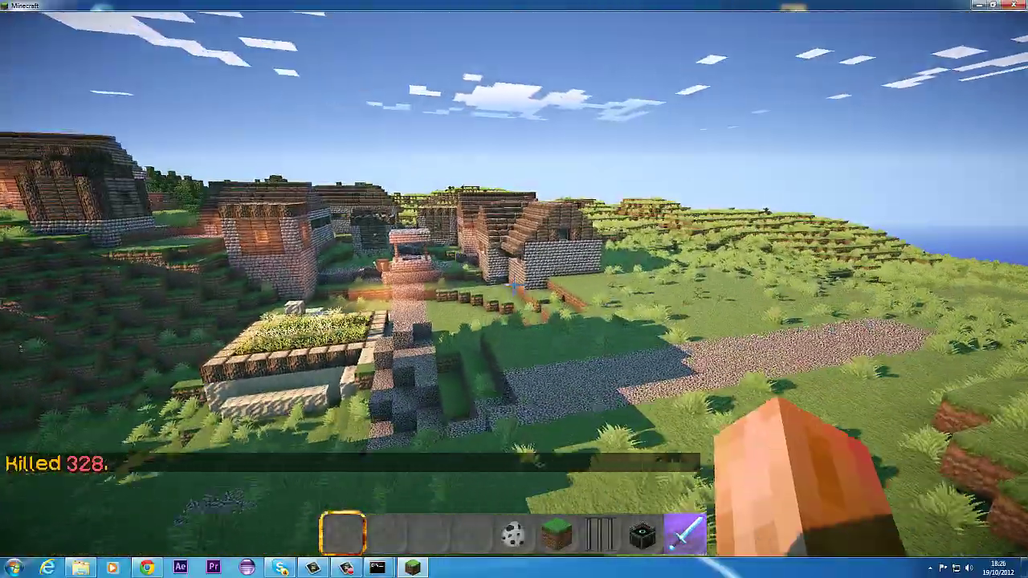
key(t)
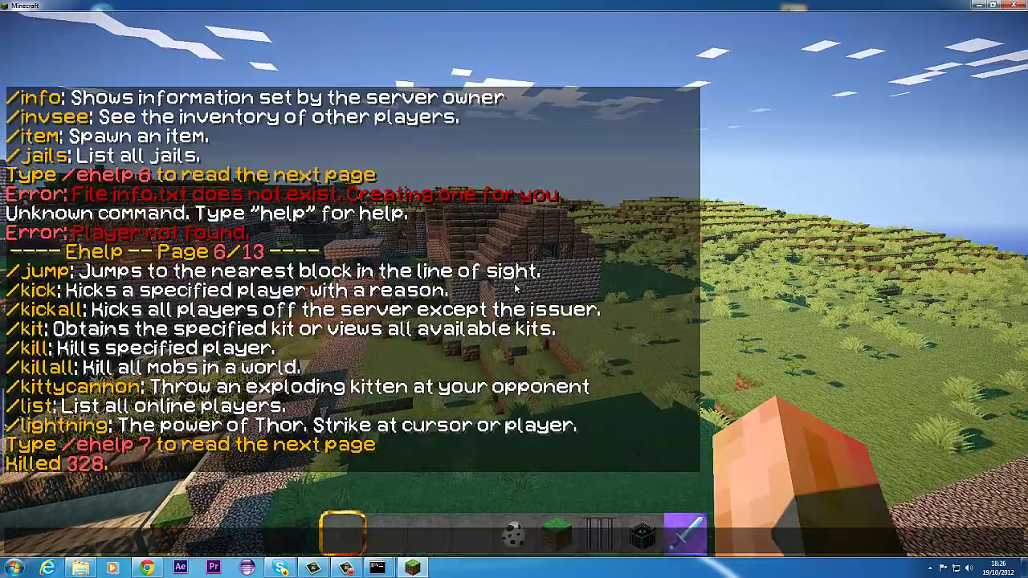
key(Escape)
key(t)
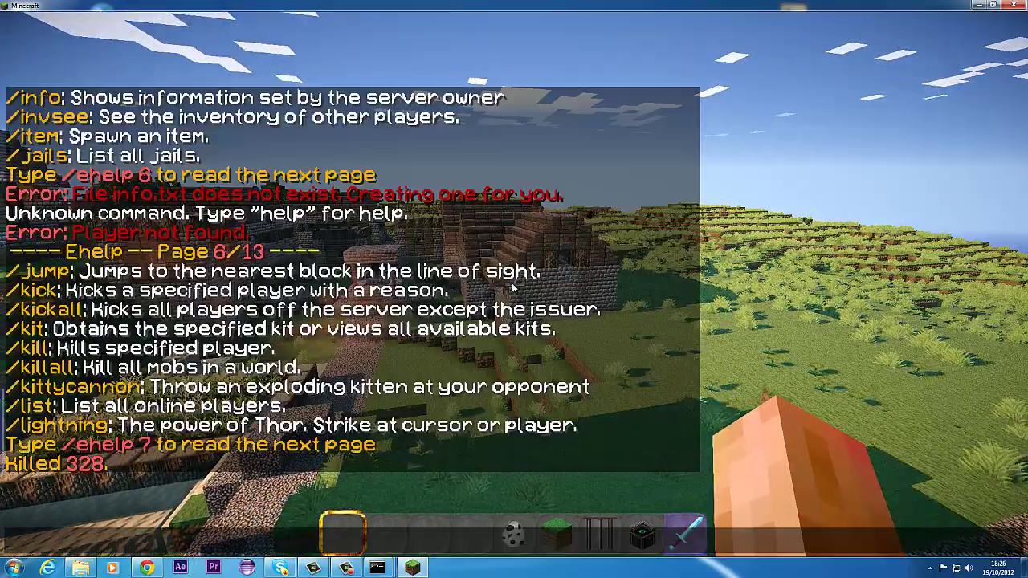
key(Escape)
key(slash)
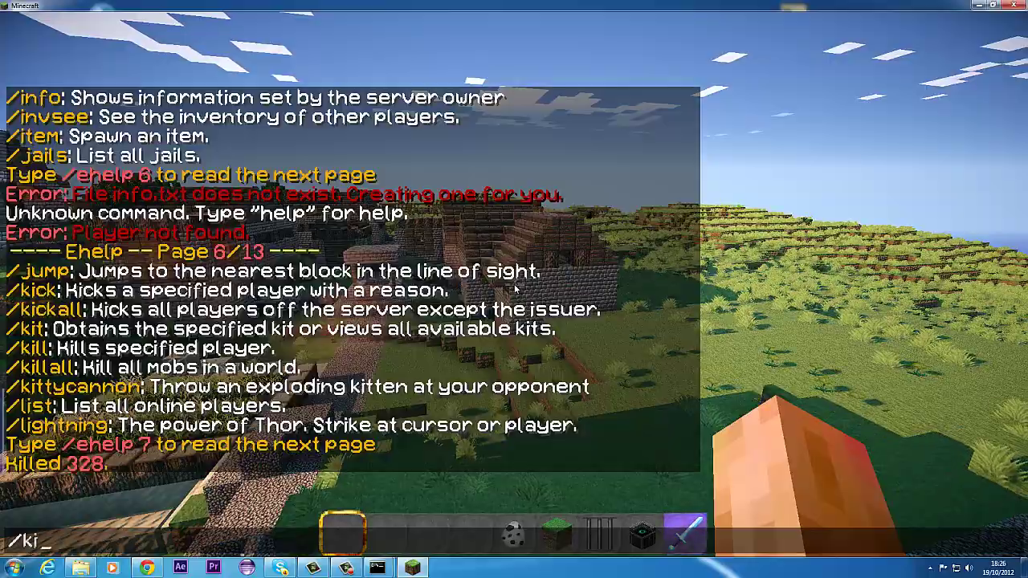
text(kill elbel)
key(Return)
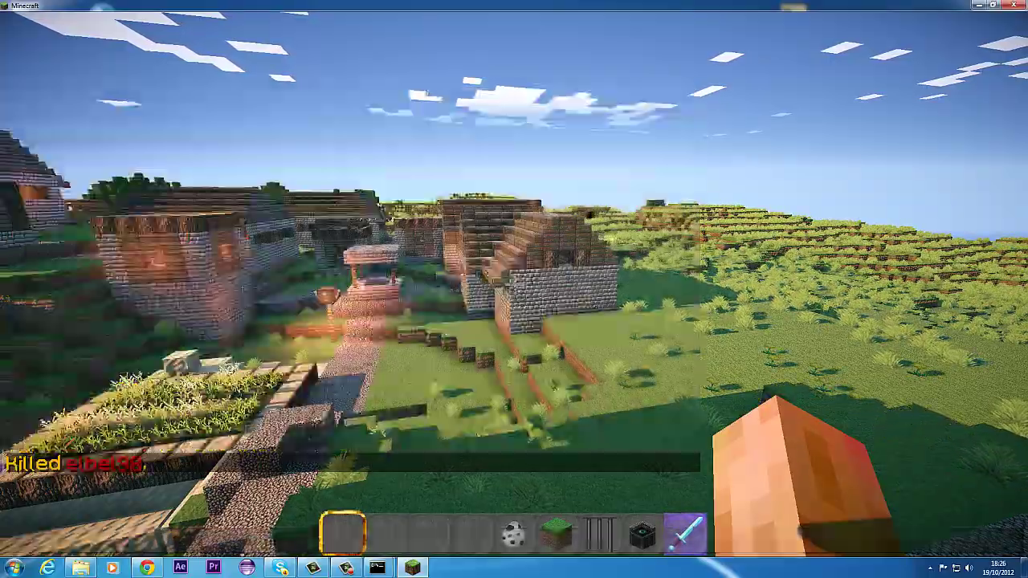
- Move across the grassy field beside the village and throw an exploding kitten with /kittycannon
key(w)
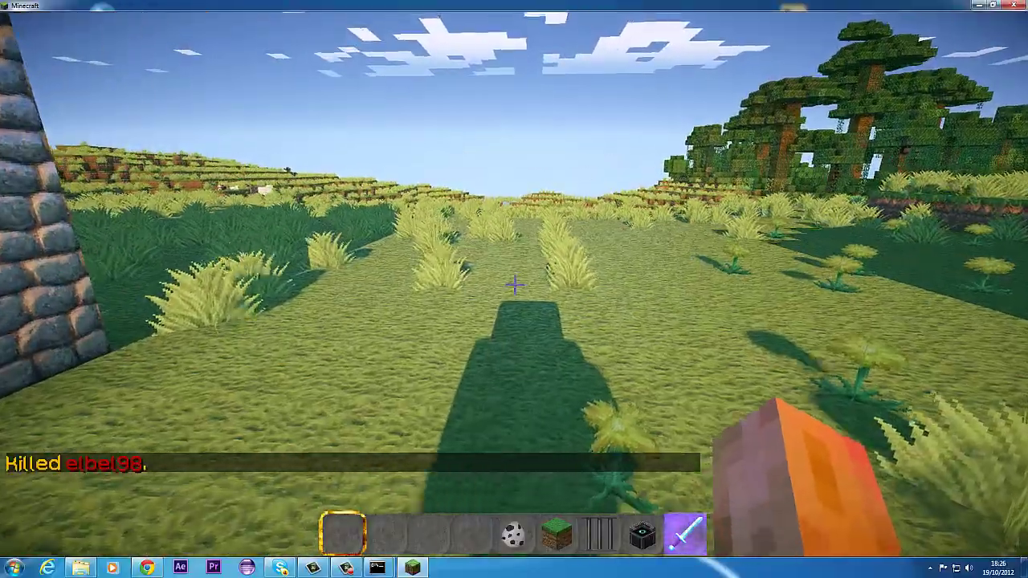
key(space)
key(space)
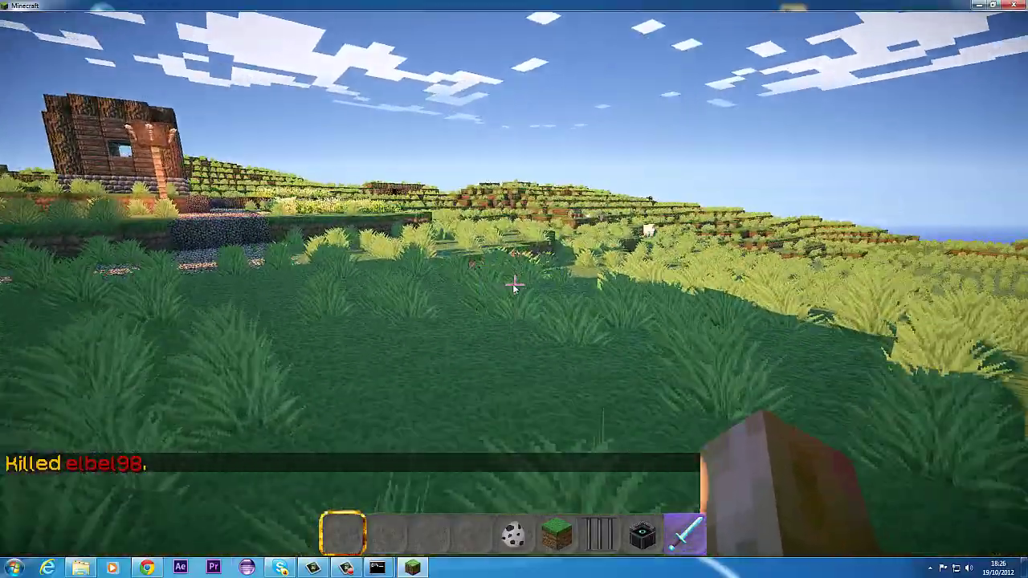
key(t)
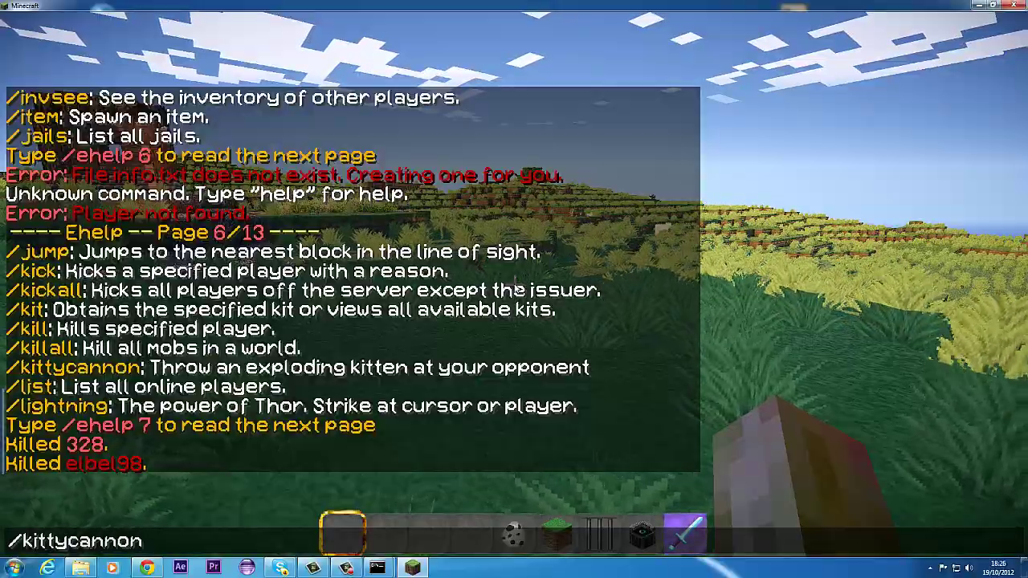
text(/kittycannon)
key(Return)
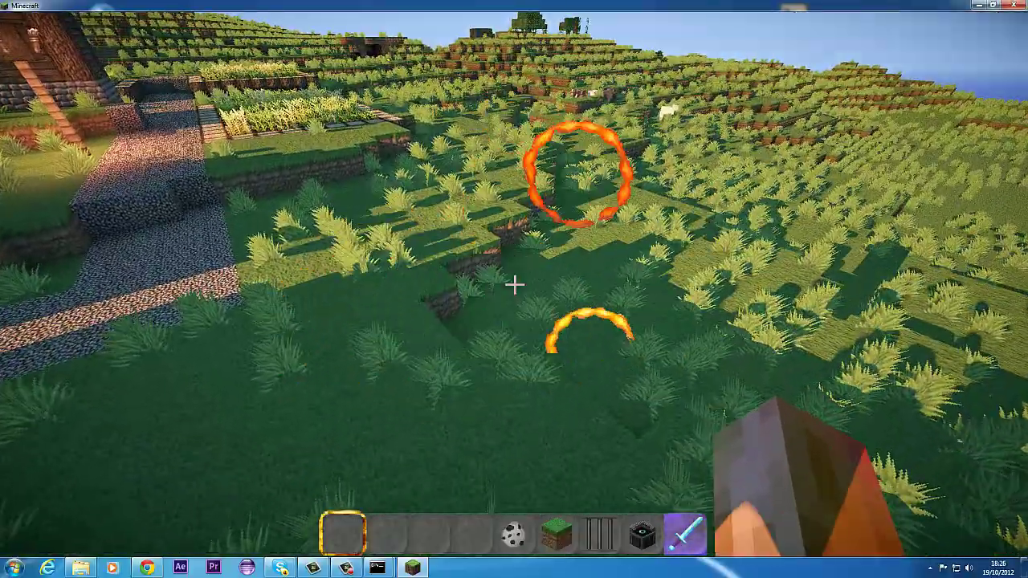
- Hold the sword from the hotbar and try to assign the kitten cannon to it with /pt kittycannon
key(e)
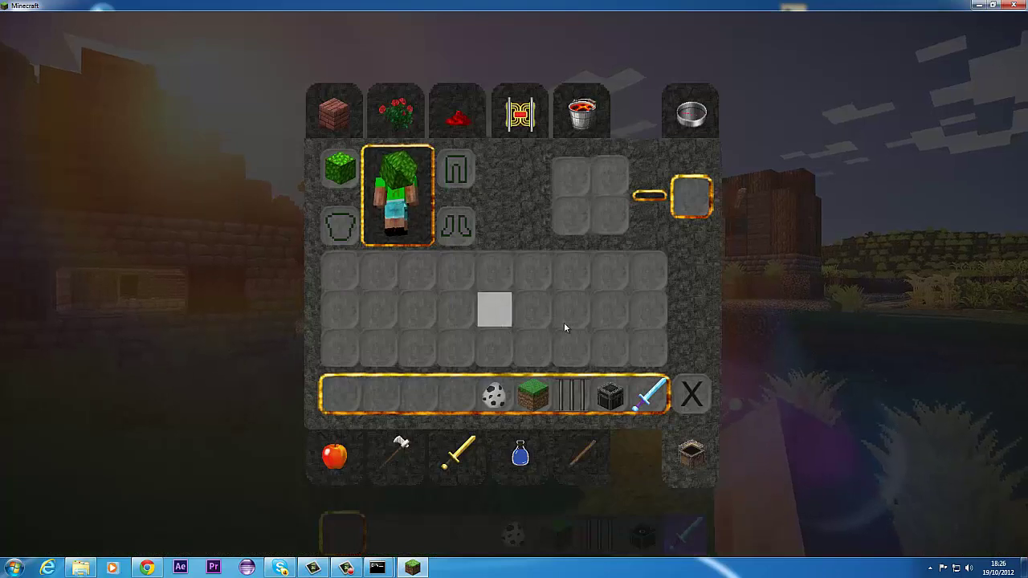
text(e7)
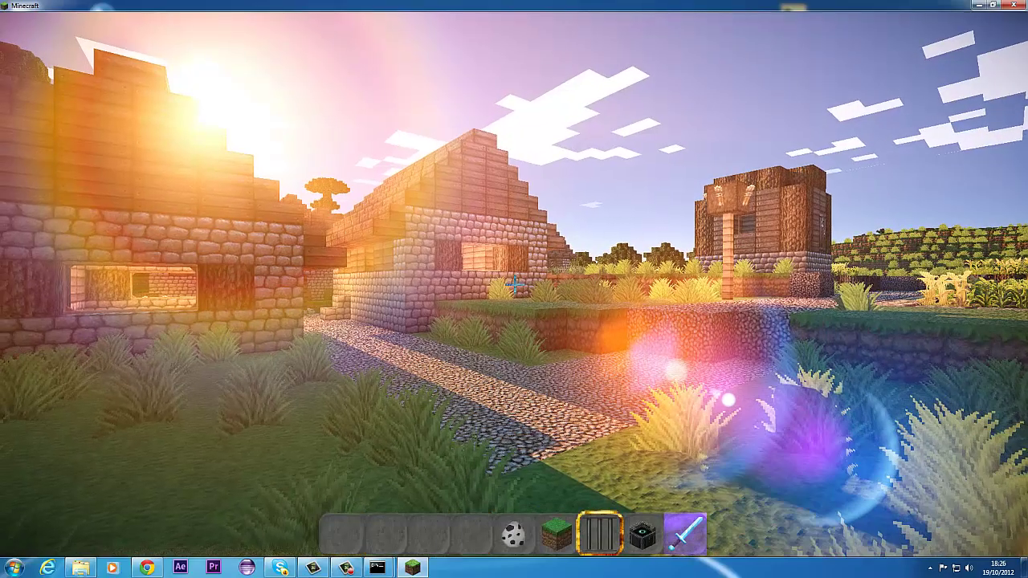
text(9/pt)
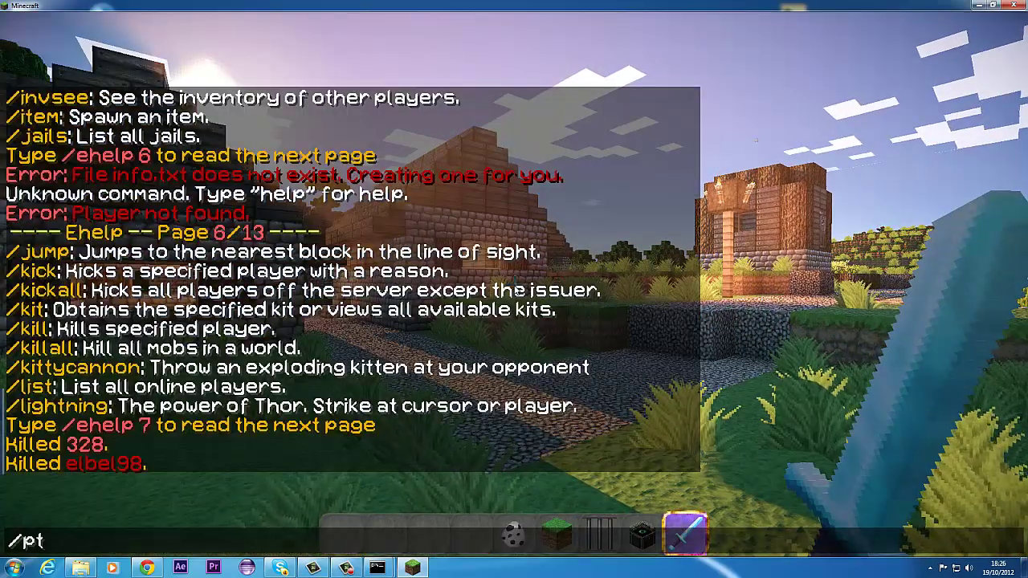
text( kitty)
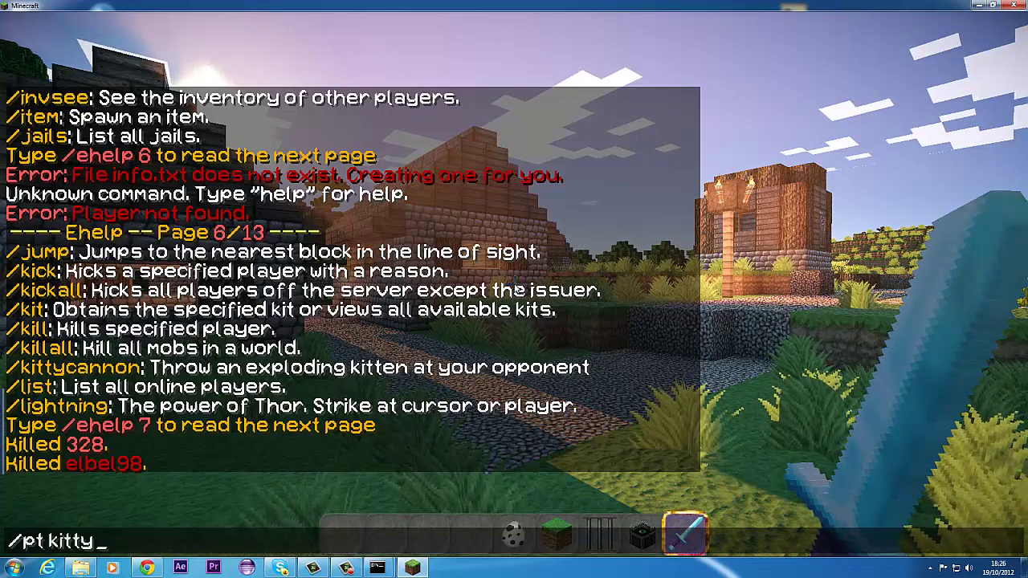
text(cannoi)
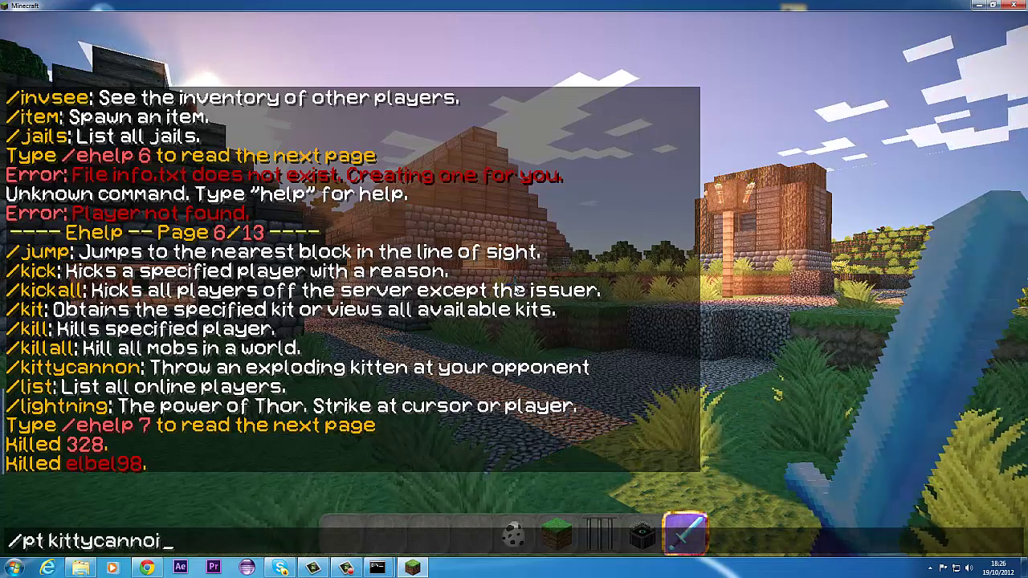
text(n)
key(BackSpace)
key(BackSpace)
text(n)
key(Return)
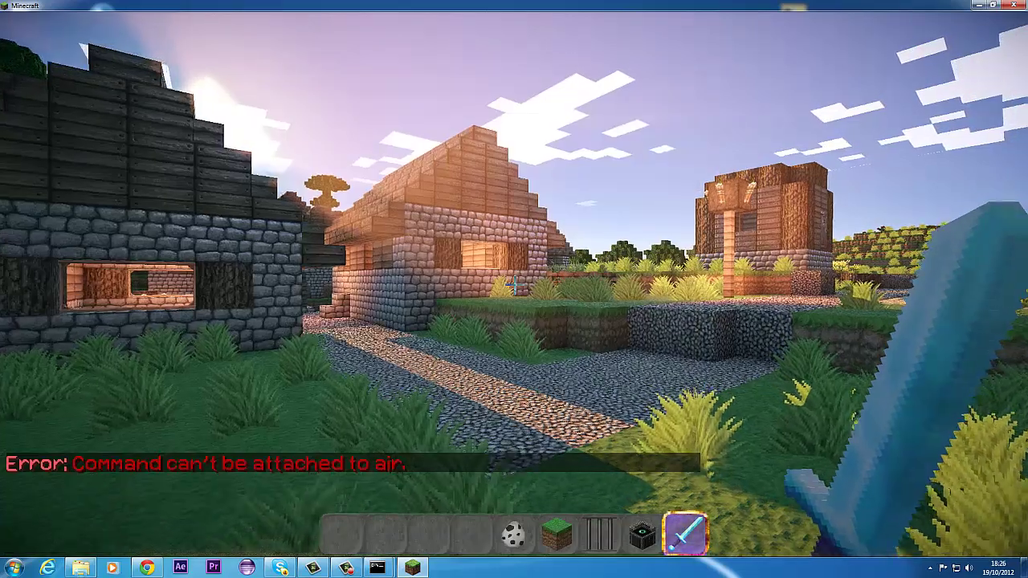
key(w)
click(514, 284)
key(t)
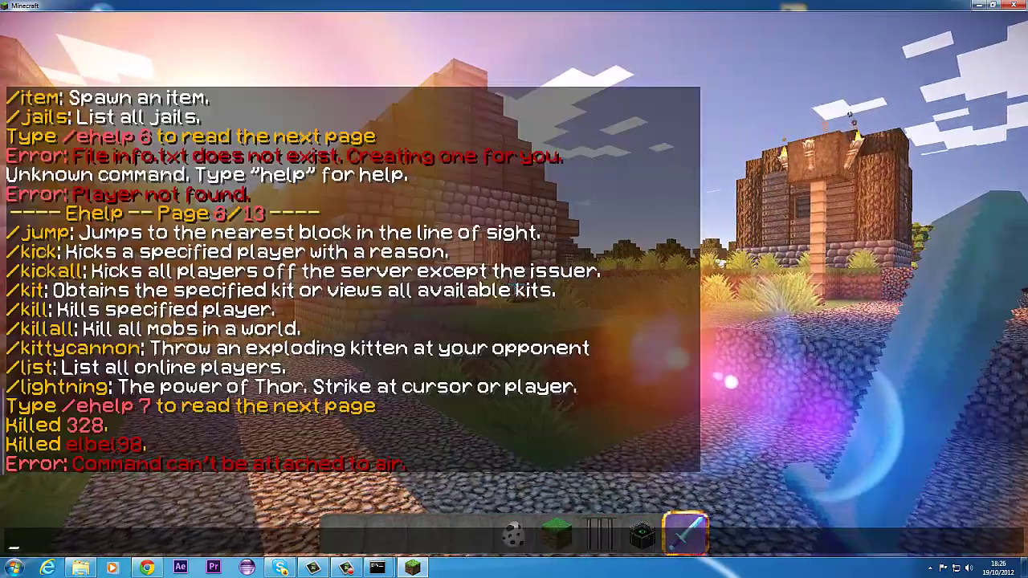
key(Escape)
- Search the creative inventory for "di", place a diamond shovel in the hotbar and hold it
key(e)
click(688, 98)
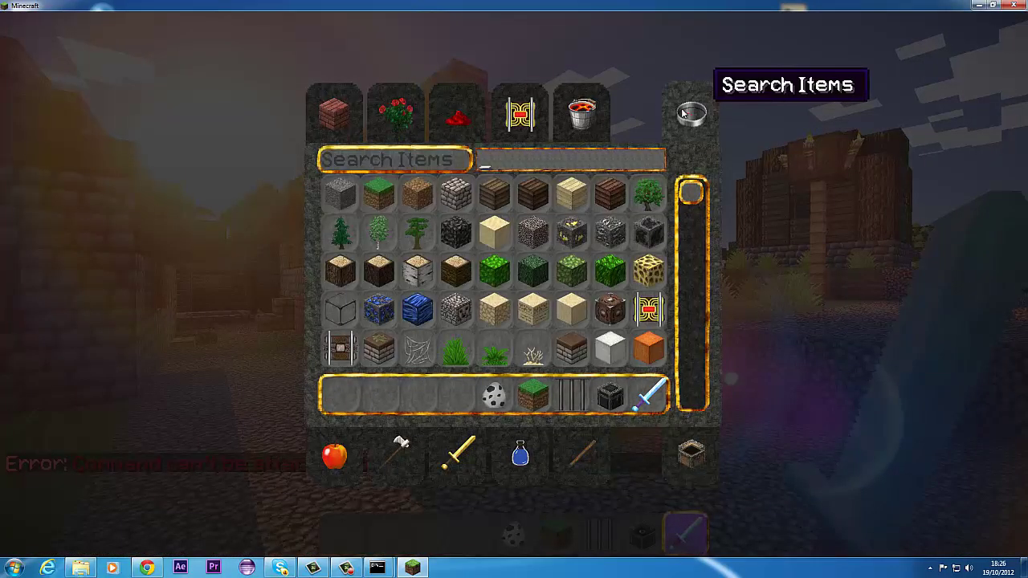
text(da)
key(BackSpace)
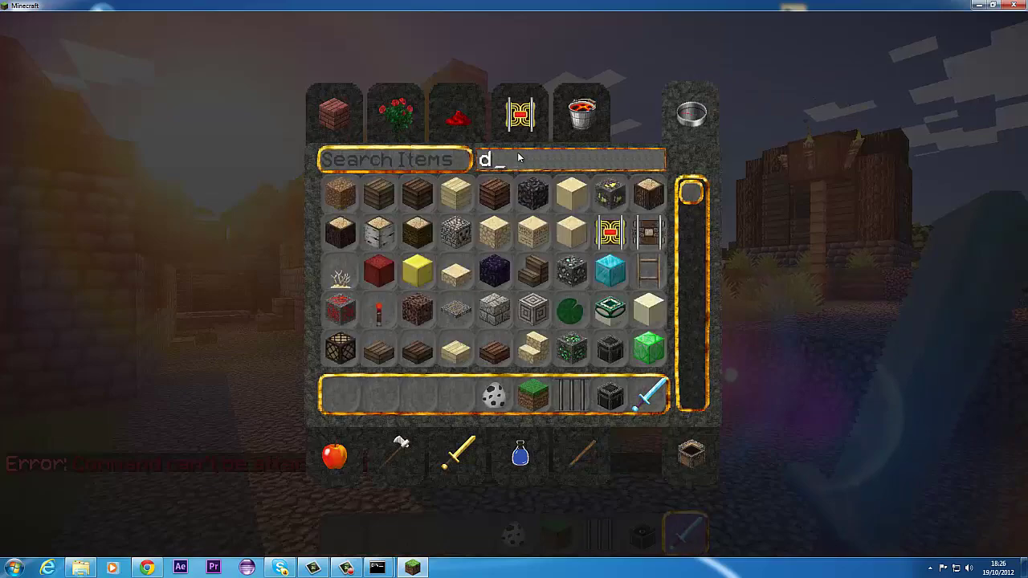
text(i)
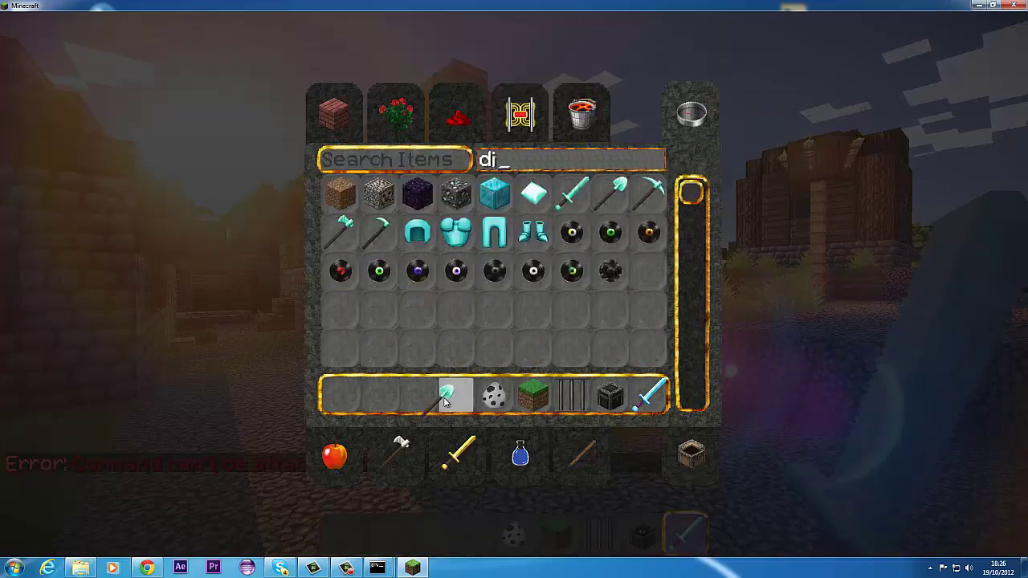
click(445, 402)
key(Escape)
scroll(514, 290, up, 5)
- Assign the kitten cannon to the diamond shovel with /pt kittycannon and fire several exploding kittens over the village
key(t)
key(Up)
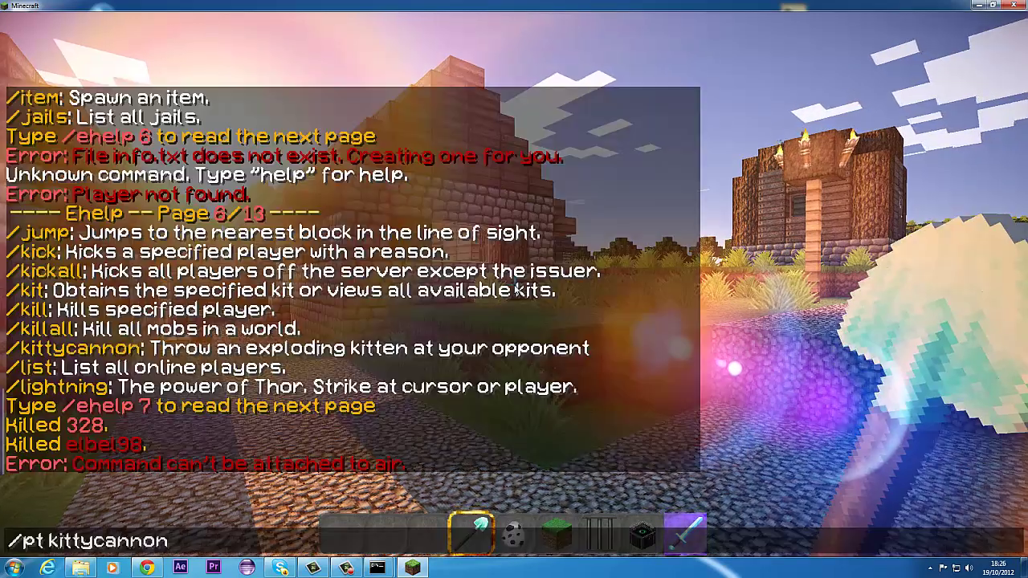
key(Return)
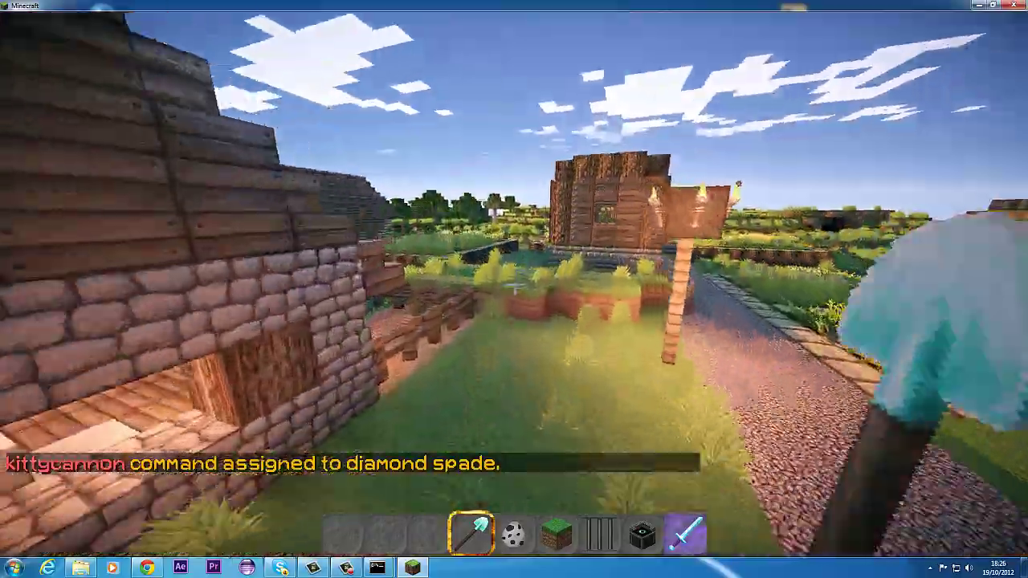
click(514, 283)
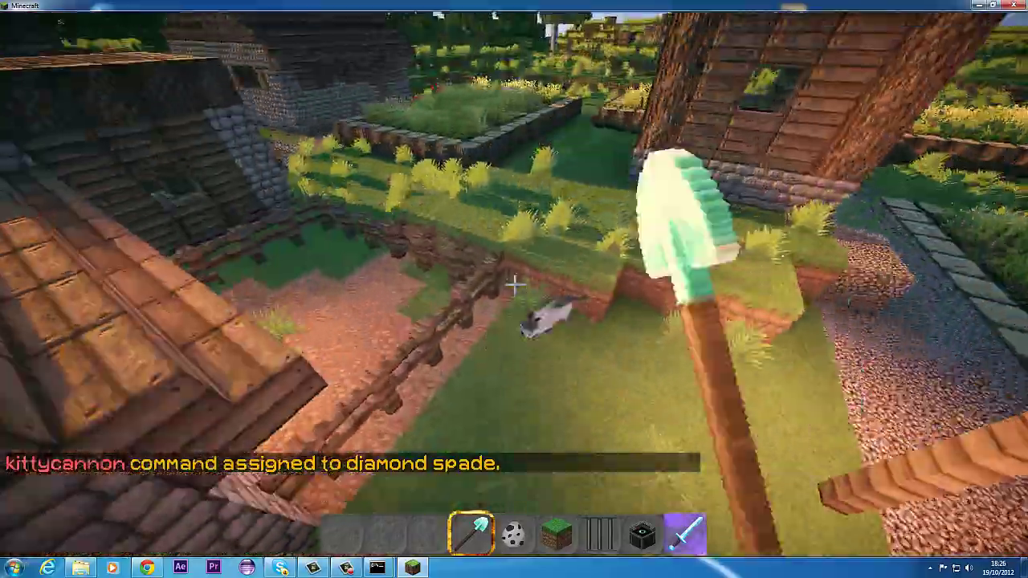
click(514, 284)
click(514, 285)
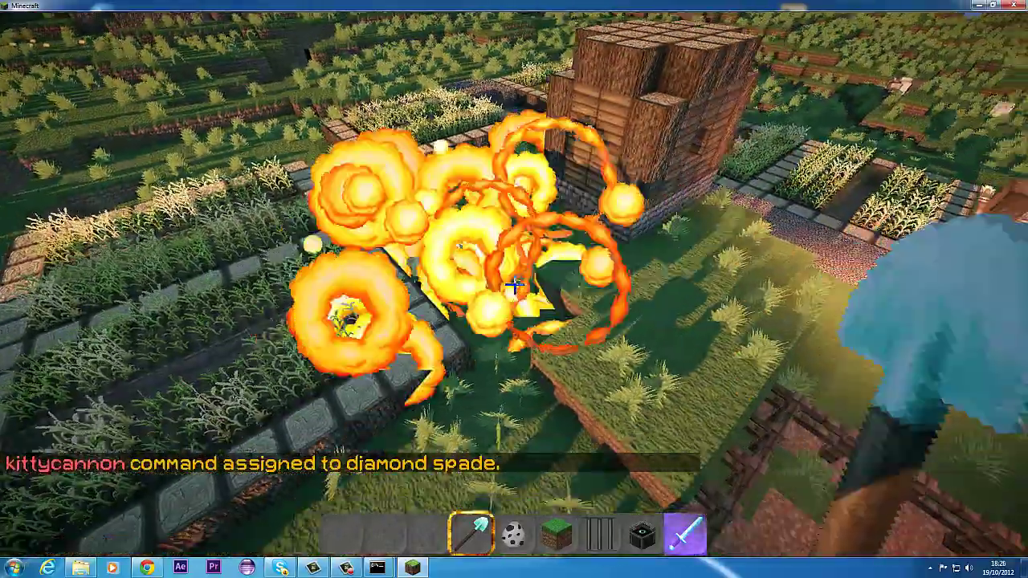
- Move past the crop beds to the deep pits in the grass and set the time with /time day
key(w)
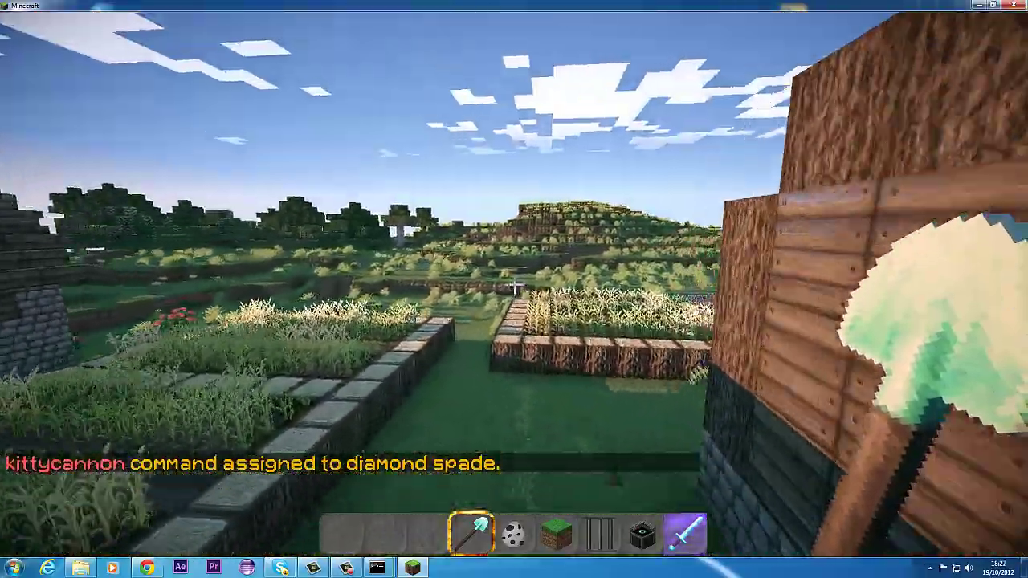
key(w)
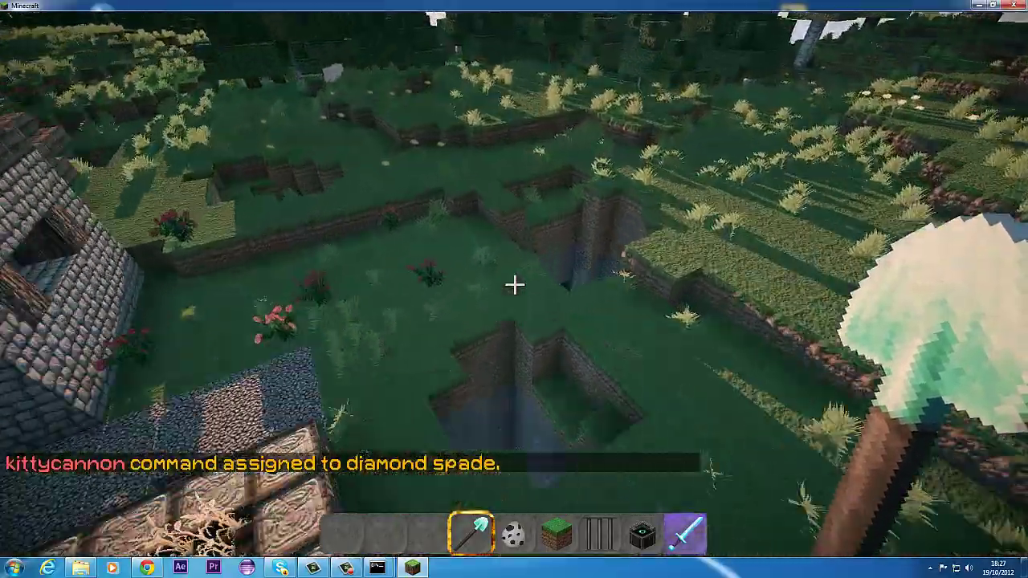
key(w)
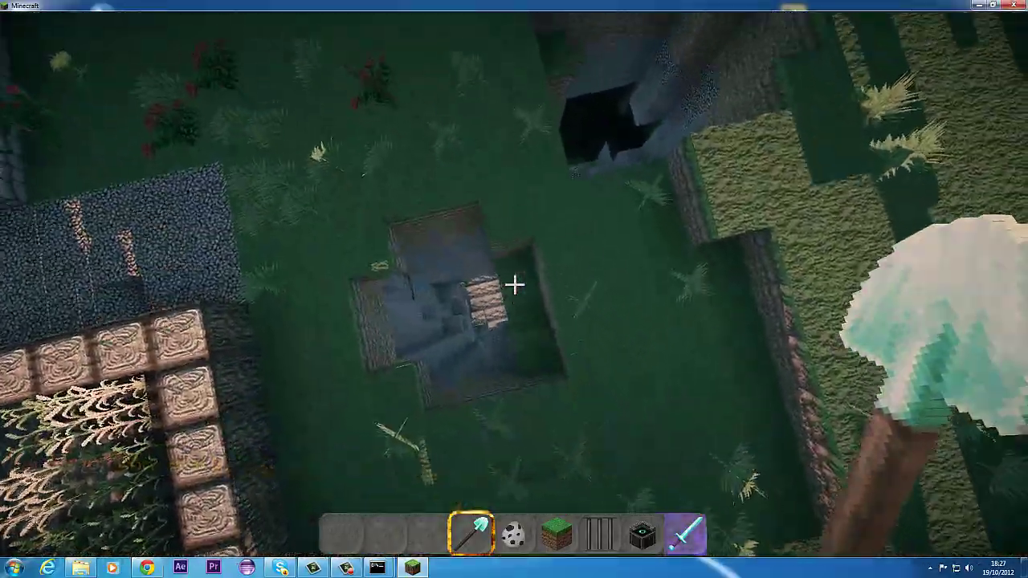
text(/time day)
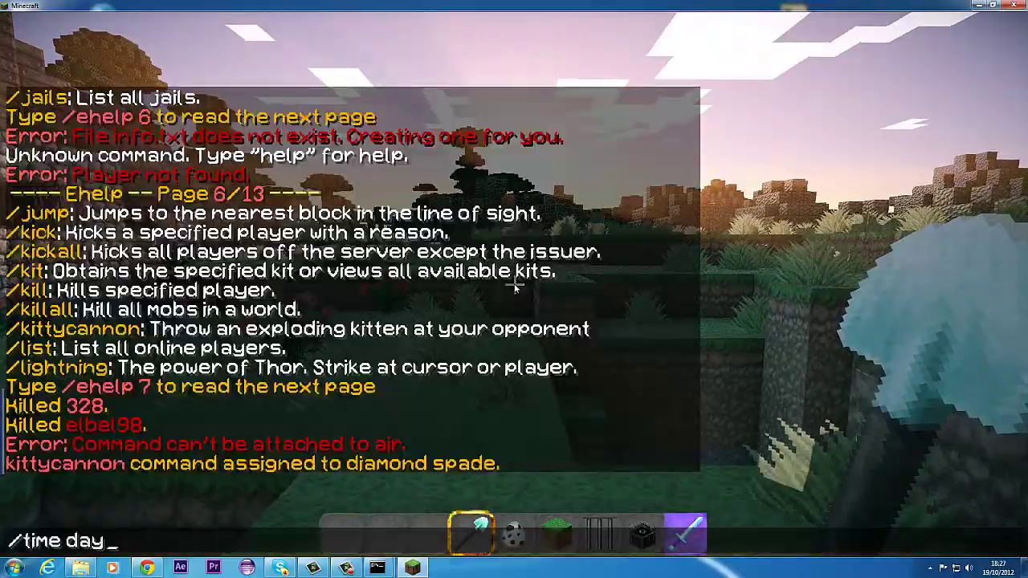
key(Return)
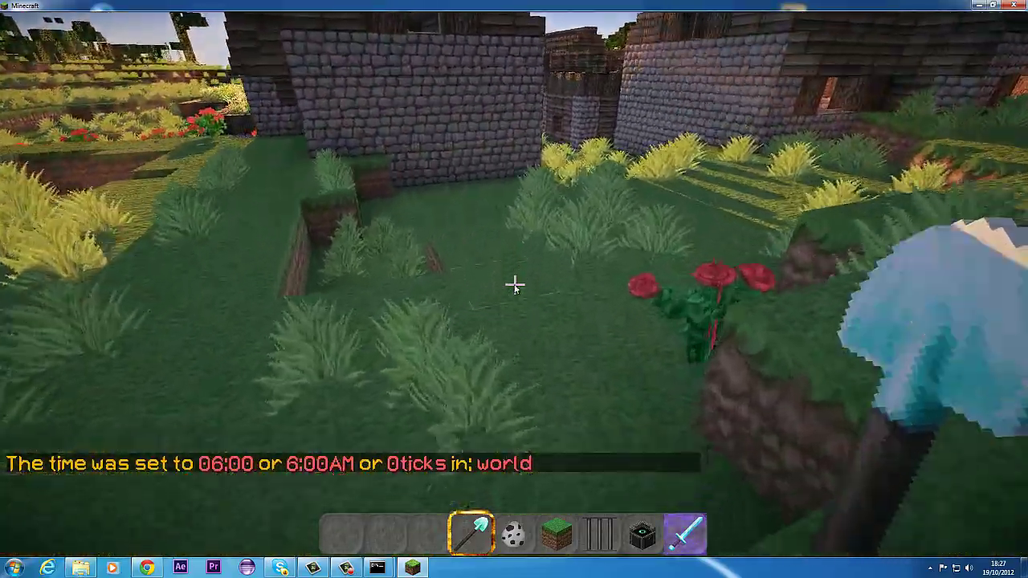
- Try to show Essentials help page 7 with /e help 7, and show page 8 of the command help
key(t)
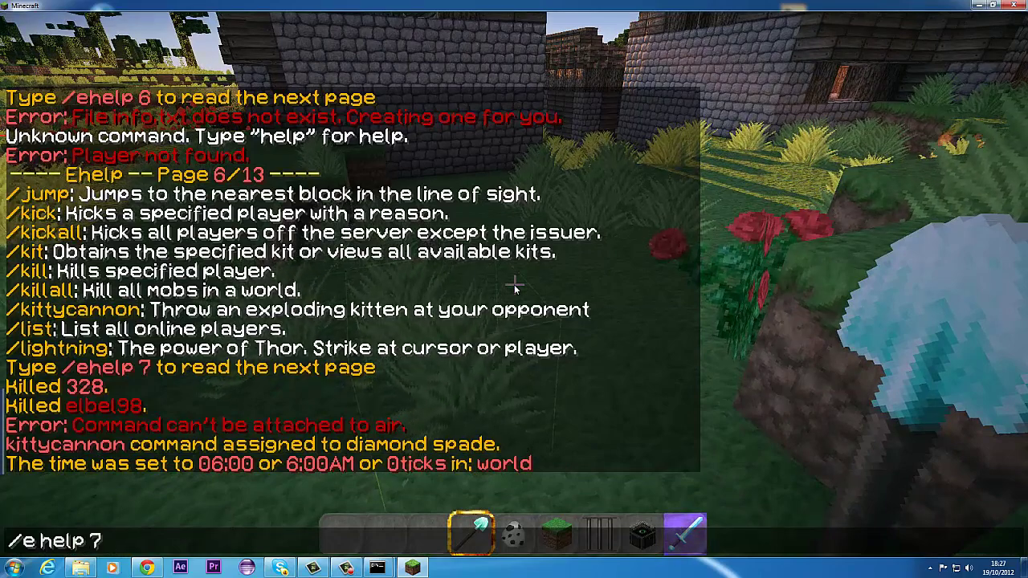
text(/e help 7)
key(Return)
key(t)
key(Up)
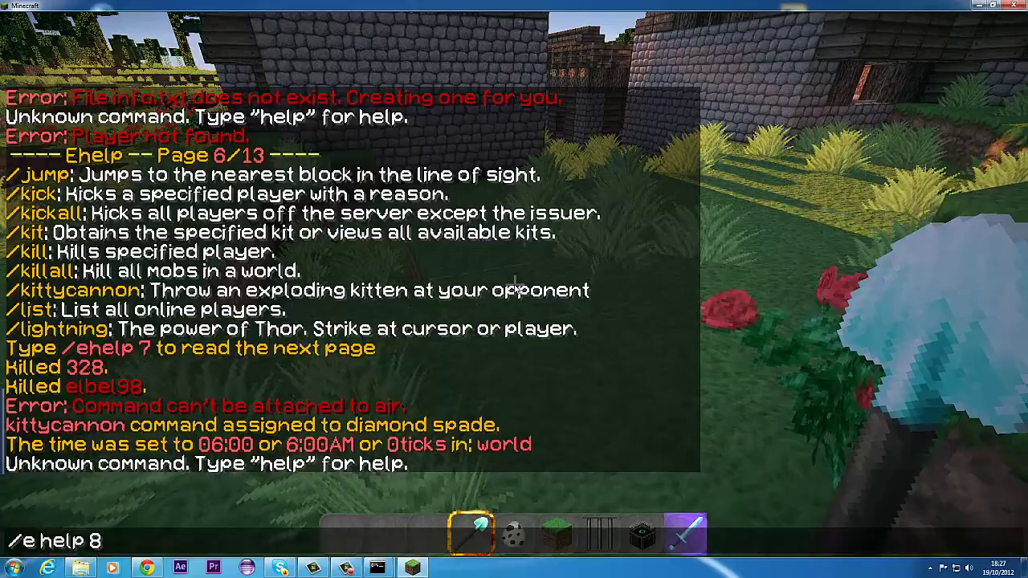
key(Return)
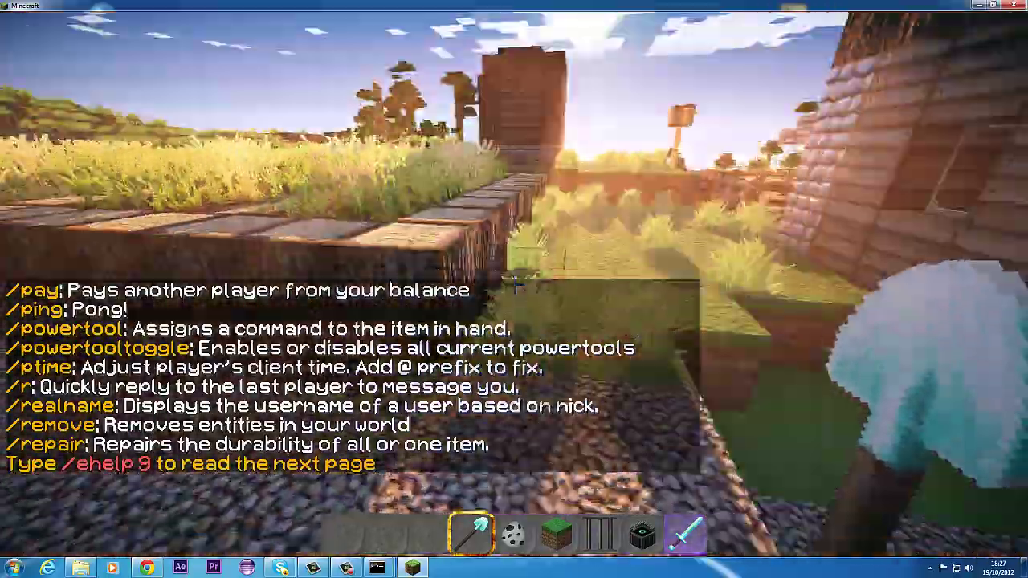
- Run /ping while crossing the crop beds, and drop the diamond shovel near the pit
text(w)
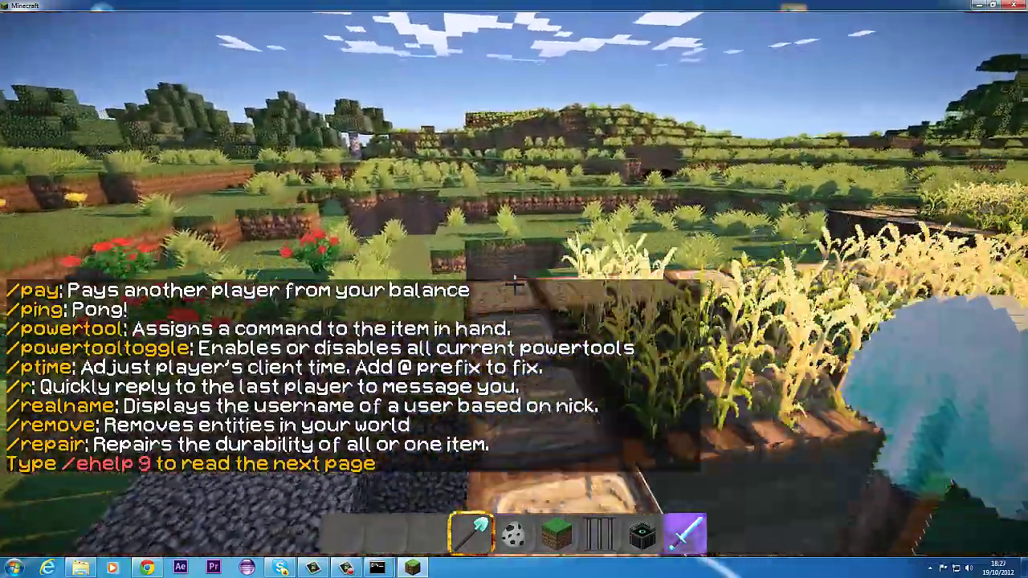
text(t/ping)
key(Return)
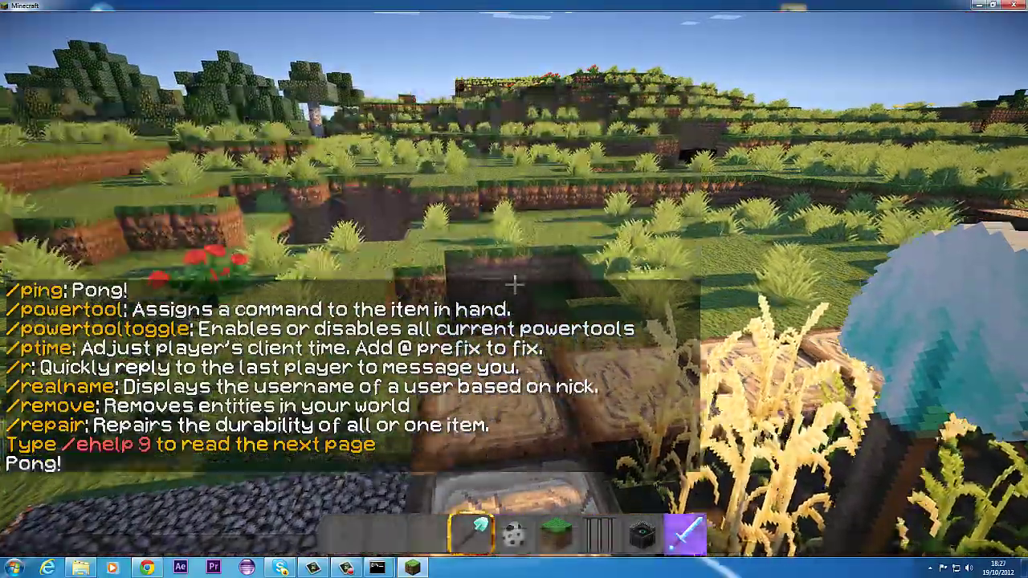
key(w)
key(q)
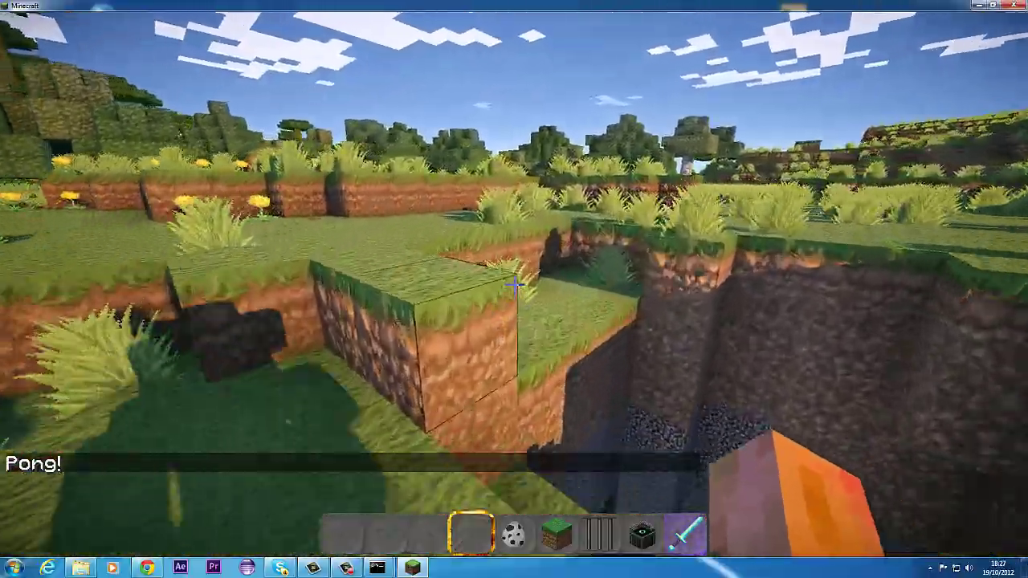
- Cross the grass past the pit to the trees and reread help page 8 in the chat history
key(w)
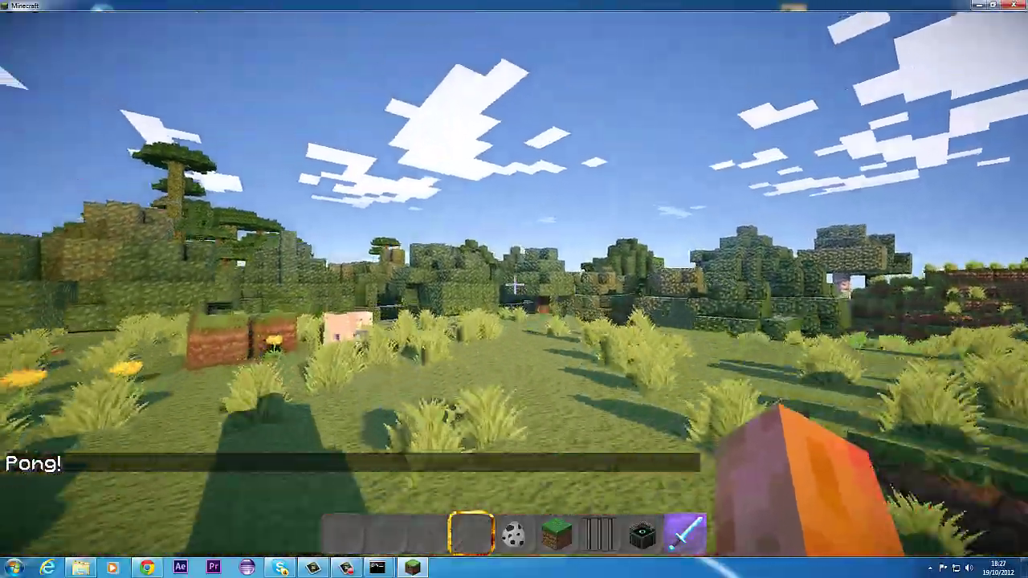
key(w)
key(t)
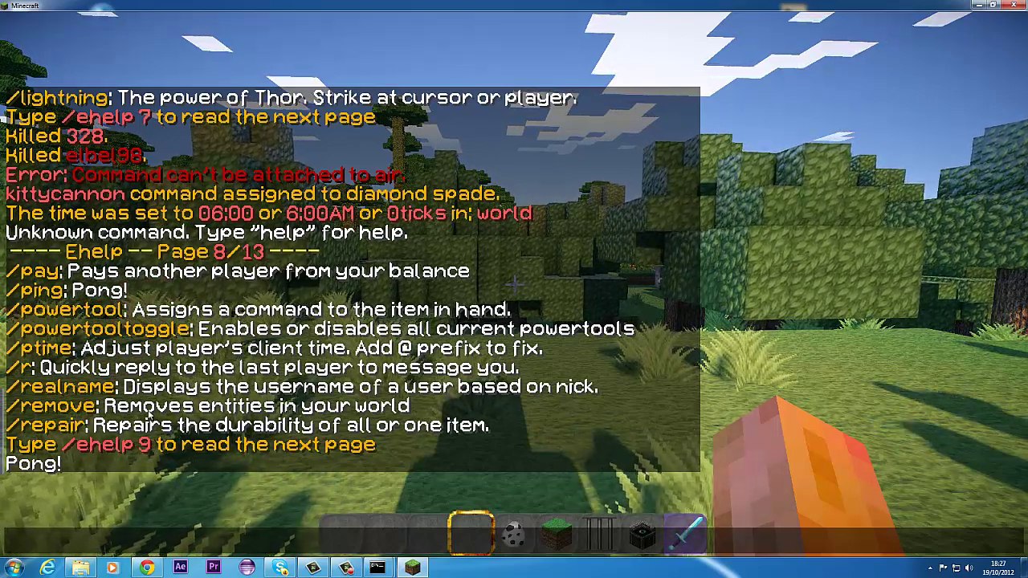
key(Escape)
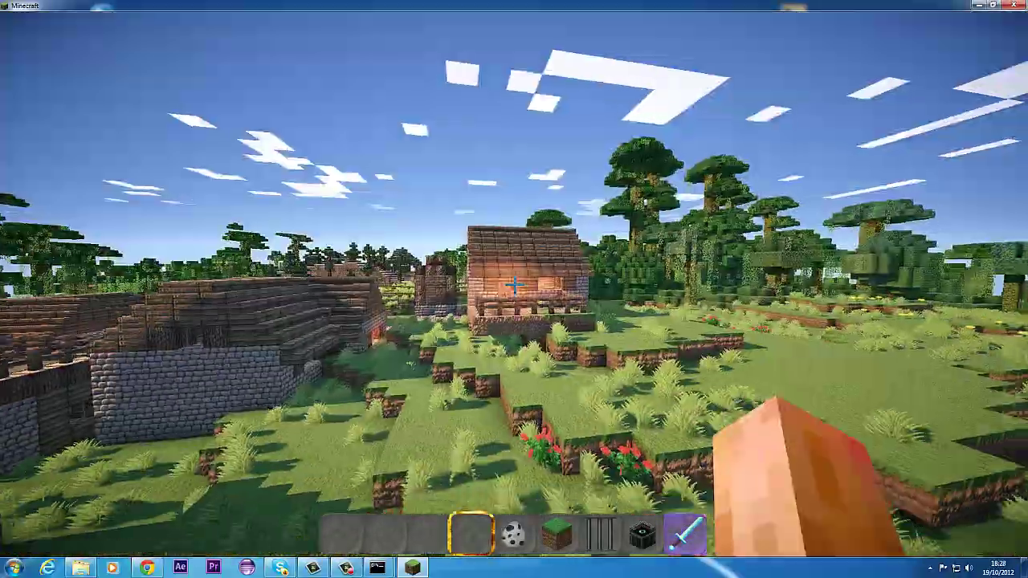
- Climb onto the roof of the wooden house and show Essentials help page 9 with /ehelp 9
key(w)
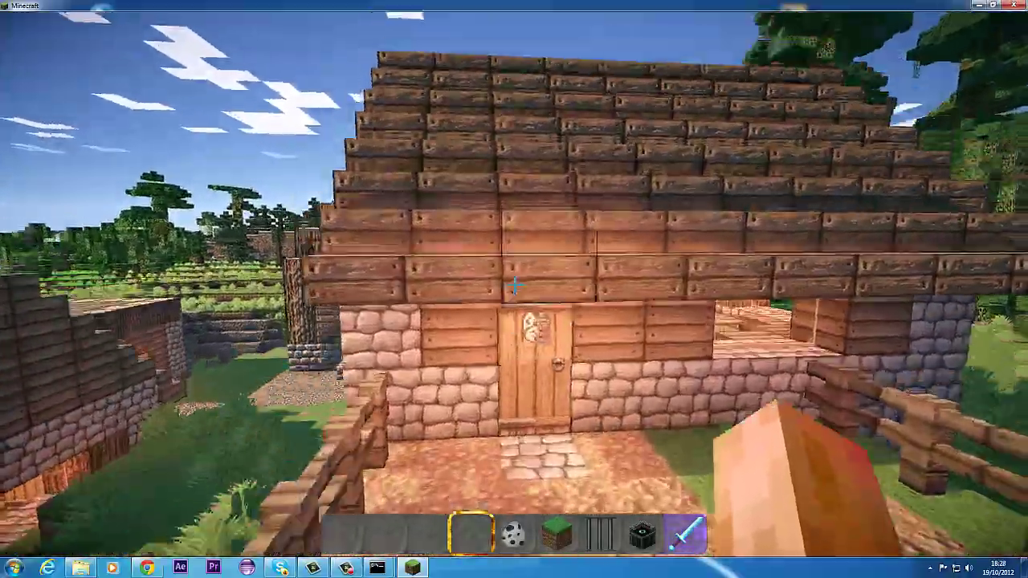
key(space)
key(w)
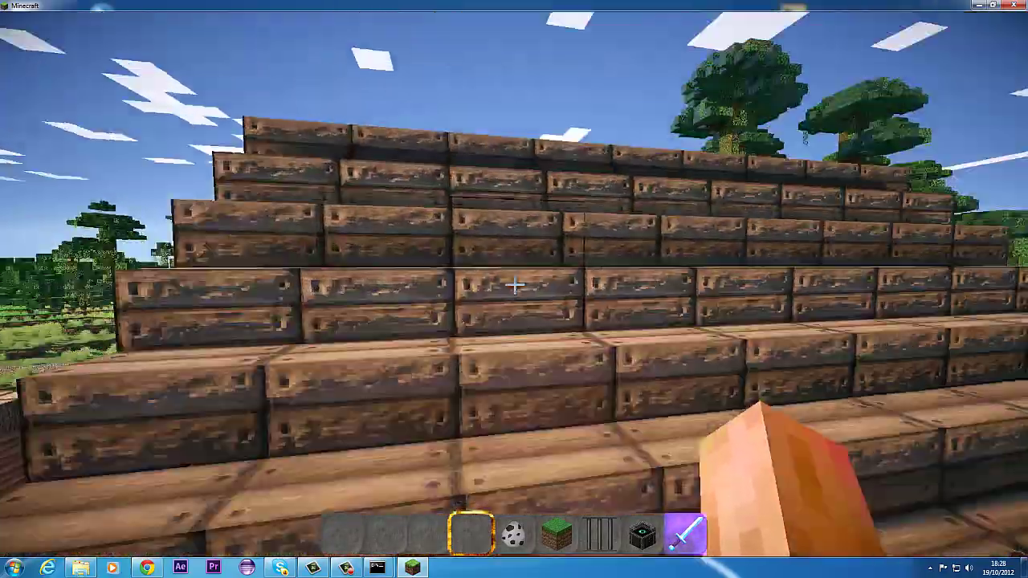
key(t)
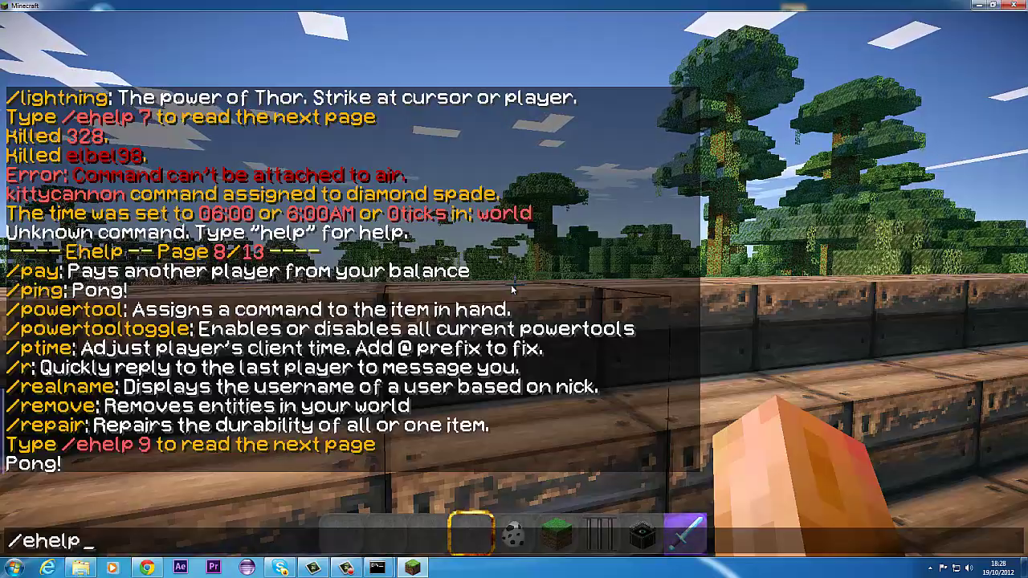
text(/ehelp 9)
key(Return)
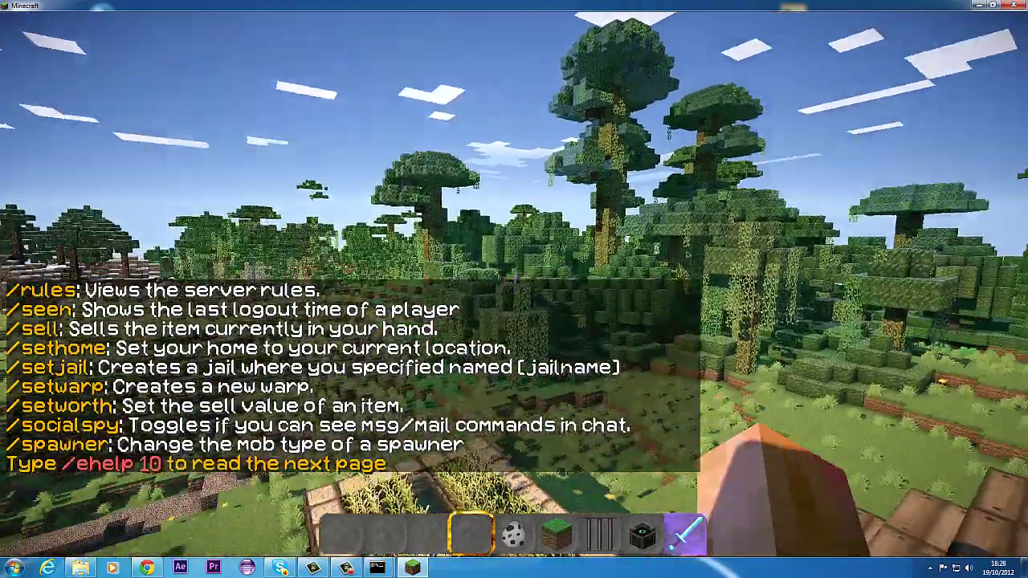
- Travel from the roof across the grassy terraces to the gravel path and reopen the chat history
key(w)
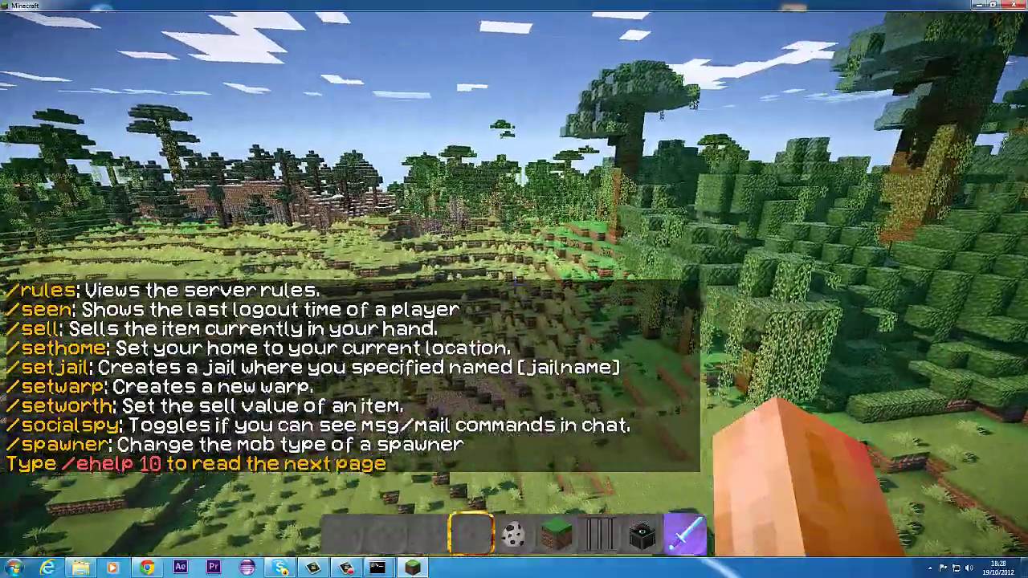
key(w)
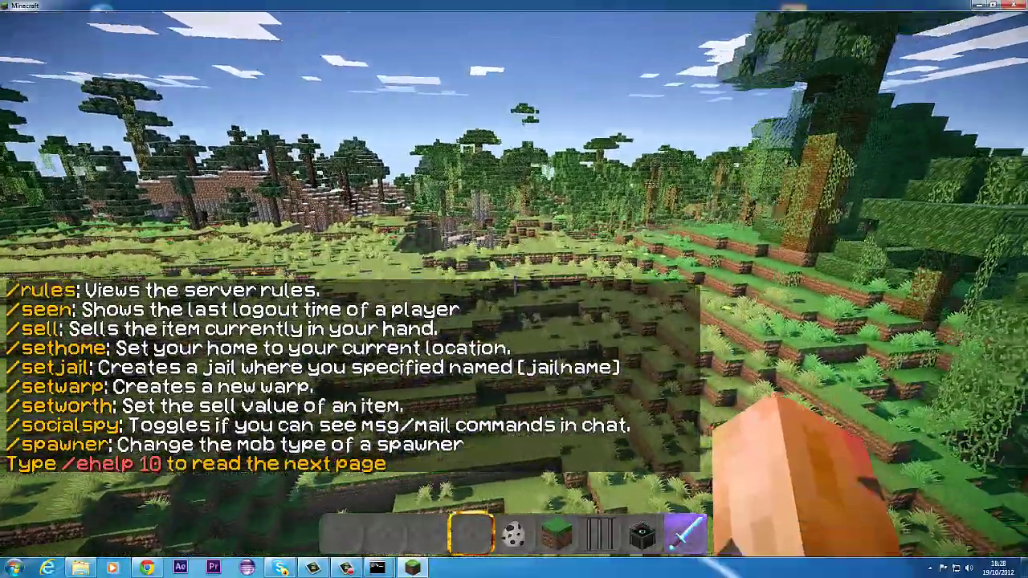
key(w)
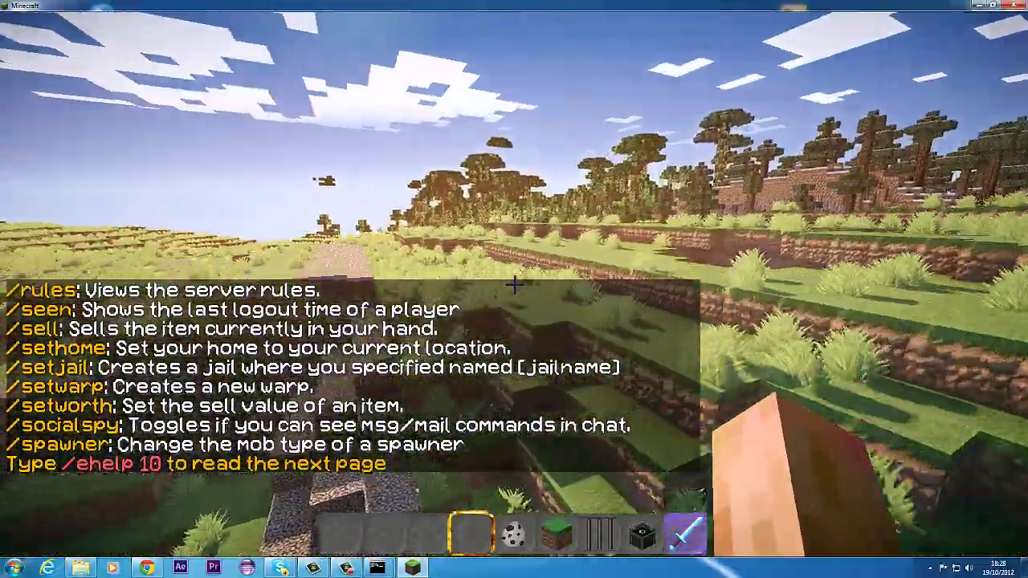
key(w)
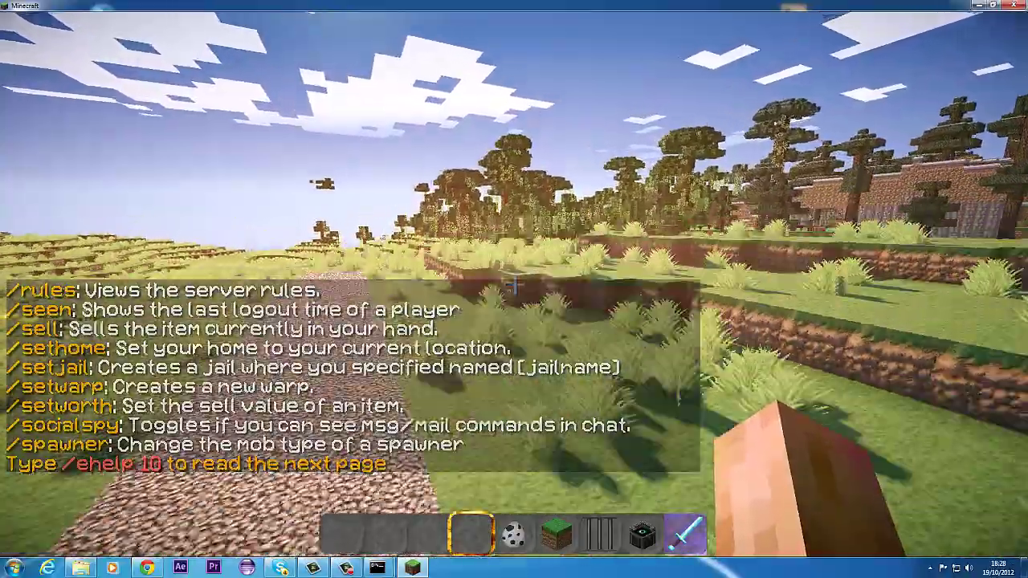
key(t)
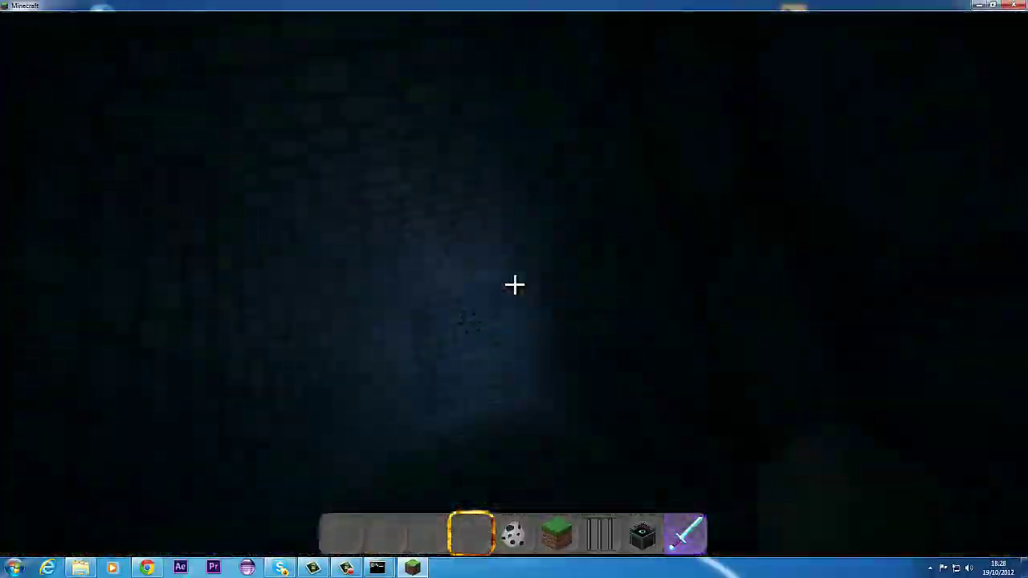
- Move from the cobblestone house past the crop bed and up the gravel terraces to the open grass
key(w)
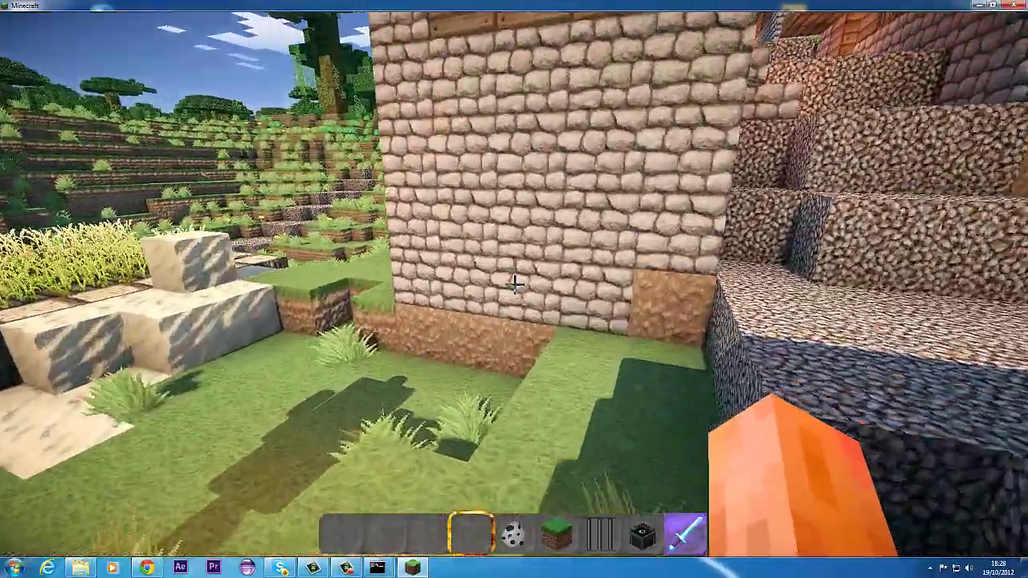
key(w)
key(space)
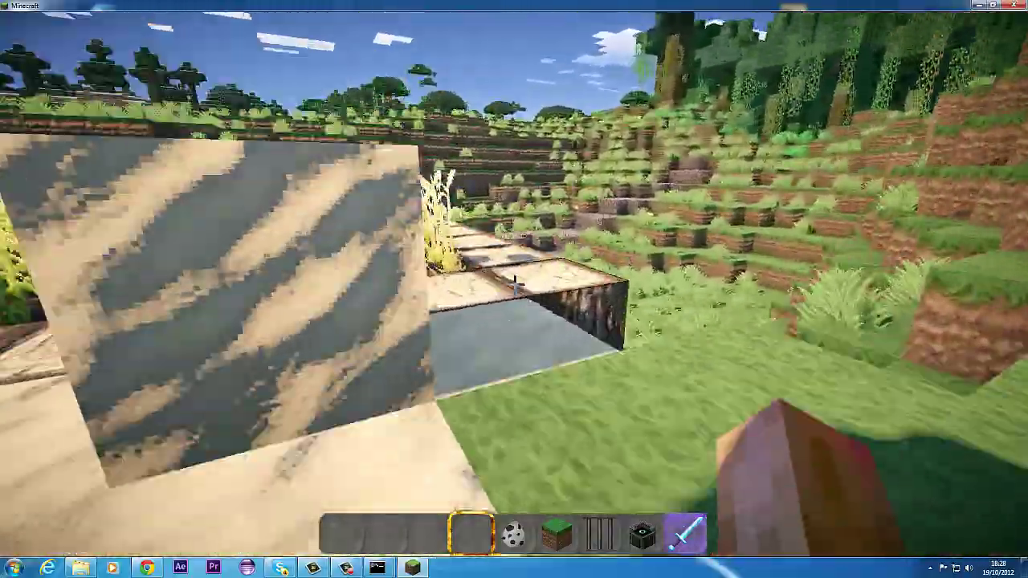
key(w)
key(space)
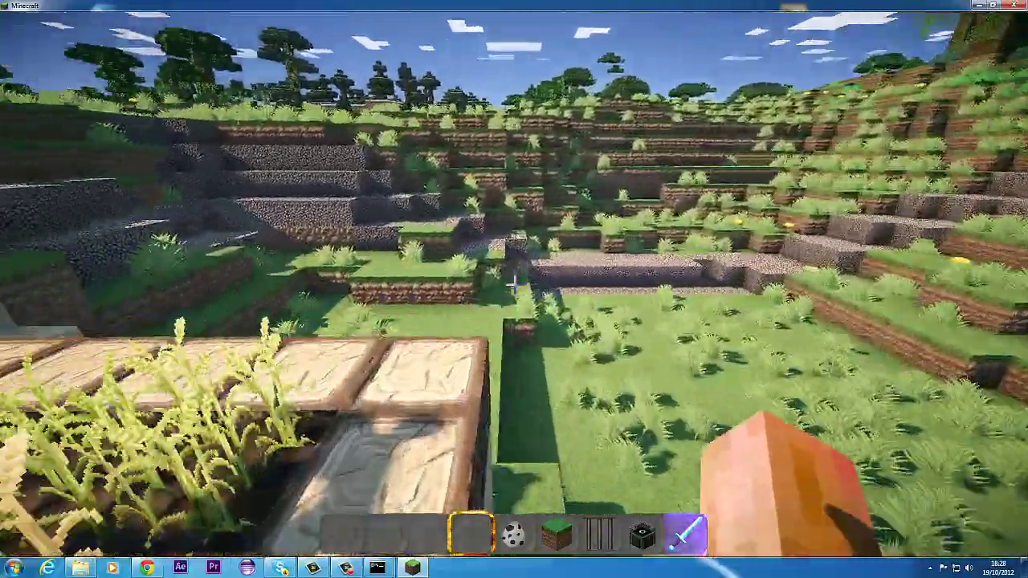
key(w)
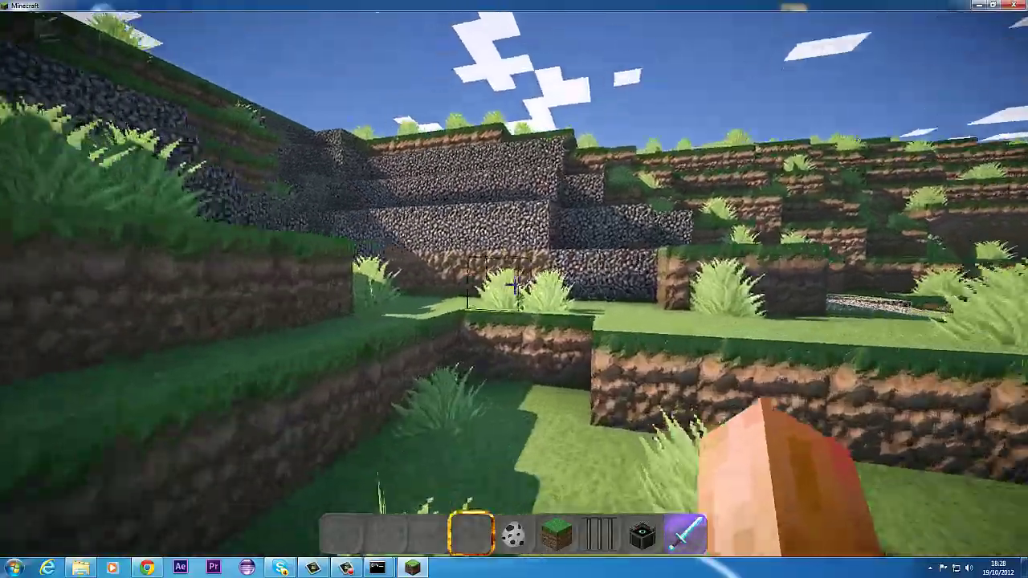
key(w)
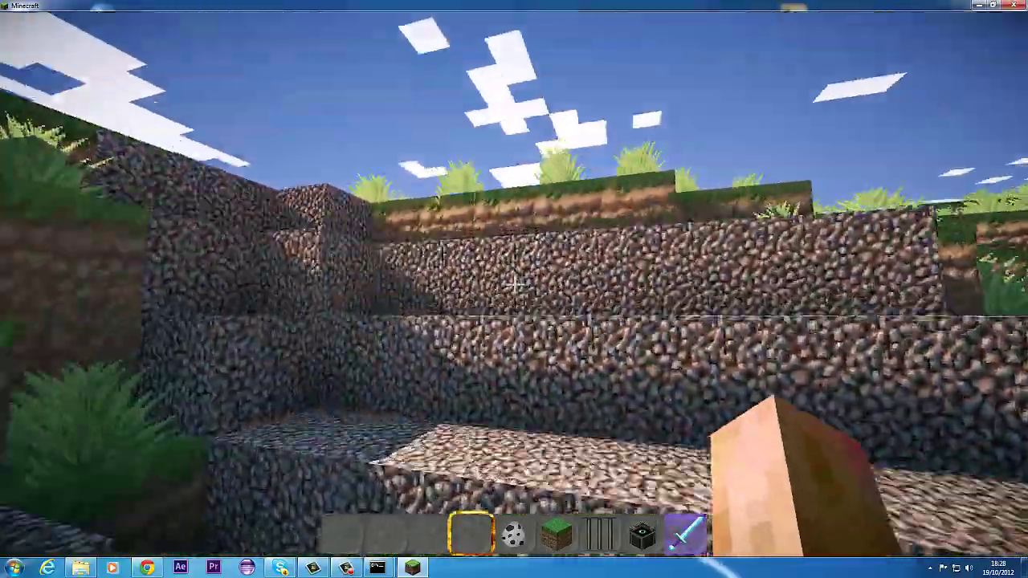
key(w)
- Create a warp named test on the grass with /setwarp test
key(t)
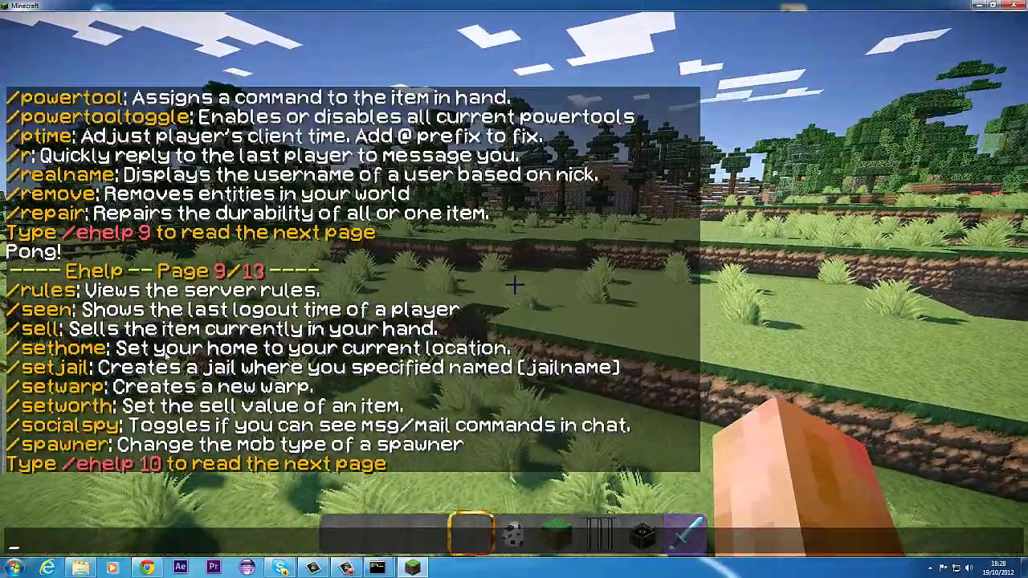
key(Escape)
text(t)
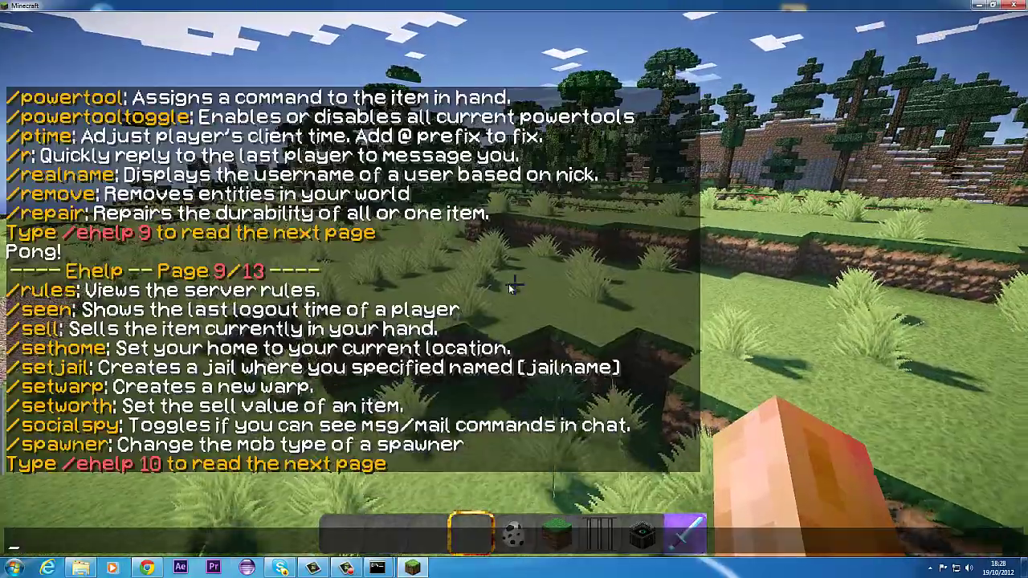
text(/setwarp)
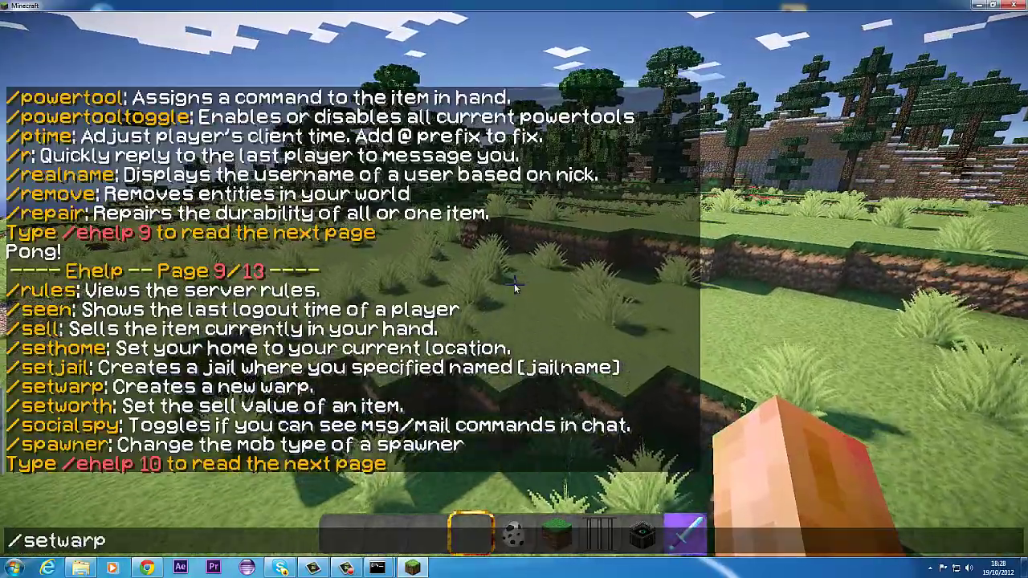
text( test)
key(Return)
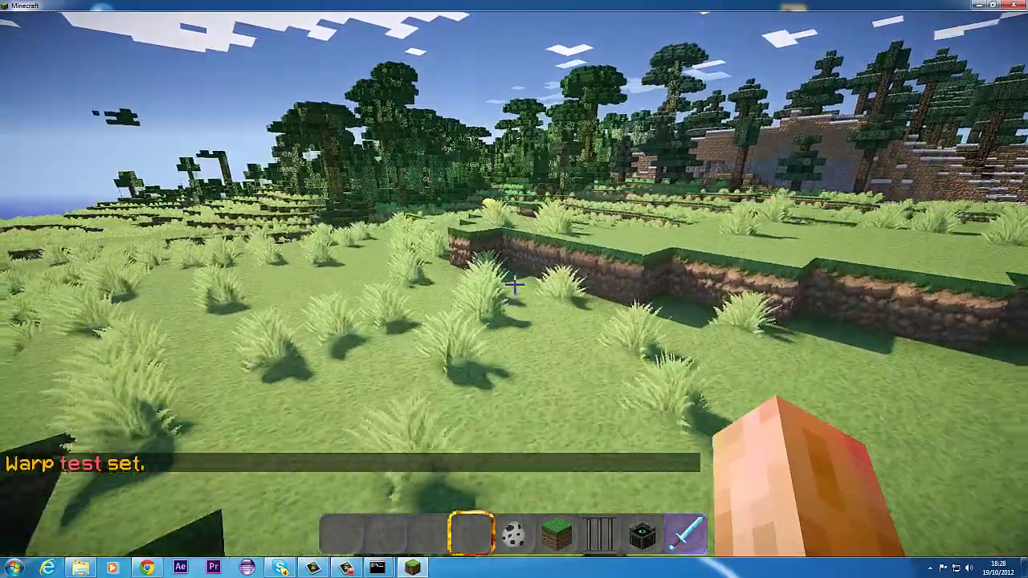
- Teleport to the new warp with /warp test
text(t/we)
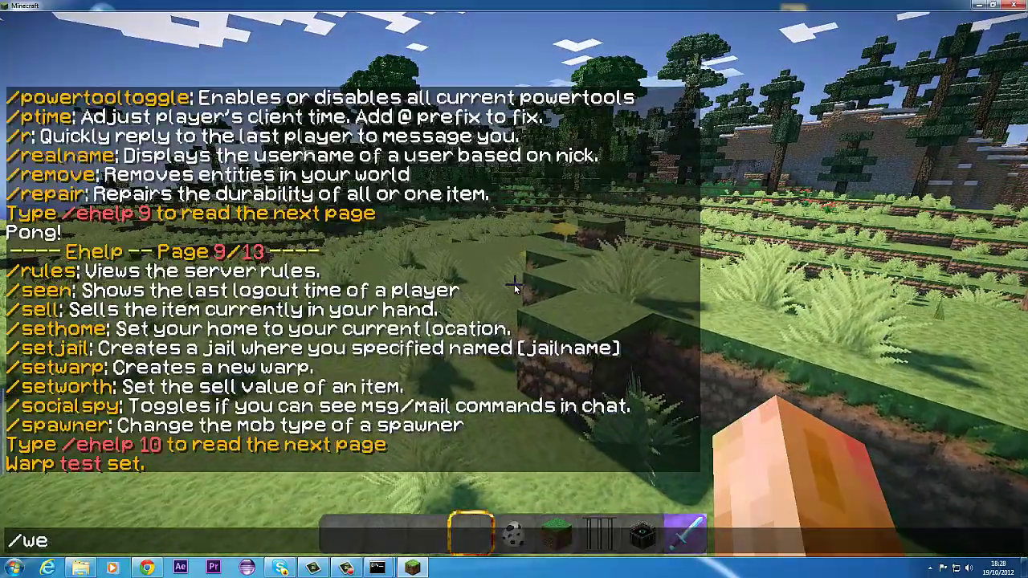
key(BackSpace)
text(arp test)
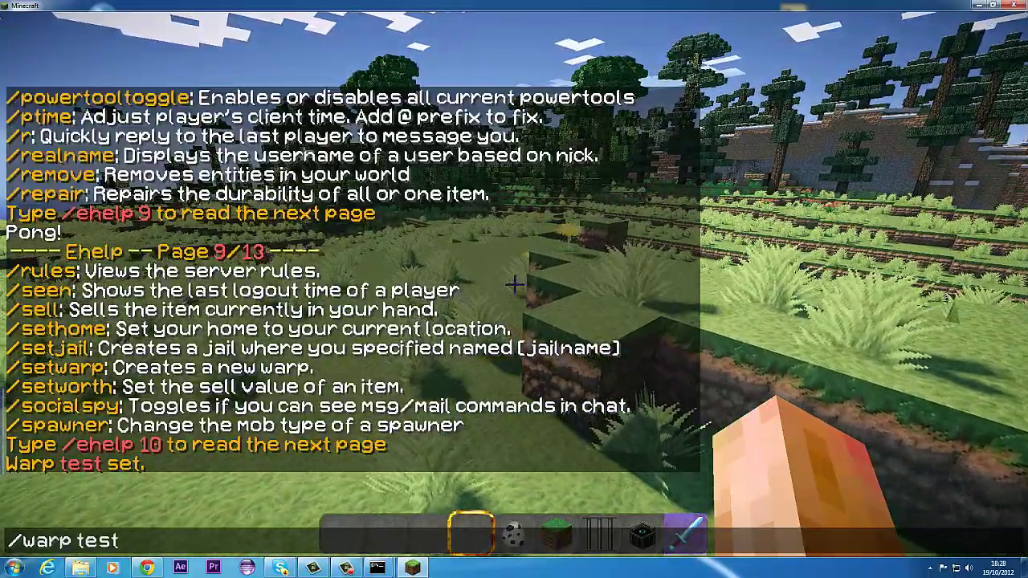
key(Return)
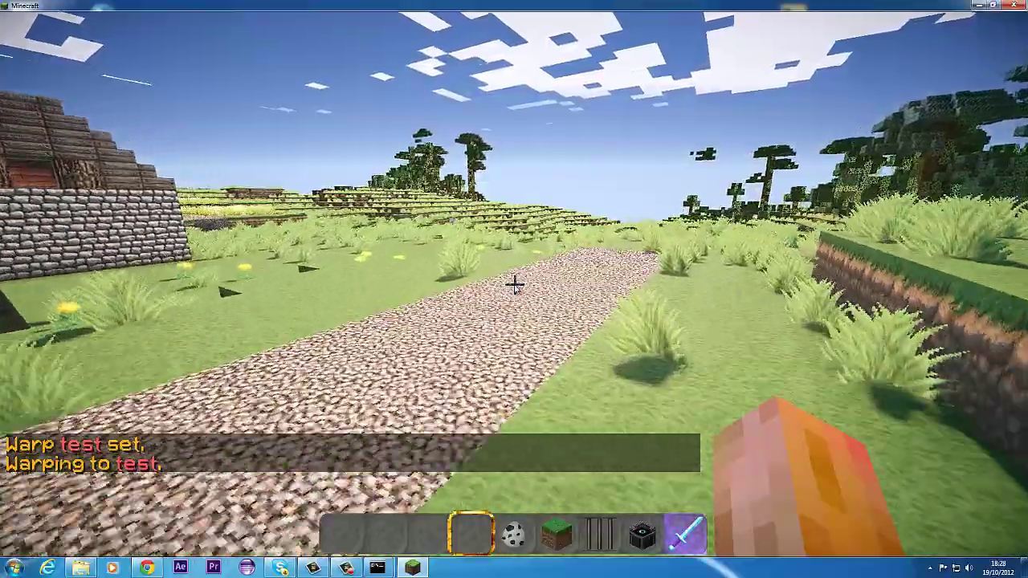
- Delete the test warp and review the command list of help page 9 in the chat history
text(t/del)
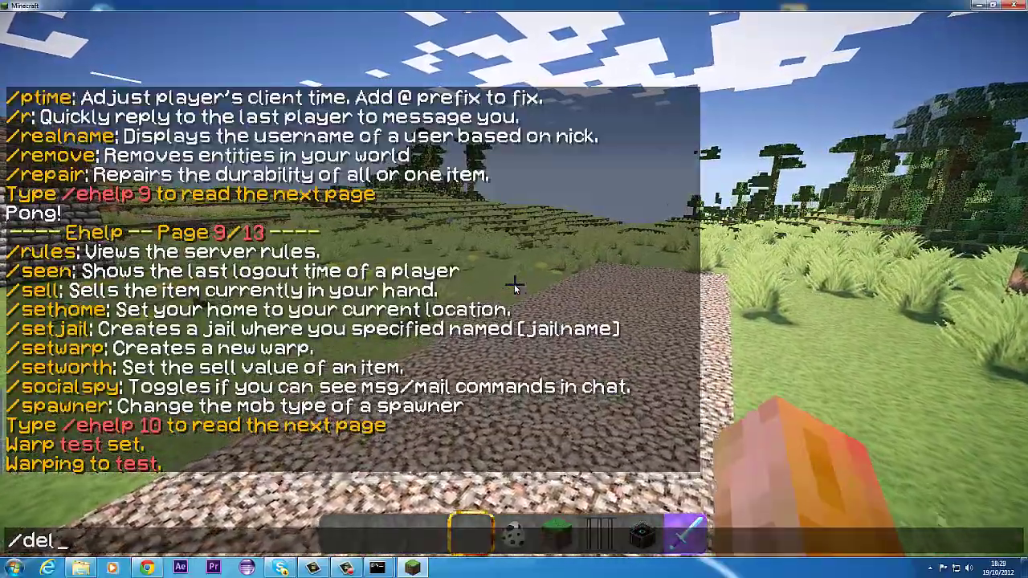
key(Return)
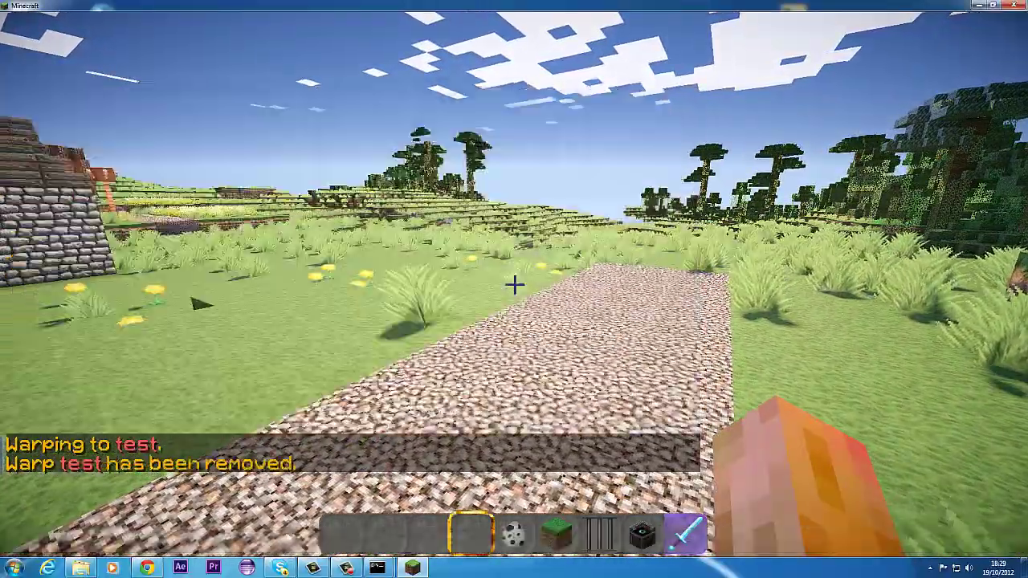
key(t)
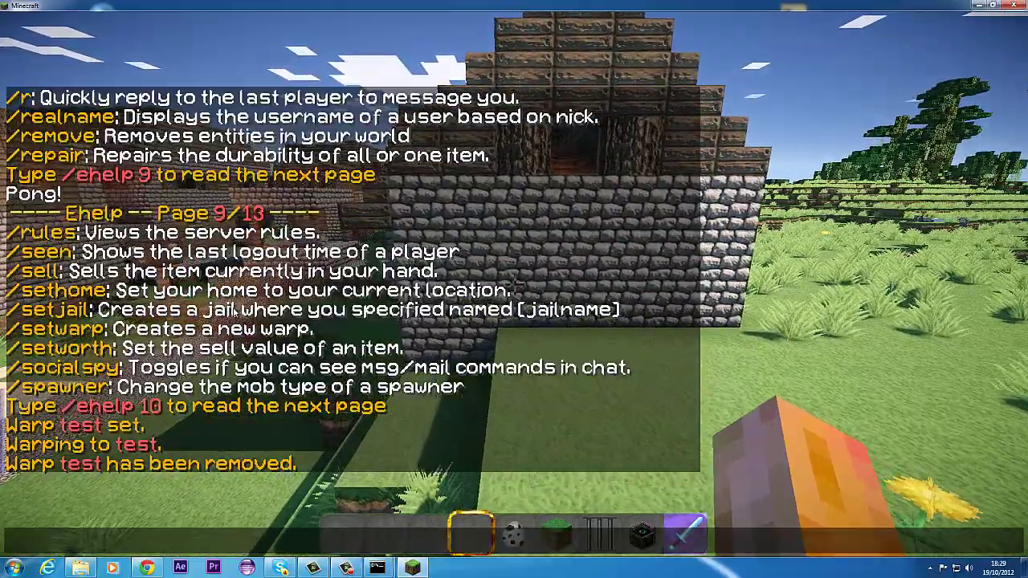
key(Escape)
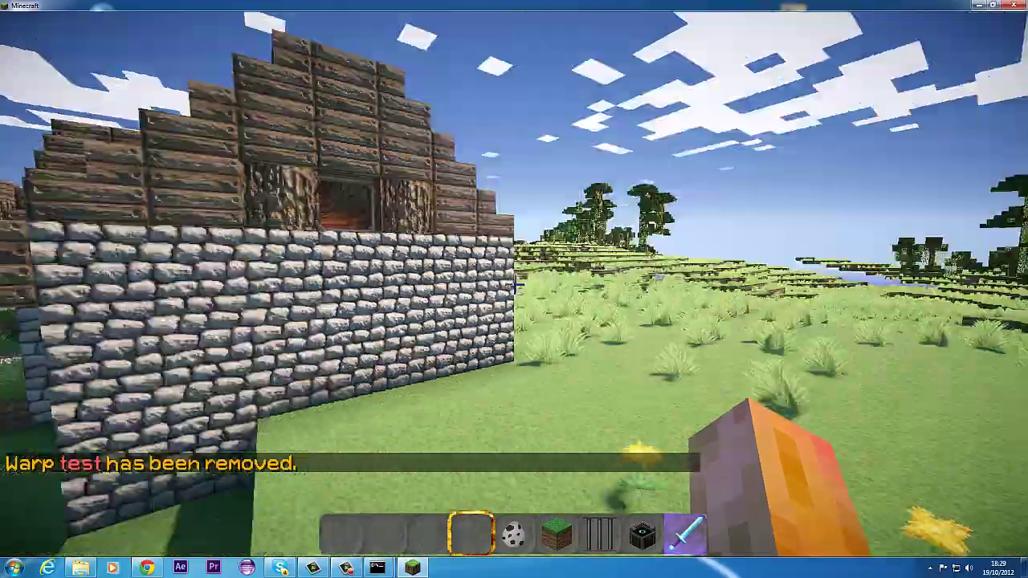
- Travel from the cobblestone house past the torch-lit post and the wheat field into the forest
key(w)
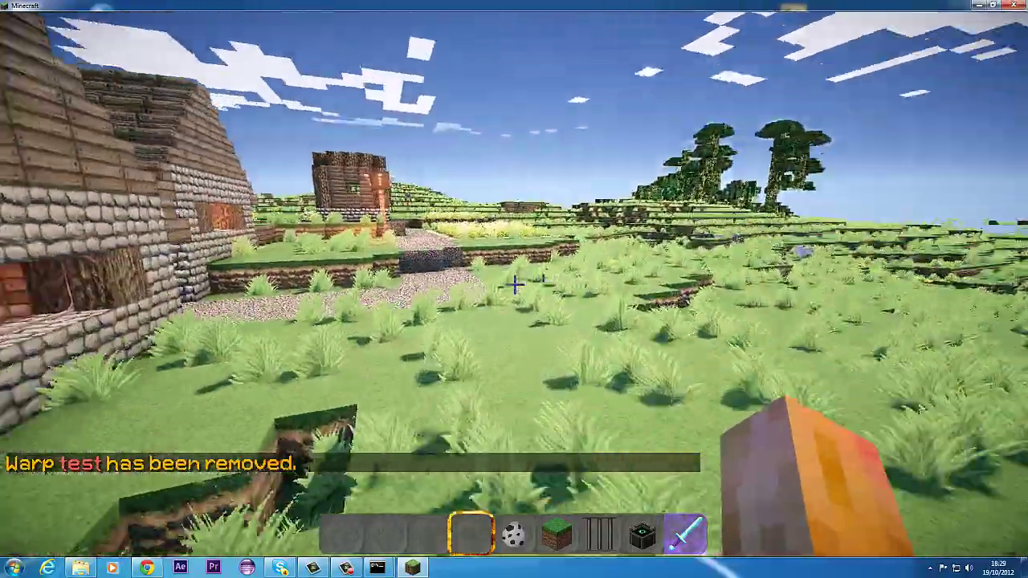
key(w)
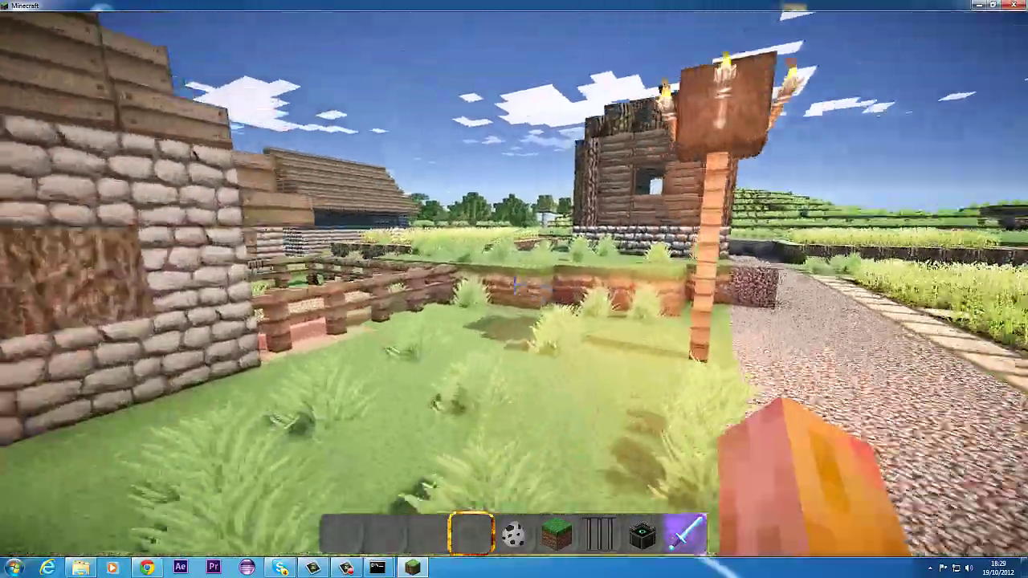
key(w)
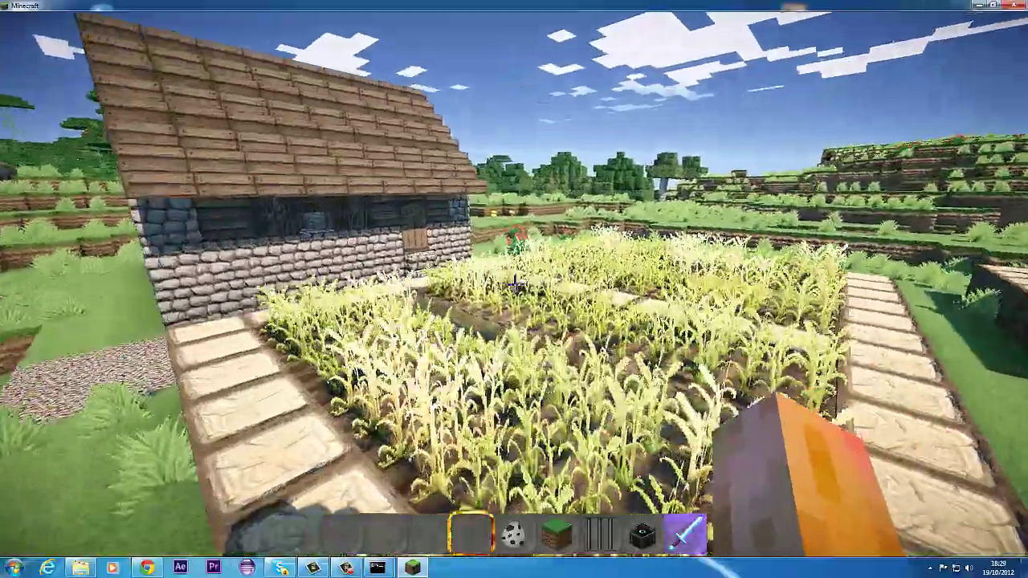
key(w)
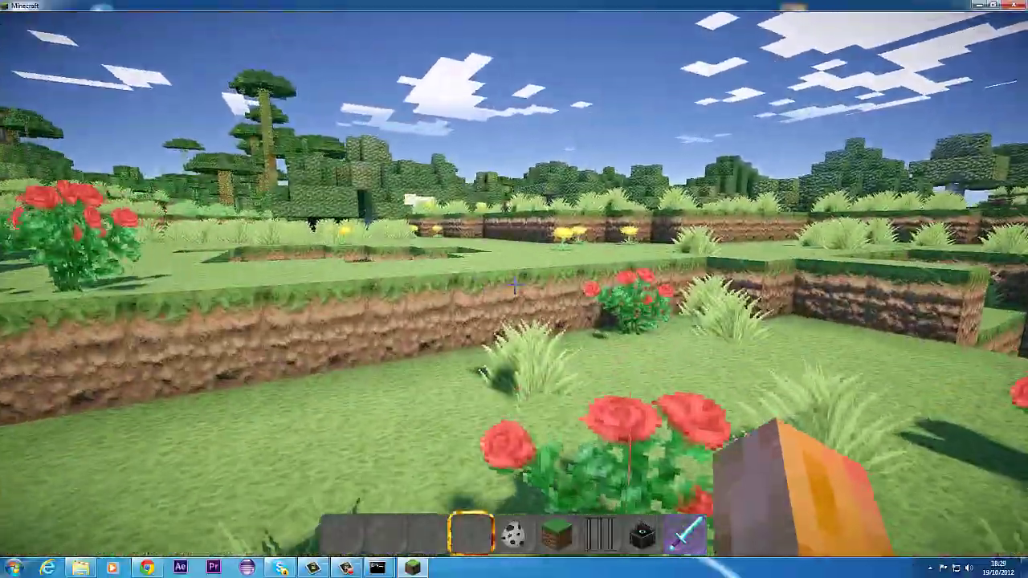
key(w)
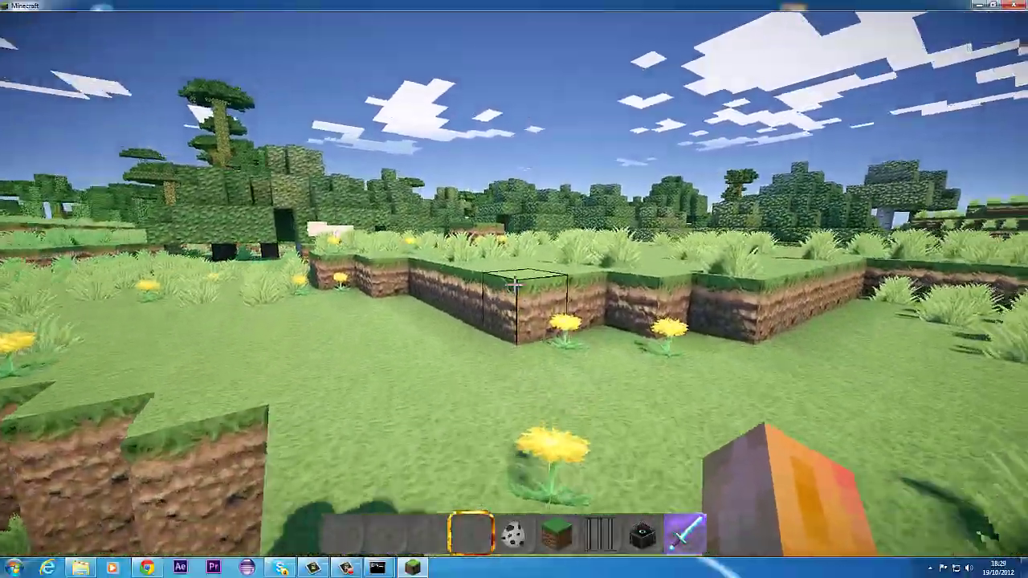
key(w)
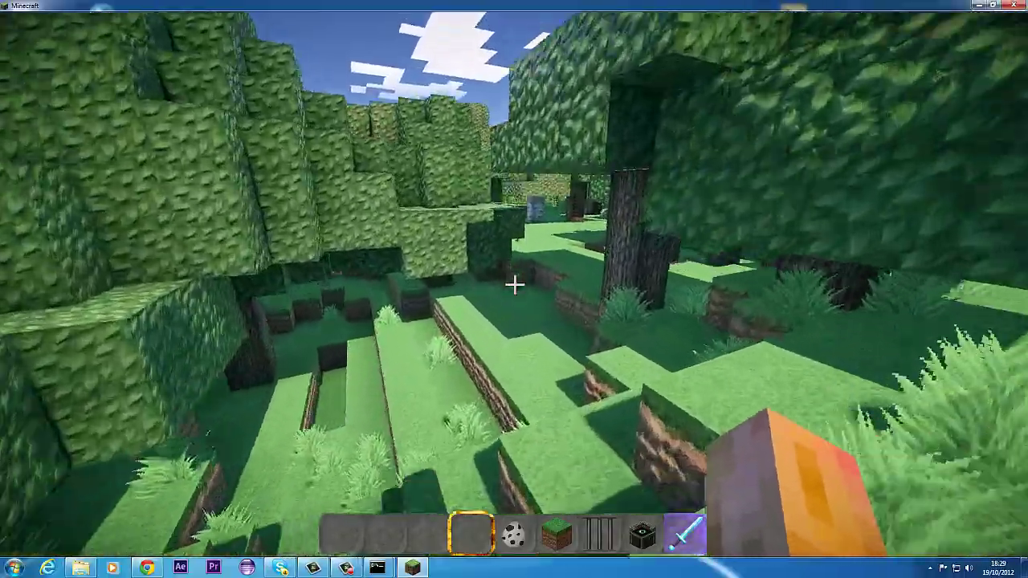
key(w)
- Show page 11 of the Essentials command help with /ehelp 11
scroll(515, 284, down, 2)
key(t)
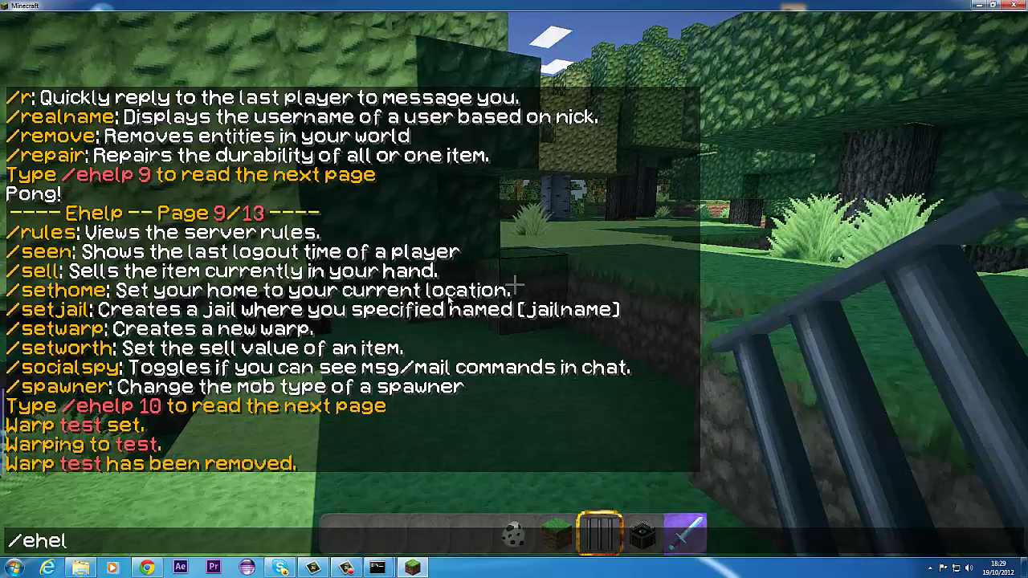
text(/ehelp 11)
key(Return)
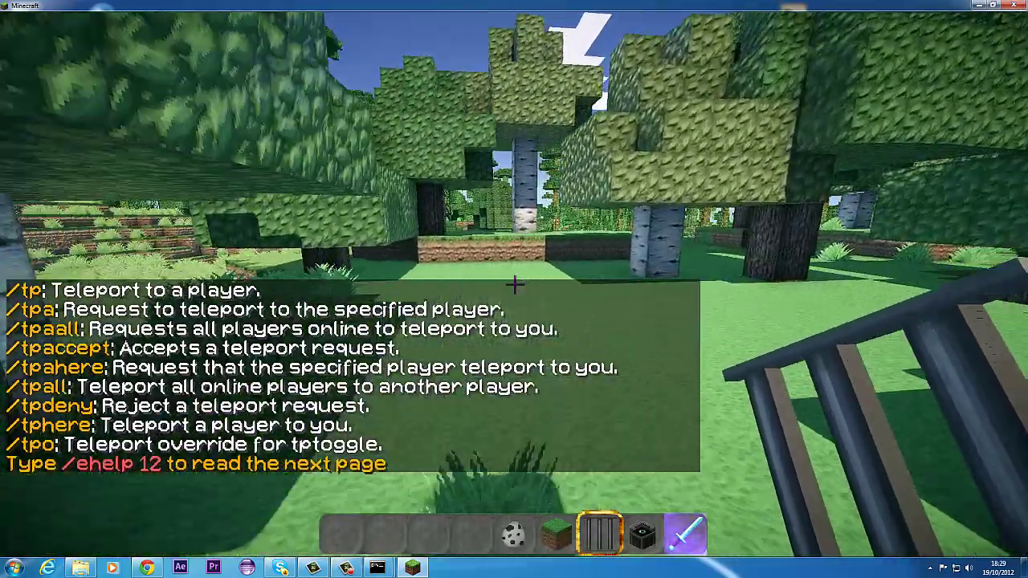
- Show page 12 of the Essentials command help with /ehelp 12
key(w)
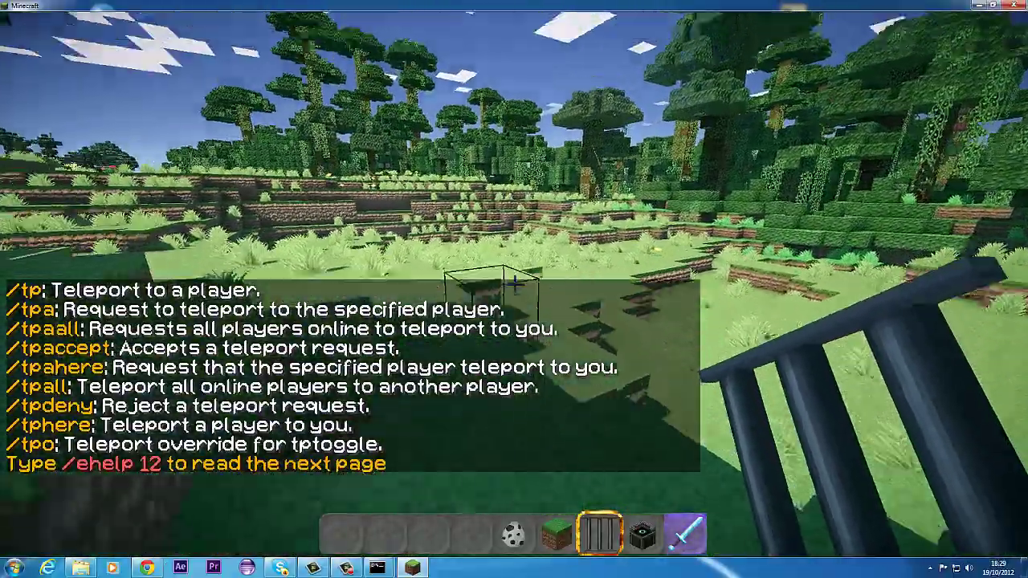
text(t)
text(/ehelp 12)
key(Return)
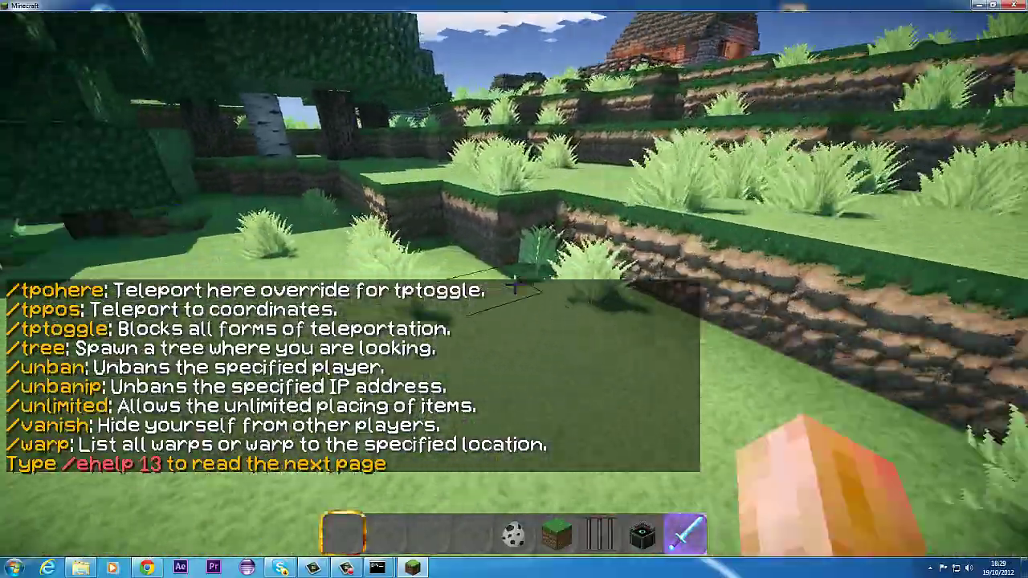
- Walk back from the forest edge across the tall grass towards the village houses
key(w)
scroll(515, 285, down, 2)
scroll(515, 285, up, 3)
scroll(515, 285, down, 3)
scroll(515, 285, up, 1)
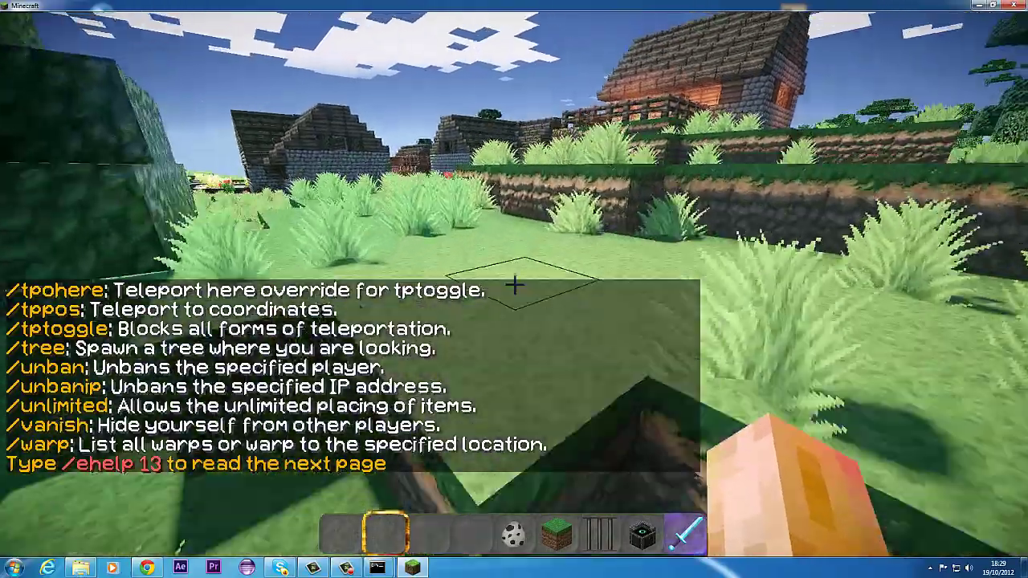
key(w)
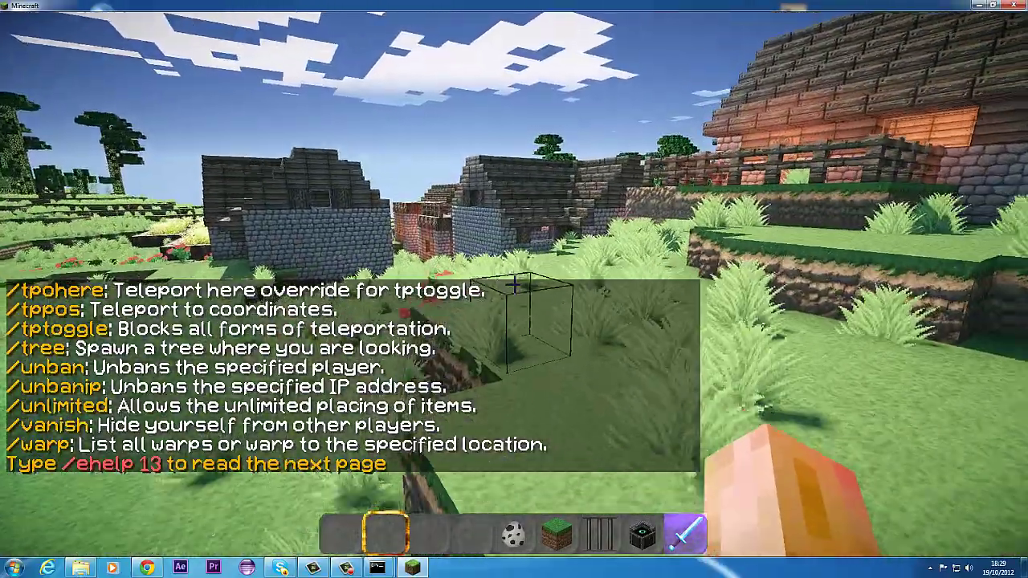
- Teleport to the coordinates 1 1 1 with /tppos
key(t)
key(Up)
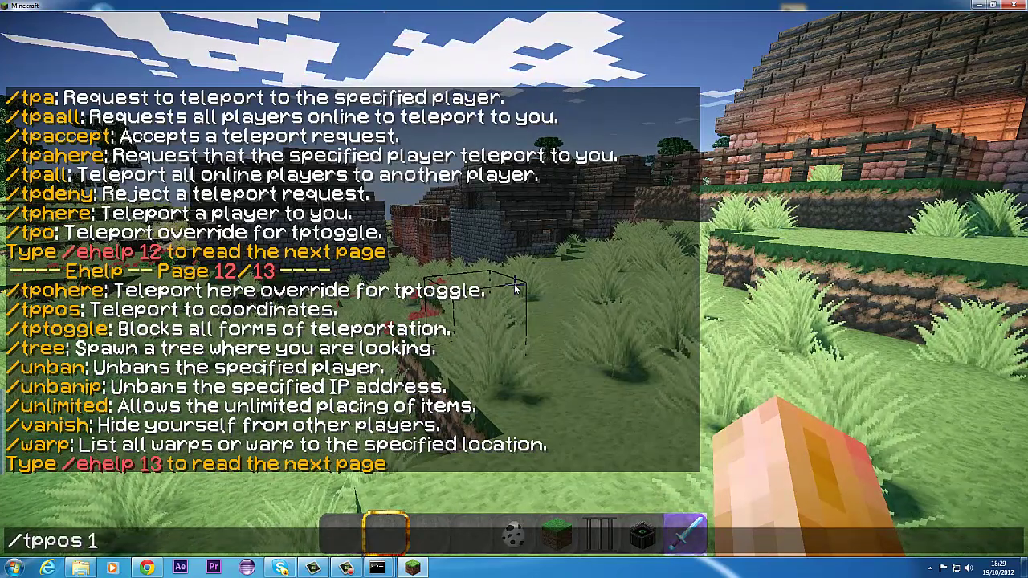
key(Return)
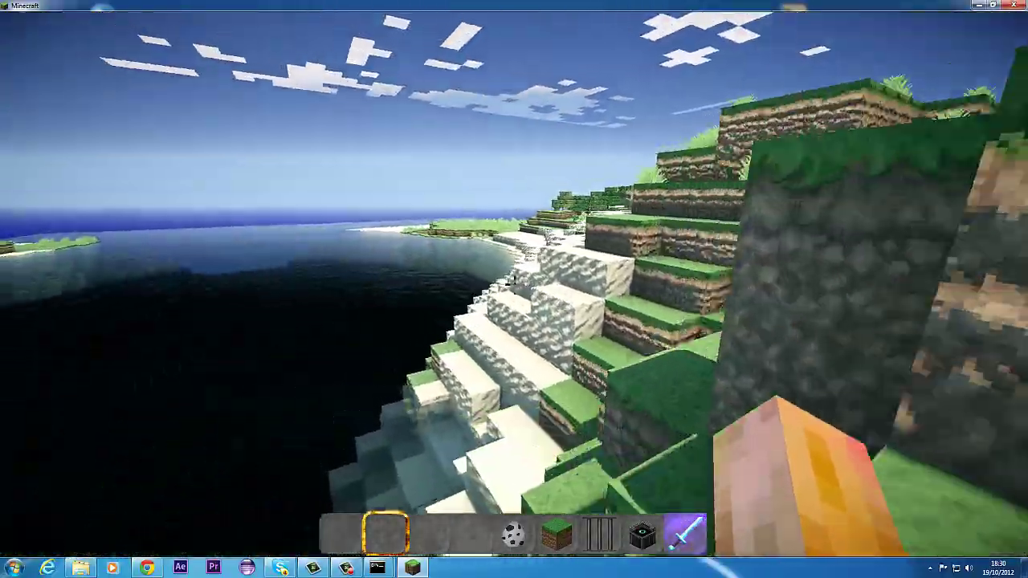
- Recall the earlier help command and change it to /ehelp 13 to show the last help page
key(t)
key(Up)
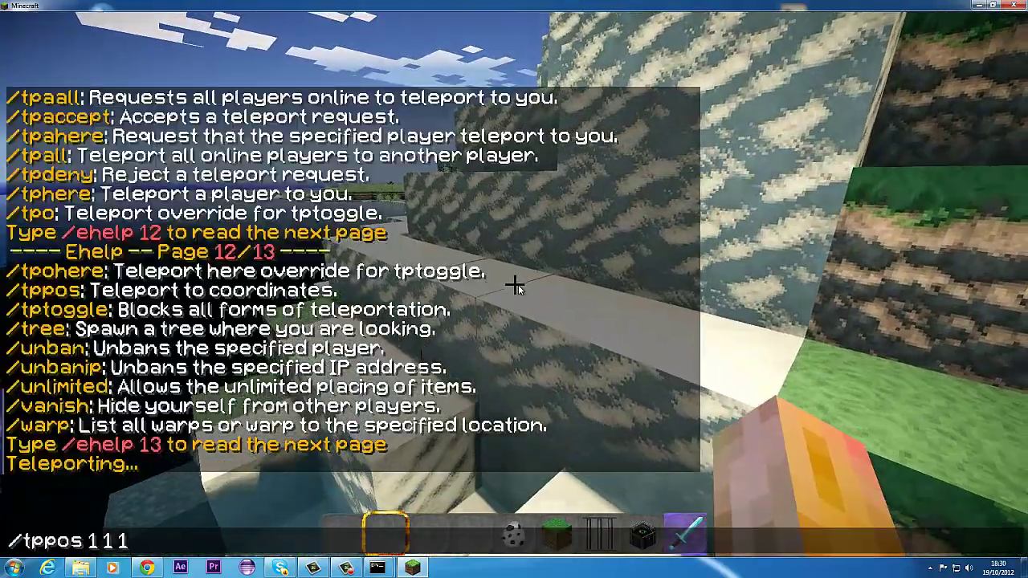
key(Up)
key(BackSpace)
text(3)
key(Return)
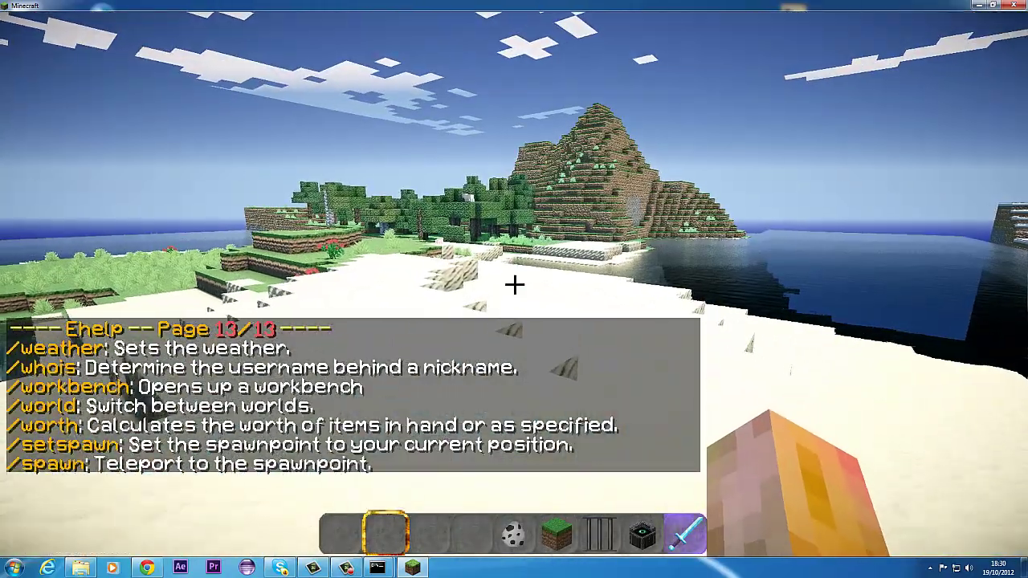
- Set the server spawn point at the current position on the sand with /setspawn
key(t)
text(/setspa)
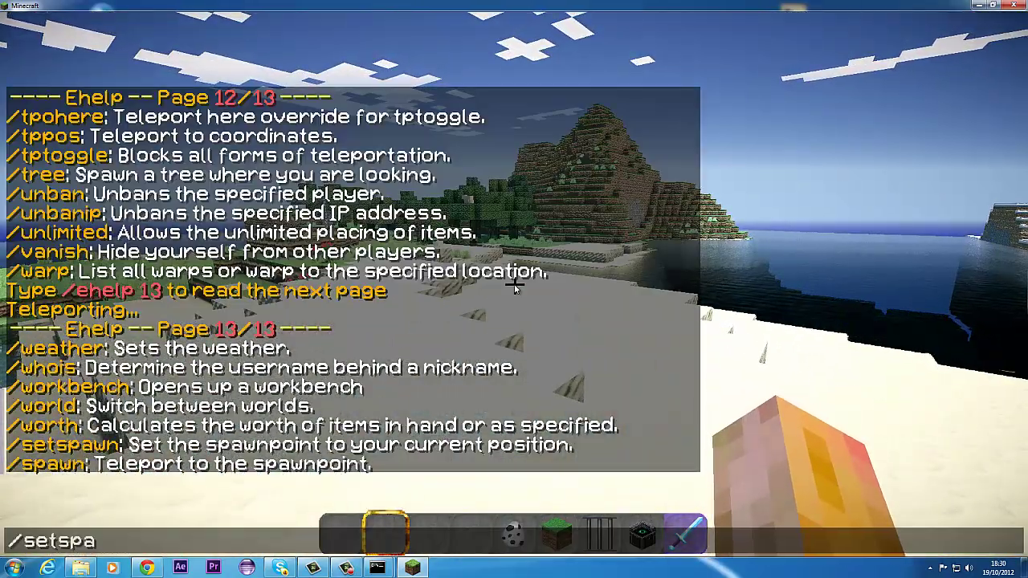
text(wn)
key(Return)
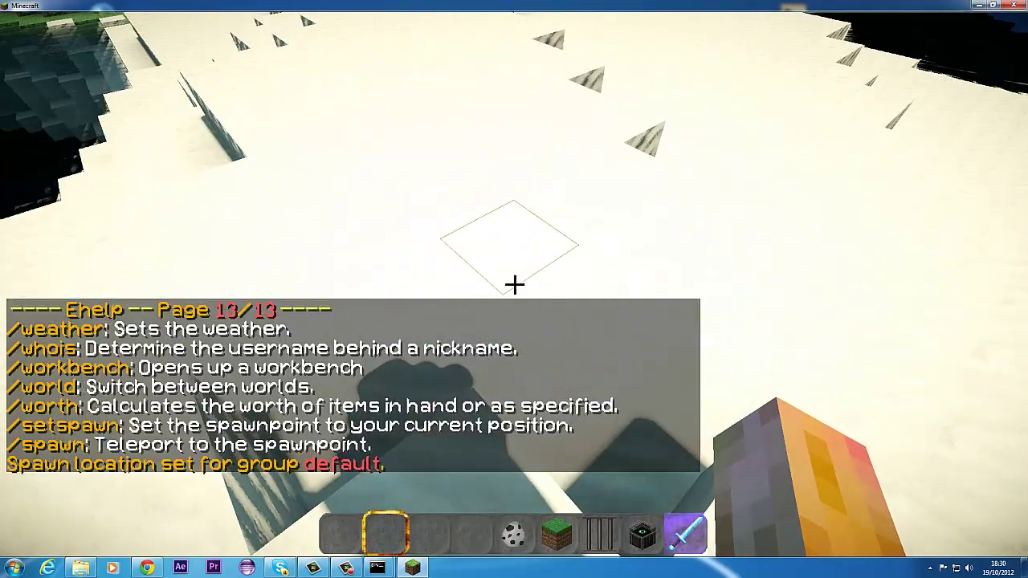
- Open a portable crafting table with /workbench, try a stone block in its grid, and return to the world
key(slash)
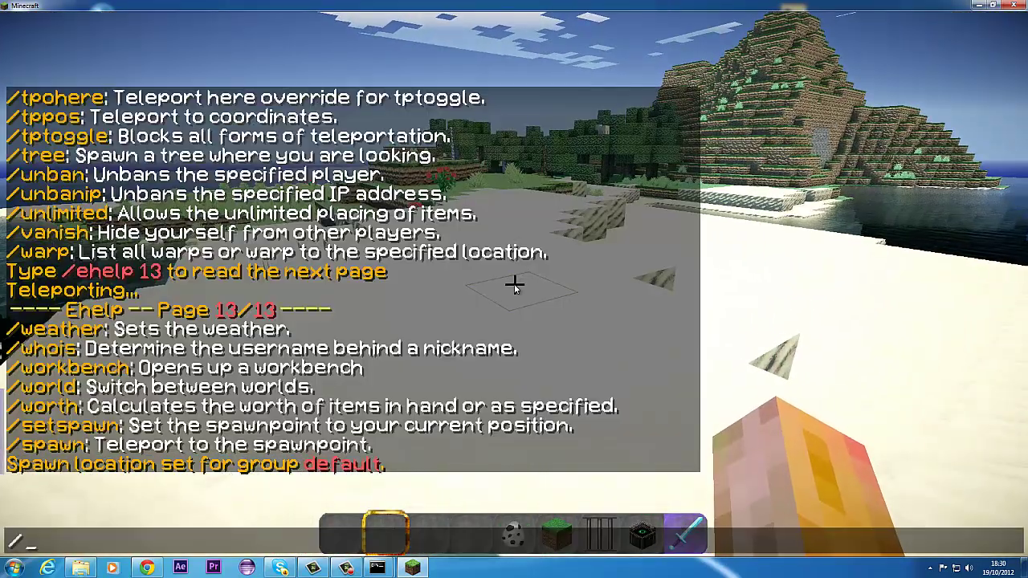
text(workbench)
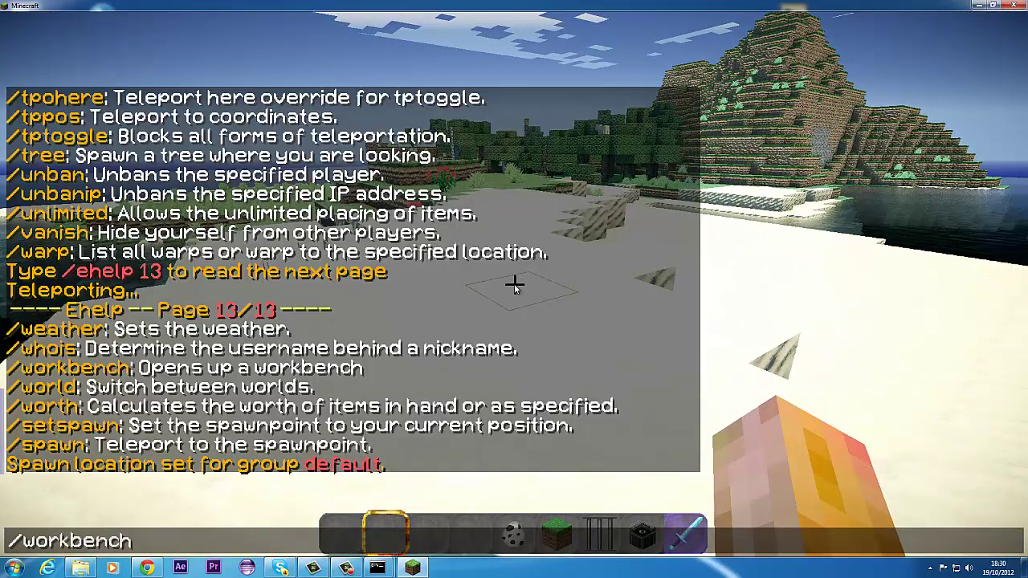
key(Return)
click(432, 372)
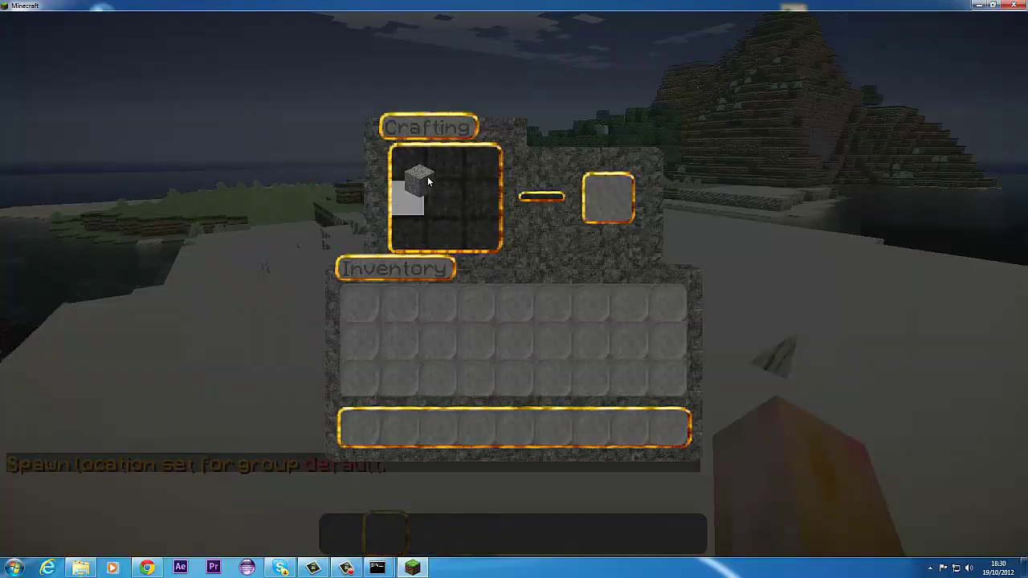
click(407, 195)
click(398, 205)
click(403, 310)
key(e)
key(e)
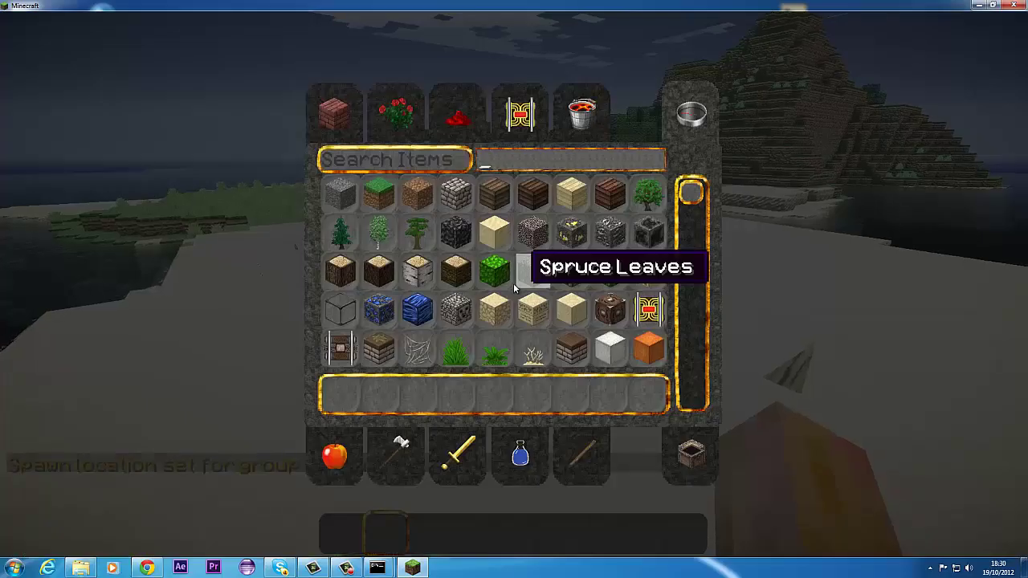
key(e)
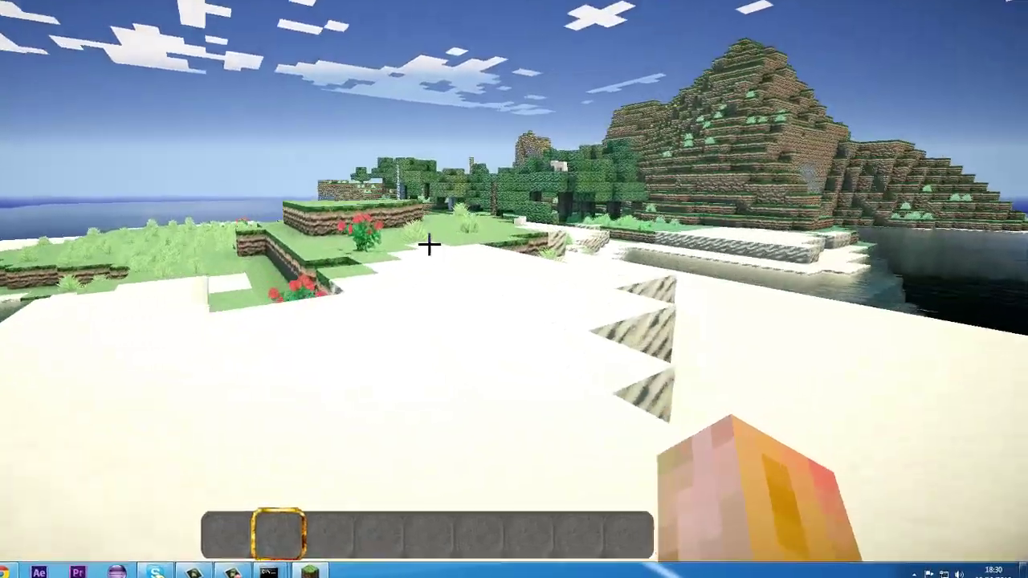
- Open the game menu, switch to the screen recorder, and move its control window towards the middle of the screen
key(Escape)
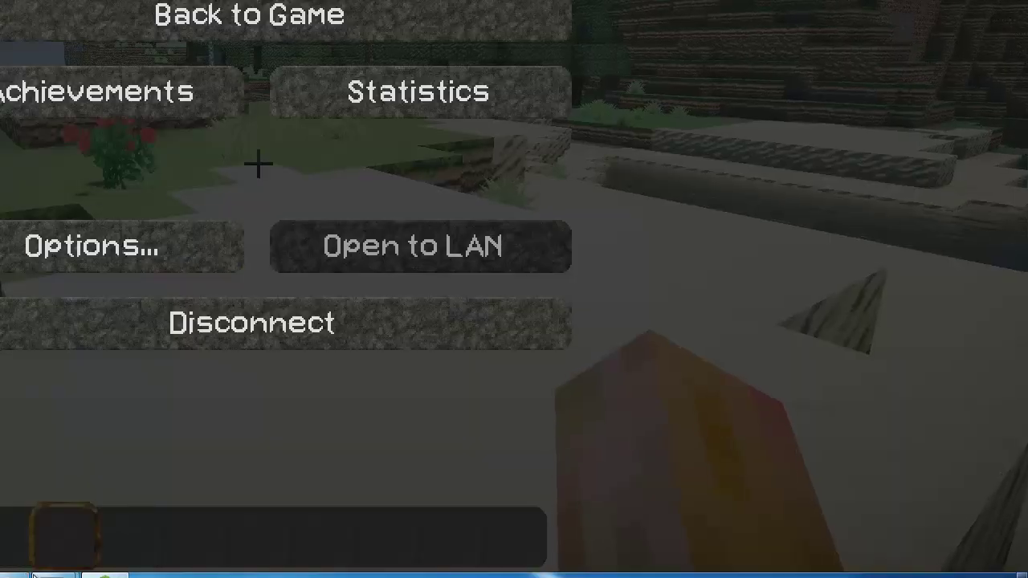
click(19, 575)
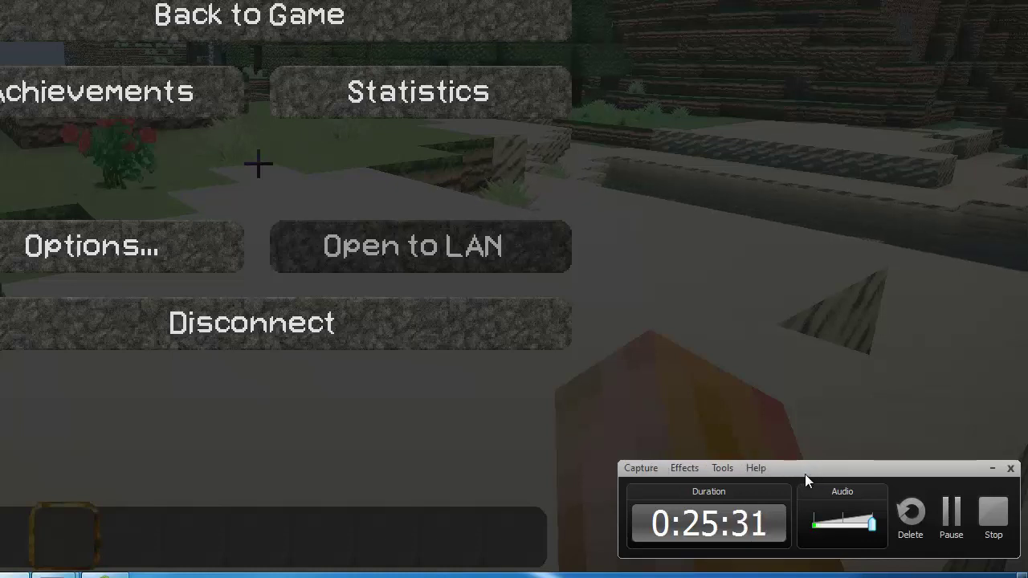
drag(902, 480, 805, 402)
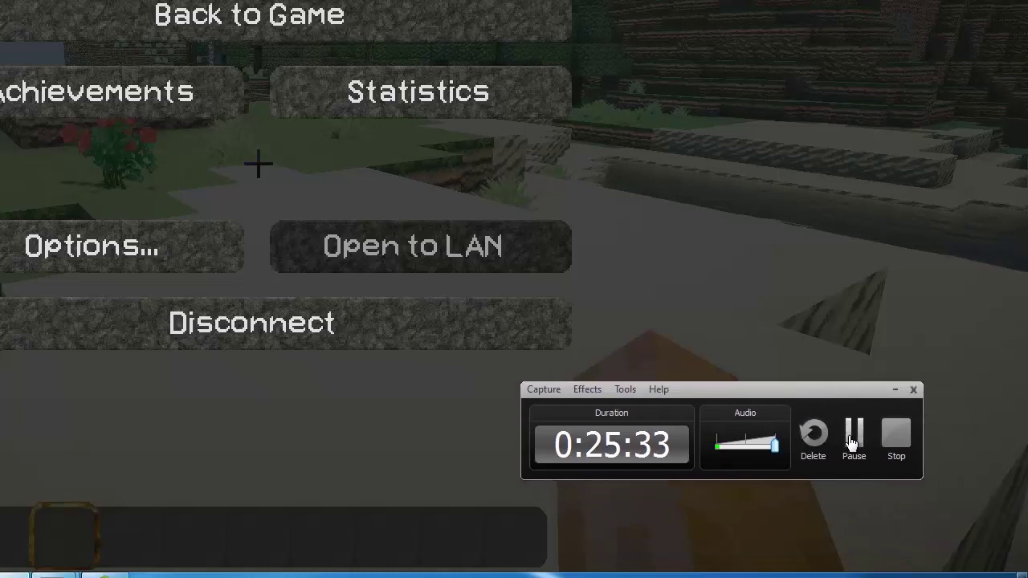